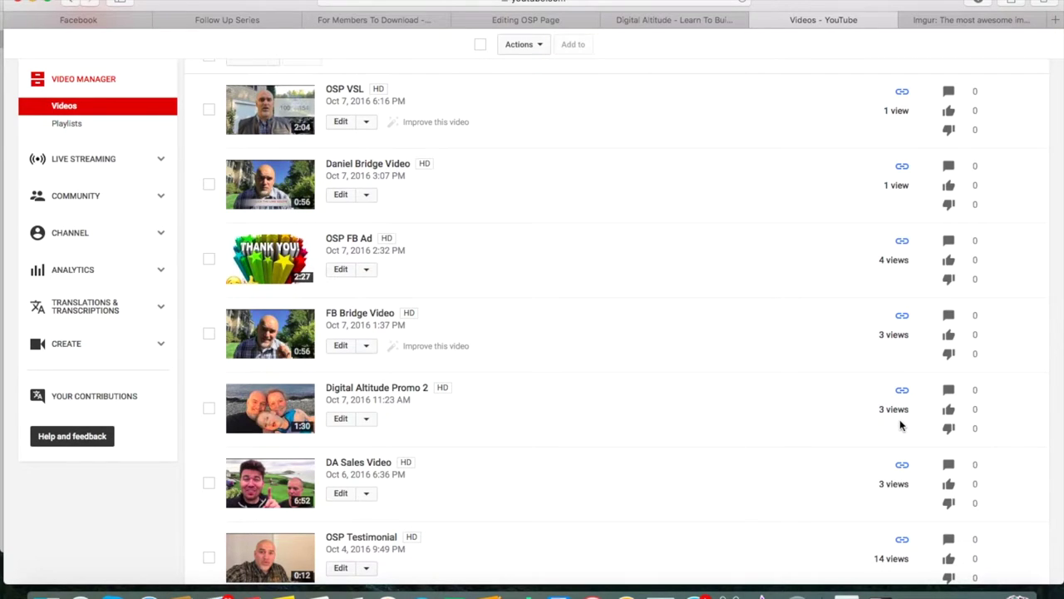
- Look through the uploaded videos in the YouTube Video Manager list to find the promo video
scroll(900, 425, "up", 2)
scroll(901, 426, "down", 3)
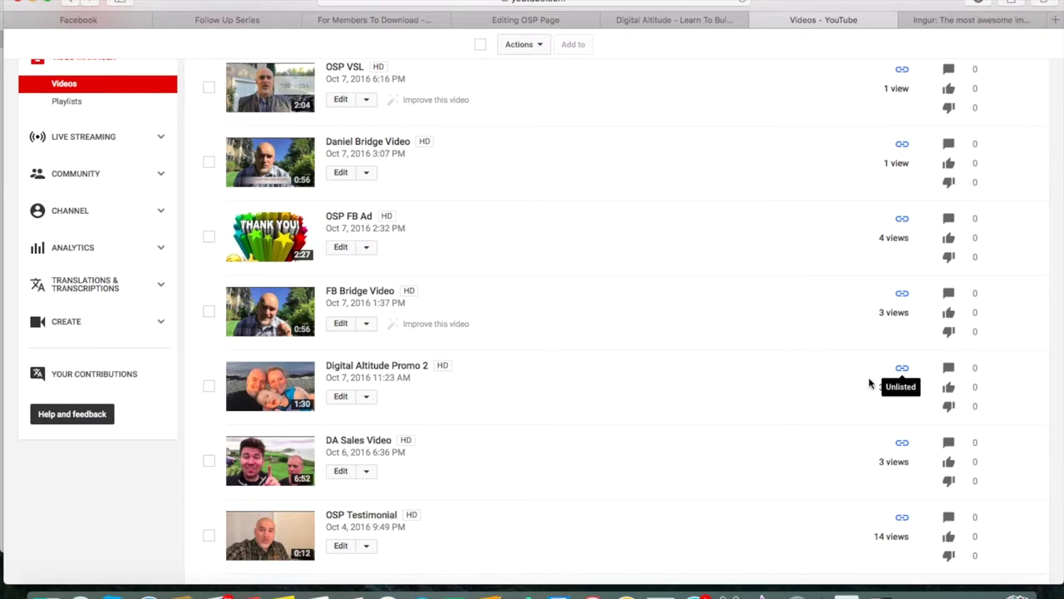
scroll(763, 415, "down", 10)
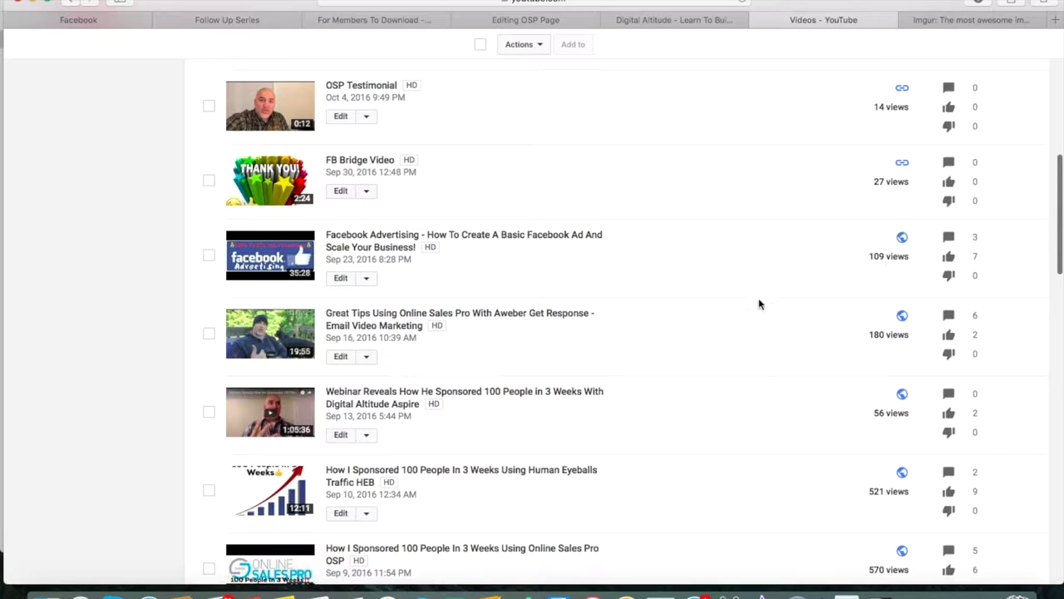
scroll(758, 303, "down", 6)
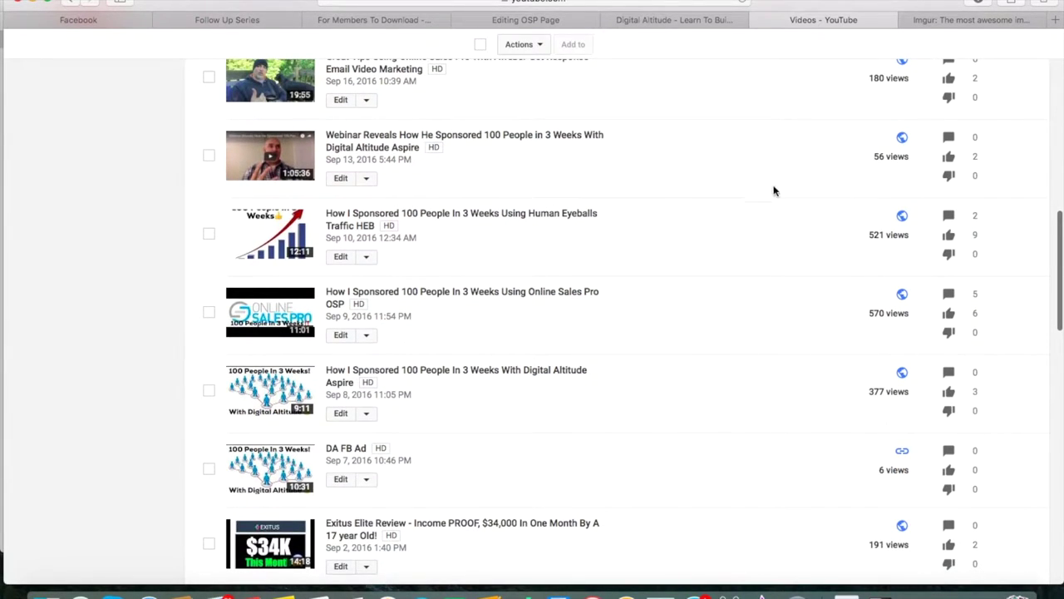
scroll(774, 194, "up", 11)
scroll(773, 194, "up", 1)
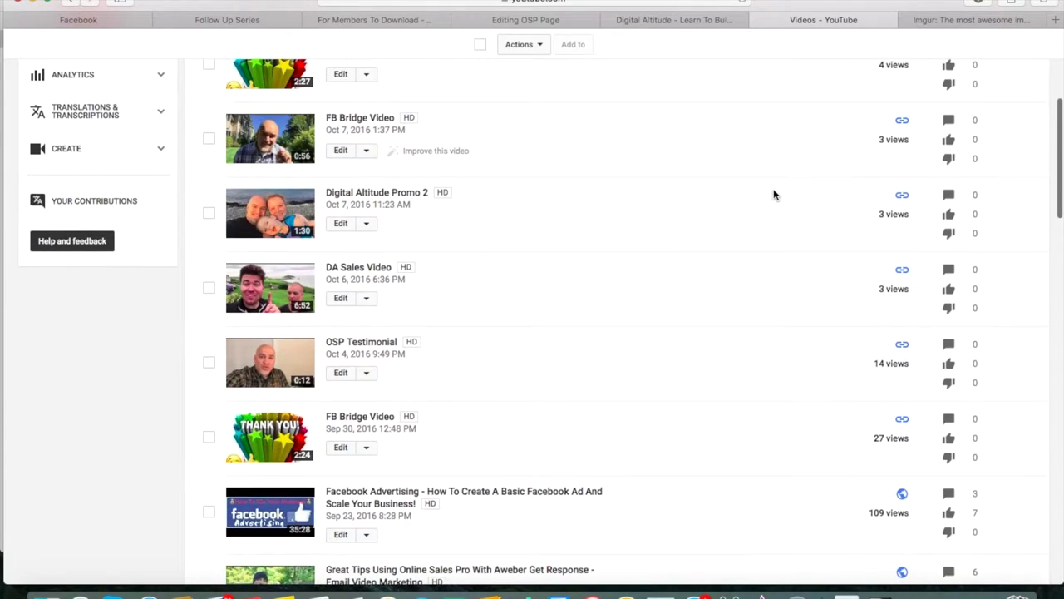
scroll(460, 180, "up", 5)
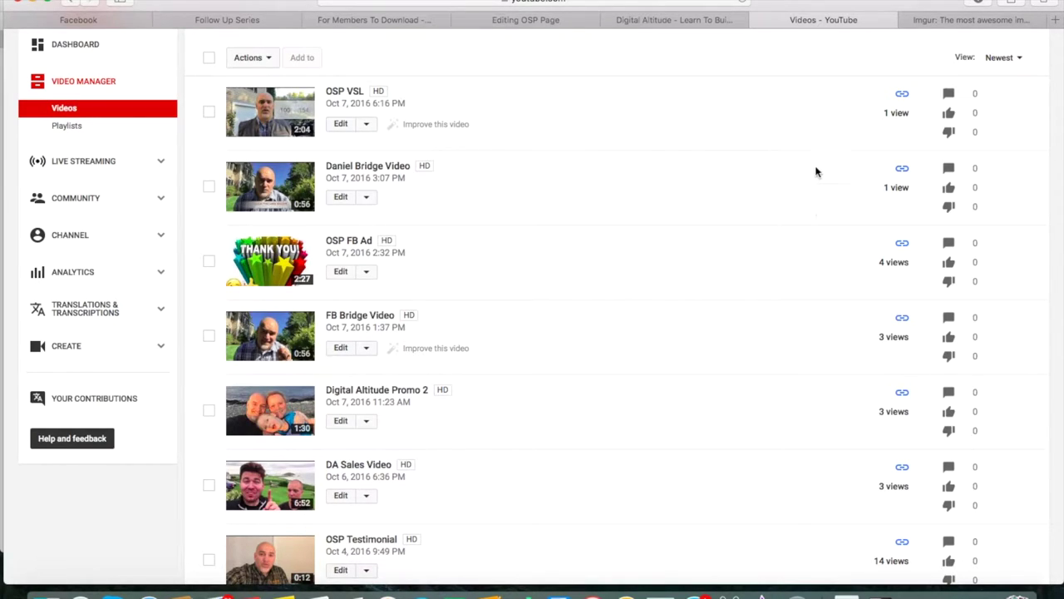
- Open the edit page of the Digital Altitude Promo 2 video and copy its video URL
left_click(534, 21)
left_click(800, 22)
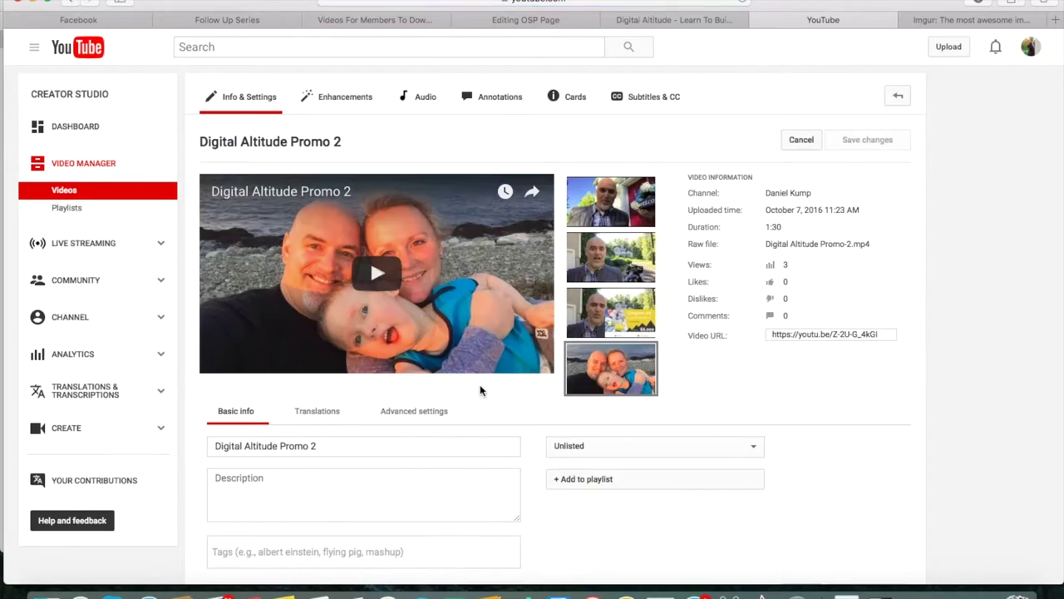
scroll(504, 400, "down", 1)
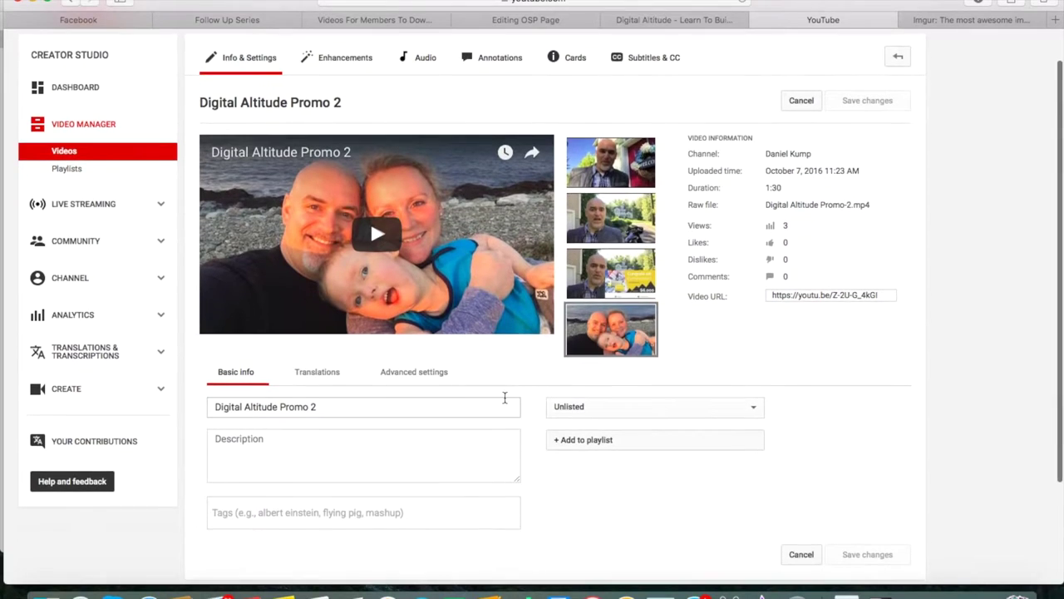
left_click(805, 294)
key("super+c")
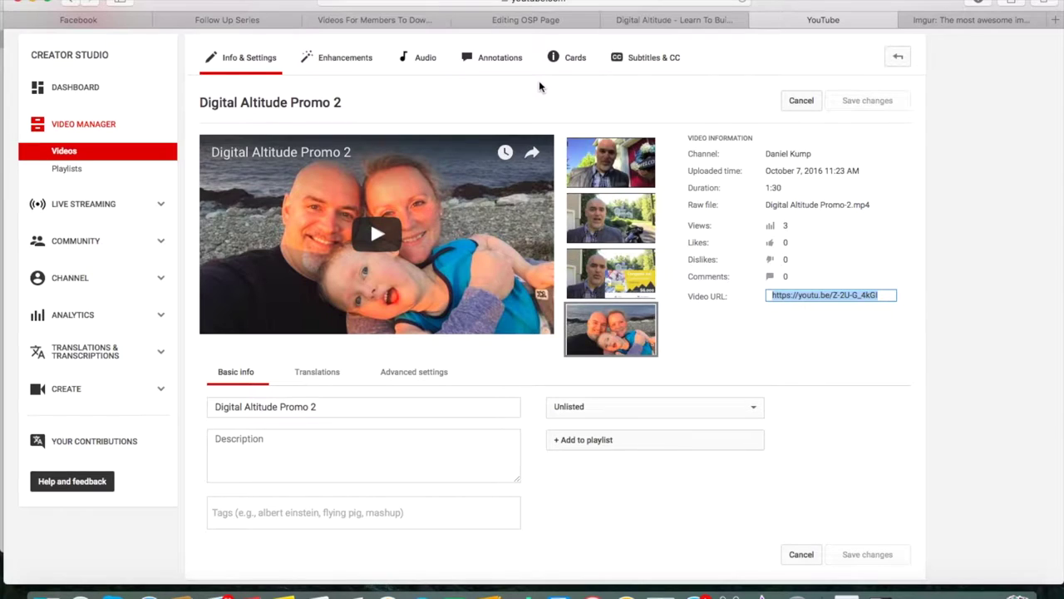
left_click(520, 20)
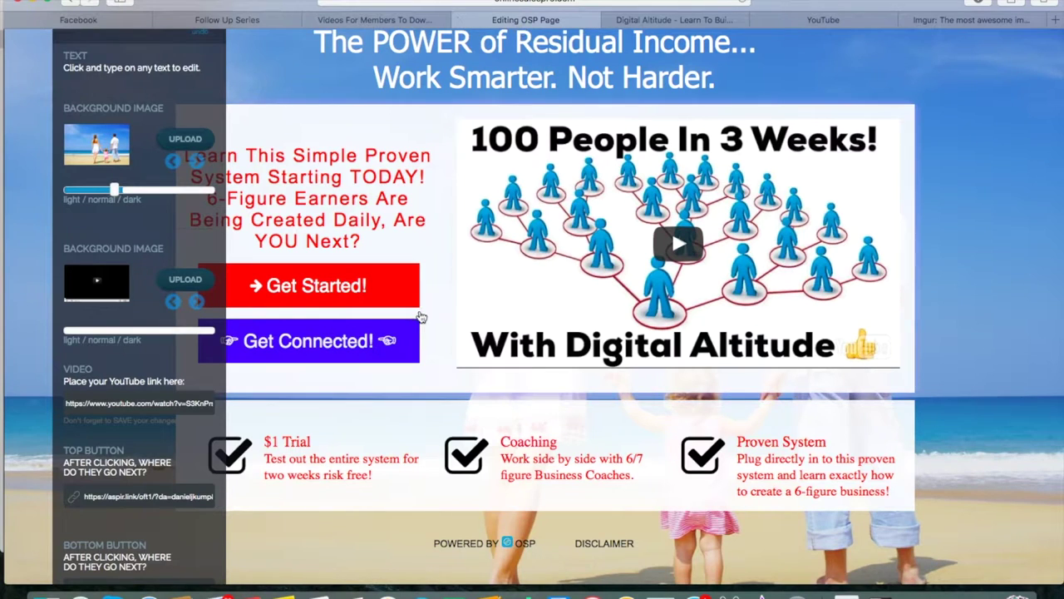
scroll(438, 376, "down", 2)
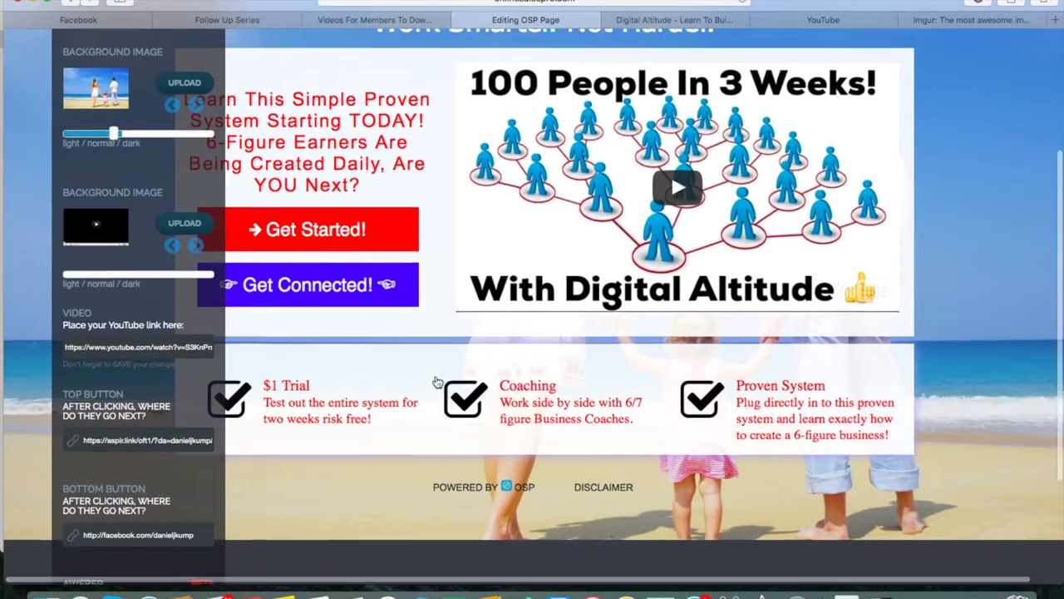
scroll(437, 382, "up", 2)
scroll(435, 380, "down", 1)
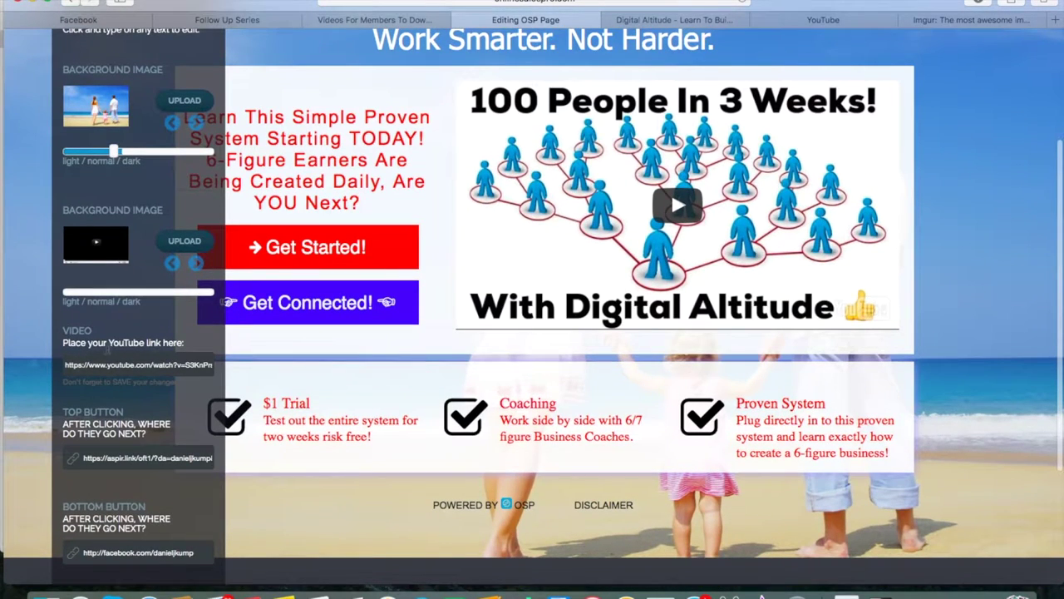
triple_click(151, 366)
key("BackSpace")
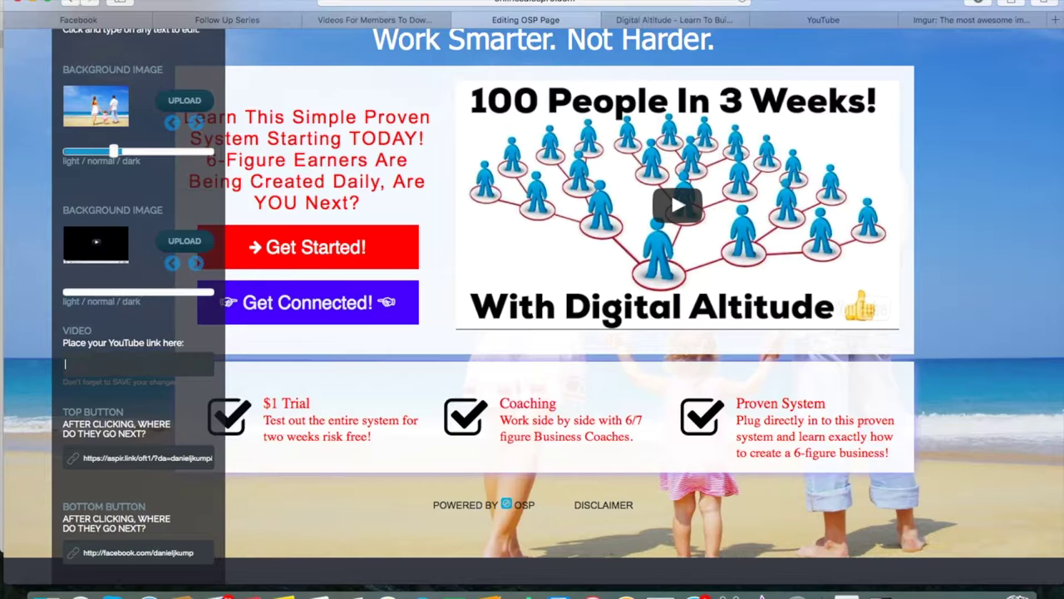
key("super+v")
left_click(430, 348)
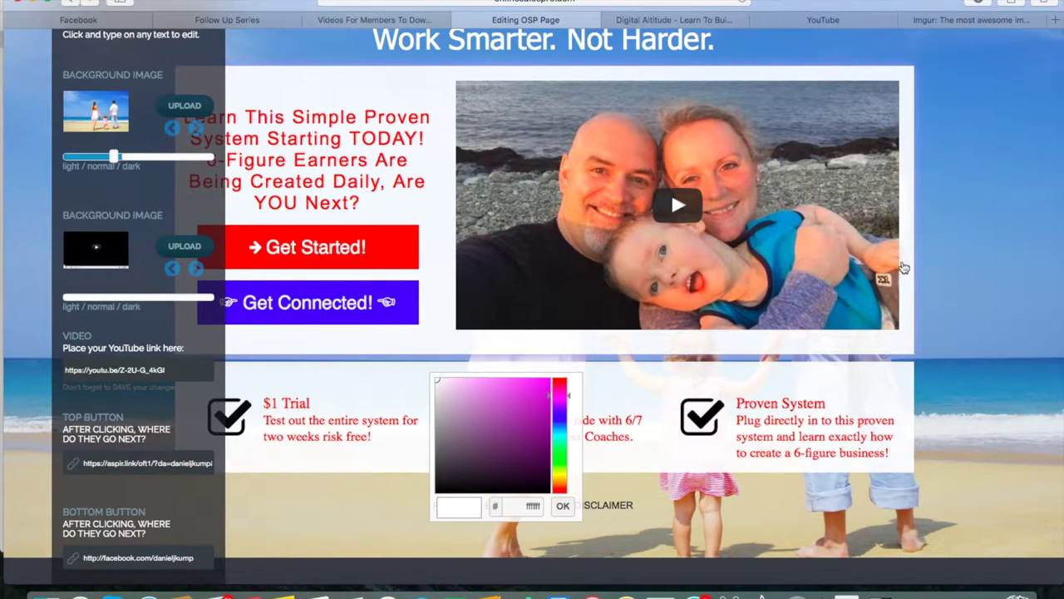
left_click(563, 507)
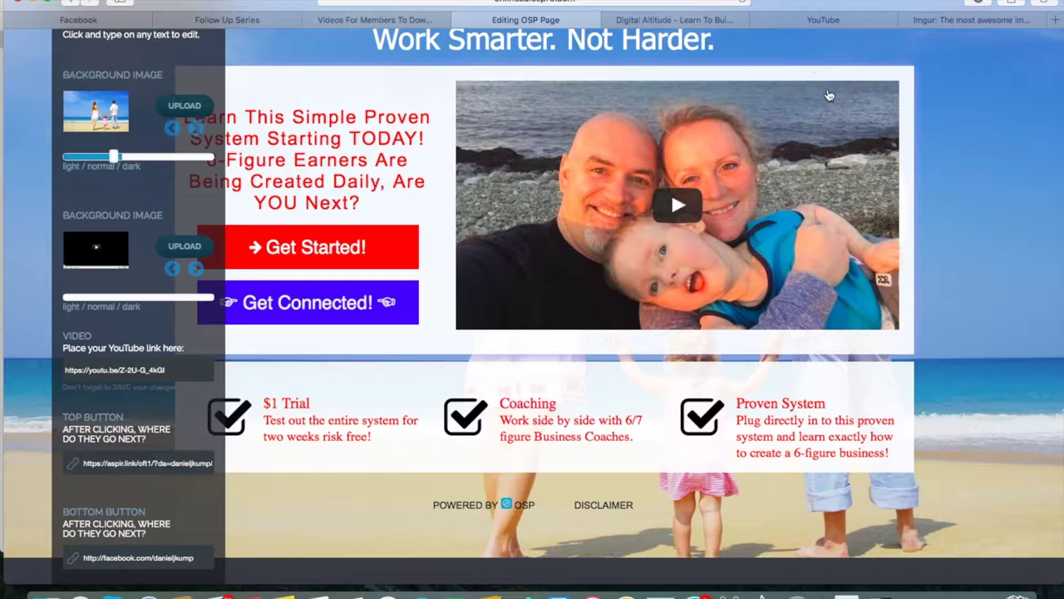
- Check the thumbnail and details of Digital Altitude Promo 2 on YouTube and return to the OSP page editor
left_click(824, 20)
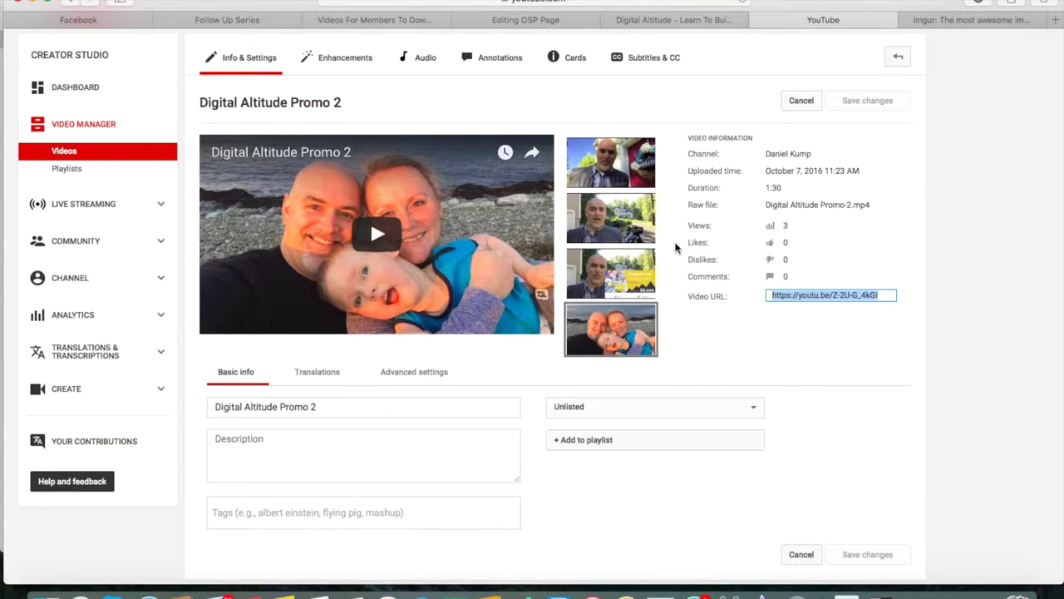
scroll(676, 247, "up", 1)
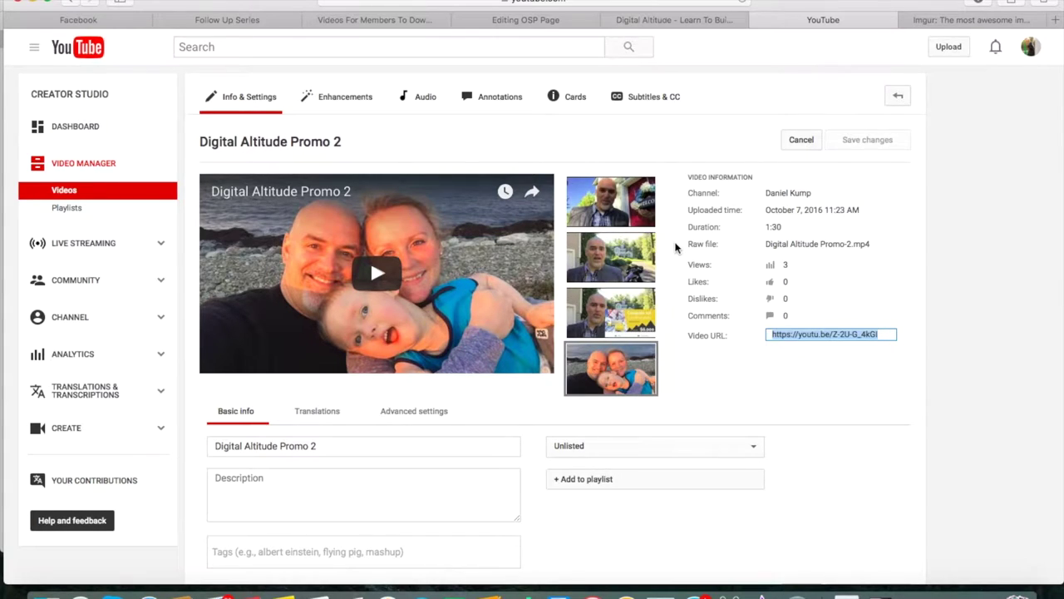
left_click(537, 24)
scroll(444, 240, "up", 3)
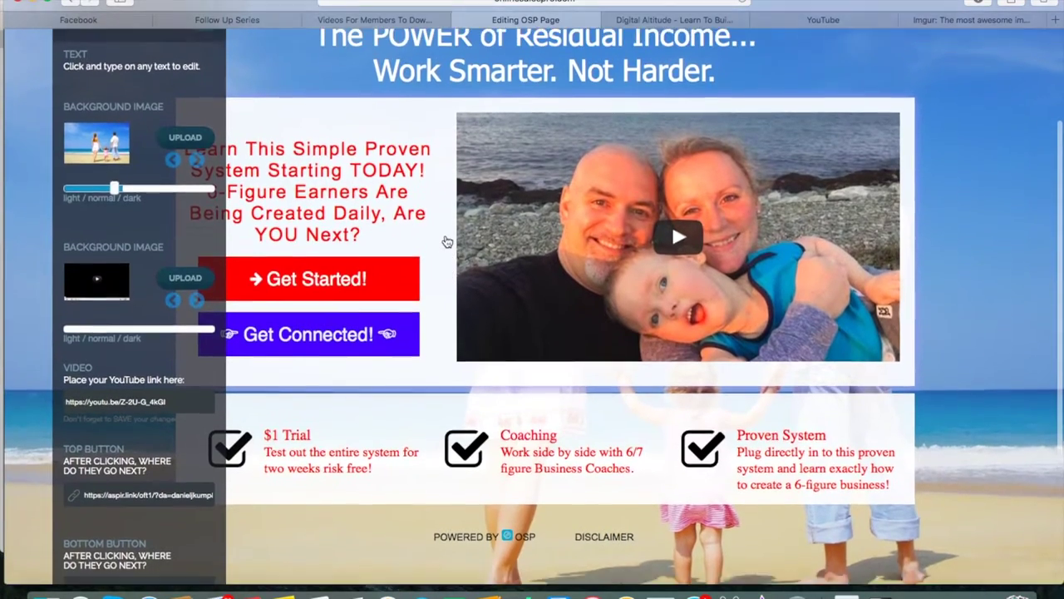
scroll(447, 241, "down", 1)
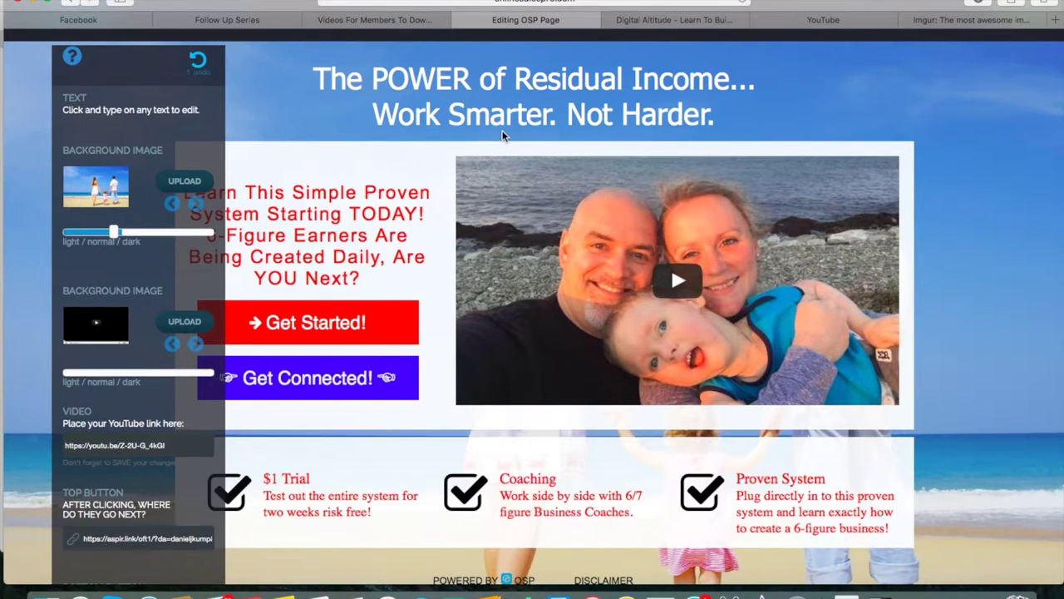
- Delete the second headline line, "Work Smarter. Not Harder.", from the page
left_click(713, 121)
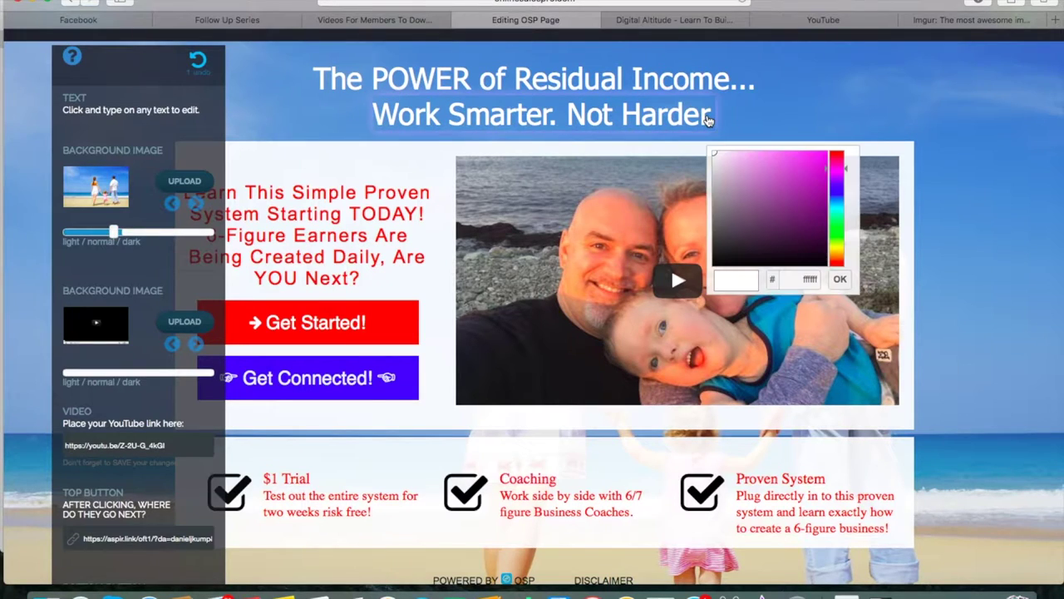
left_click(840, 279)
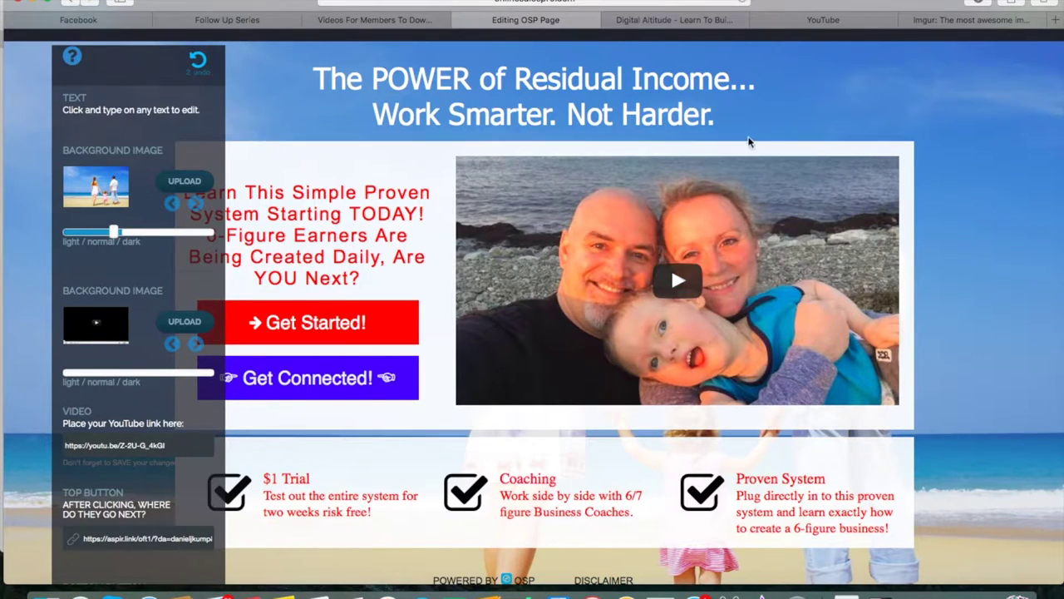
left_click(709, 122)
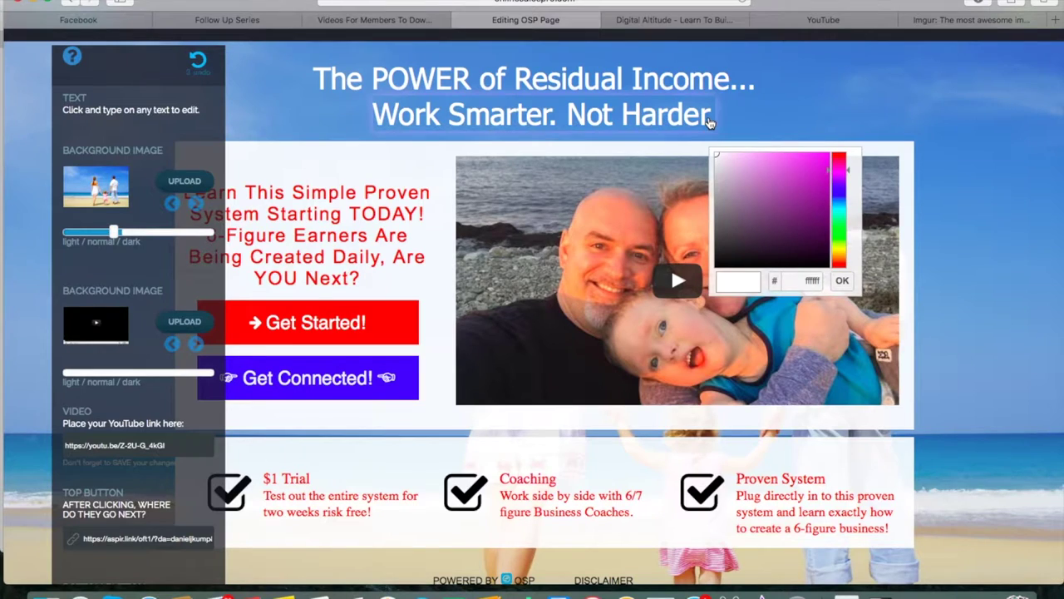
key("BackSpace")
key("BackSpace")
key("BackSpace")
key("BackSpace")
key("BackSpace")
key("BackSpace")
key("BackSpace")
key("BackSpace")
key("BackSpace")
key("BackSpace")
key("BackSpace")
key("BackSpace")
key("BackSpace")
key("BackSpace")
key("BackSpace")
key("BackSpace")
key("BackSpace")
key("BackSpace")
key("BackSpace")
key("BackSpace")
key("BackSpace")
key("BackSpace")
key("BackSpace")
key("BackSpace")
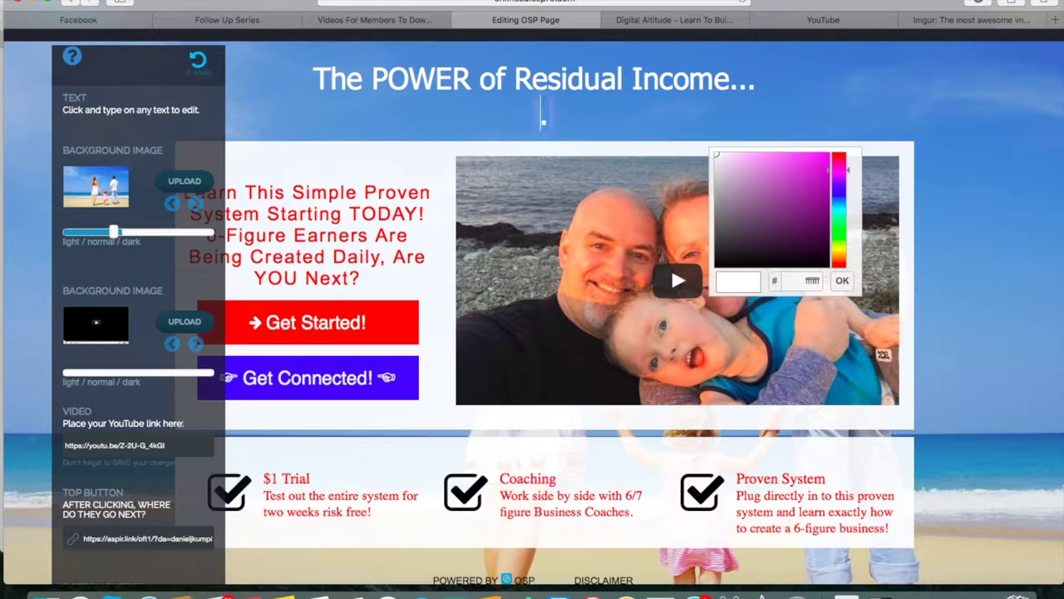
key("Delete")
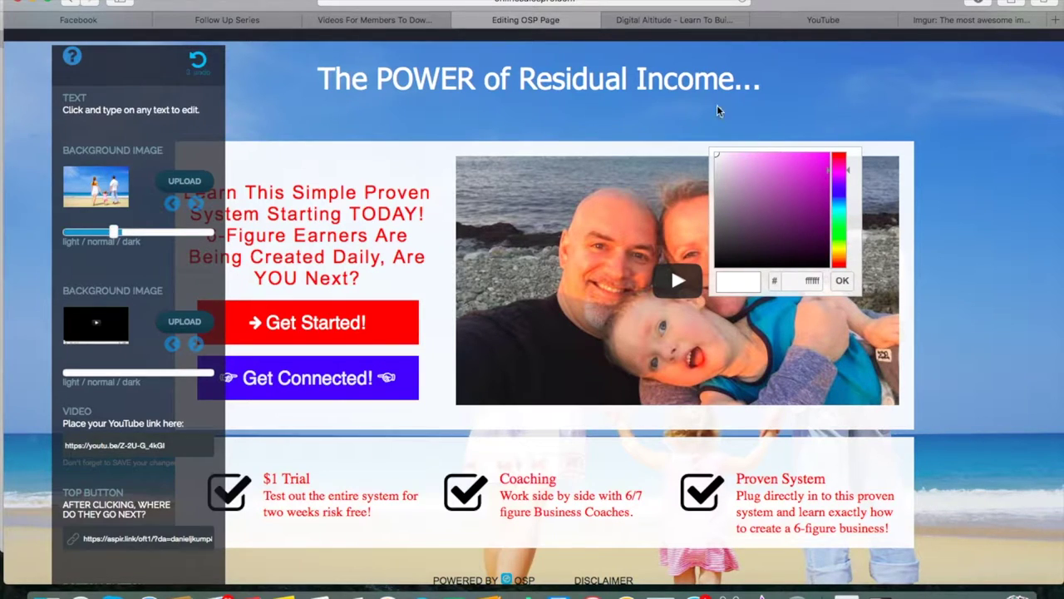
- Replace the remaining headline with "Learn How This Family Is Able To Live A Lifestyle That Most Families Only Dream Of..."
left_click(755, 79)
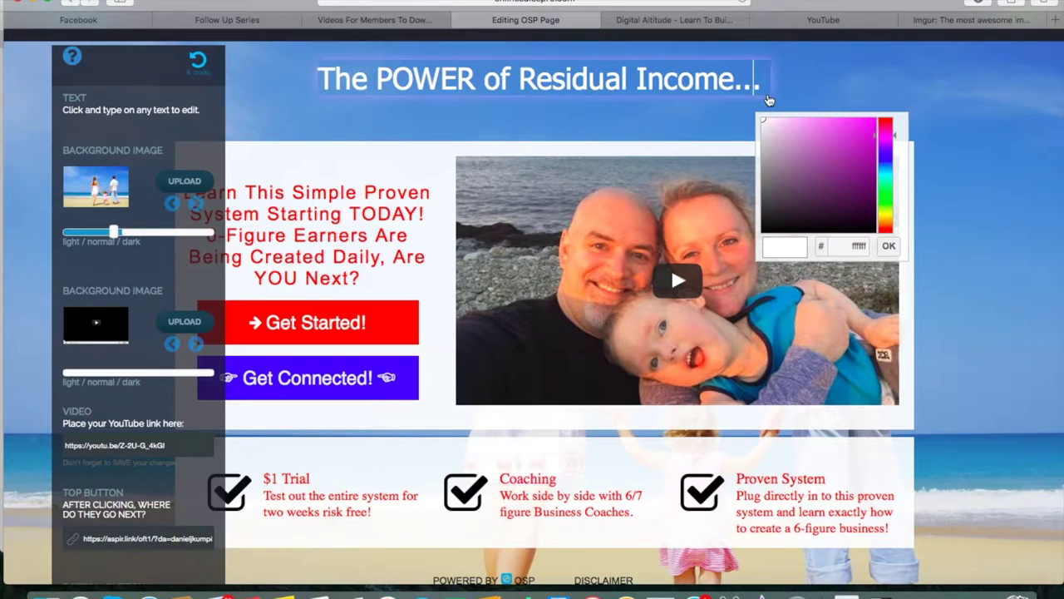
key("BackSpace")
key("BackSpace")
key("BackSpace")
key("BackSpace")
key("BackSpace")
key("BackSpace")
key("BackSpace")
key("BackSpace")
key("BackSpace")
key("BackSpace")
key("BackSpace")
key("BackSpace")
key("BackSpace")
key("BackSpace")
key("BackSpace")
key("BackSpace")
key("BackSpace")
key("BackSpace")
key("BackSpace")
key("BackSpace")
key("BackSpace")
key("BackSpace")
key("BackSpace")
key("BackSpace")
key("BackSpace")
key("BackSpace")
key("BackSpace")
type("Learn How This Family Is Able T")
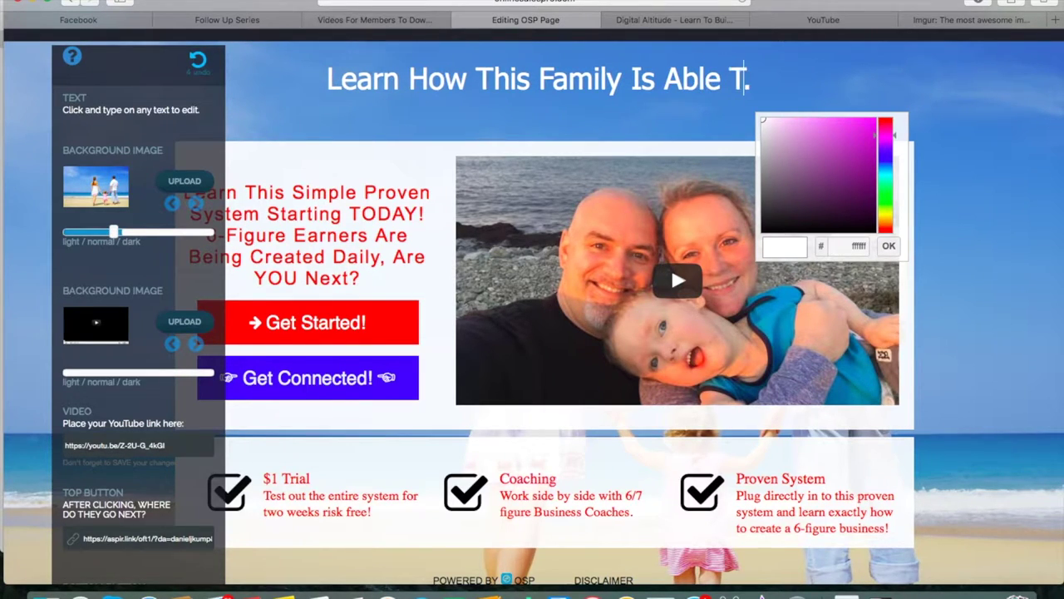
type("o Live A Lifestyle That Most Familie")
key("BackSpace")
type("ies Ol")
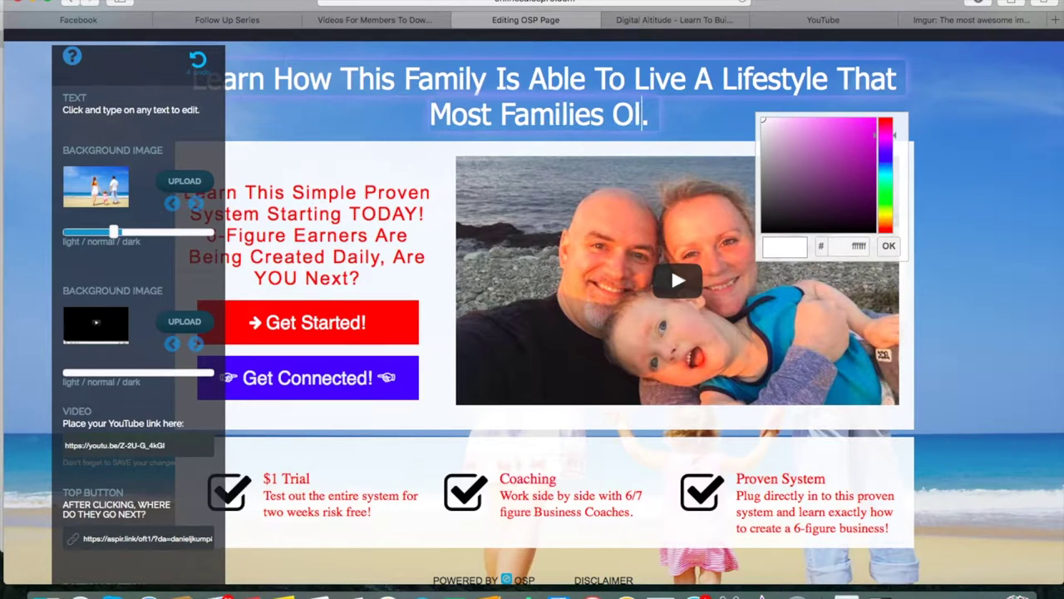
key("BackSpace")
type("nly Dream Of")
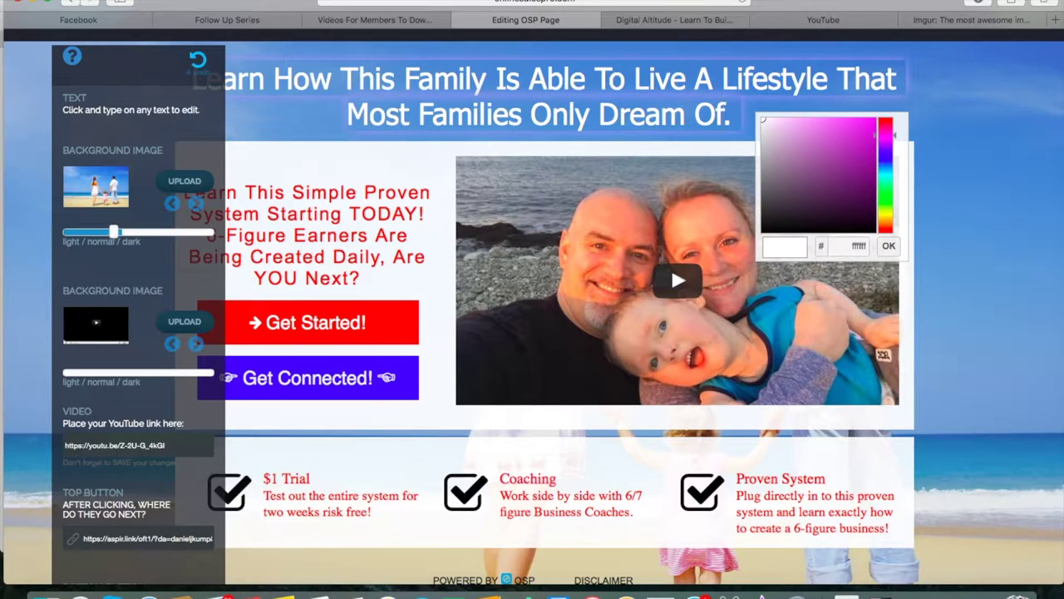
type("..")
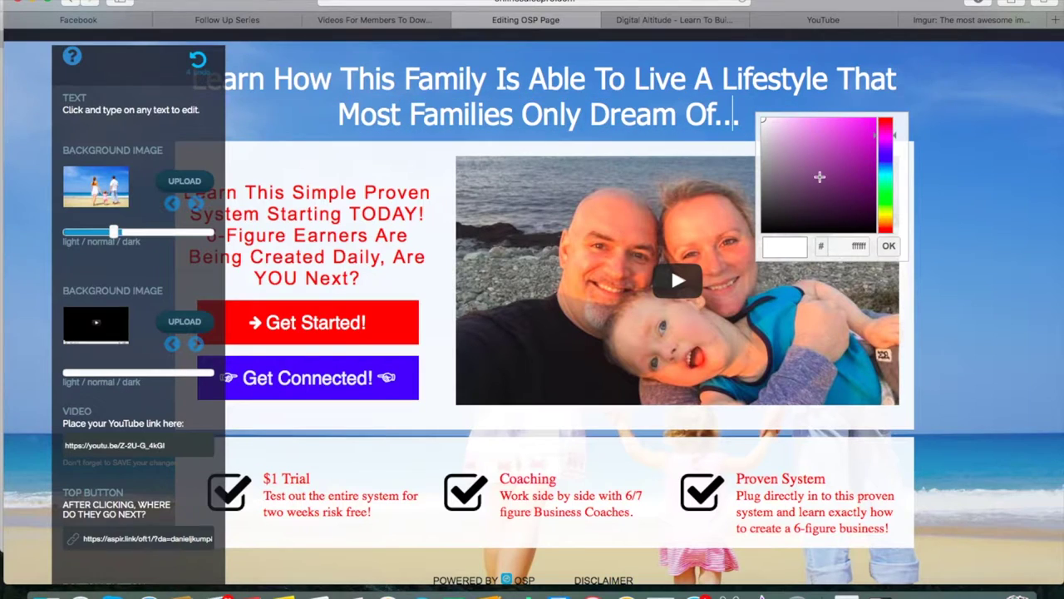
left_click(889, 246)
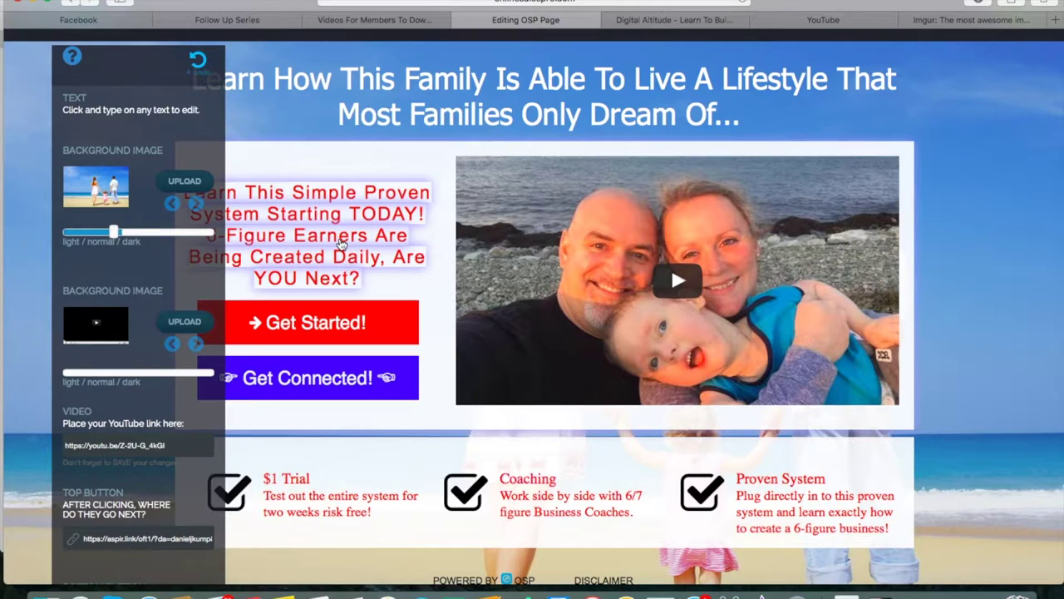
- Delete the sentence "6-Figure Earners Are Being Created Daily, Are YOU Next?" from the red text above the buttons, keeping its colour
left_click(362, 286)
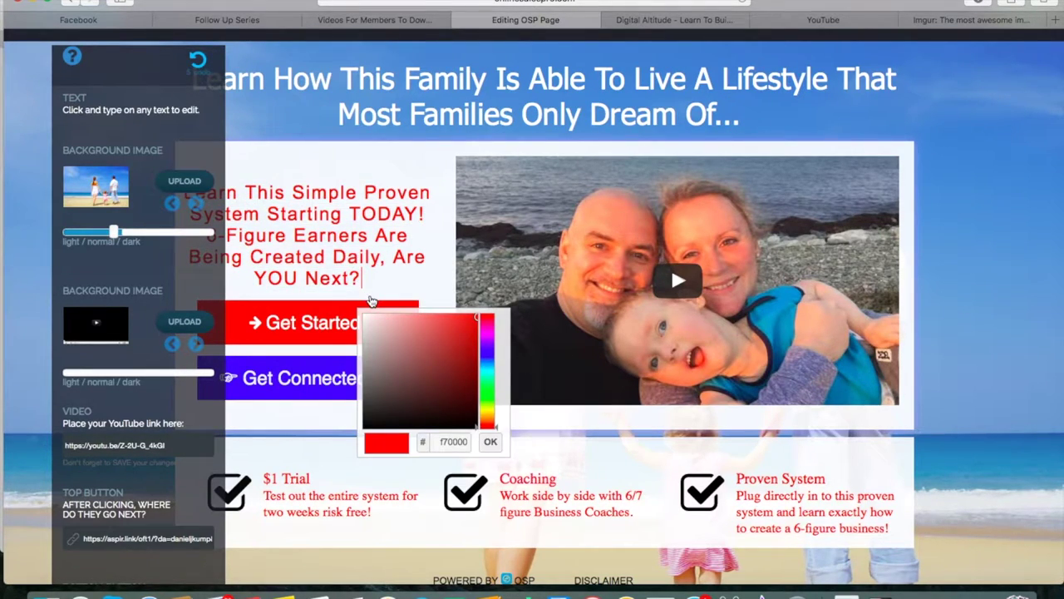
scroll(370, 300, "right", 1)
key("BackSpace")
key("BackSpace")
key("BackSpace")
key("BackSpace")
key("BackSpace")
key("BackSpace")
key("BackSpace")
key("BackSpace")
key("BackSpace")
key("BackSpace")
key("BackSpace")
key("BackSpace")
key("BackSpace")
key("BackSpace")
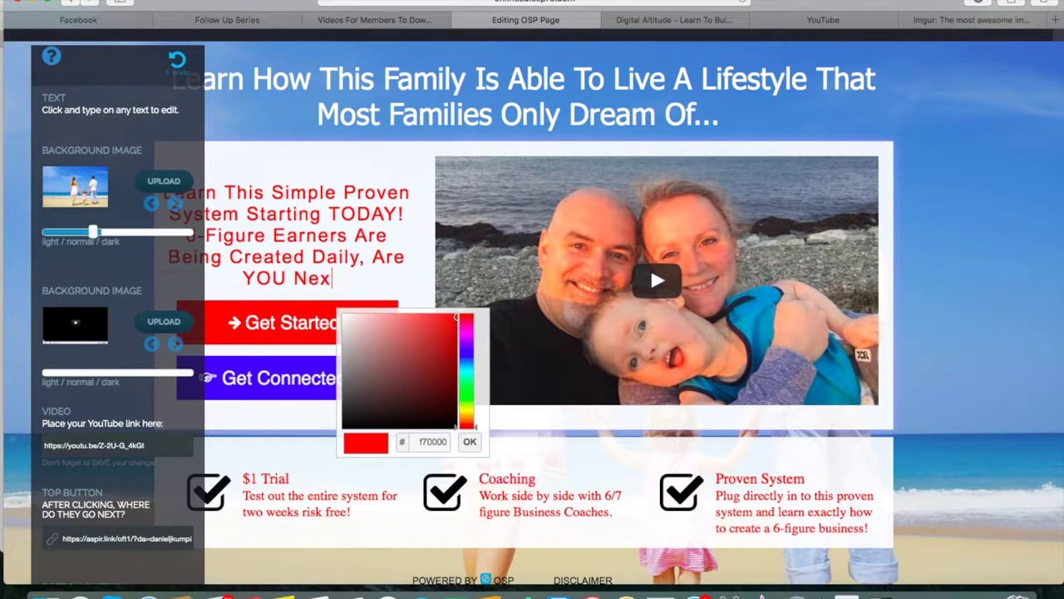
key("BackSpace")
key("BackSpace")
key("BackSpace")
key("BackSpace")
key("BackSpace")
key("BackSpace")
key("BackSpace")
key("BackSpace")
key("BackSpace")
key("BackSpace")
key("BackSpace")
key("BackSpace")
key("BackSpace")
key("BackSpace")
key("BackSpace")
key("BackSpace")
key("BackSpace")
key("BackSpace")
key("BackSpace")
key("BackSpace")
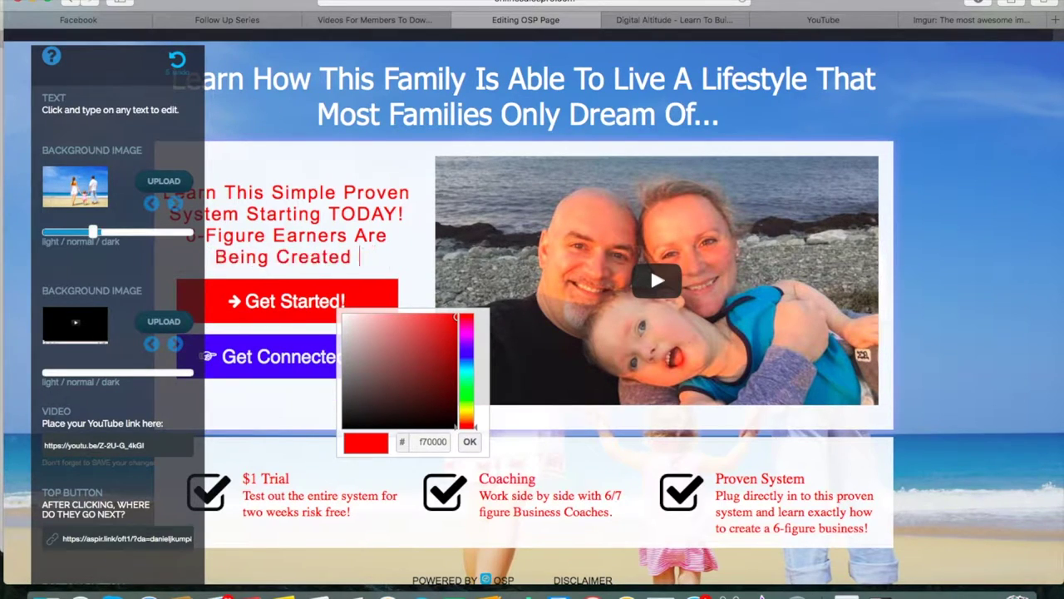
key("BackSpace")
key("BackSpace")
key("BackSpace")
key("BackSpace")
key("BackSpace")
key("BackSpace")
key("BackSpace")
key("BackSpace")
key("BackSpace")
key("BackSpace")
key("BackSpace")
key("BackSpace")
key("BackSpace")
key("BackSpace")
key("BackSpace")
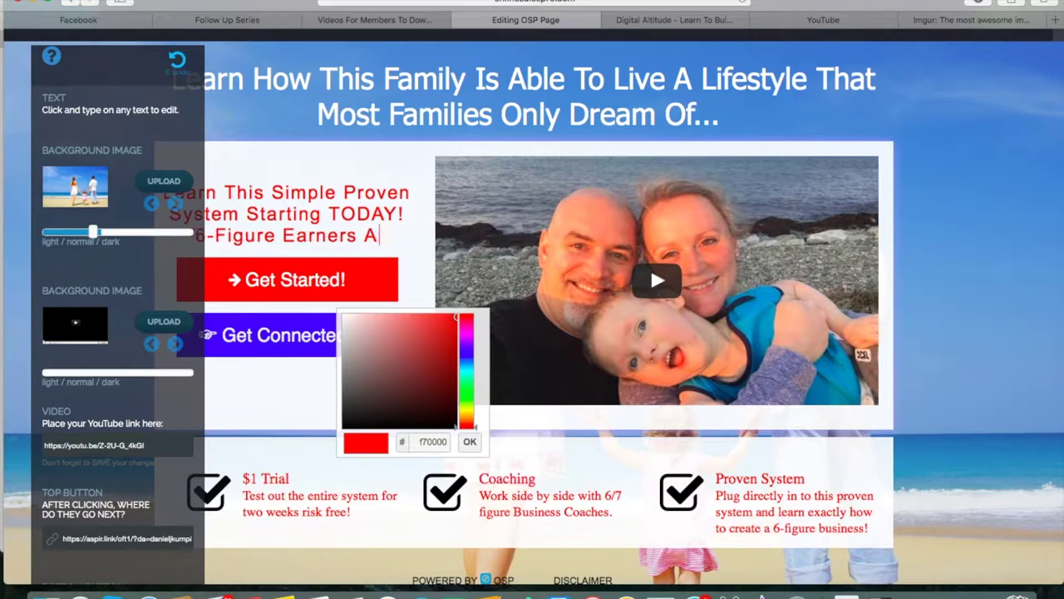
key("BackSpace")
key("BackSpace")
key("BackSpace")
key("BackSpace")
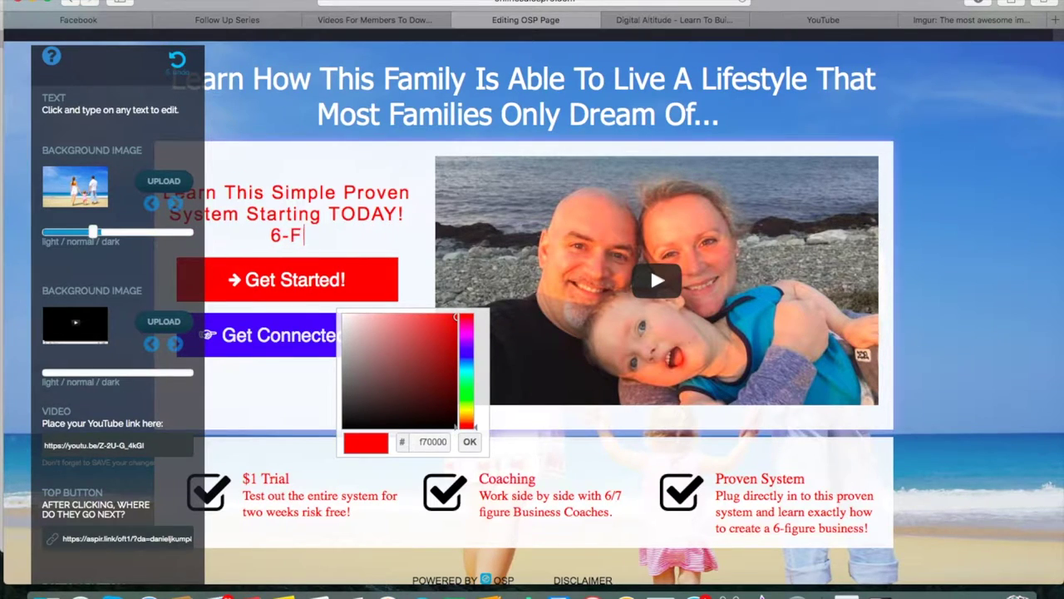
key("BackSpace")
left_click(472, 443)
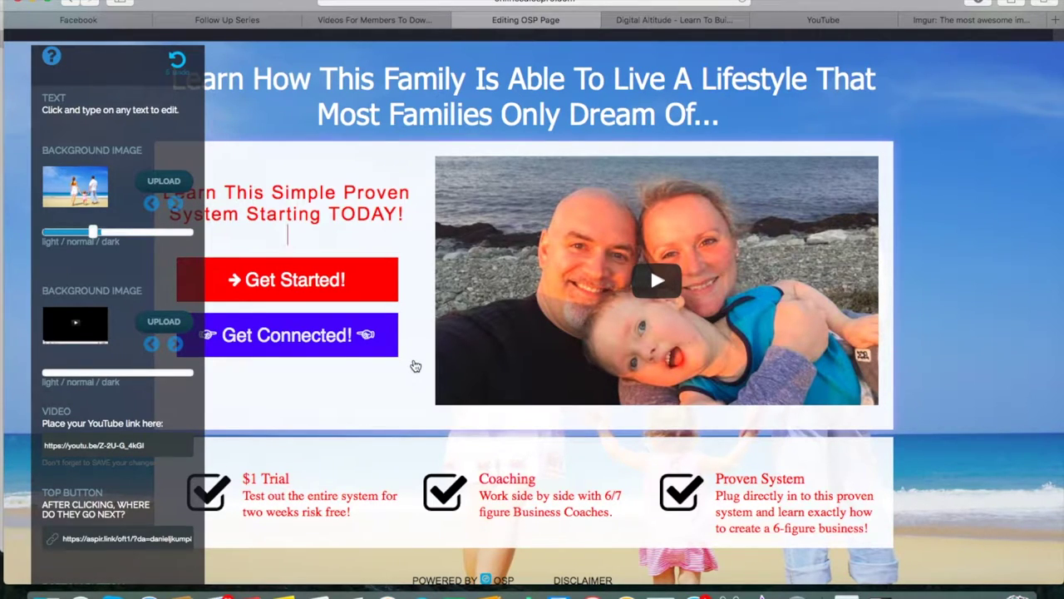
- Change the red button's label to "Let Me In!", keeping its text colour
left_click(340, 283)
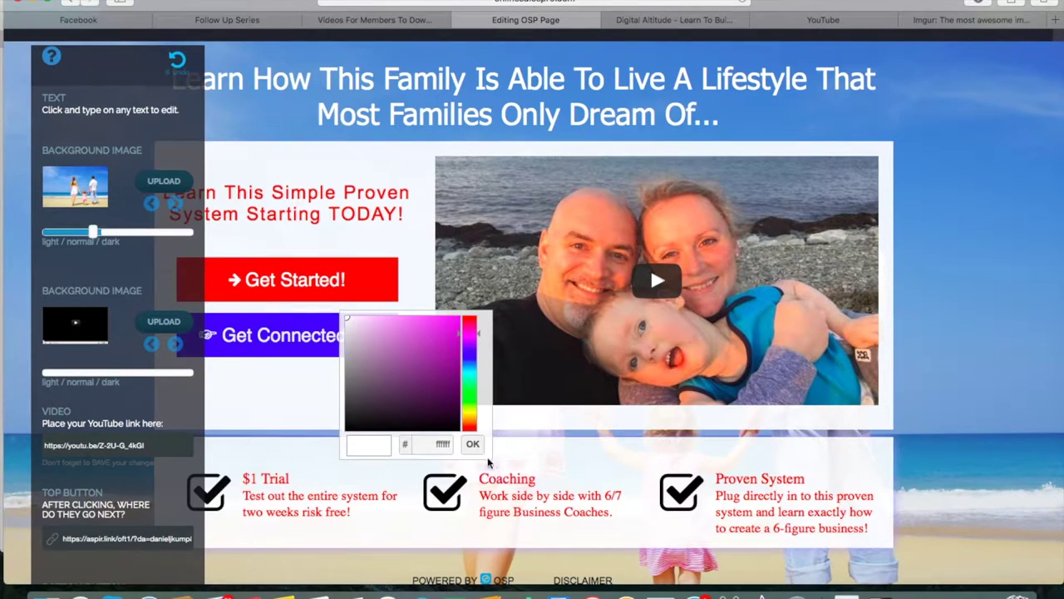
left_click(473, 446)
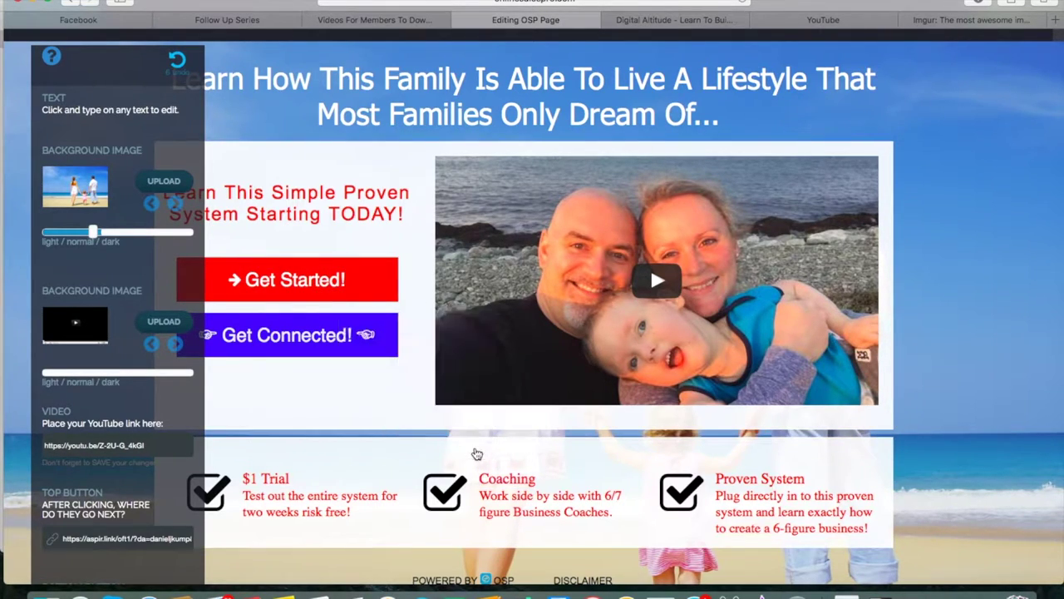
left_click(340, 283)
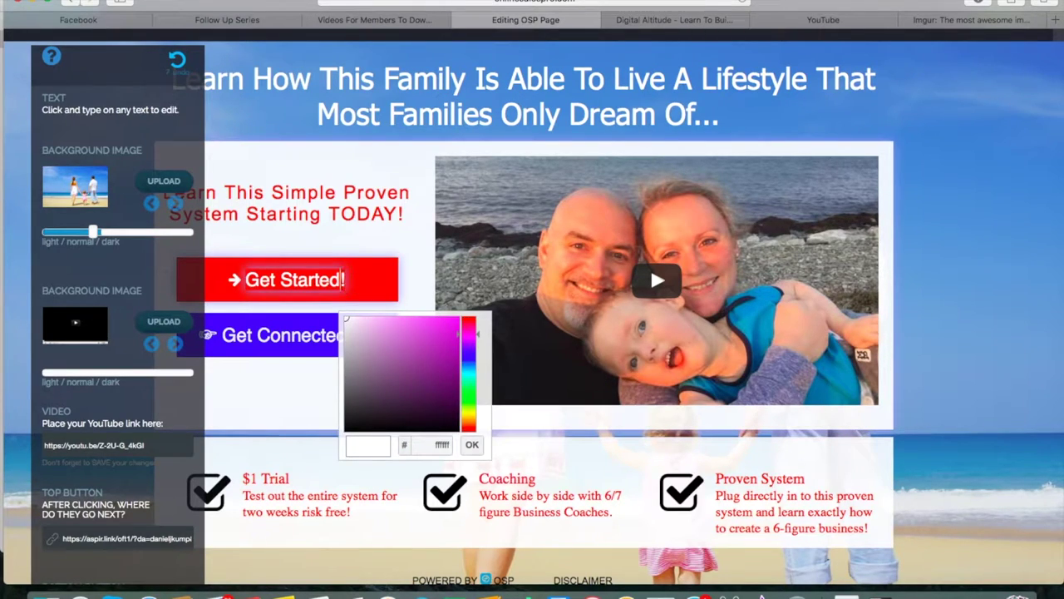
key("BackSpace")
key("BackSpace")
key("BackSpace")
key("BackSpace")
key("BackSpace")
key("BackSpace")
key("BackSpace")
key("BackSpace")
key("BackSpace")
key("BackSpace")
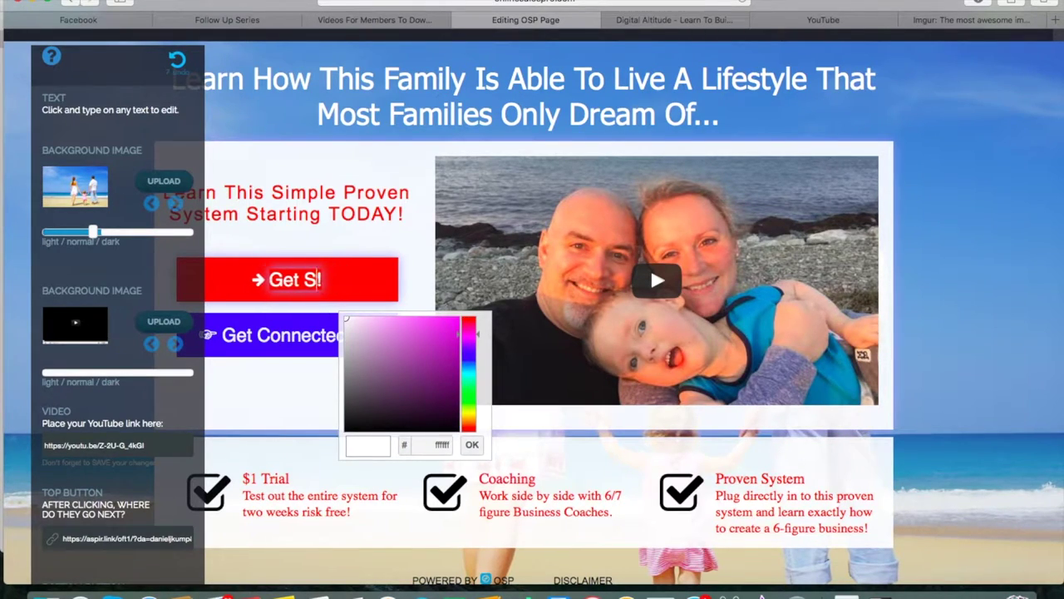
key("BackSpace")
key("BackSpace")
type("Let Me")
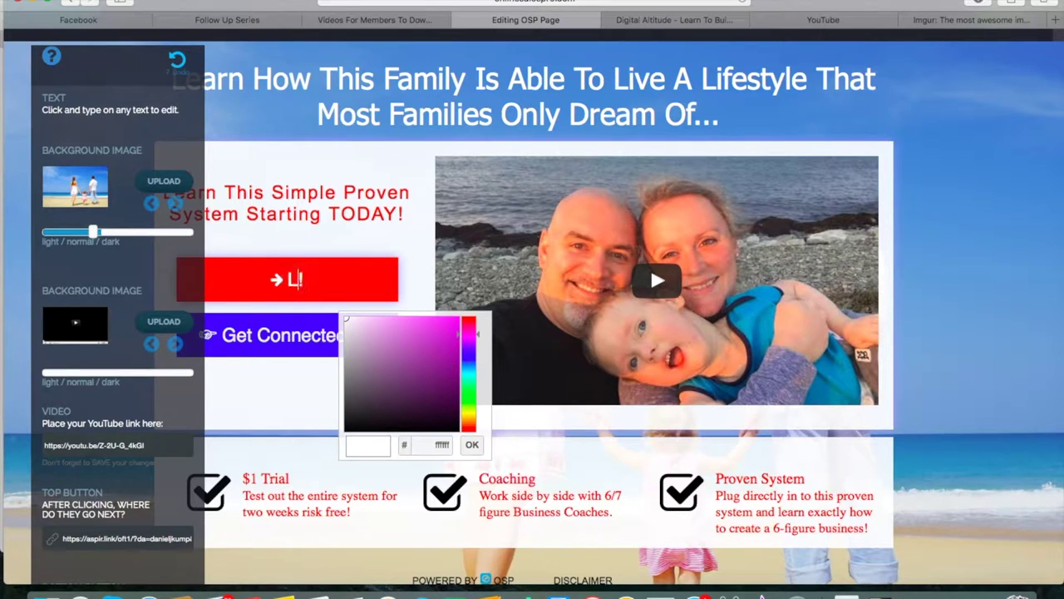
type(" In")
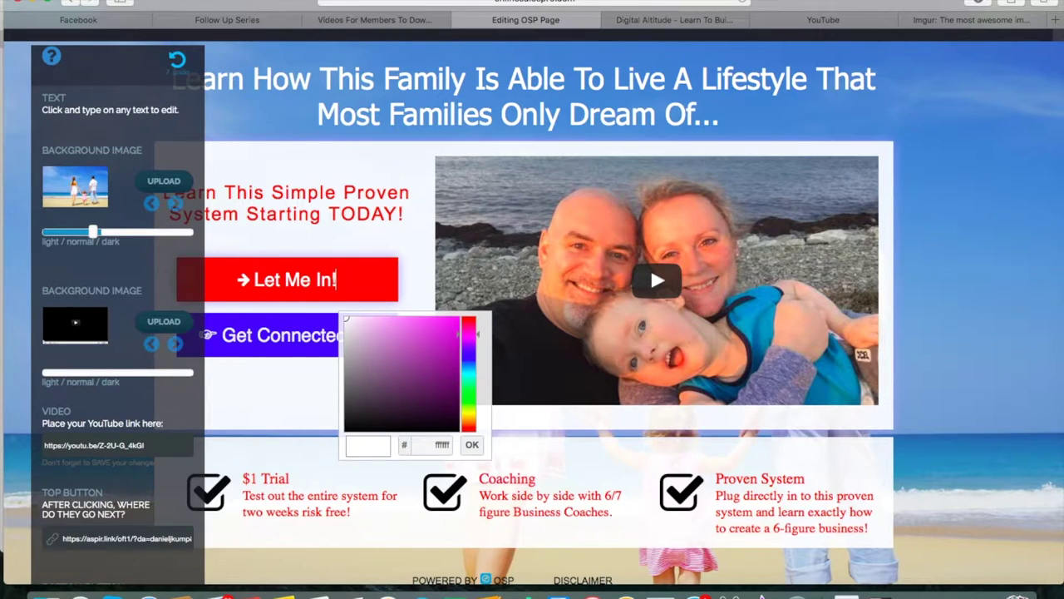
left_click(472, 445)
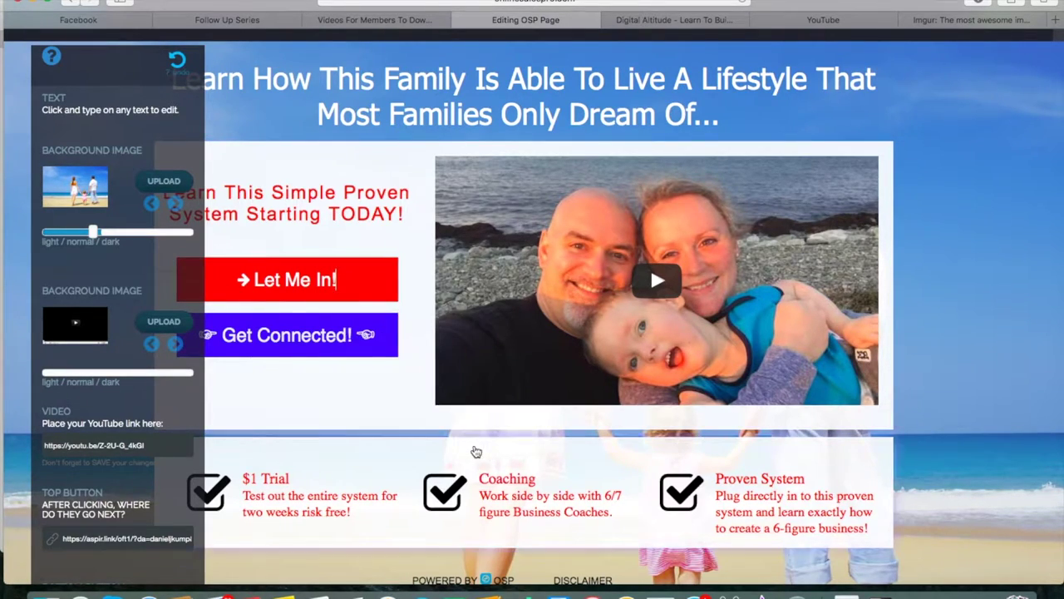
- Change the blue button's label to "Connect With Me", keeping the hand icons and text colour
left_click(349, 341)
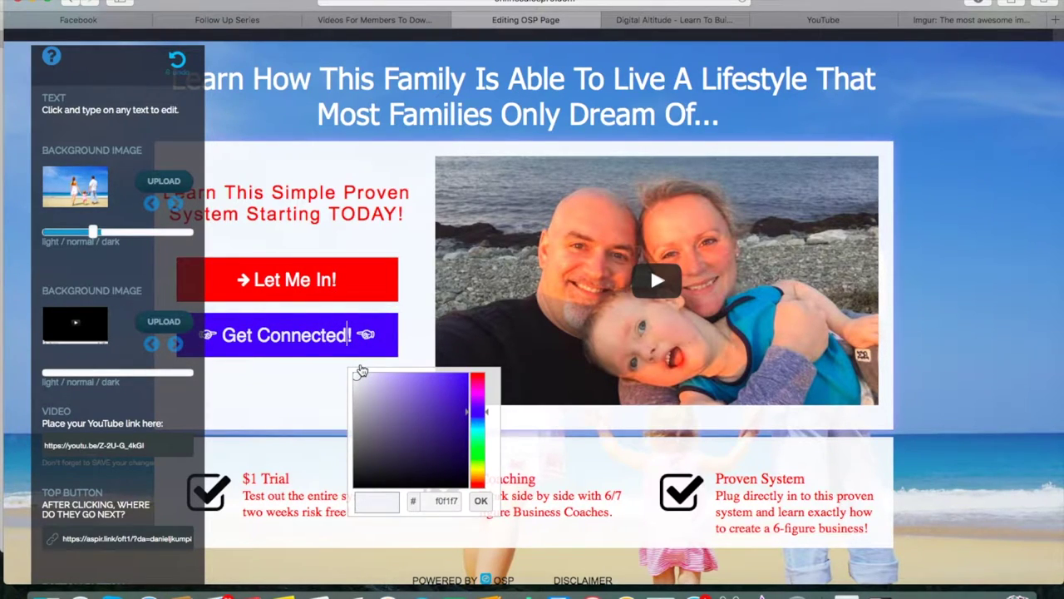
key("BackSpace")
key("BackSpace")
key("BackSpace")
key("BackSpace")
key("BackSpace")
key("BackSpace")
key("BackSpace")
key("BackSpace")
key("BackSpace")
key("BackSpace")
key("BackSpace")
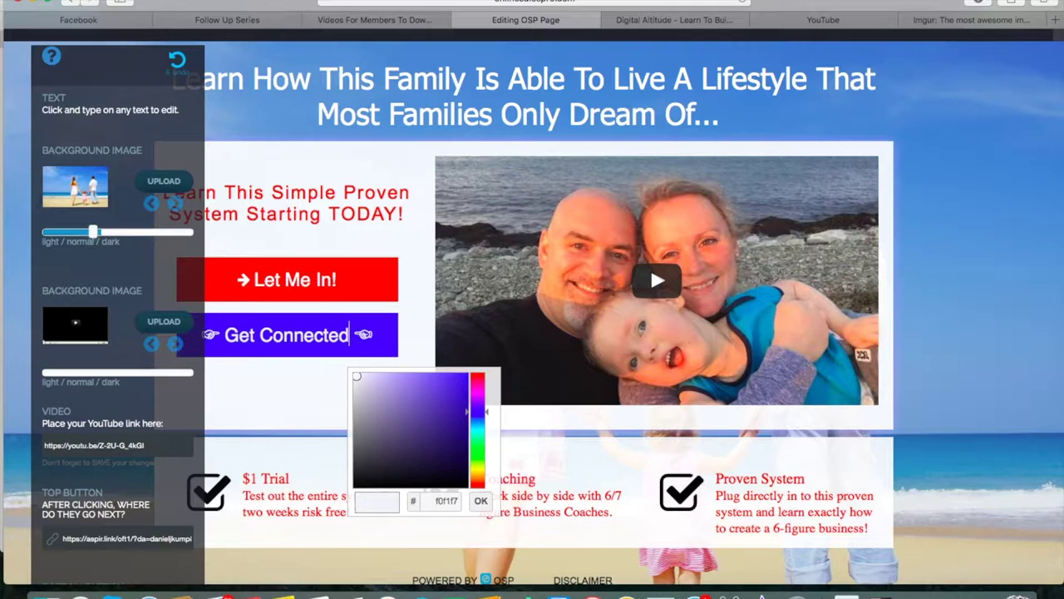
key("BackSpace")
key("BackSpace")
key("BackSpace")
type("Connect")
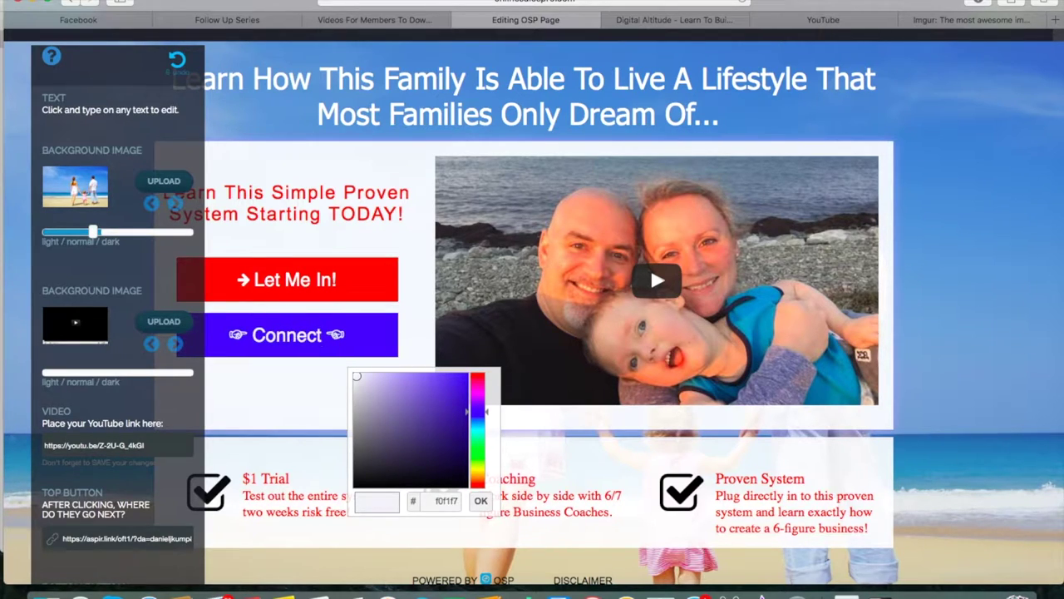
type(" With Me")
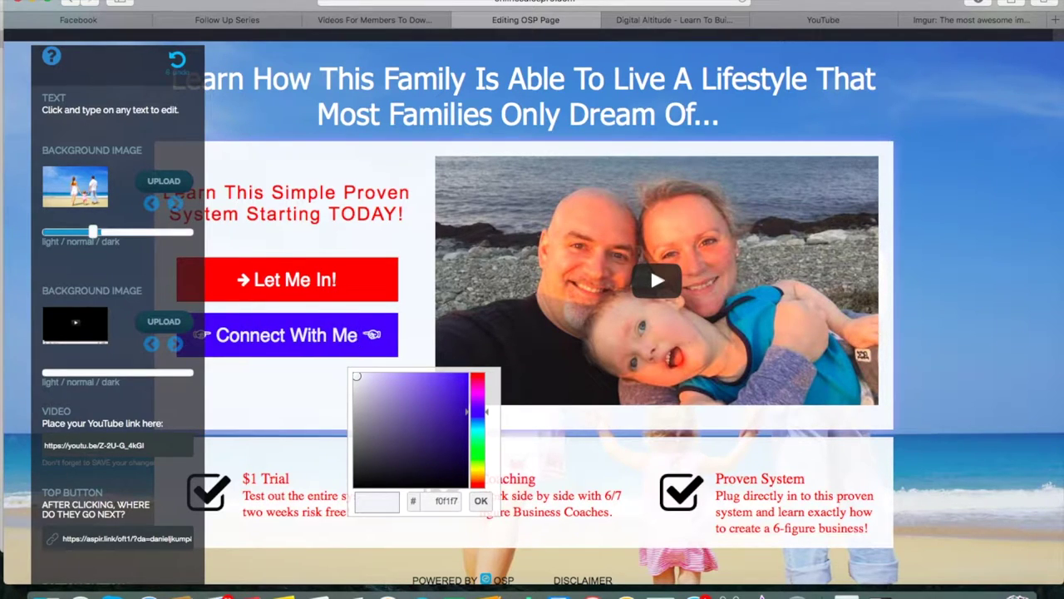
left_click(487, 504)
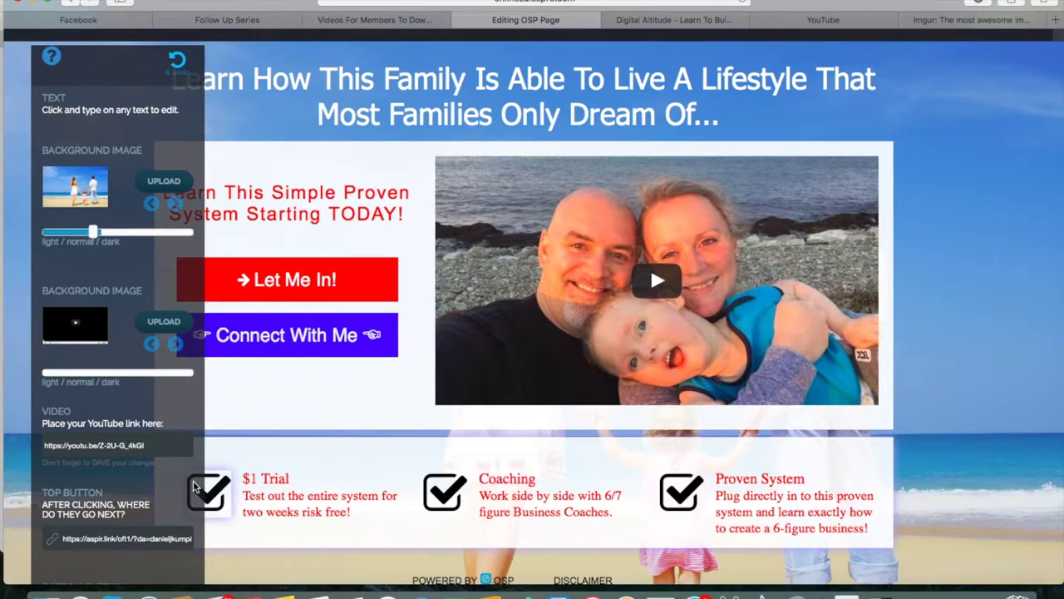
- Check the destination links of both buttons and the AWeber follow-up series, and return to the OSP page editor
scroll(193, 486, "down", 3)
scroll(193, 487, "down", 1)
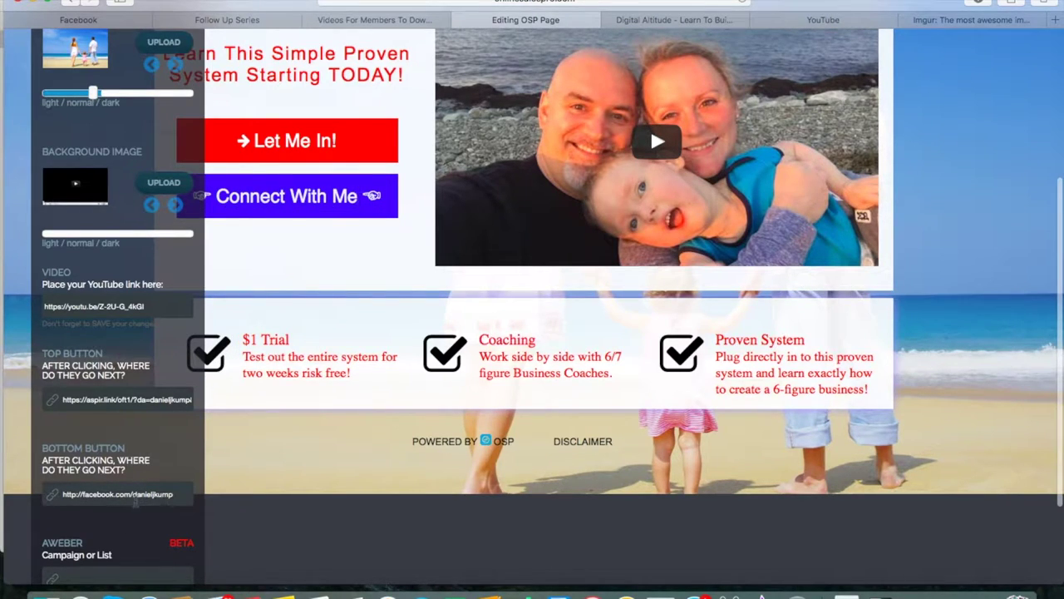
scroll(307, 252, "up", 2)
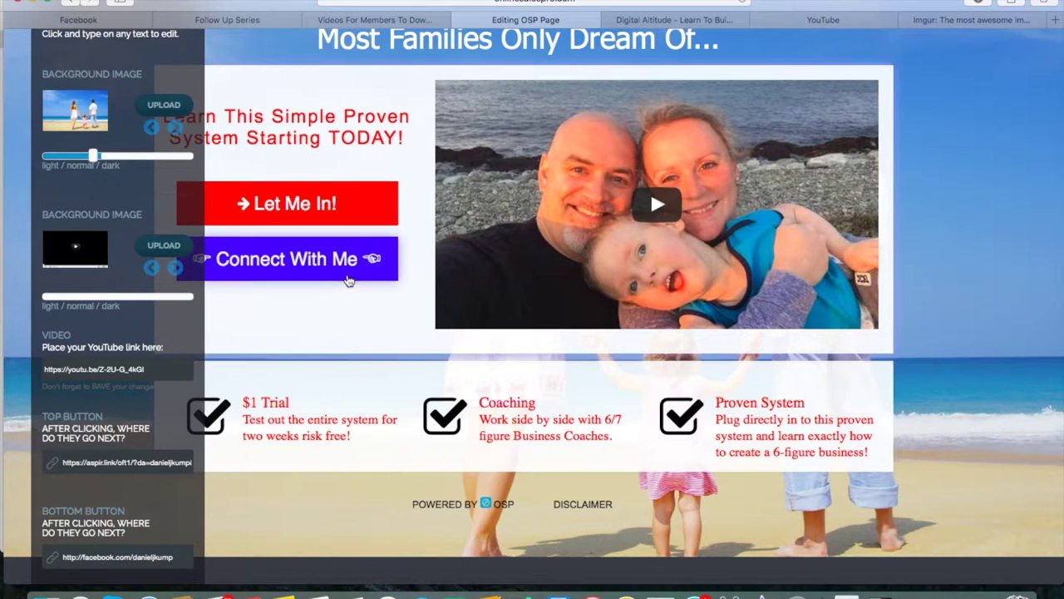
scroll(366, 325, "up", 2)
scroll(366, 325, "up", 1)
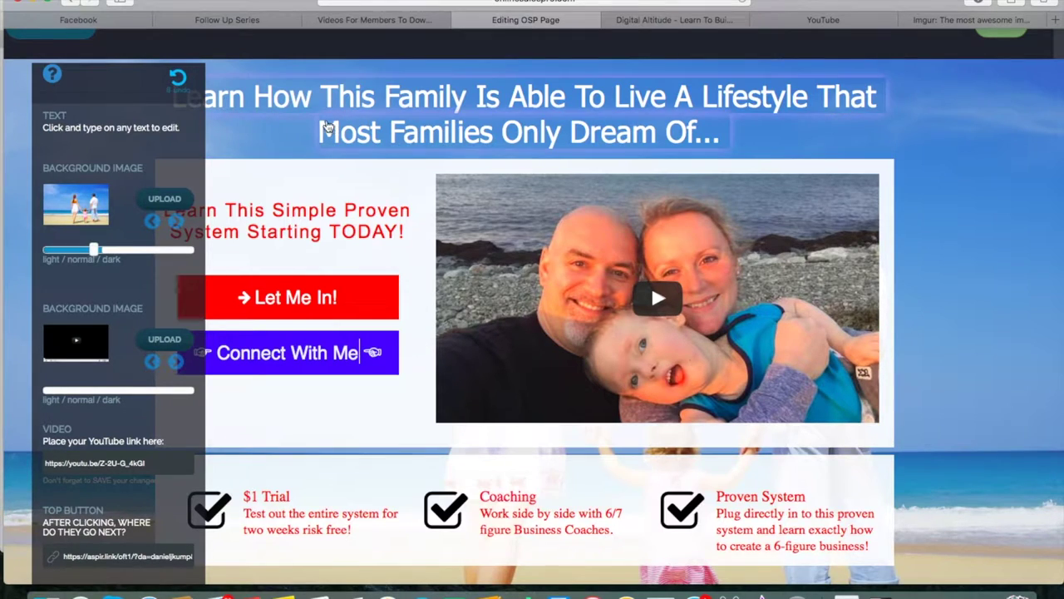
left_click(227, 20)
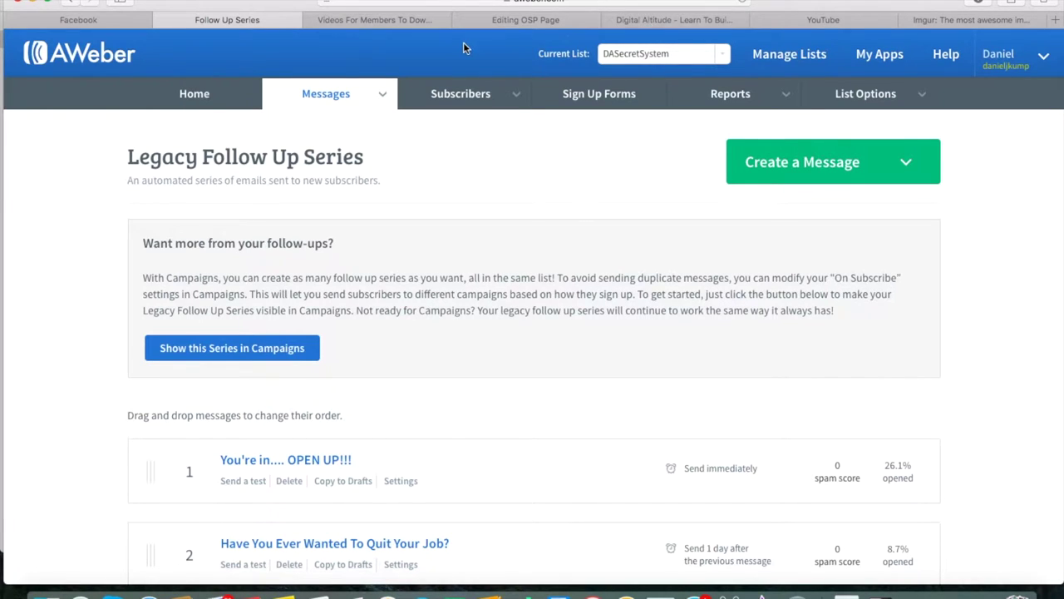
left_click(505, 25)
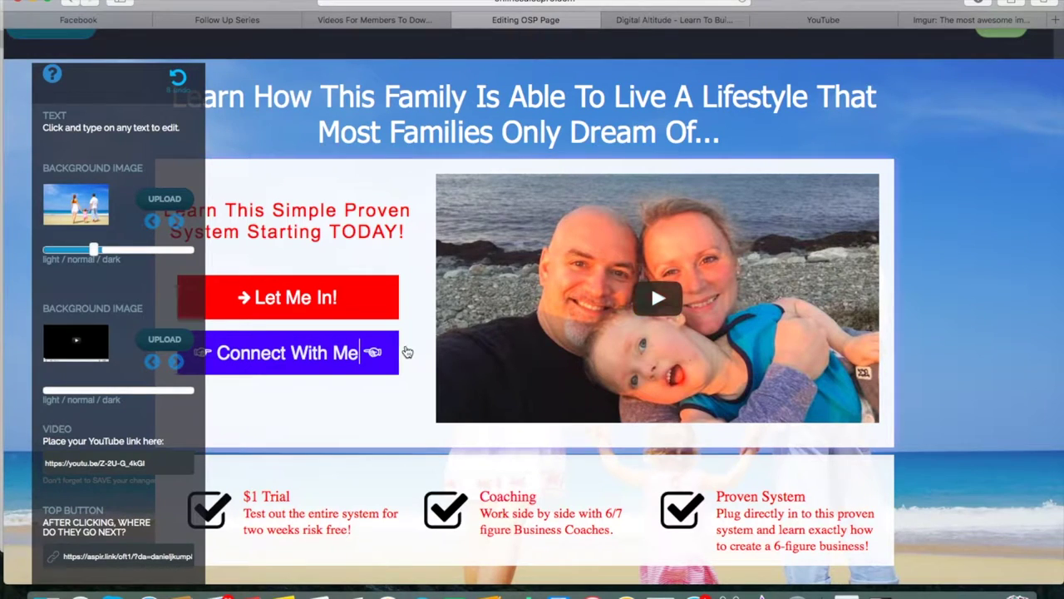
- In the Digital Altitude browser tab, load the account's own onlinesalespro.com/da-optin page address
left_click(680, 25)
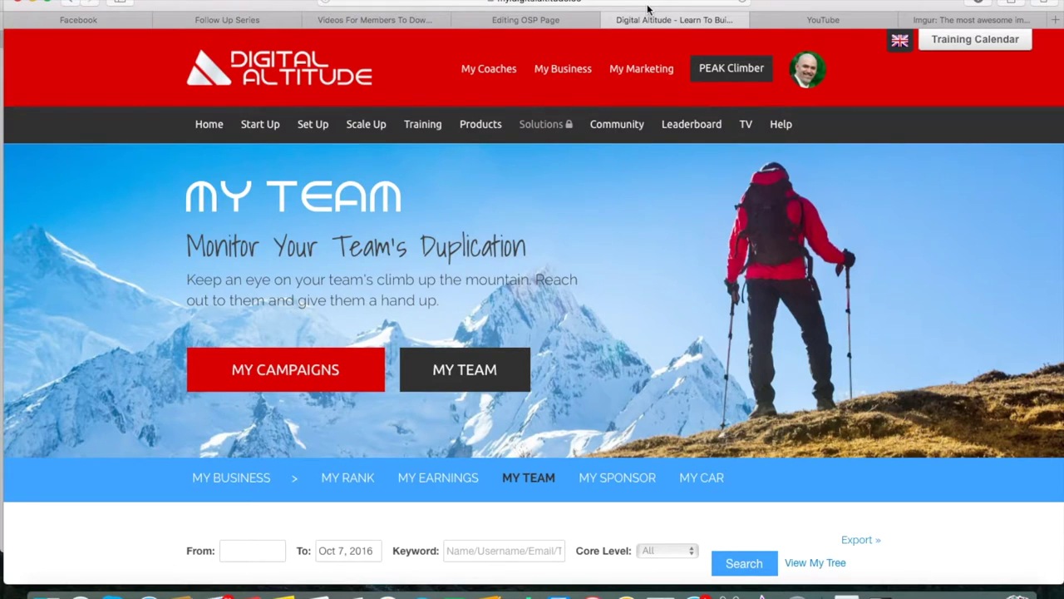
left_click(647, 7)
type("danielj")
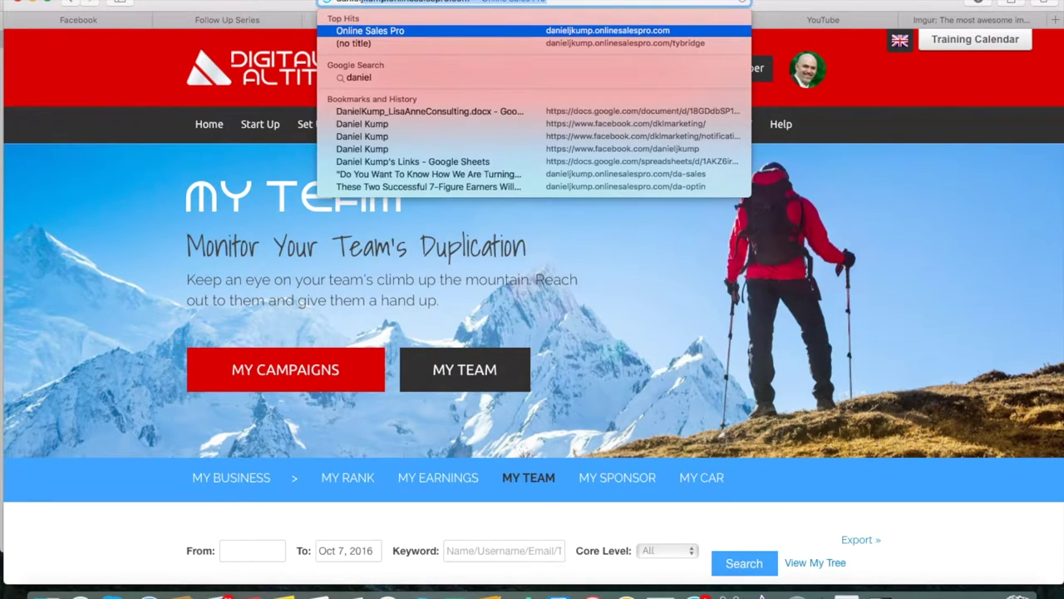
type("kump.onlinesalespro.com/da")
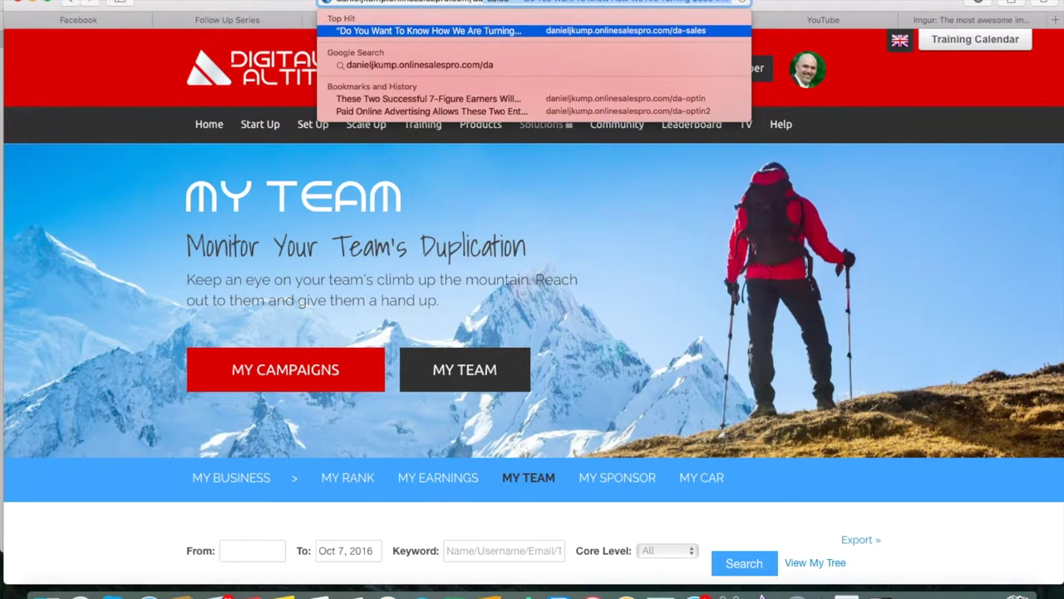
type("-o")
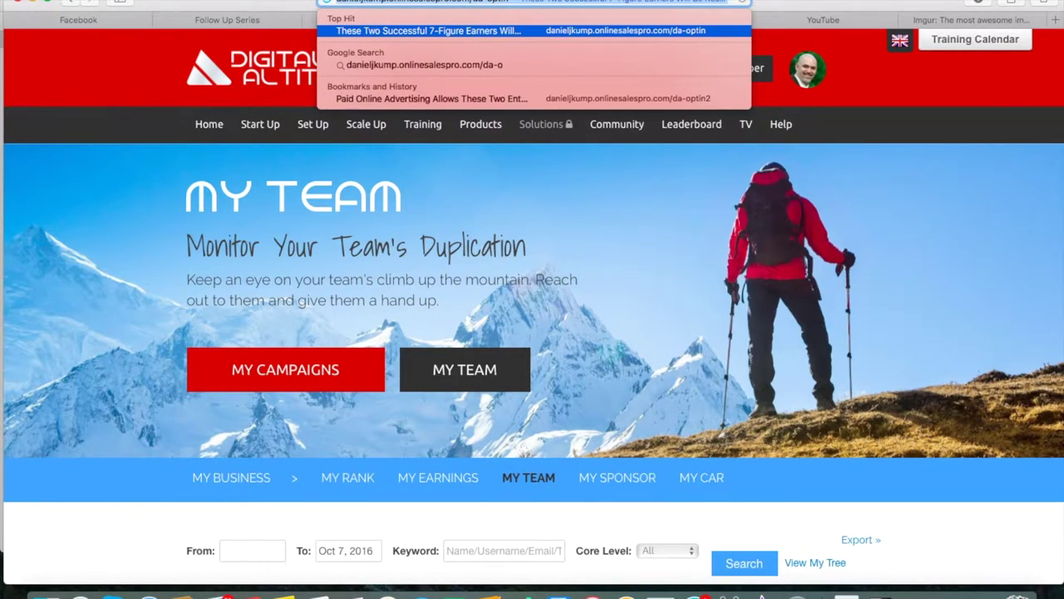
key("Return")
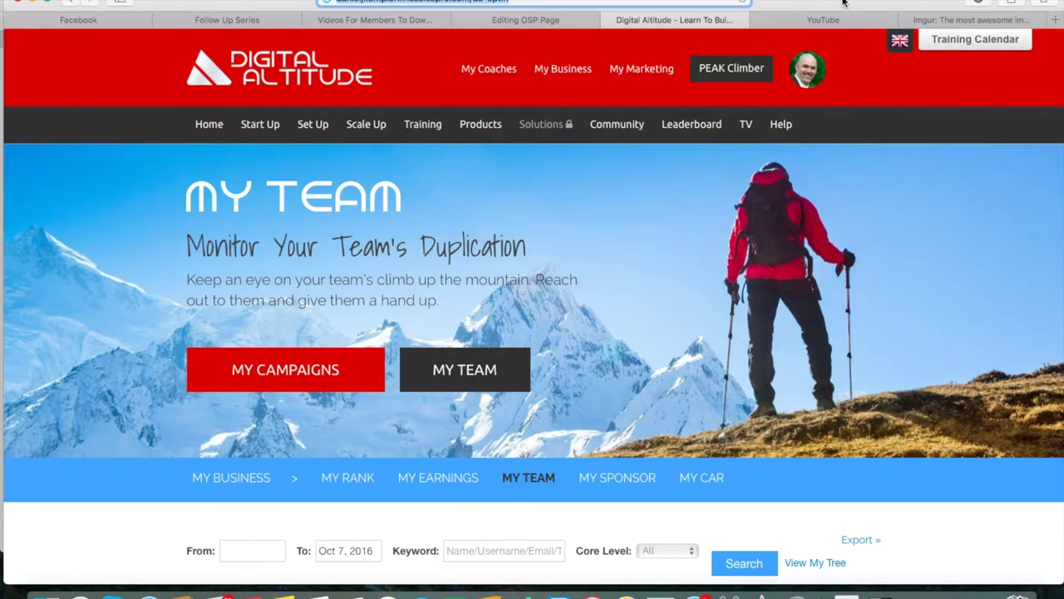
- In the OSP page editor, replace the top button's destination link with the account's onlinesalespro.com/da-optin address
left_click(494, 22)
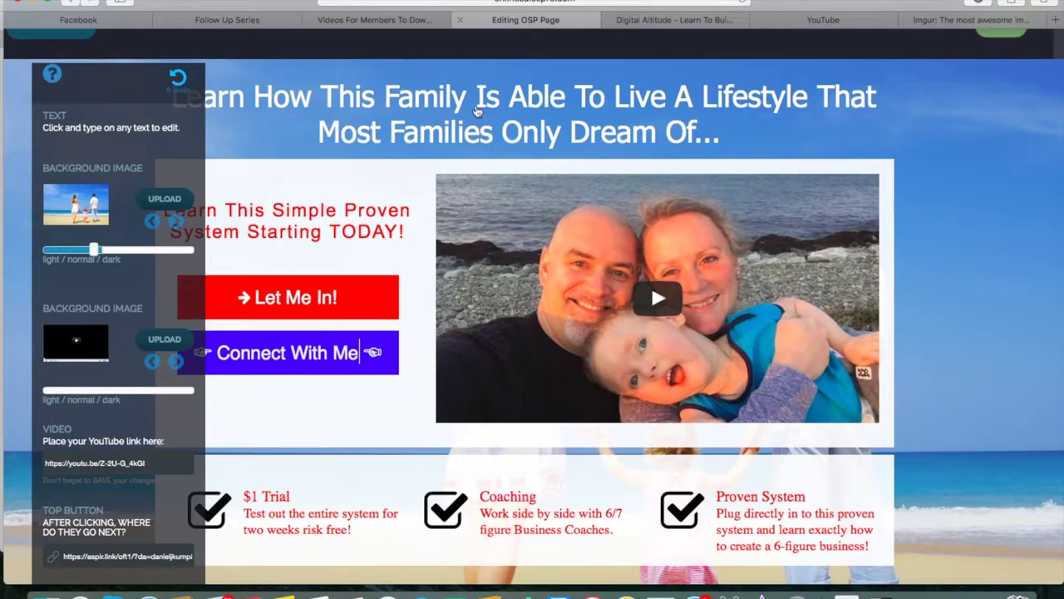
scroll(163, 467, "down", 3)
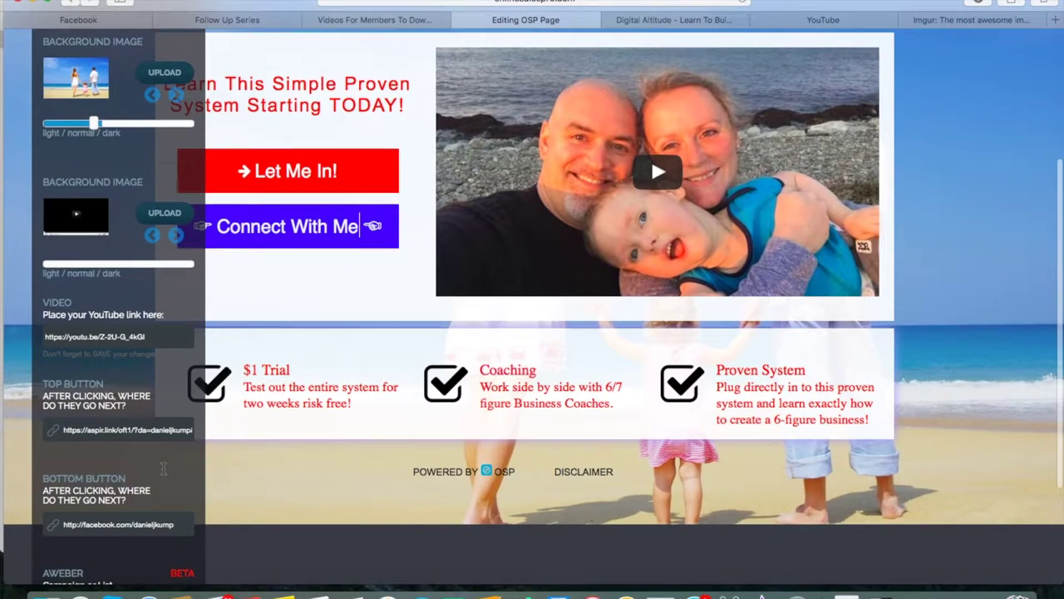
left_click(145, 429)
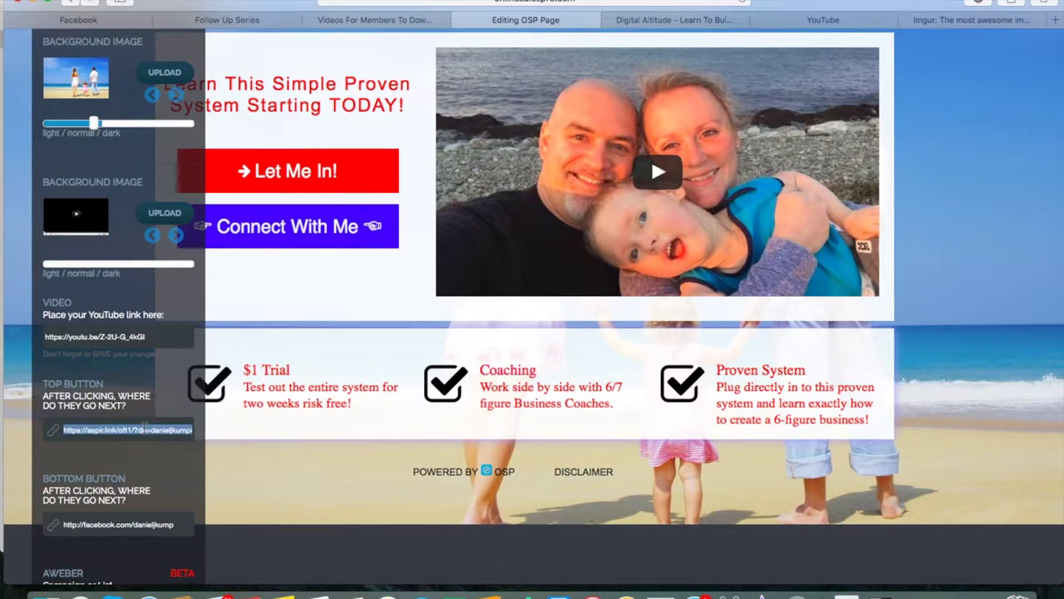
key("BackSpace")
type("http://danieljkump.onlinesalespro.com/da-optin")
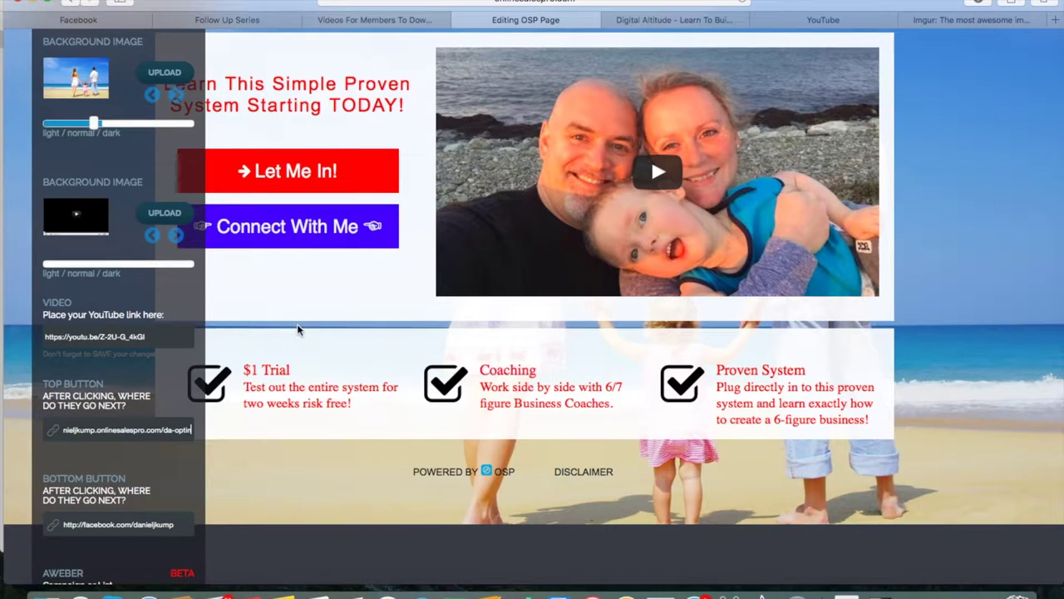
left_click(951, 287)
scroll(923, 333, "down", 2)
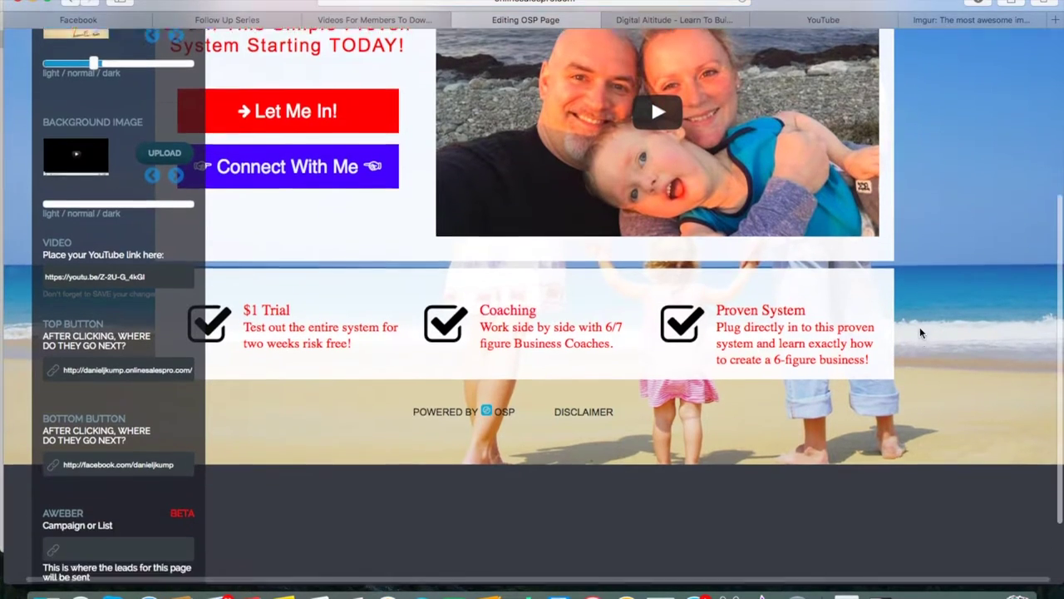
- Remove the words "side by side with 6/7 figure" from the description under the Coaching heading, keeping "Work" and "Business Coaches."
scroll(513, 414, "up", 4)
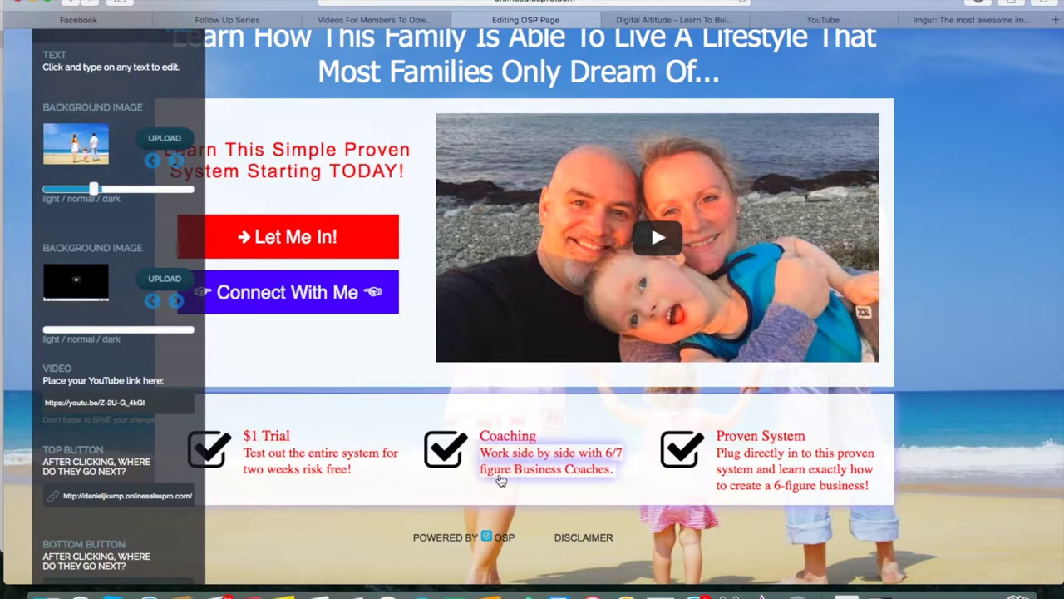
left_click(565, 477)
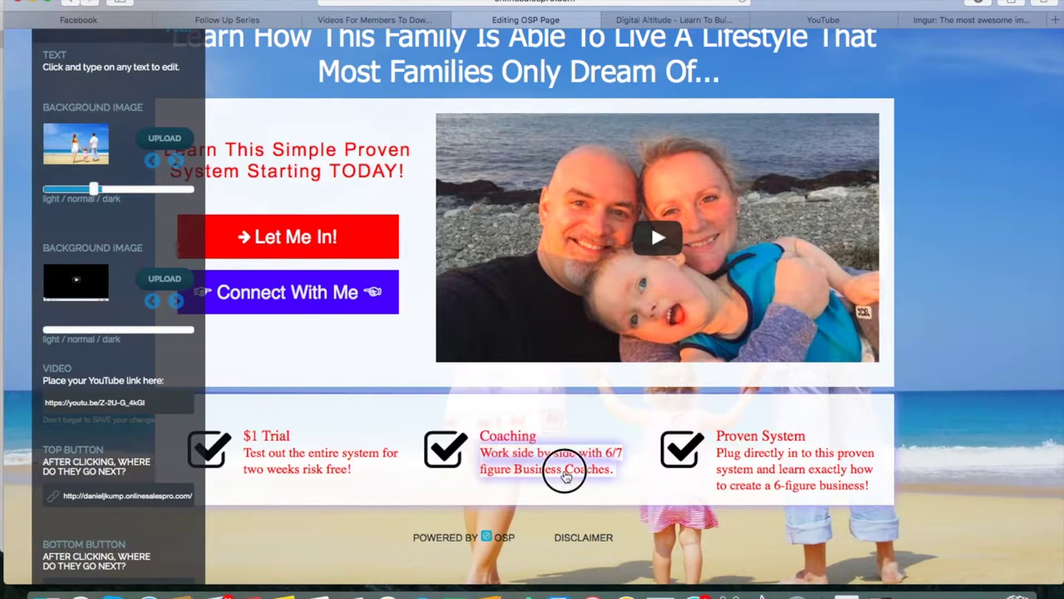
key("Left")
key("Left")
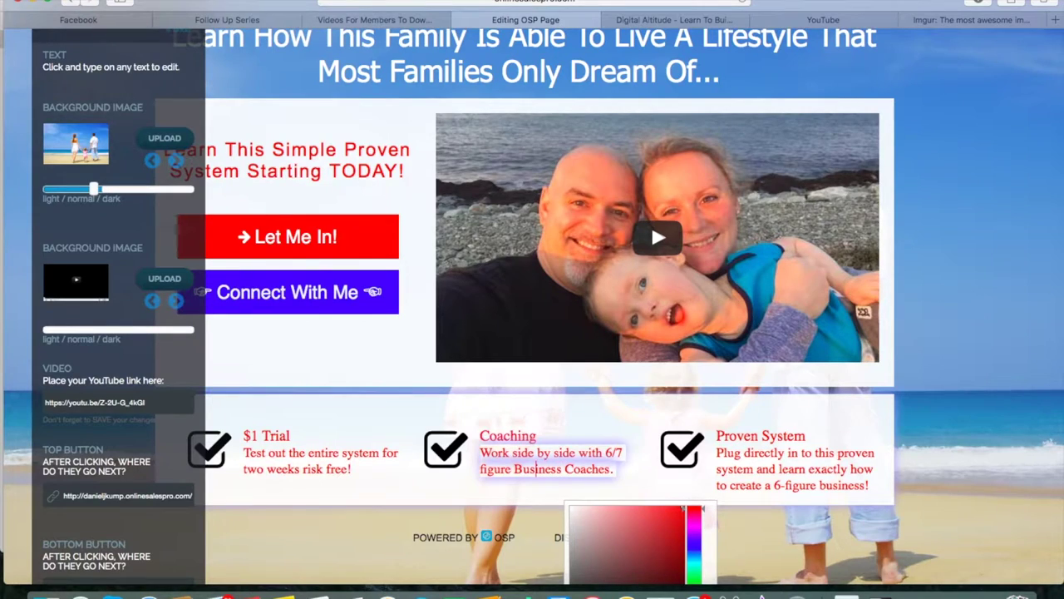
key("BackSpace")
key("BackSpace")
key("BackSpace")
key("BackSpace")
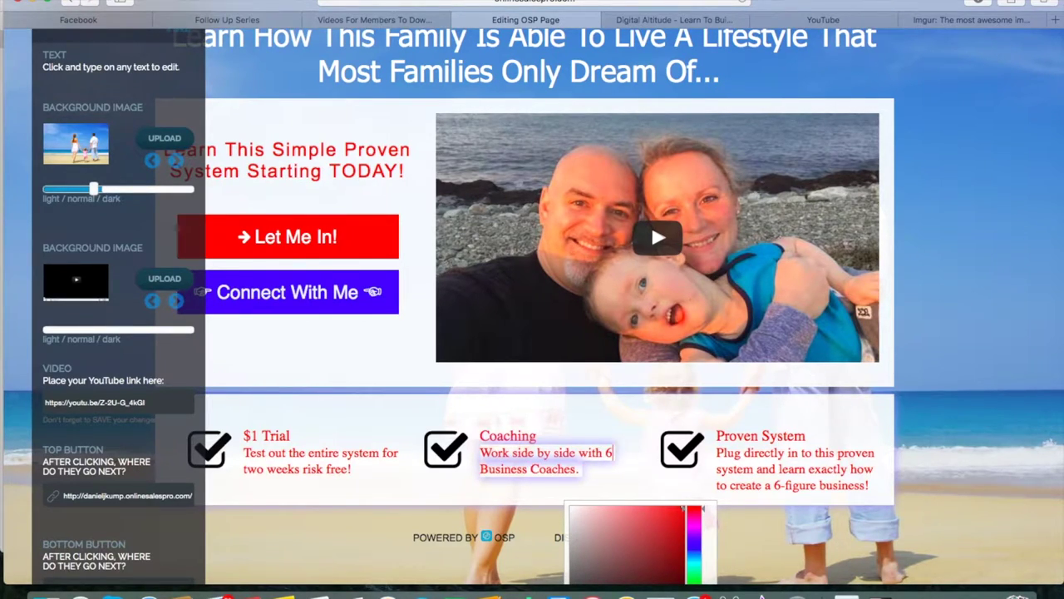
key("BackSpace")
key("BackSpace")
key("BackSpace")
key("BackSpace")
key("BackSpace")
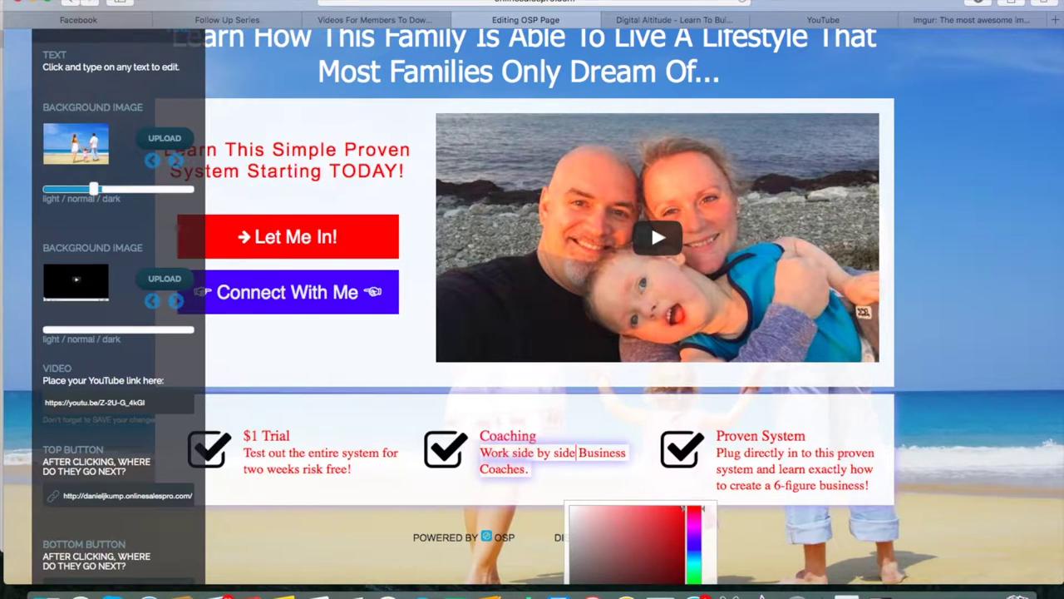
key("BackSpace")
key("BackSpace")
key("BackSpace")
key("BackSpace")
key("BackSpace")
key("BackSpace")
key("BackSpace")
key("BackSpace")
key("BackSpace")
key("BackSpace")
key("BackSpace")
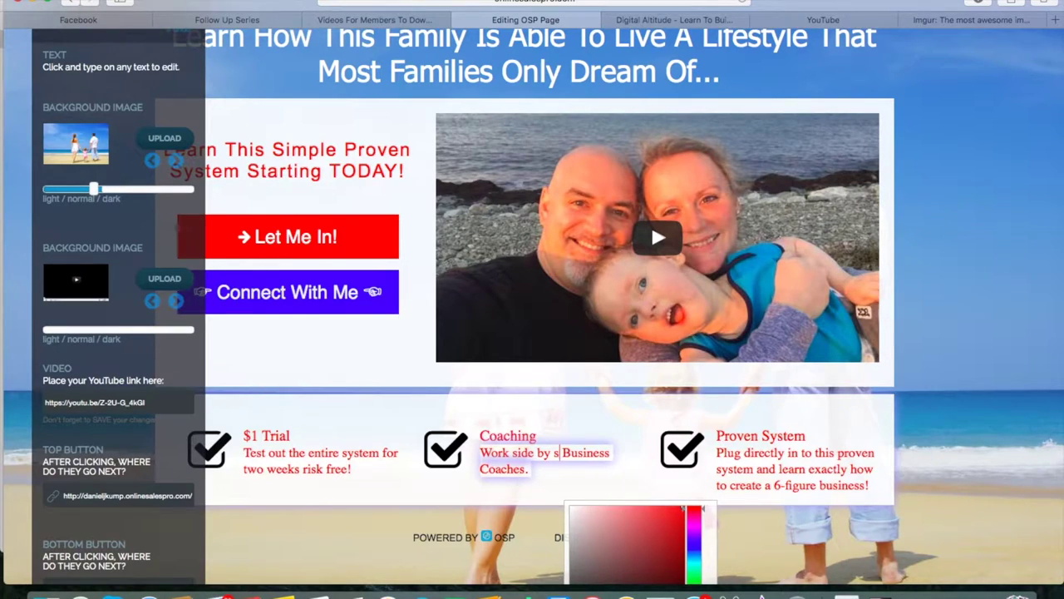
key("BackSpace")
- Complete the coaching description so it reads "Work Side-by-Side With A 6-Figure Business Coach."
type("Side")
type("-by-")
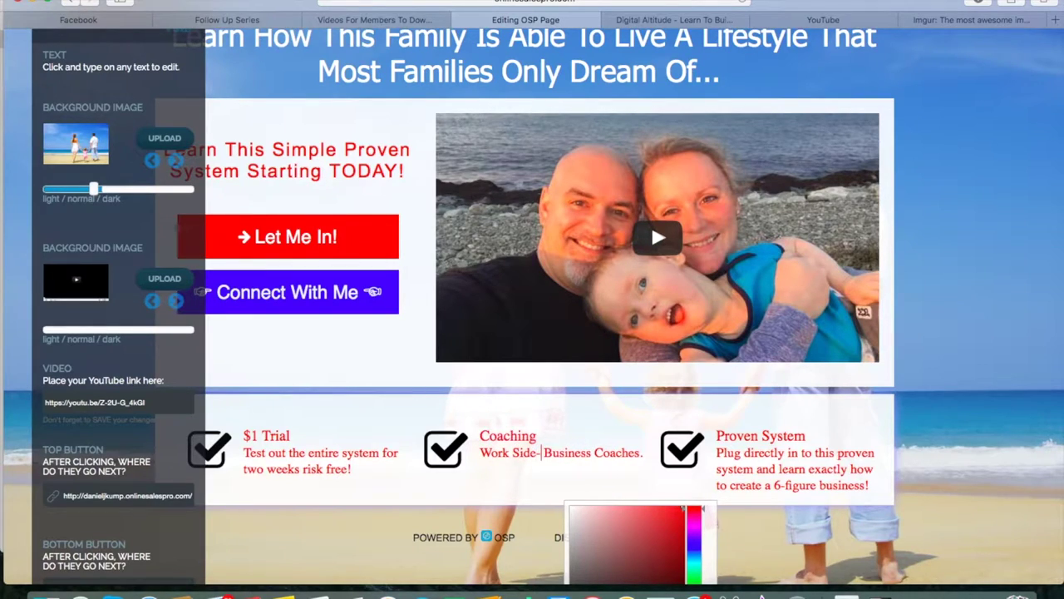
type("Side ")
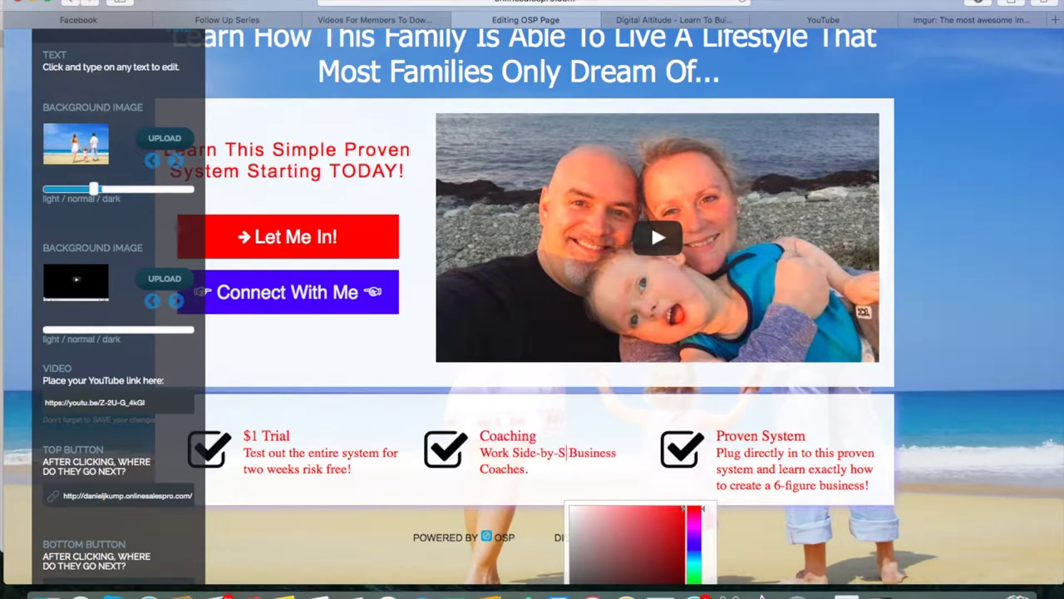
type("With A")
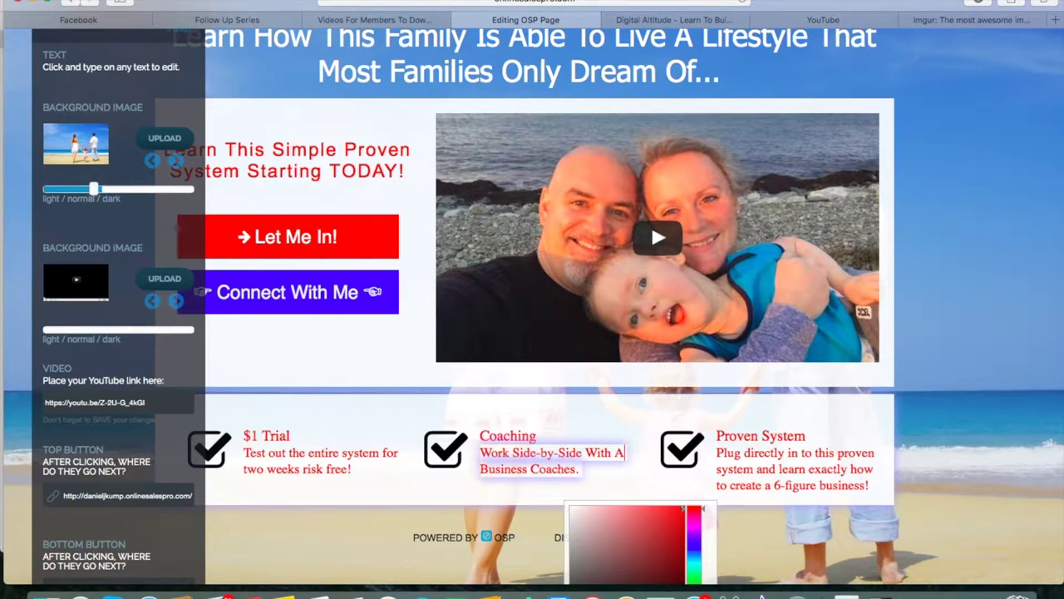
type(" 6")
type("_")
key("BackSpace")
key("BackSpace")
type("6-Figure")
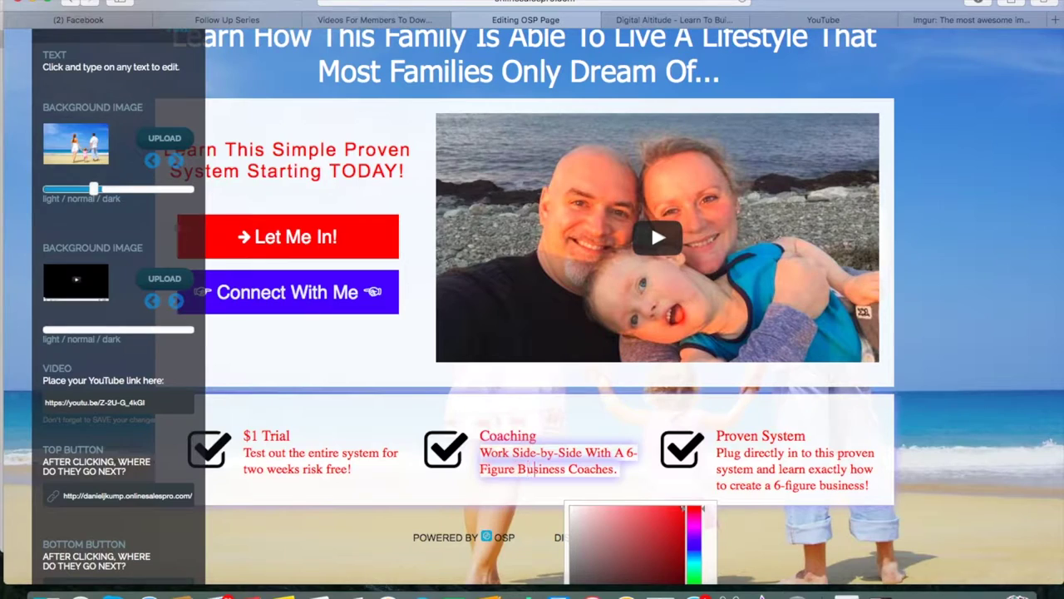
key("BackSpace")
key("BackSpace")
- Delete the "Coaching" heading above the middle benefit description
left_click(540, 439)
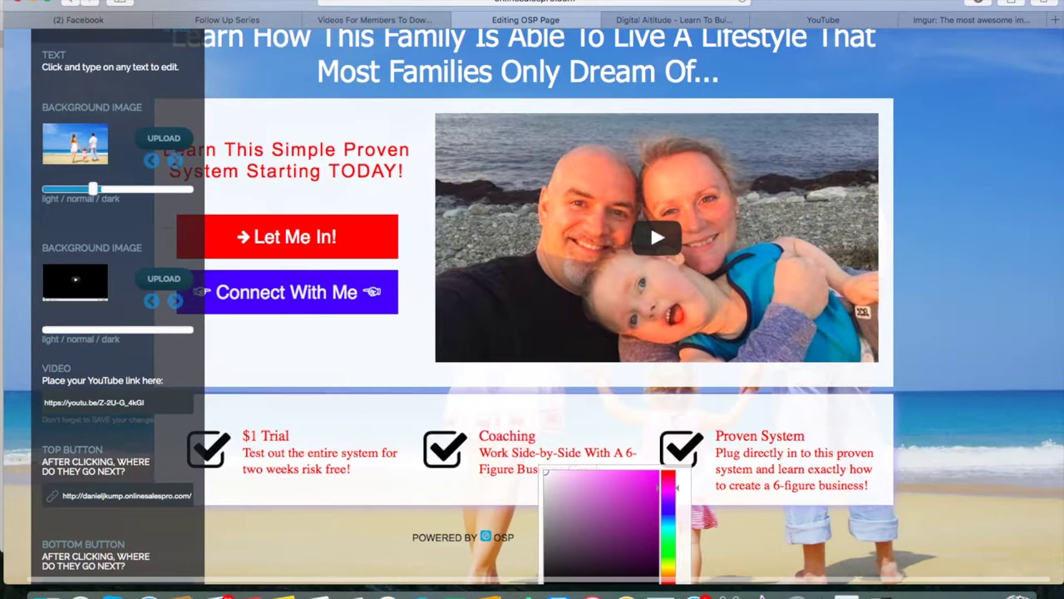
double_click(534, 438)
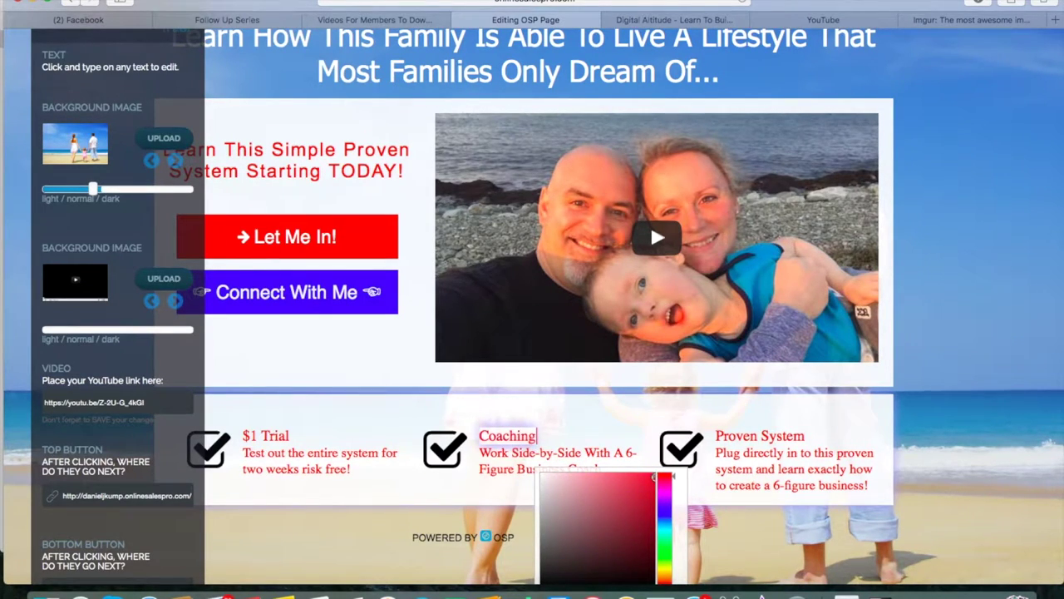
key("BackSpace")
key("BackSpace")
key("BackSpace")
key("BackSpace")
key("BackSpace")
key("BackSpace")
key("BackSpace")
key("BackSpace")
key("BackSpace")
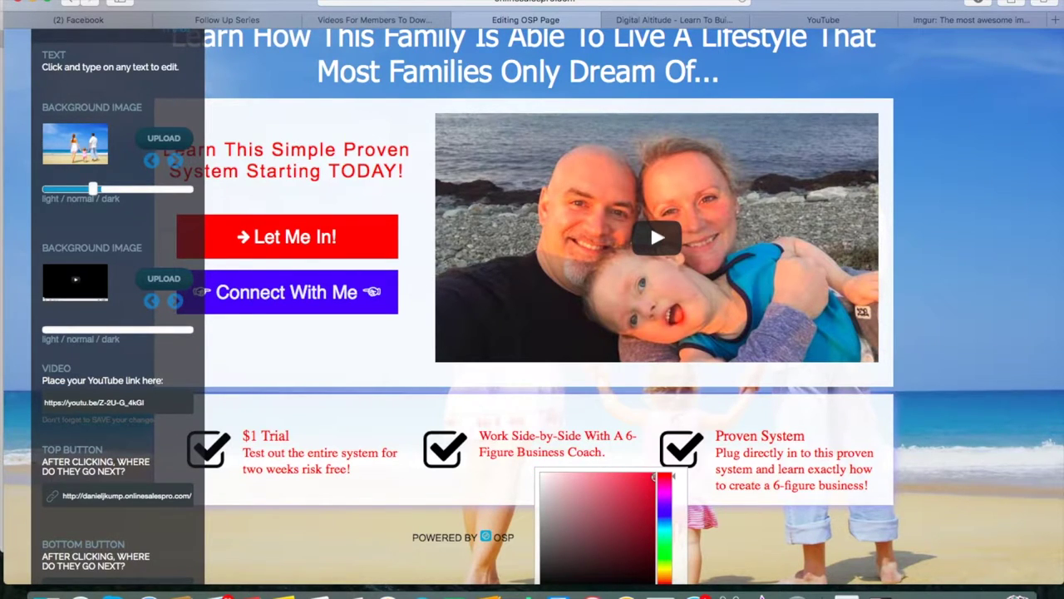
scroll(532, 308, "down", 1)
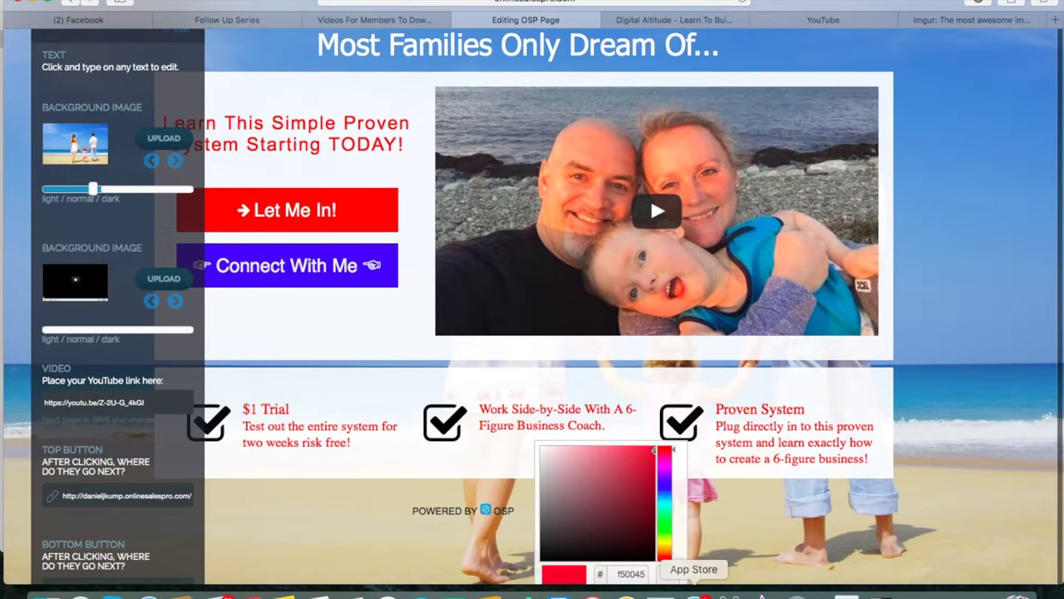
scroll(639, 524, "up", 1)
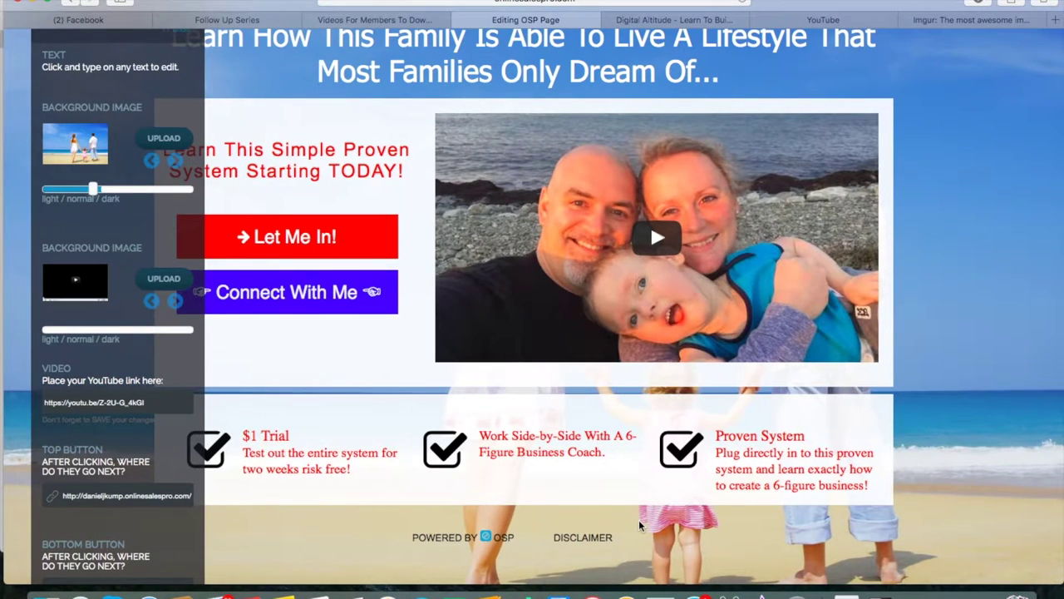
- Break the middle benefit text before "6-Figure" so it starts the second line, keeping the red text colour
left_click(629, 441)
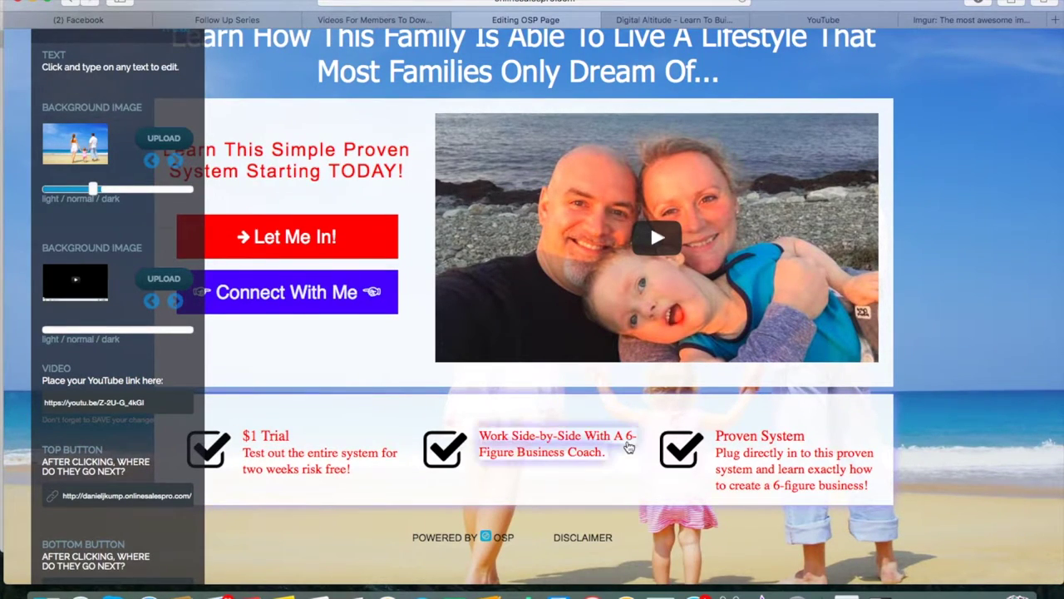
key("Return")
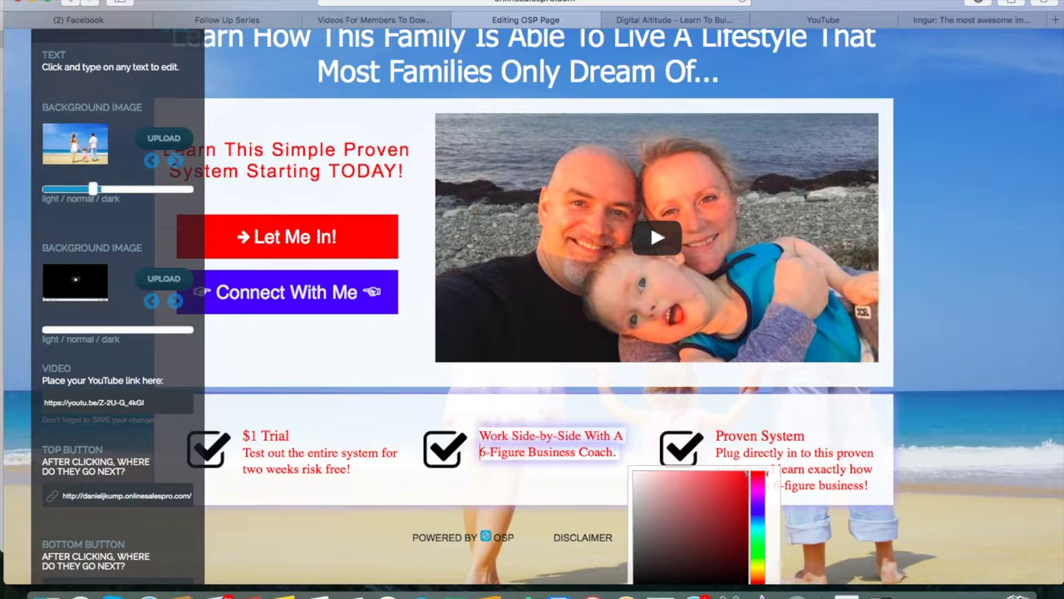
scroll(749, 549, "down", 1)
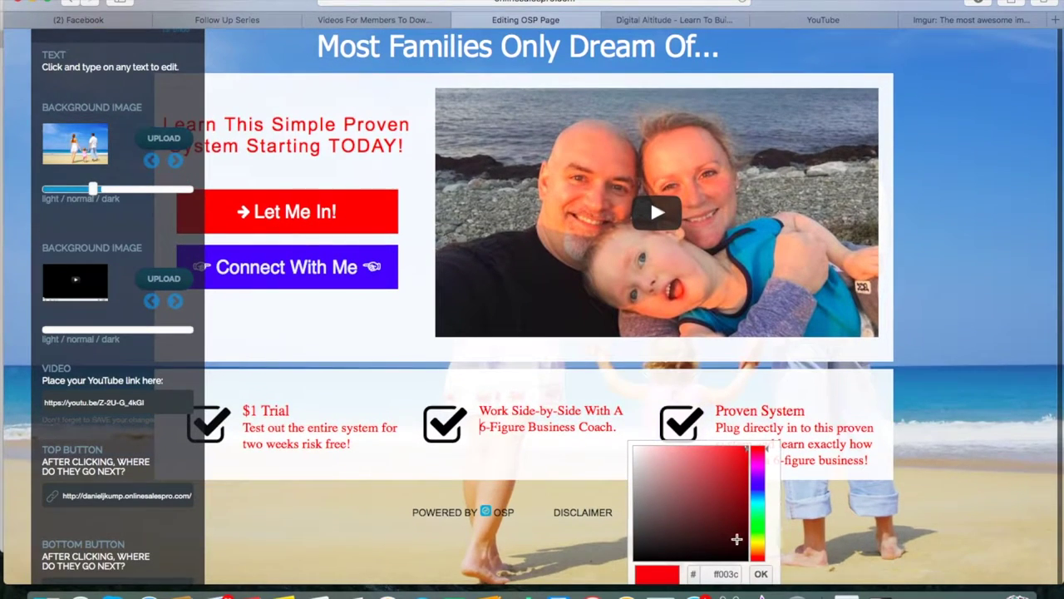
left_click(761, 573)
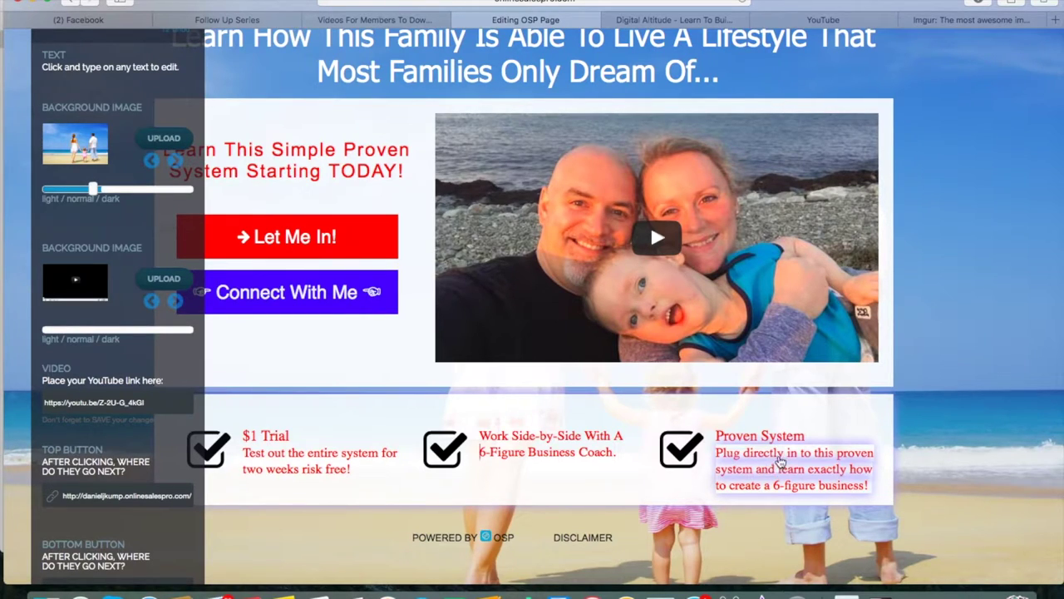
- Delete the "Proven System" heading above the third benefit description, keeping the text colour
left_click(803, 437)
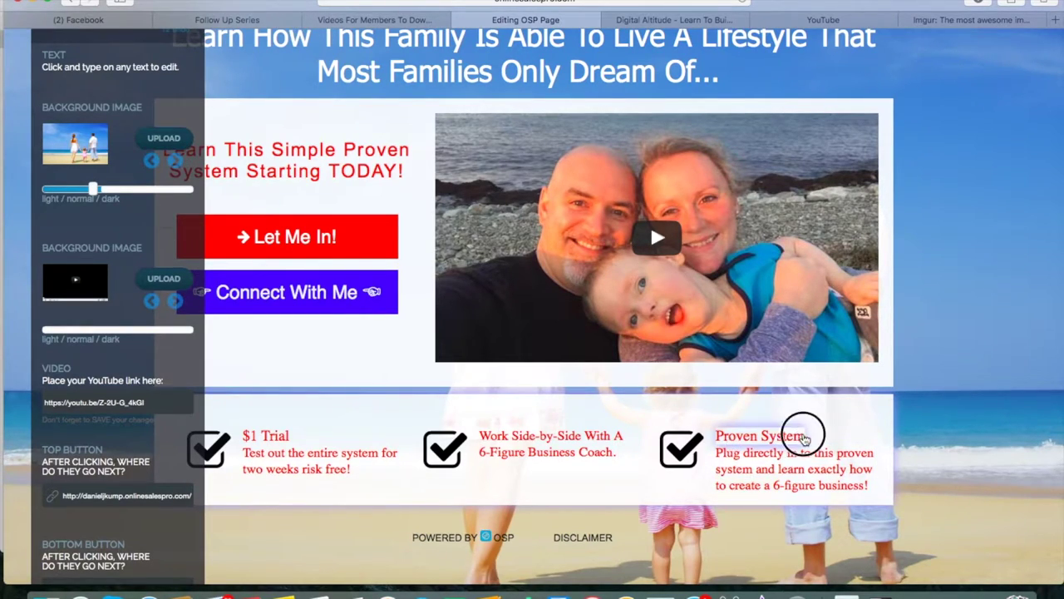
key("BackSpace")
key("BackSpace")
key("BackSpace")
key("BackSpace")
key("BackSpace")
key("BackSpace")
key("BackSpace")
key("BackSpace")
key("BackSpace")
key("BackSpace")
key("BackSpace")
key("BackSpace")
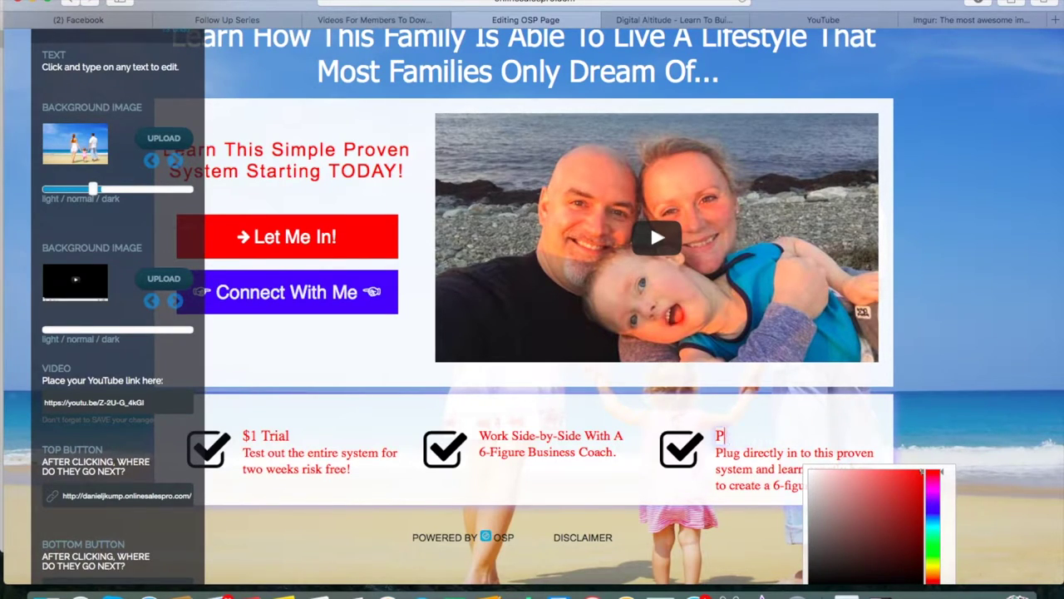
key("BackSpace")
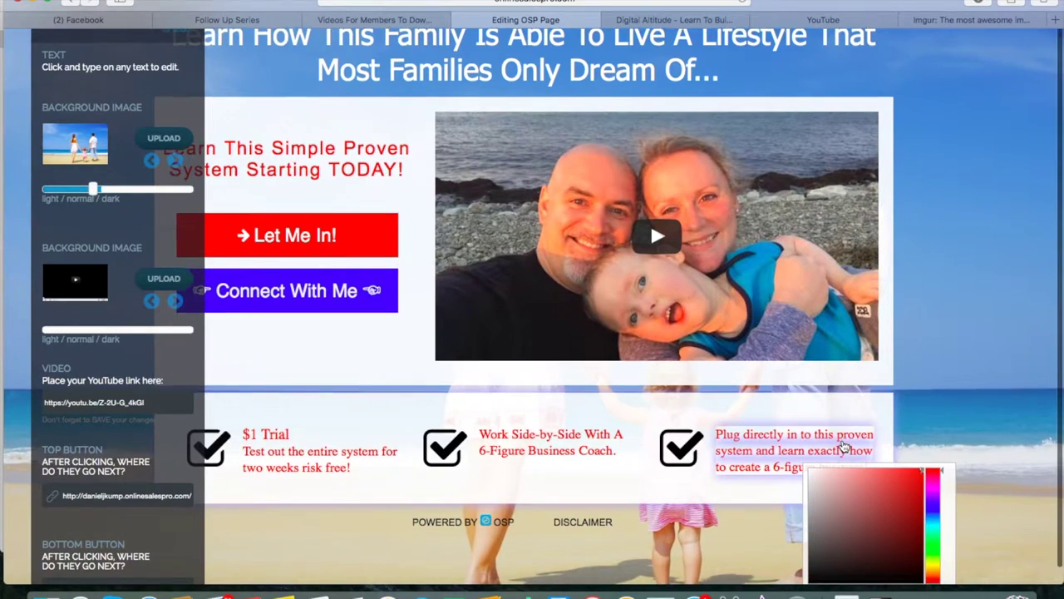
scroll(915, 565, "down", 1)
left_click(937, 574)
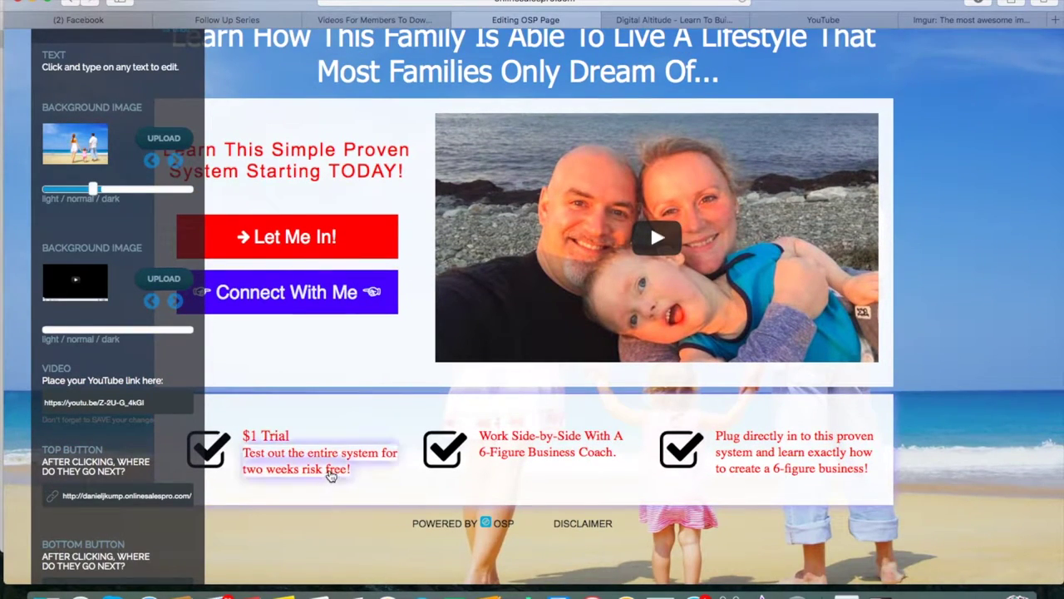
- Capitalize the opening words of the $1 Trial description so they read "Test Out The Entire System"
left_click(275, 460)
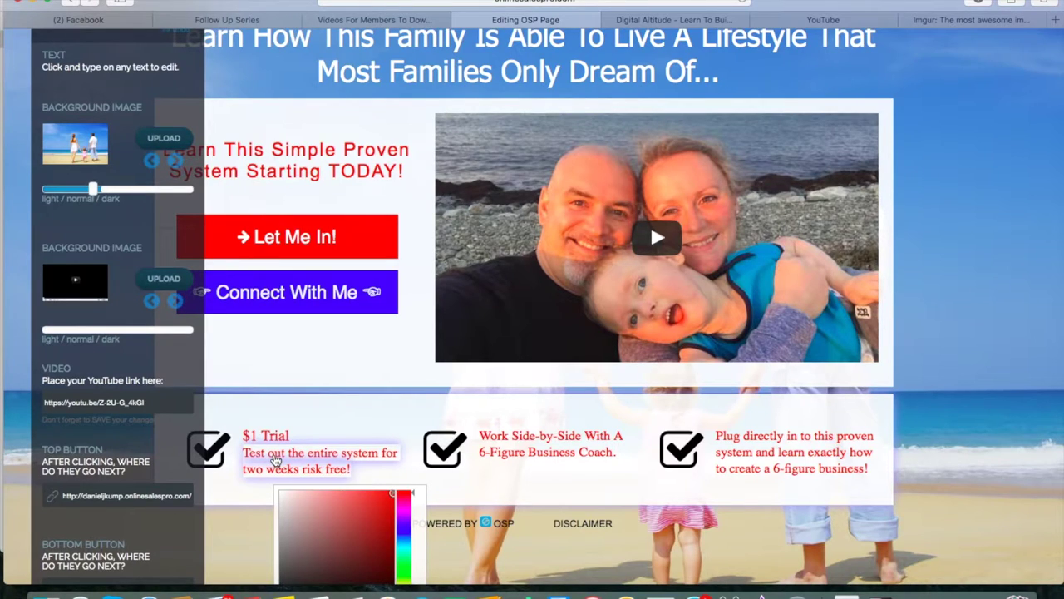
key("BackSpace")
type("O")
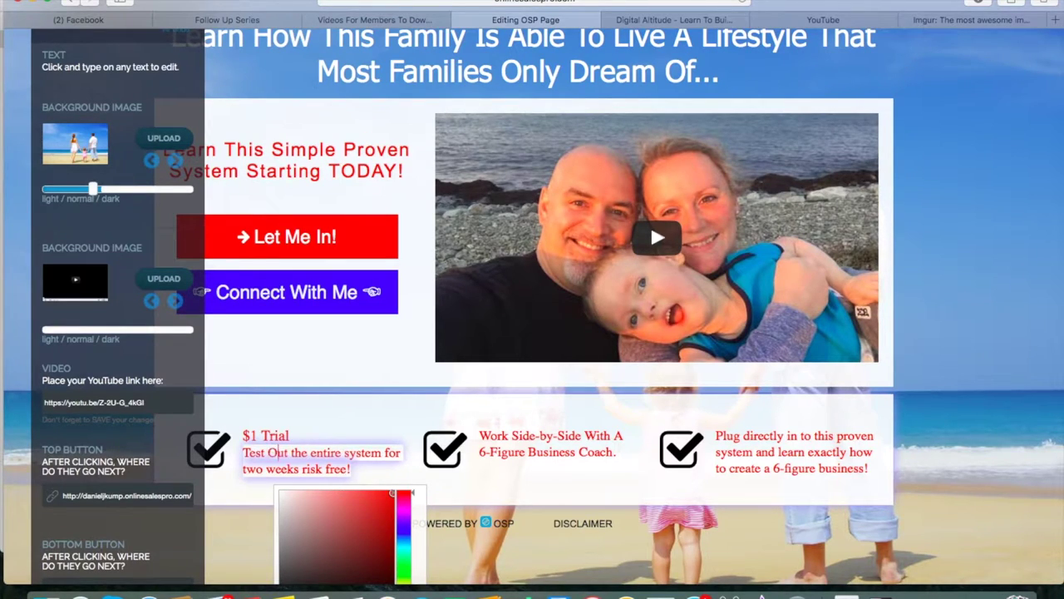
key("Right")
key("Right")
key("Right")
key("Right")
key("BackSpace")
type("T")
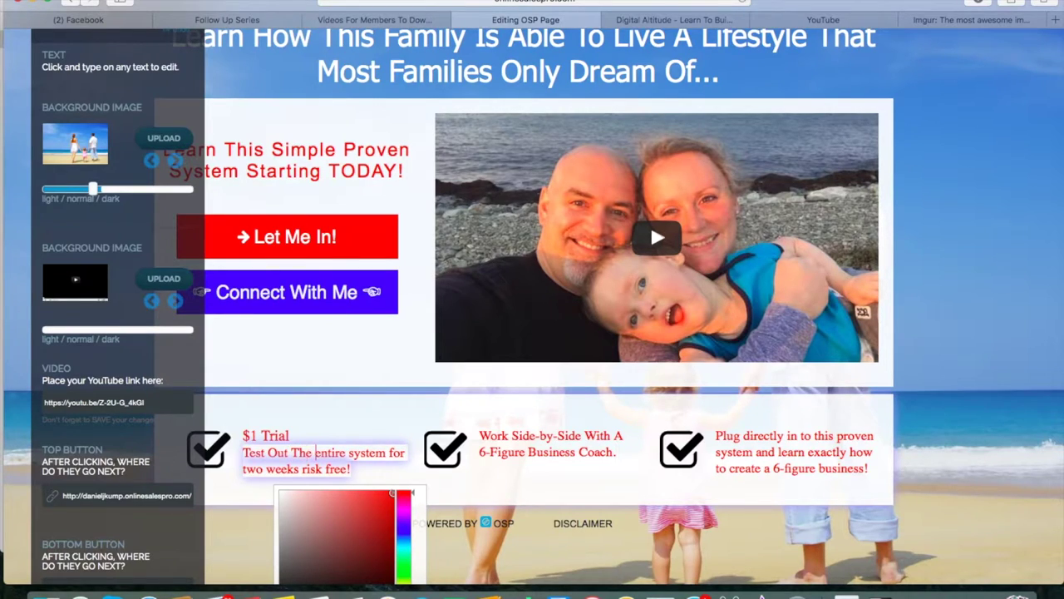
key("BackSpace")
type("E")
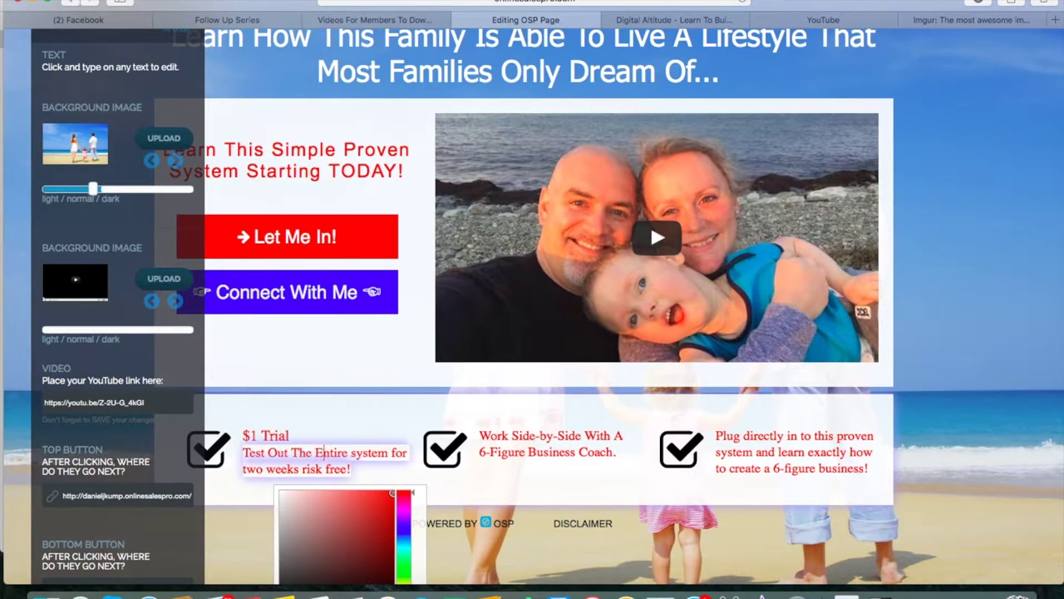
left_click(347, 452)
key("Right")
key("BackSpace")
type("S")
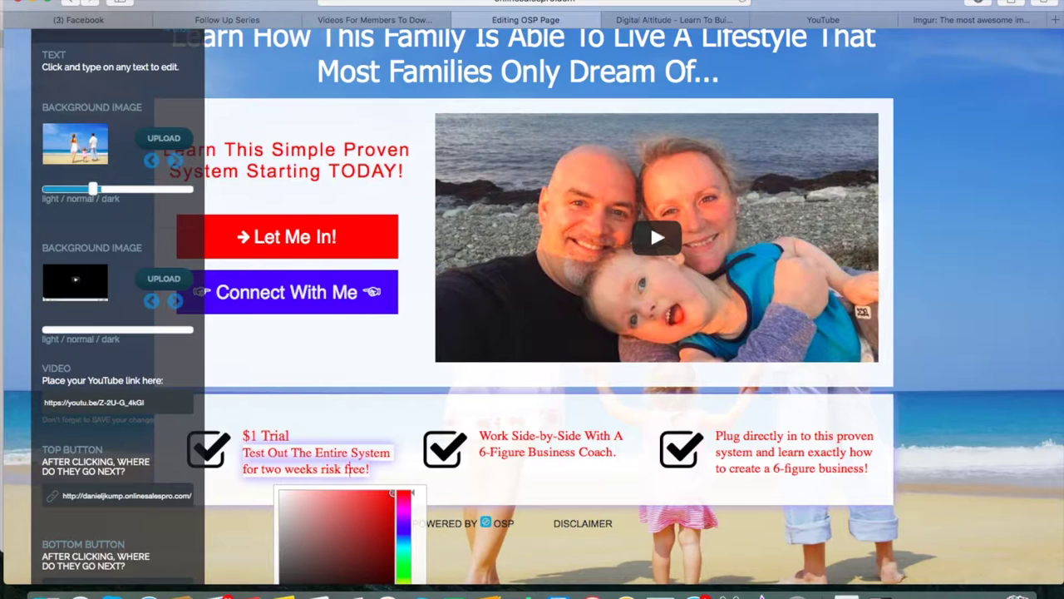
- Capitalize the rest of the $1 Trial description so it reads "For Two Weeks Risk Free!"
key("BackSpace")
type("F")
left_click(322, 469)
key("BackSpace")
type("R")
key("BackSpace")
type("W")
left_click(263, 469)
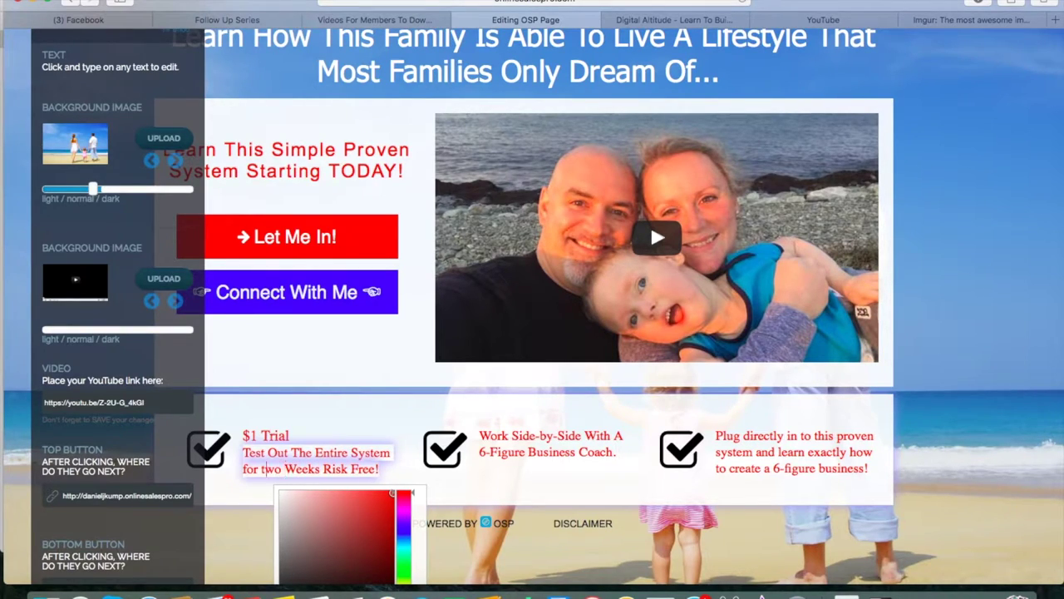
key("BackSpace")
type("T")
key("Left")
key("Left")
key("Left")
key("Left")
key("BackSpace")
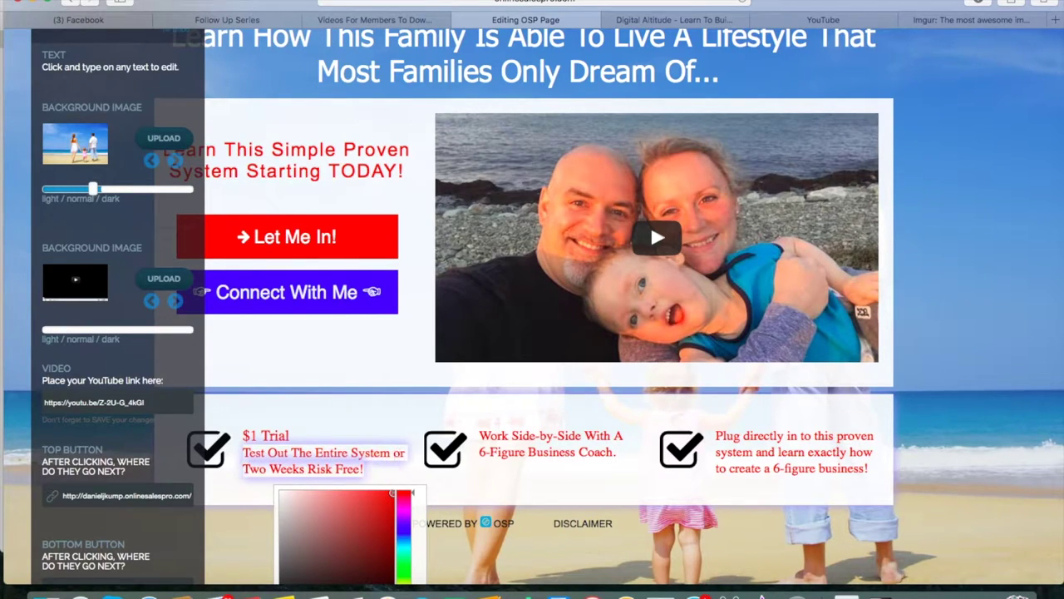
type("F")
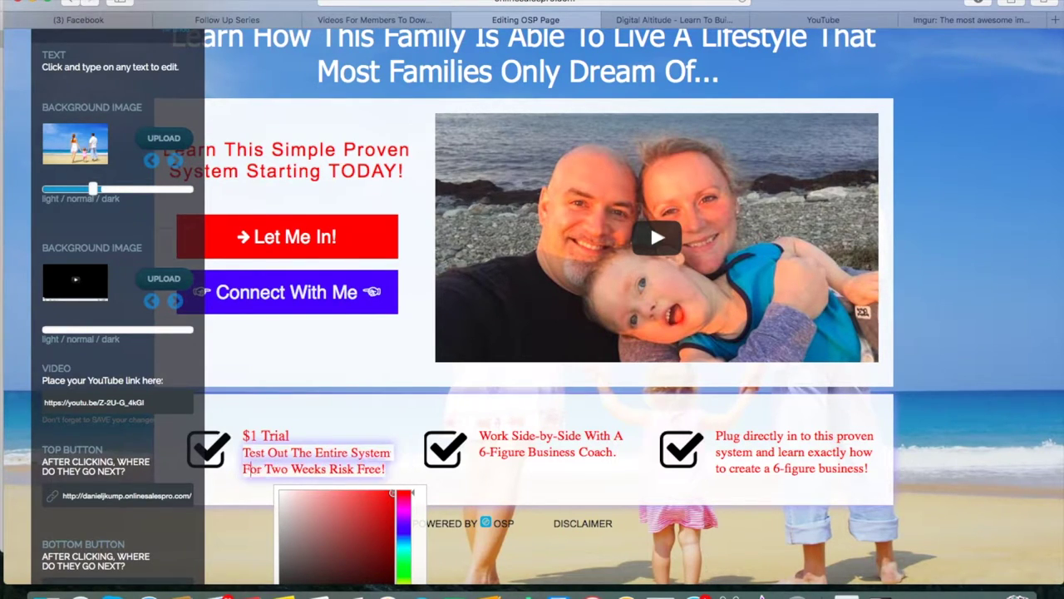
- Capitalize the opening words of the third benefit description so they read "Plug Directly In To This"
left_click(751, 441)
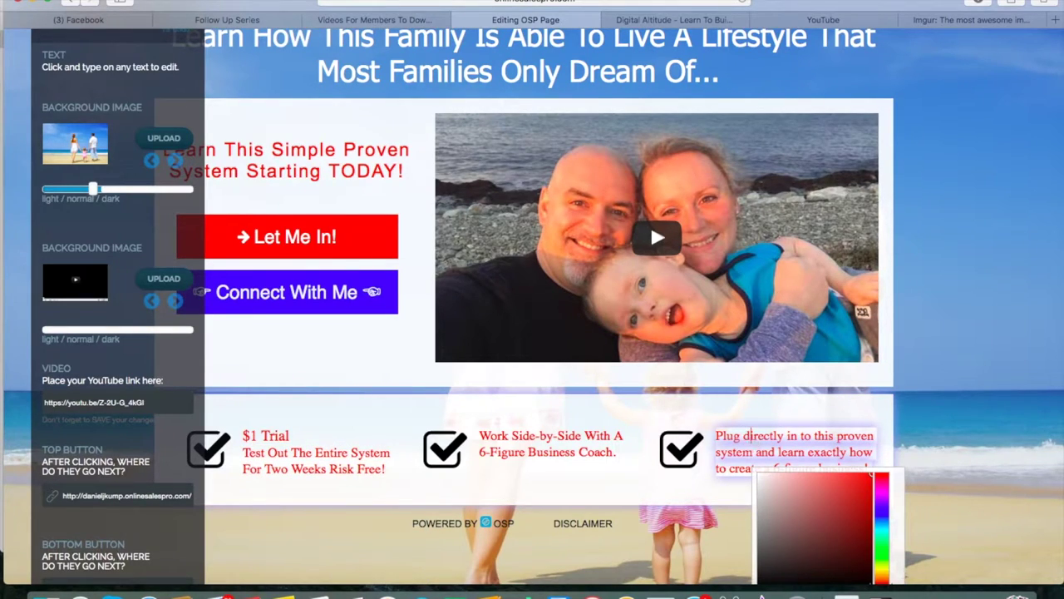
key("BackSpace")
type("D")
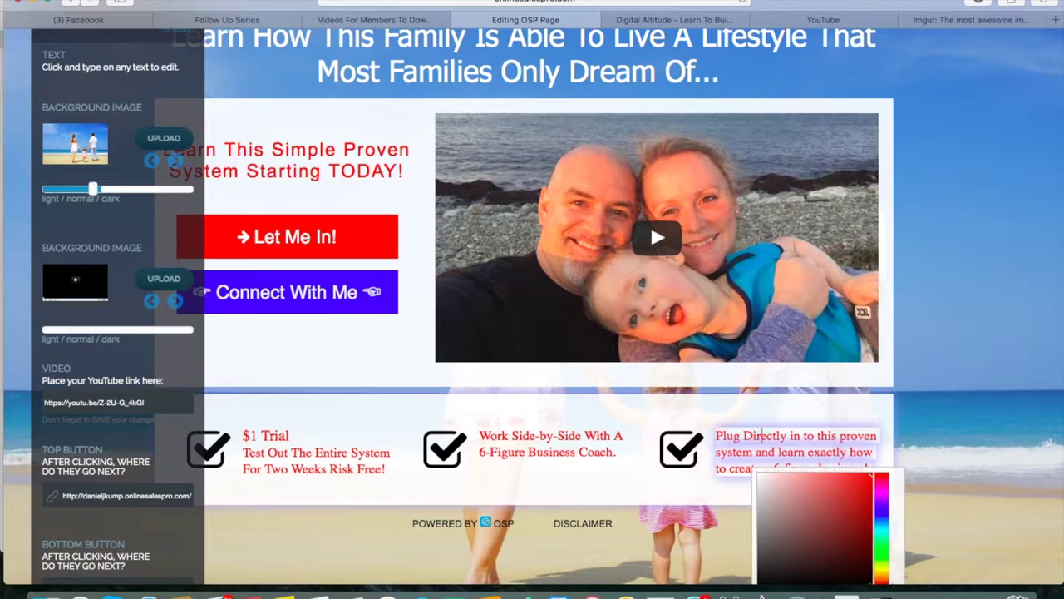
left_click(792, 436)
key("BackSpace")
type("I")
left_click(809, 436)
key("BackSpace")
type("T")
left_click(827, 436)
key("BackSpace")
type("T")
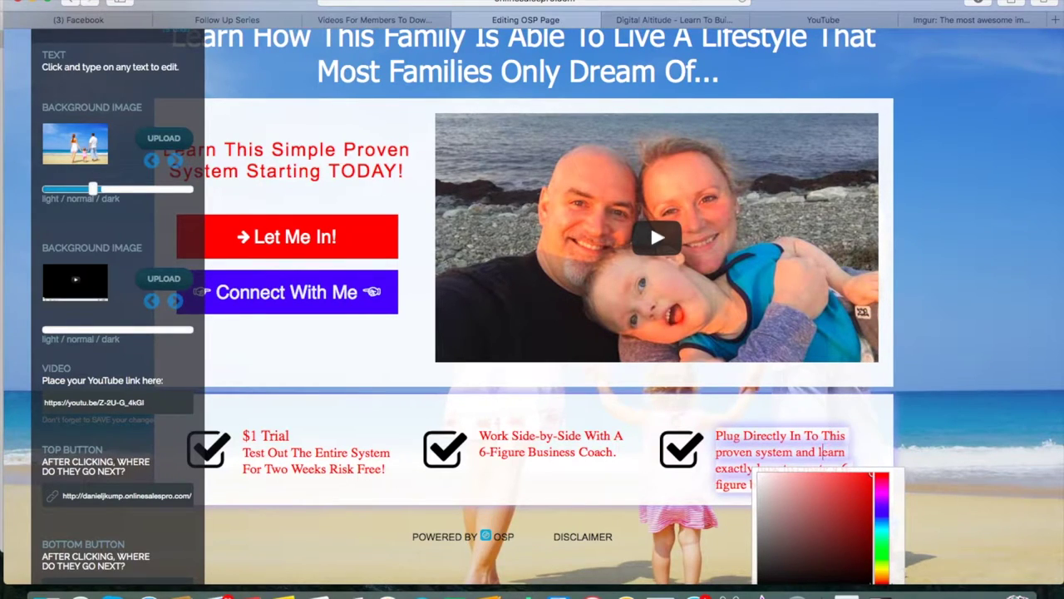
- Capitalize the second line of the third benefit description so it reads "Proven System And Learn"
left_click(722, 451)
key("BackSpace")
type("P")
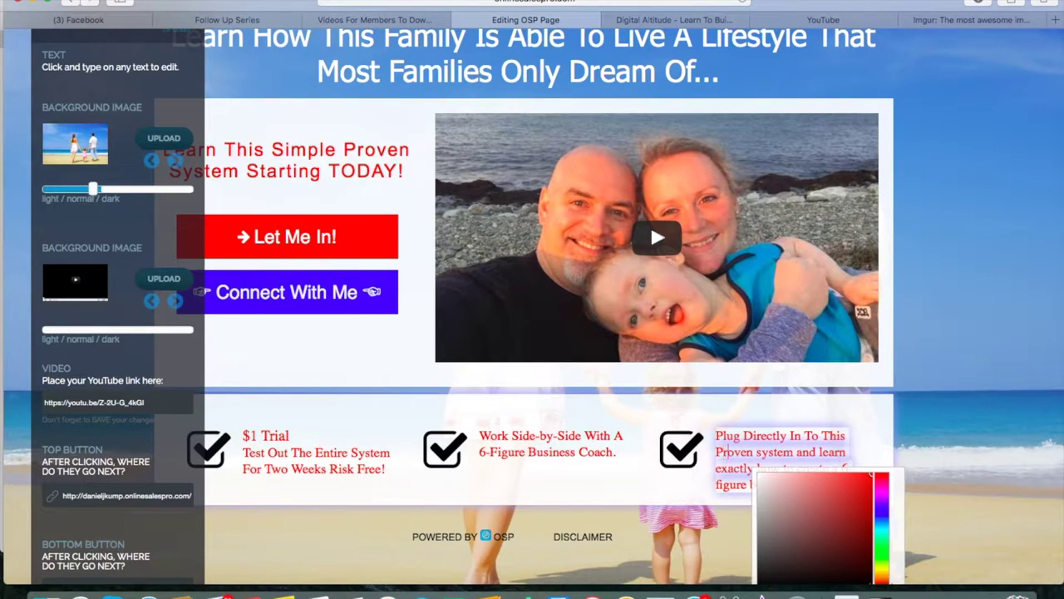
left_click(764, 452)
key("BackSpace")
type("S")
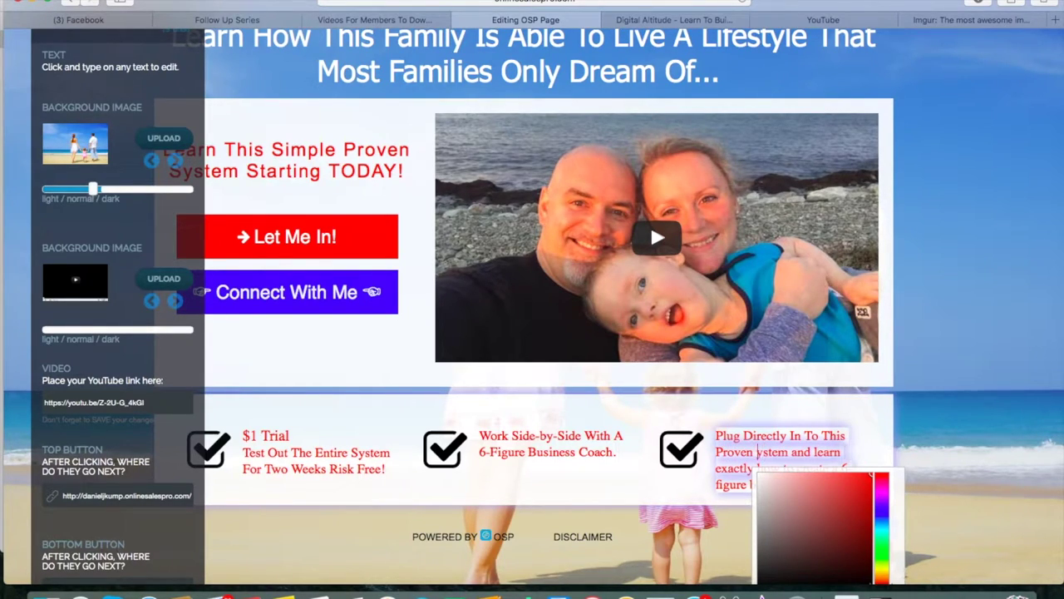
left_click(805, 452)
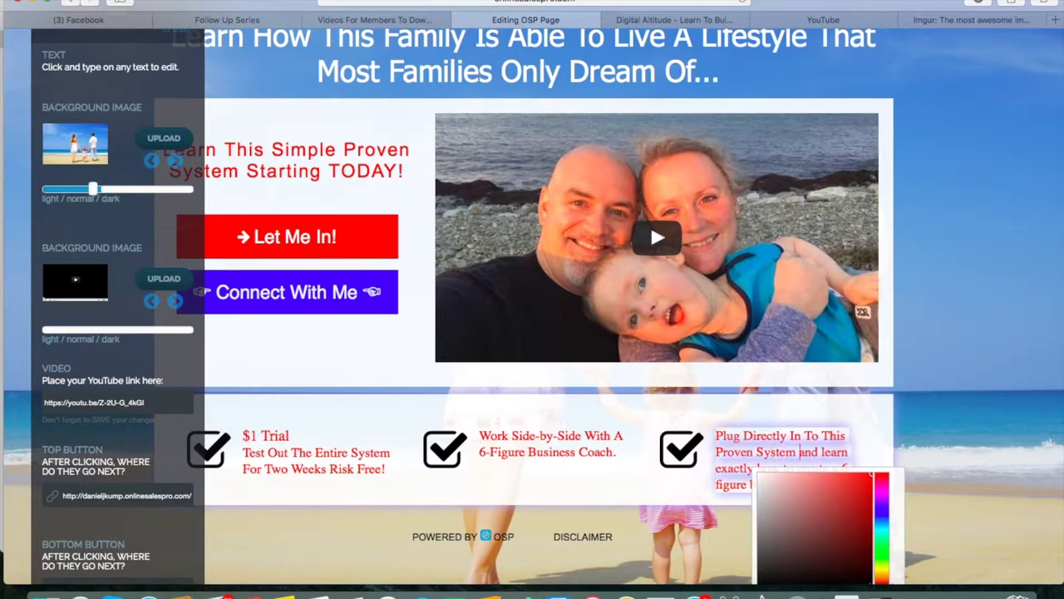
key("BackSpace")
type("A")
left_click(827, 451)
key("BackSpace")
type("L")
- Capitalize "Exactly How" in the third benefit description
left_click(418, 375)
left_click(726, 474)
key("BackSpace")
type("E")
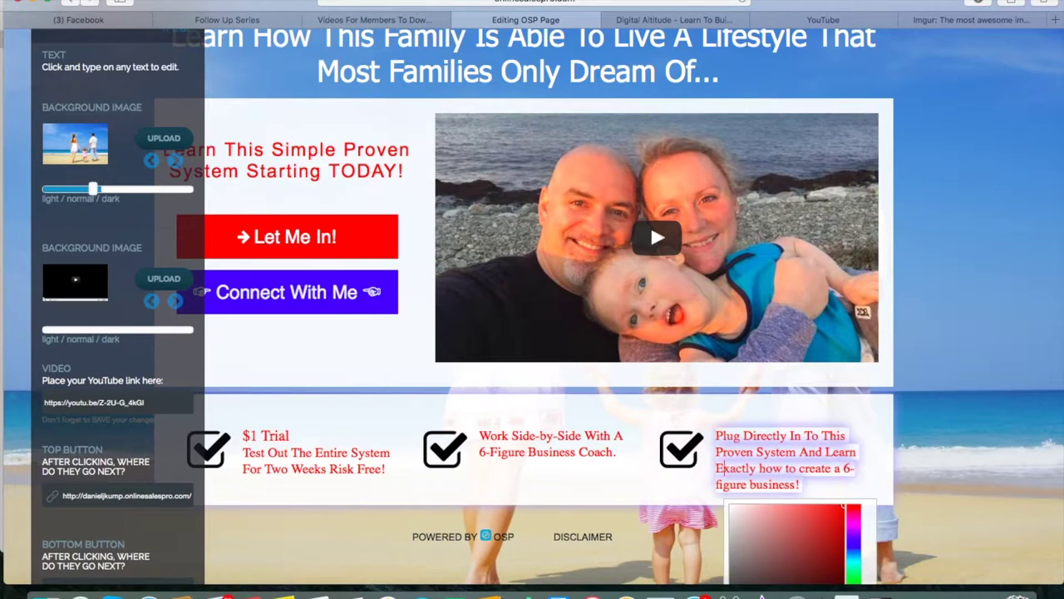
key("Right")
key("Right")
key("Right")
key("Right")
key("Right")
key("Right")
key("BackSpace")
type("H")
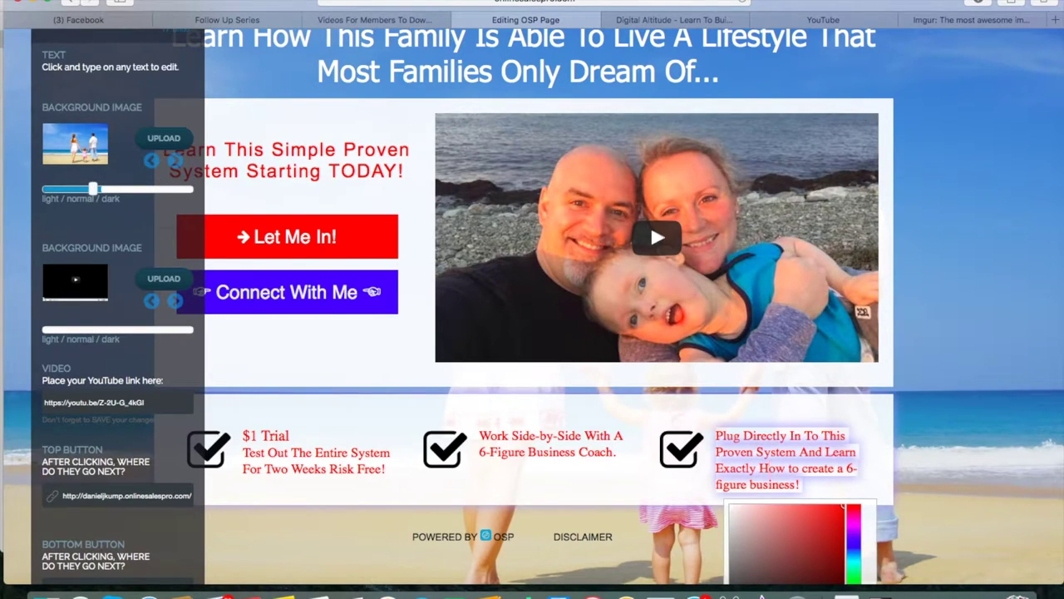
key("Right")
key("Right")
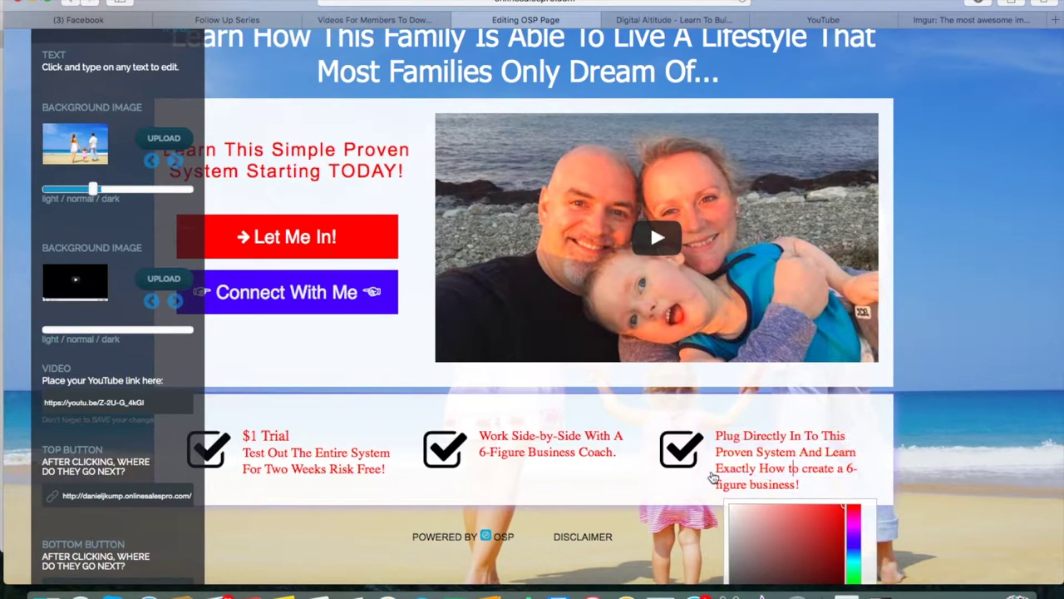
- Delete the wording of the third benefit description, keeping only its final exclamation mark
left_click(795, 489)
key("BackSpace")
key("BackSpace")
key("BackSpace")
key("BackSpace")
key("BackSpace")
key("BackSpace")
key("BackSpace")
key("BackSpace")
key("BackSpace")
key("BackSpace")
key("BackSpace")
key("BackSpace")
key("BackSpace")
key("BackSpace")
key("BackSpace")
key("BackSpace")
key("BackSpace")
key("BackSpace")
key("BackSpace")
key("BackSpace")
key("BackSpace")
key("BackSpace")
key("BackSpace")
key("BackSpace")
key("BackSpace")
key("BackSpace")
key("BackSpace")
key("BackSpace")
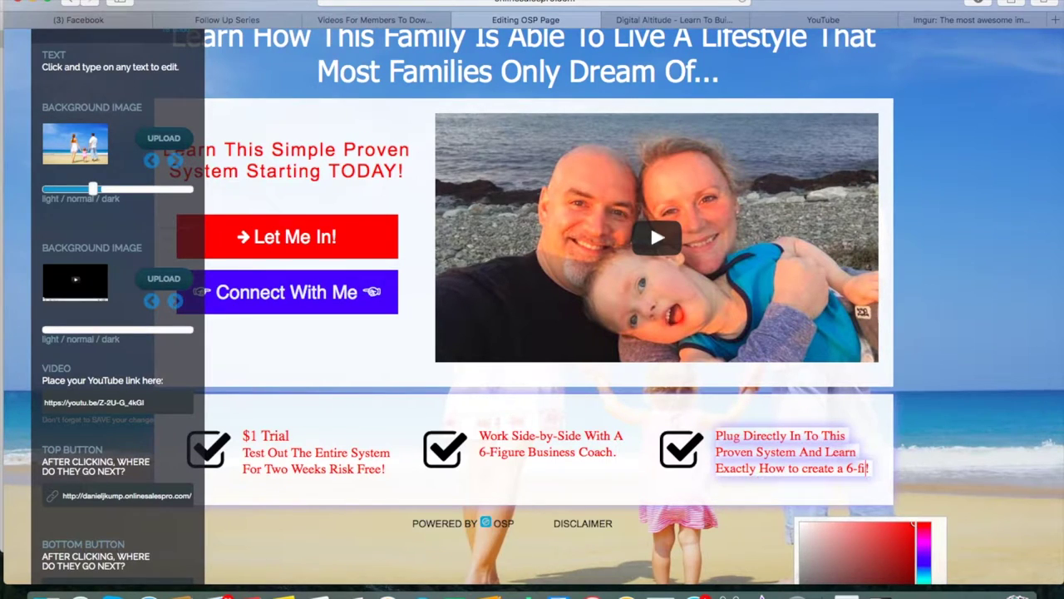
key("BackSpace")
key("BackSpace")
key("BackSpace")
key("BackSpace")
key("BackSpace")
key("BackSpace")
key("BackSpace")
key("BackSpace")
key("BackSpace")
key("BackSpace")
key("BackSpace")
key("BackSpace")
key("BackSpace")
key("BackSpace")
key("BackSpace")
key("BackSpace")
key("BackSpace")
key("BackSpace")
key("BackSpace")
key("BackSpace")
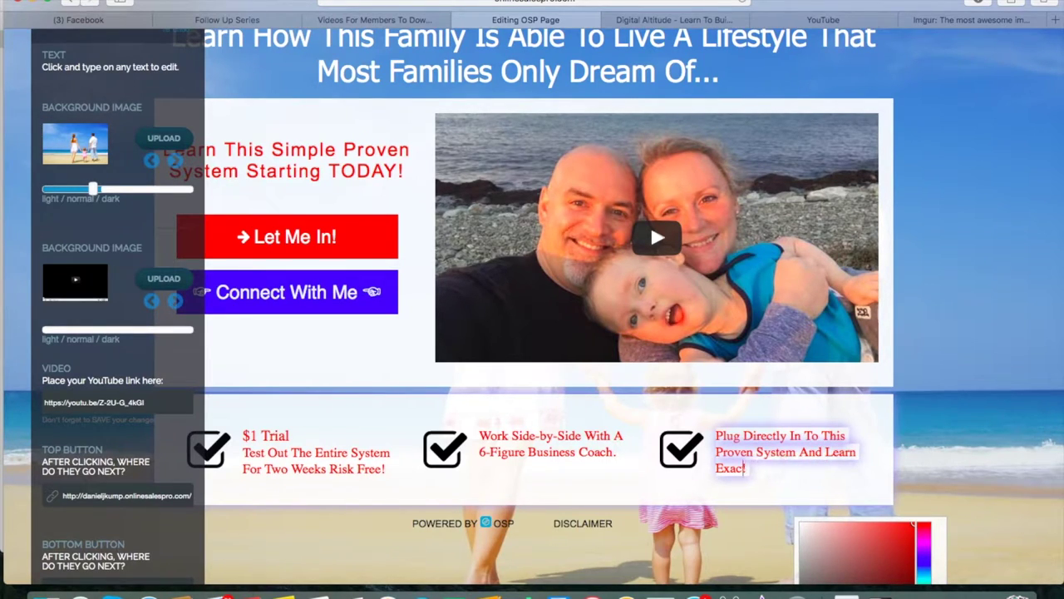
key("BackSpace")
key("BackSpace")
key("BackSpace")
key("BackSpace")
key("BackSpace")
key("BackSpace")
key("BackSpace")
key("BackSpace")
key("BackSpace")
key("BackSpace")
key("BackSpace")
key("BackSpace")
key("BackSpace")
key("BackSpace")
key("BackSpace")
key("BackSpace")
key("BackSpace")
key("BackSpace")
key("BackSpace")
key("BackSpace")
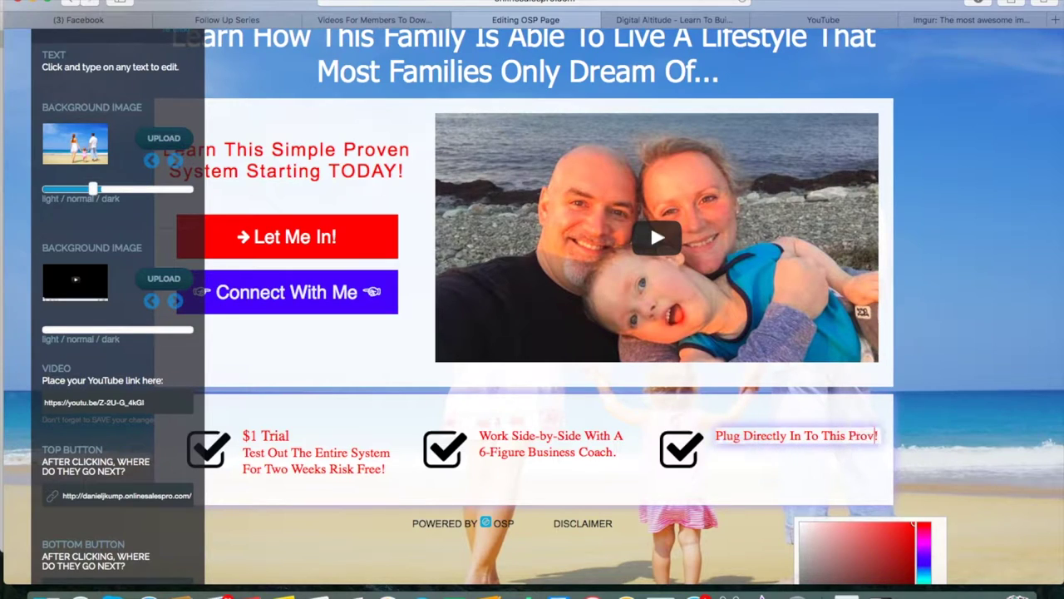
key("BackSpace")
key("BackSpace")
key("BackSpace")
key("BackSpace")
key("BackSpace")
key("BackSpace")
key("BackSpace")
key("BackSpace")
key("BackSpace")
key("BackSpace")
key("BackSpace")
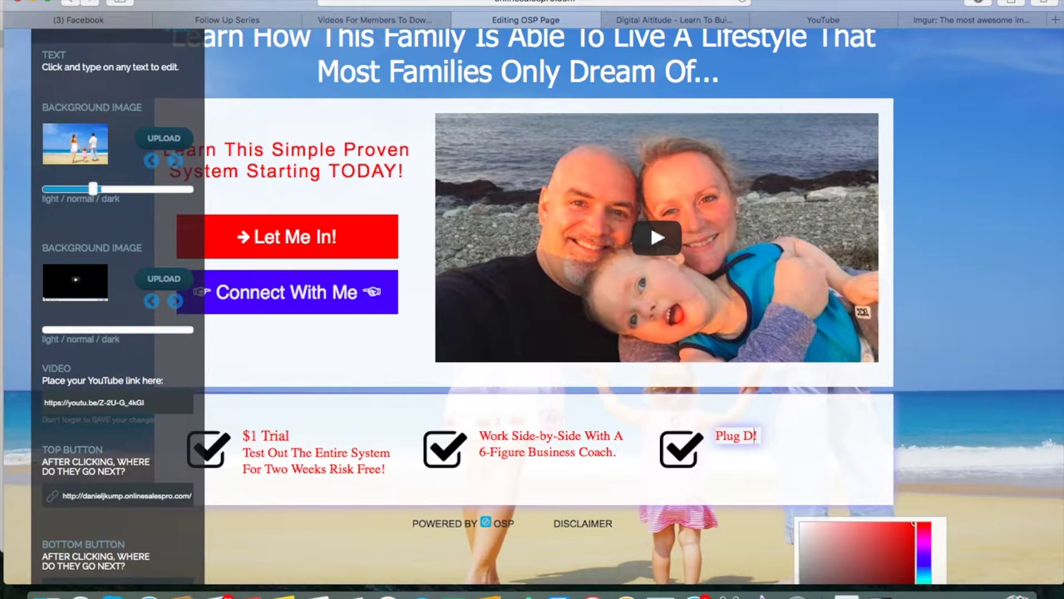
- Write "Discover How To Create A 6-Figure Salary In Just 90-Days!" as the third benefit description, keeping the red text colour ff0000
type("Disco")
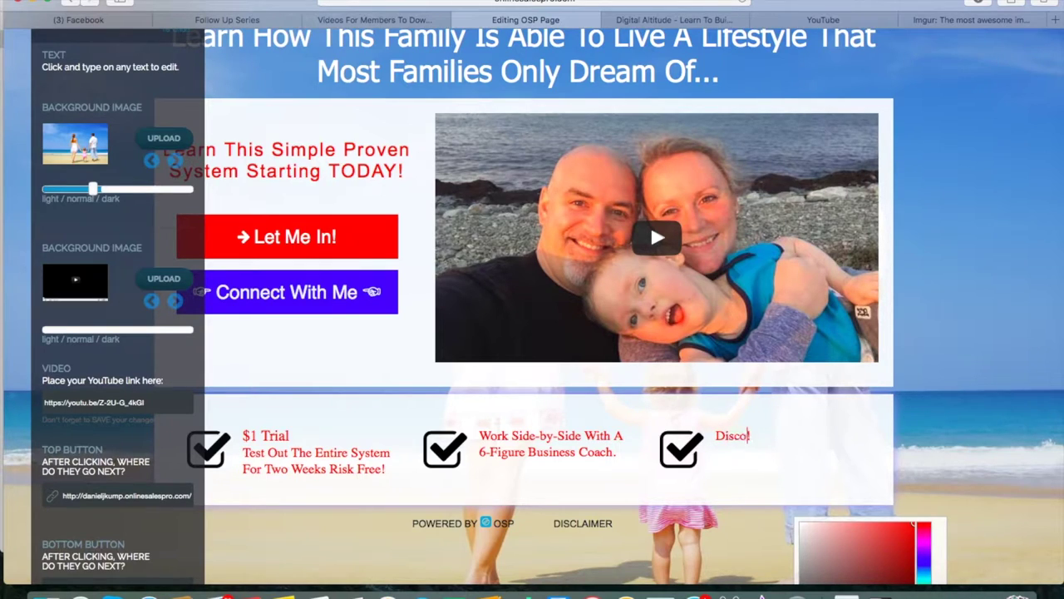
type("ver How To Create")
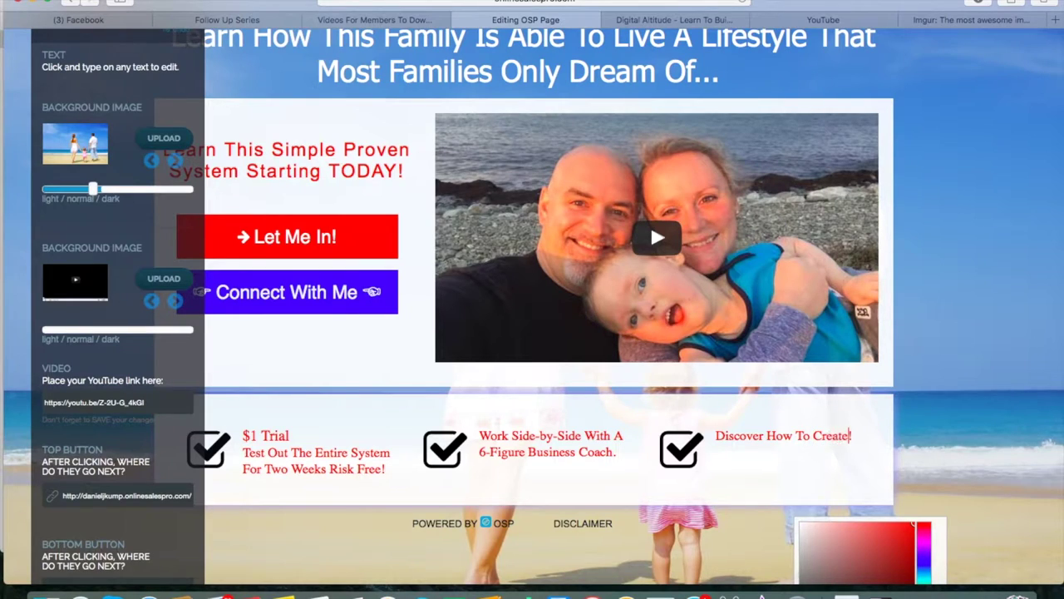
type(" A 6-Figure Salary In Just ")
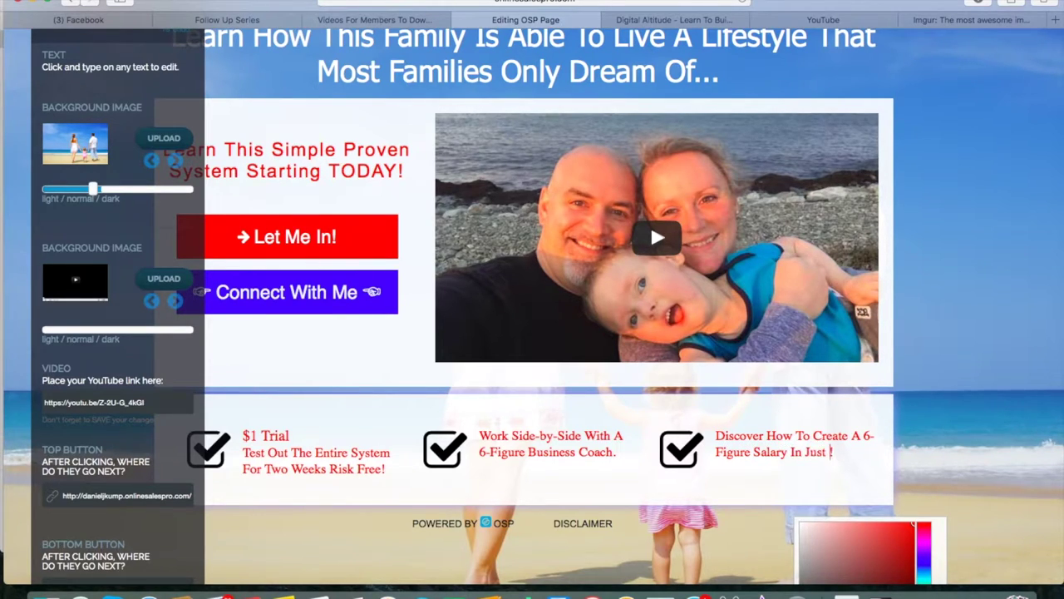
type("90-Days")
scroll(876, 452, "down", 3)
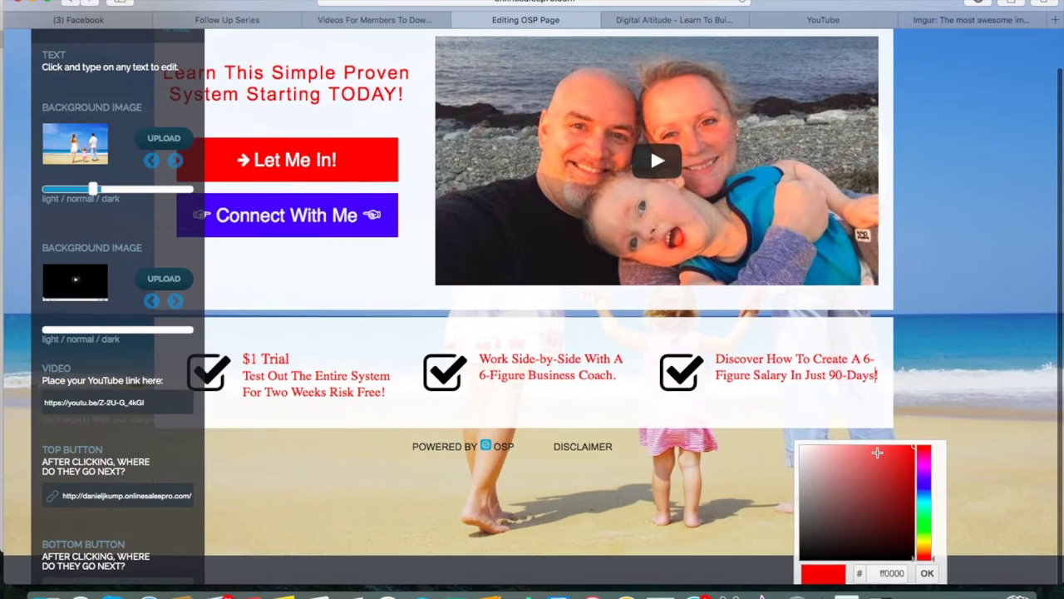
left_click(928, 573)
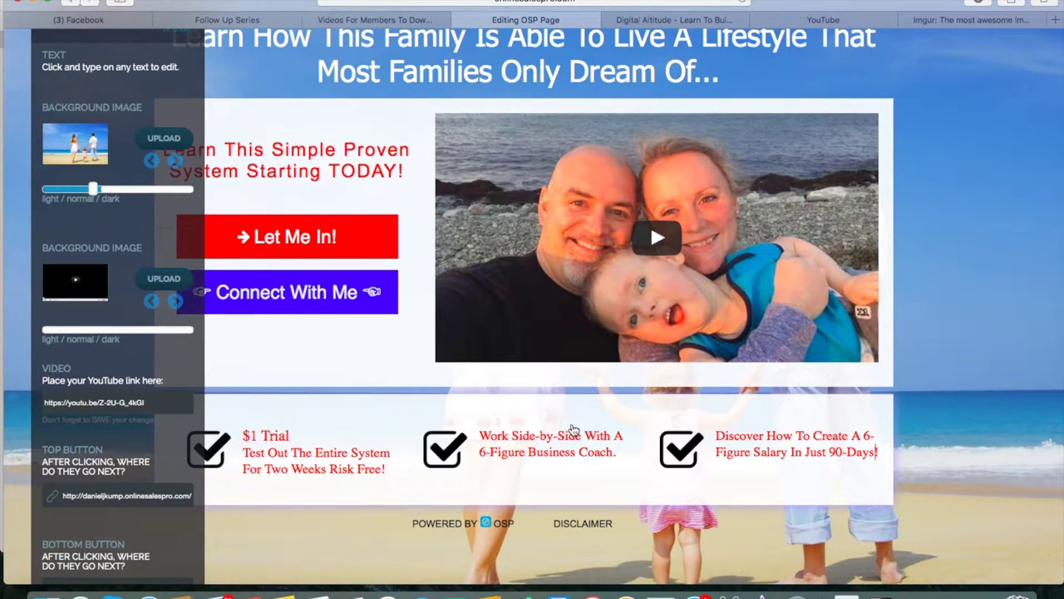
- Save the page under the name "aweberdapromovideo"
scroll(996, 376, "up", 2)
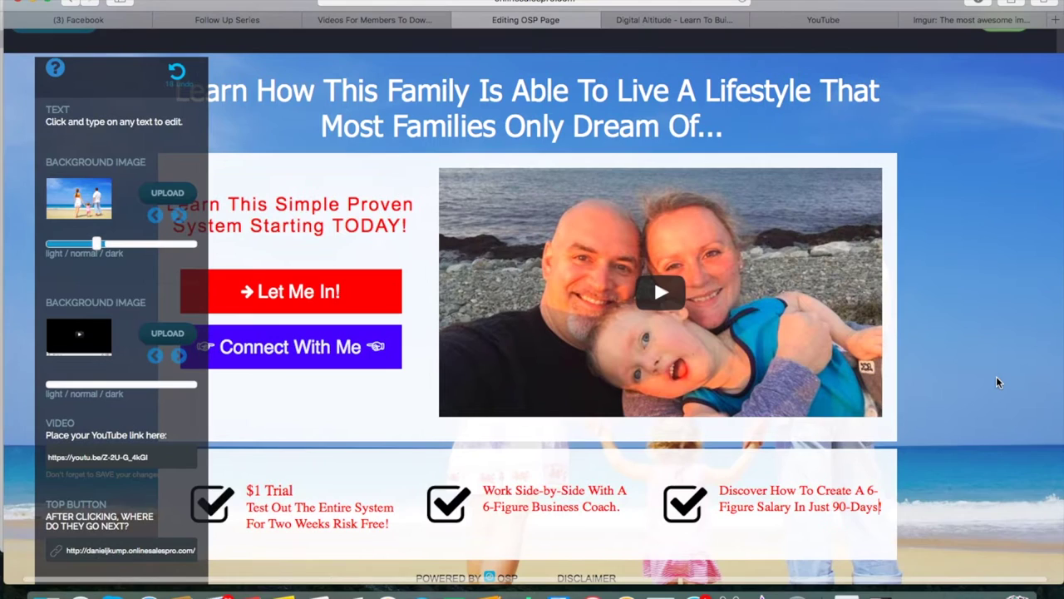
scroll(996, 376, "up", 1)
right_click(997, 376)
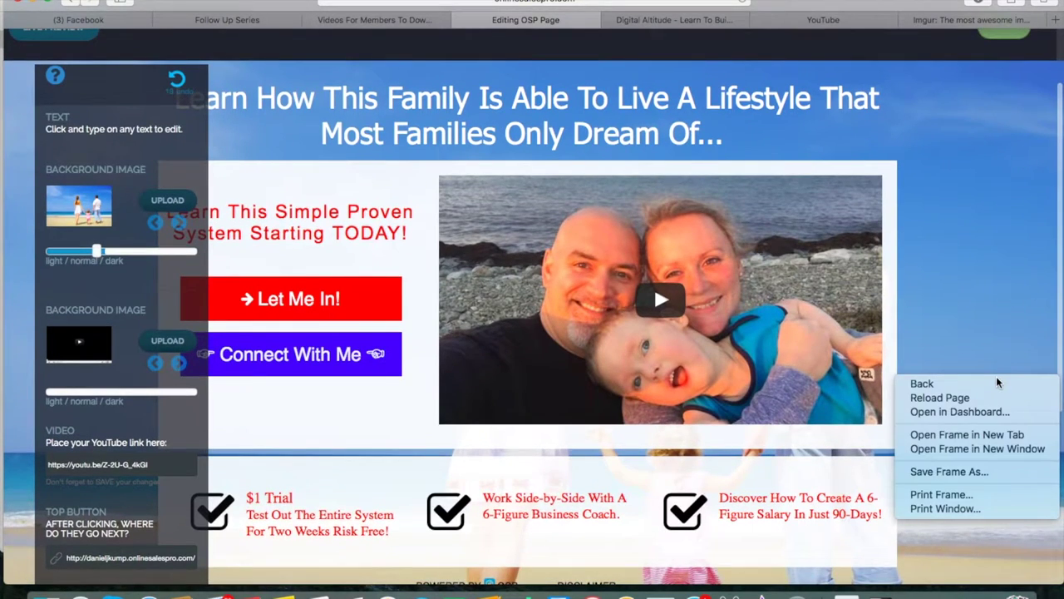
left_click(973, 301)
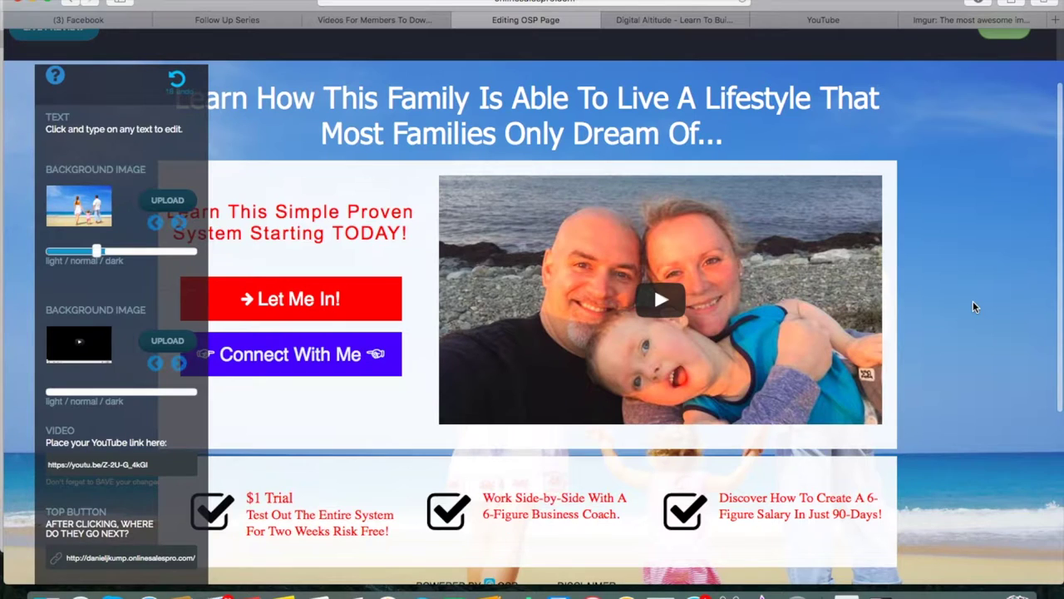
scroll(973, 301, "up", 3)
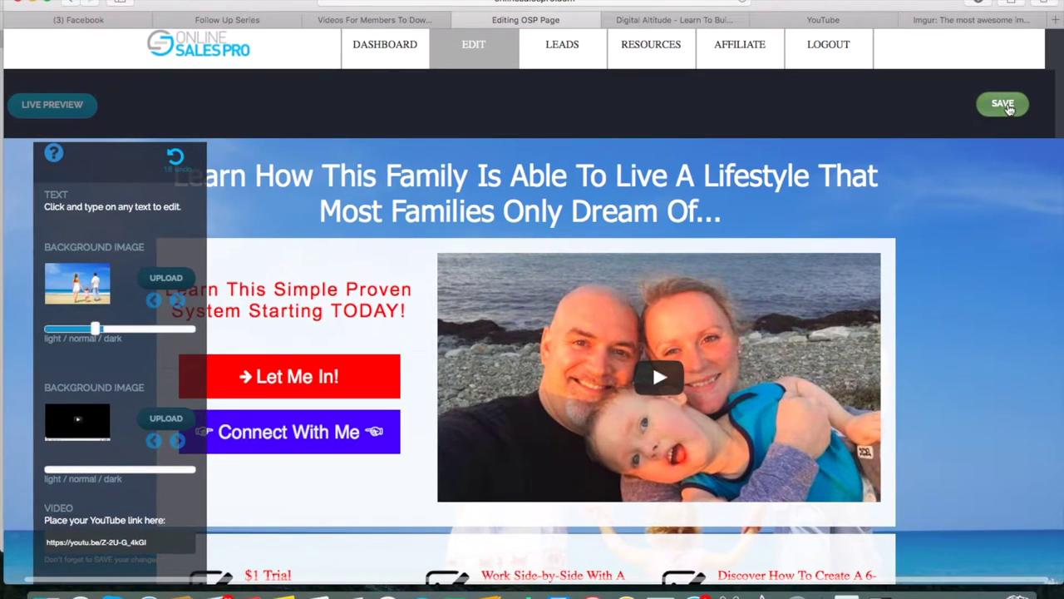
left_click(1007, 106)
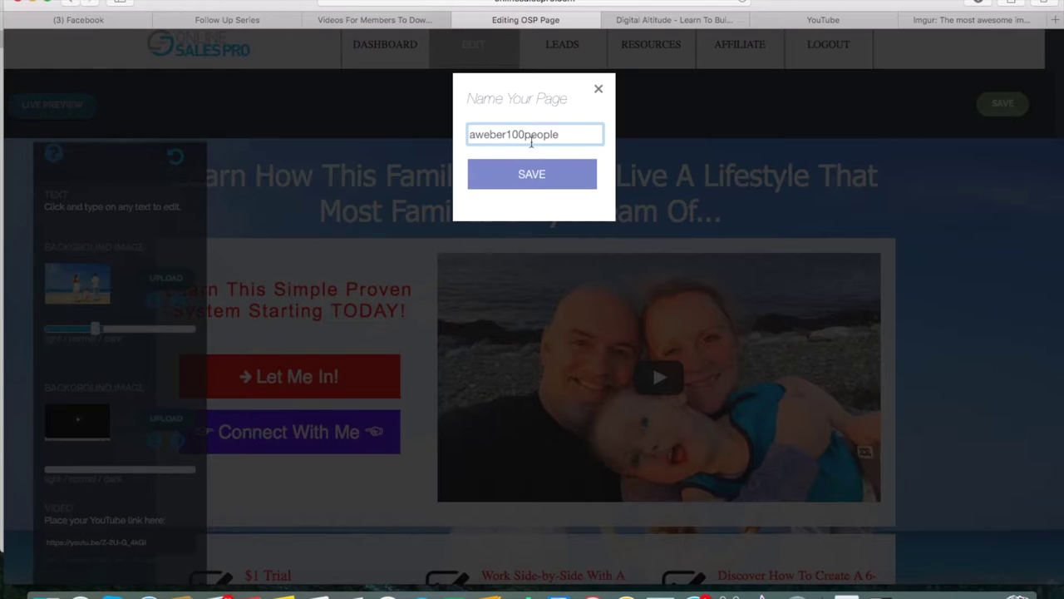
key("BackSpace")
key("BackSpace")
key("BackSpace")
key("BackSpace")
key("BackSpace")
key("BackSpace")
key("BackSpace")
key("BackSpace")
key("BackSpace")
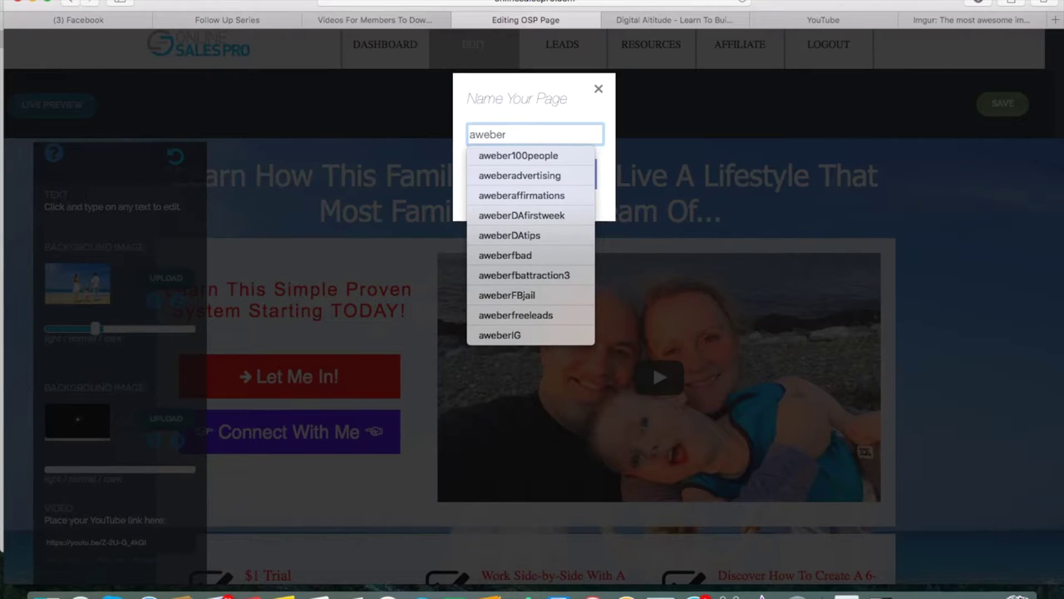
type("da")
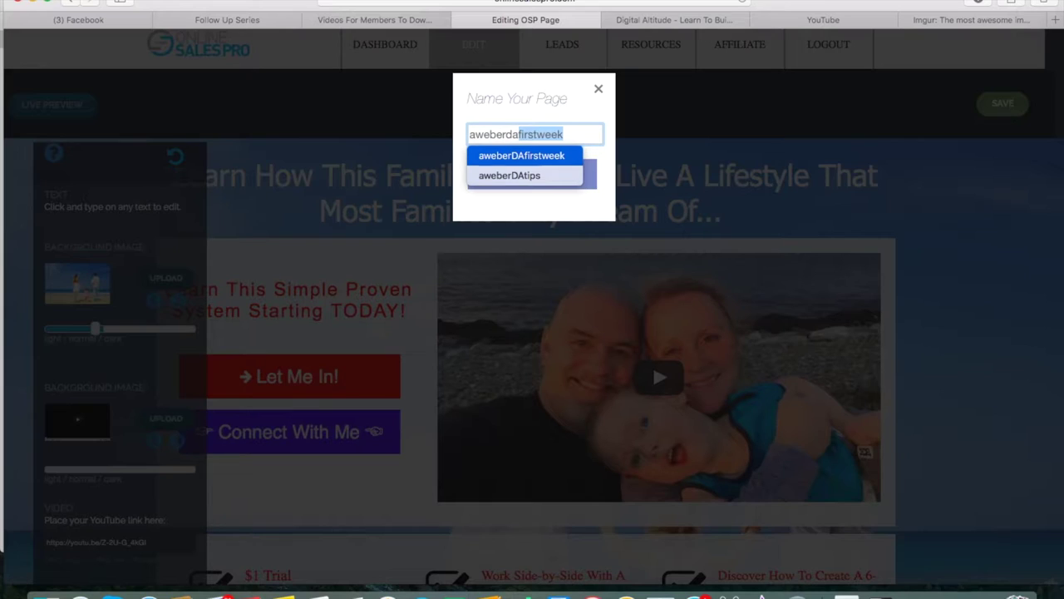
type("promo")
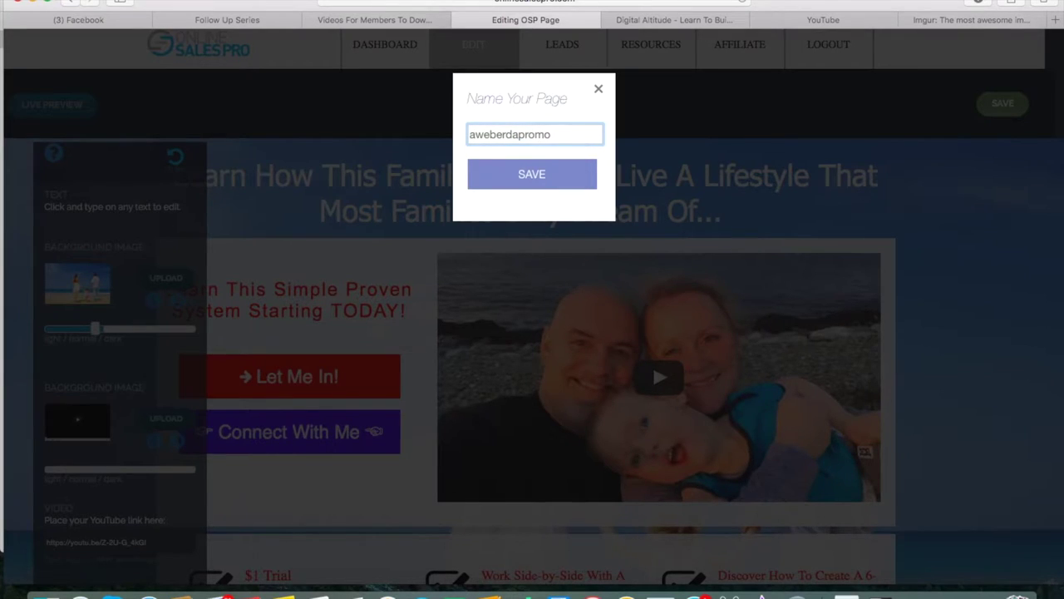
type("video")
left_click(534, 185)
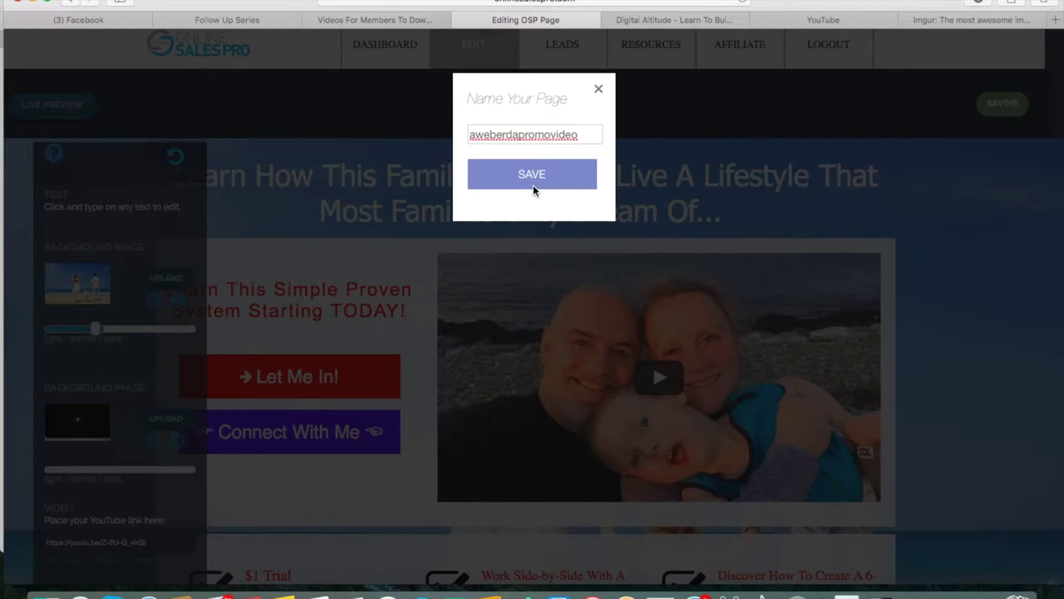
left_click(664, 306)
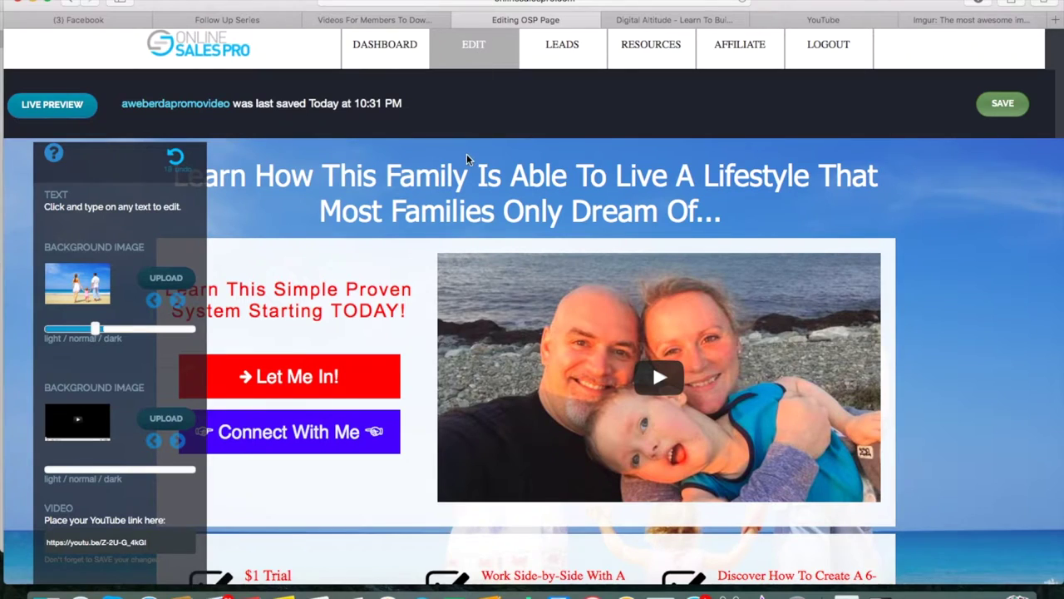
- Open the page's live preview with its video paused and test the links of the "Let Me In!" and "Connect With Me" buttons
left_click(52, 105)
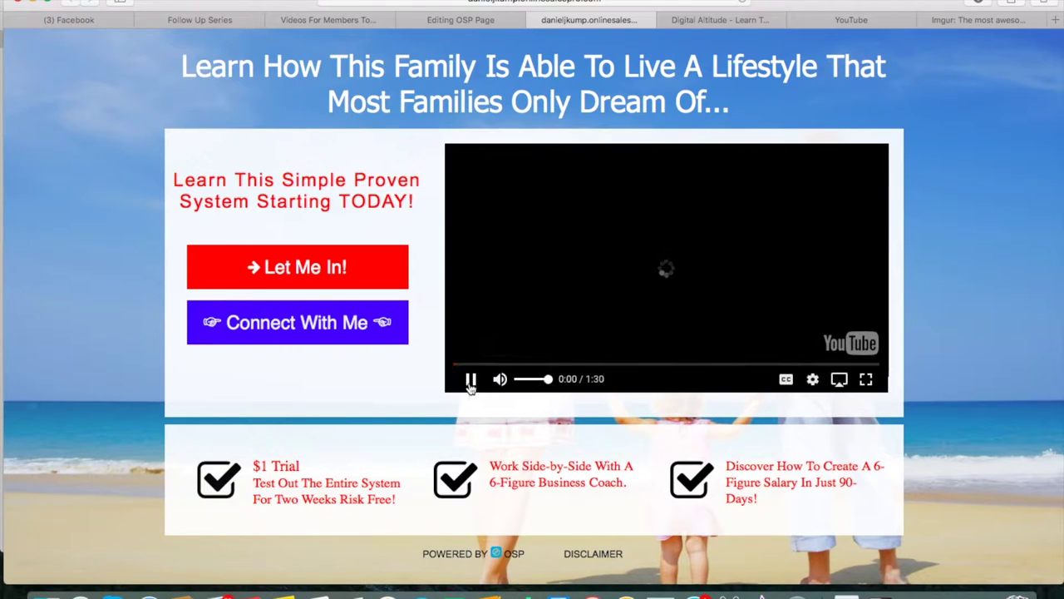
left_click(471, 380)
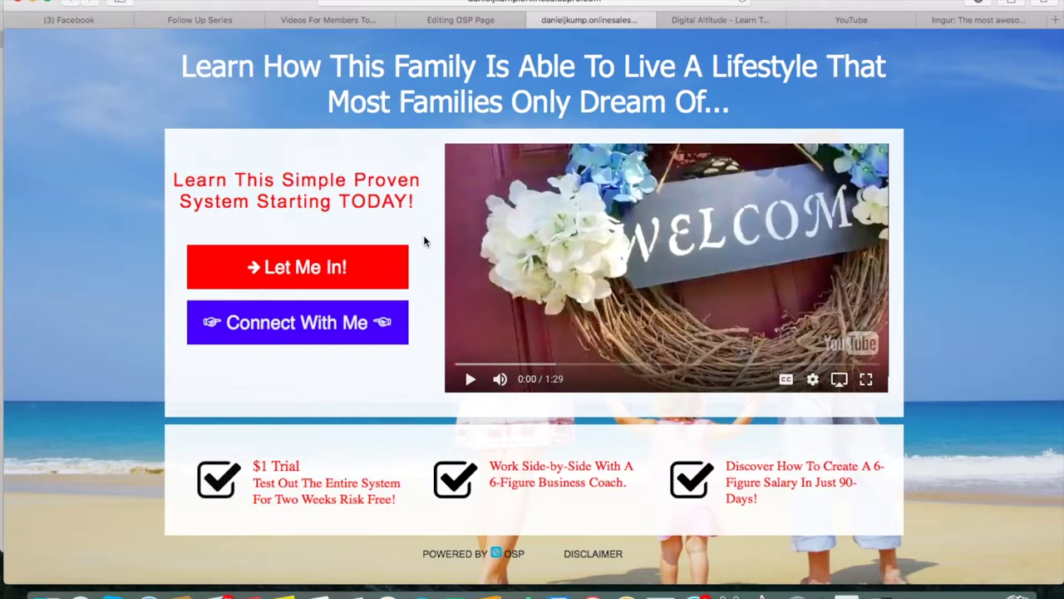
left_click(336, 275)
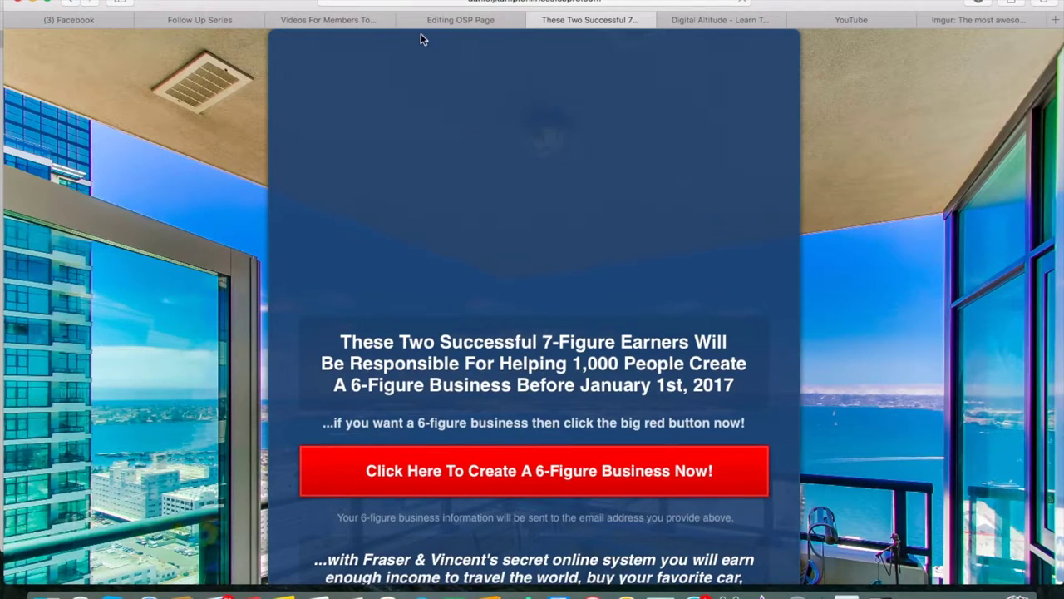
left_click(73, 4)
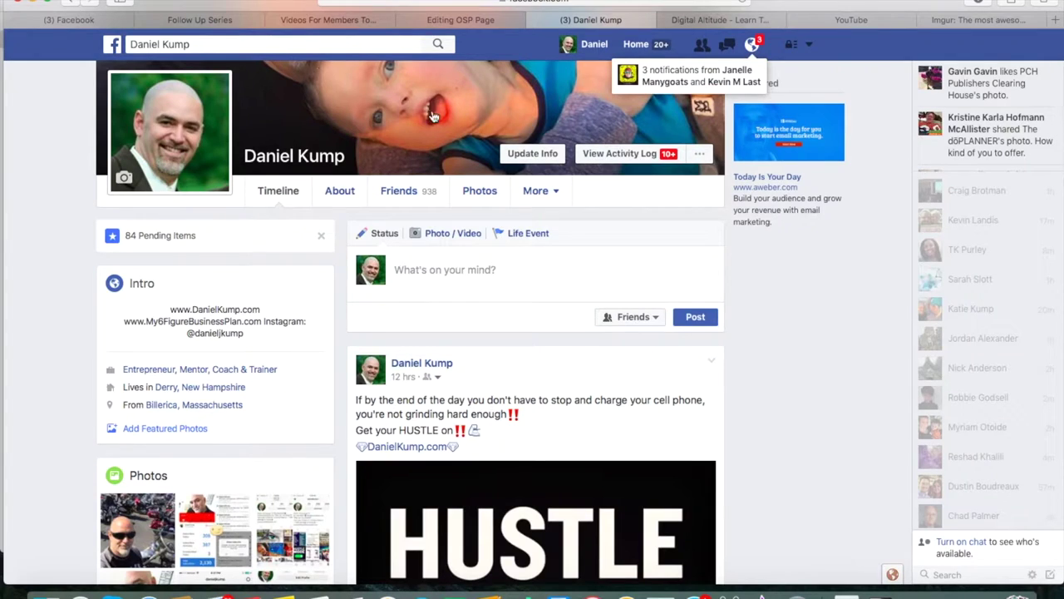
left_click(73, 3)
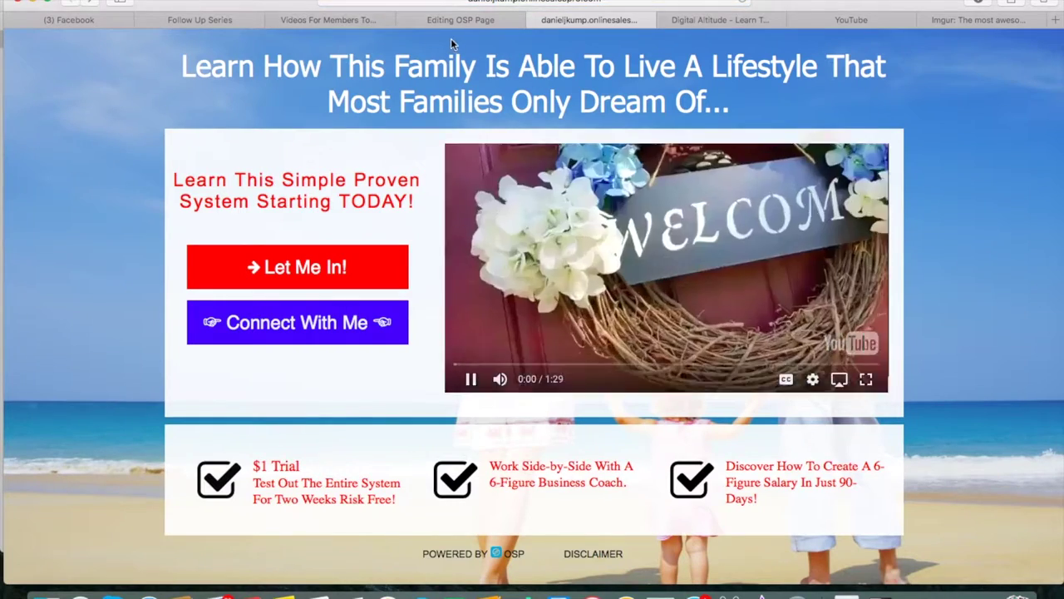
- Close the live preview and leave the page editor for the overview of page templates and features
left_click(534, 20)
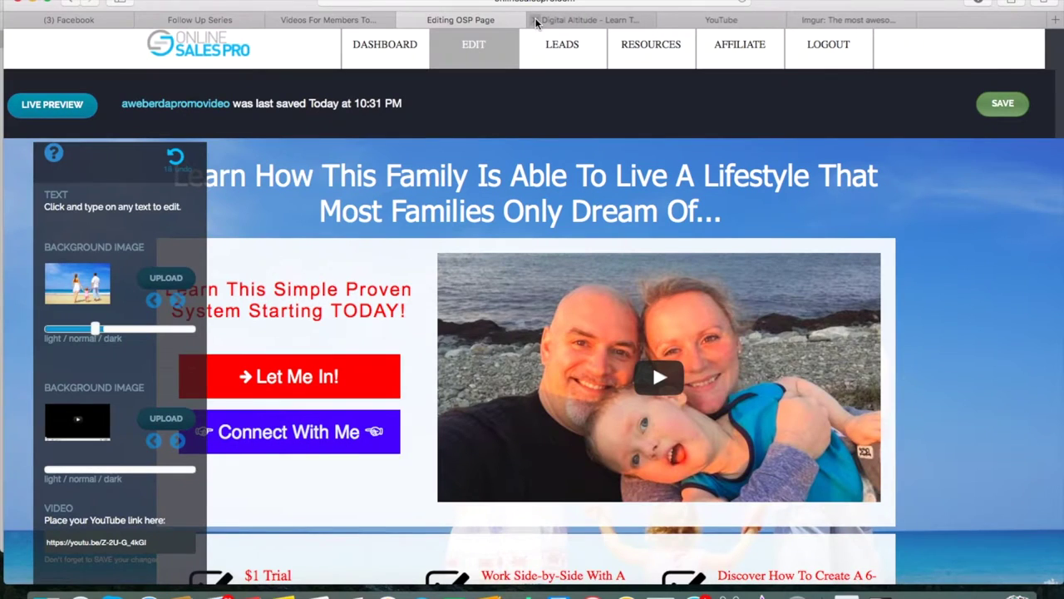
left_click(489, 45)
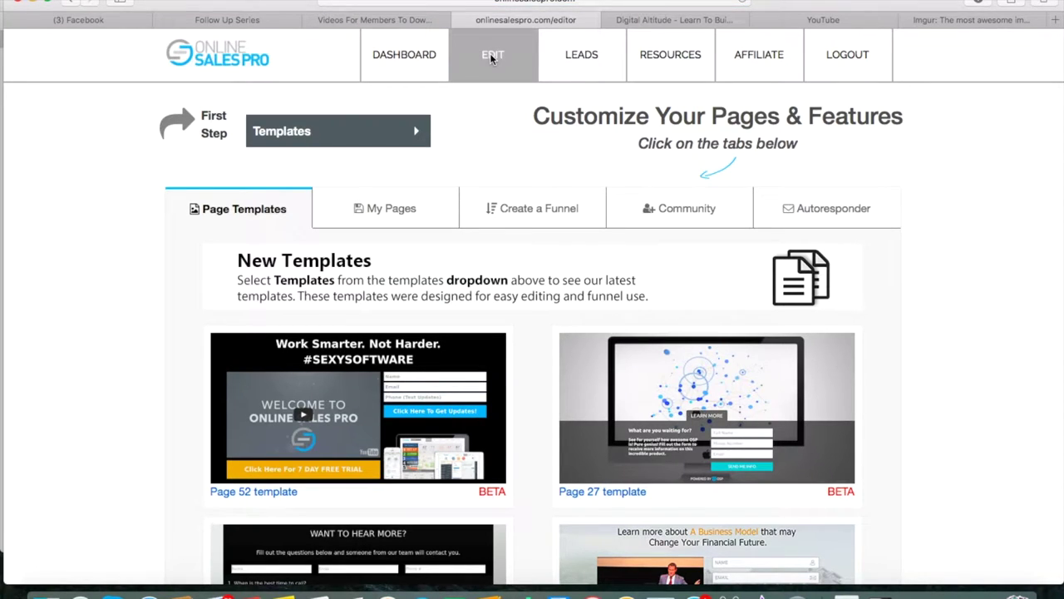
- Show the saved pages with the aweberdapromovideo thumbnail in view and launch the Grab screen-capture utility
left_click(406, 218)
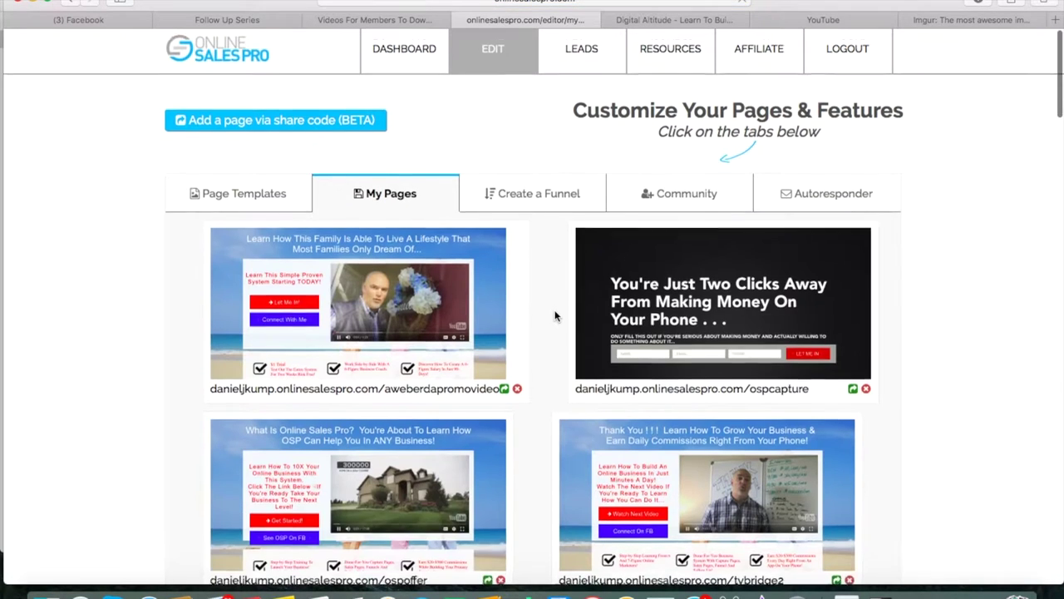
scroll(556, 316, "down", 3)
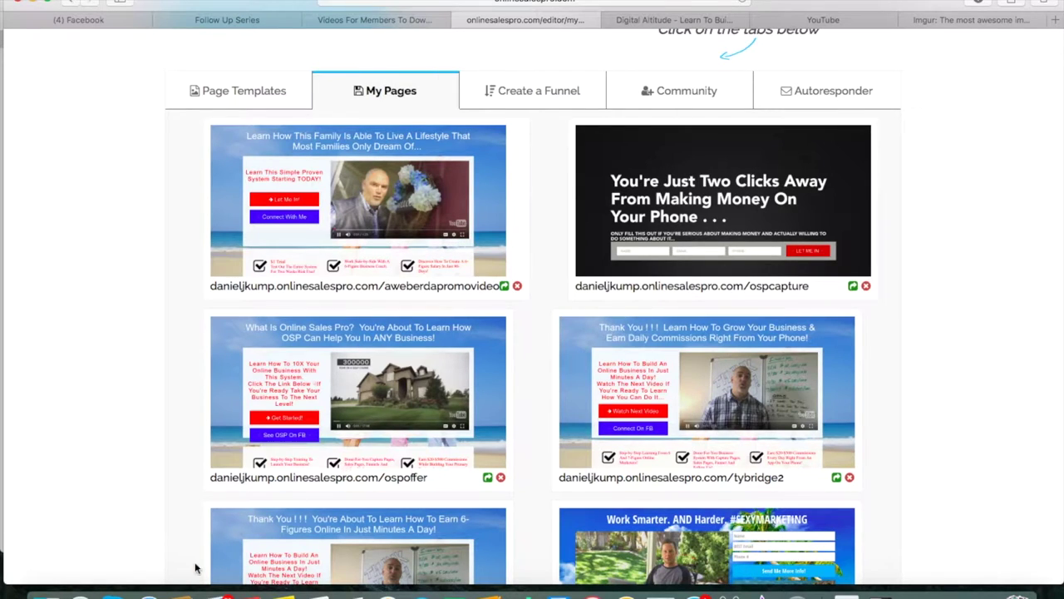
left_click(80, 591)
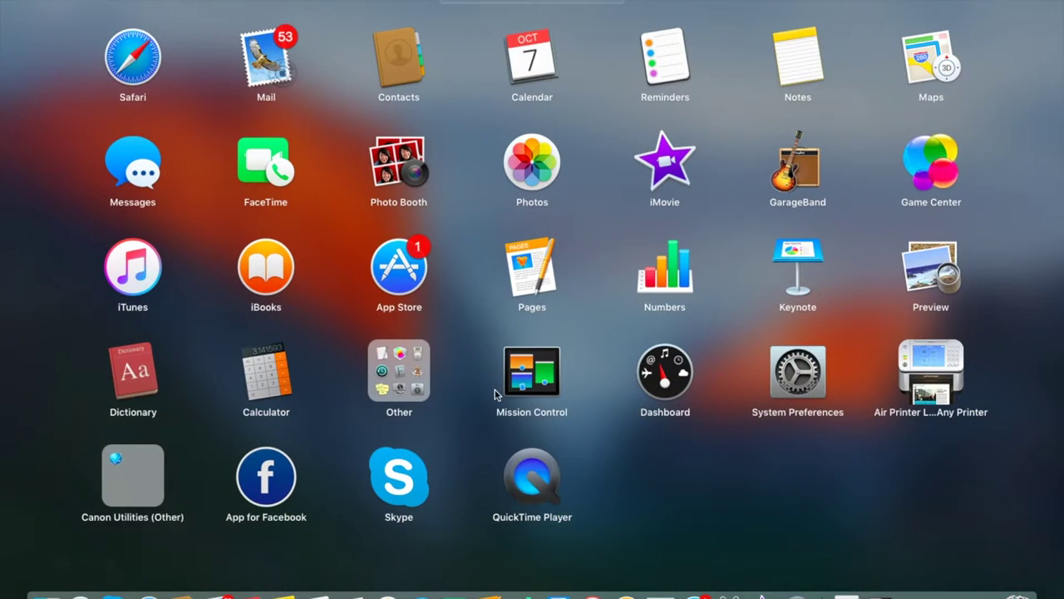
left_click(399, 370)
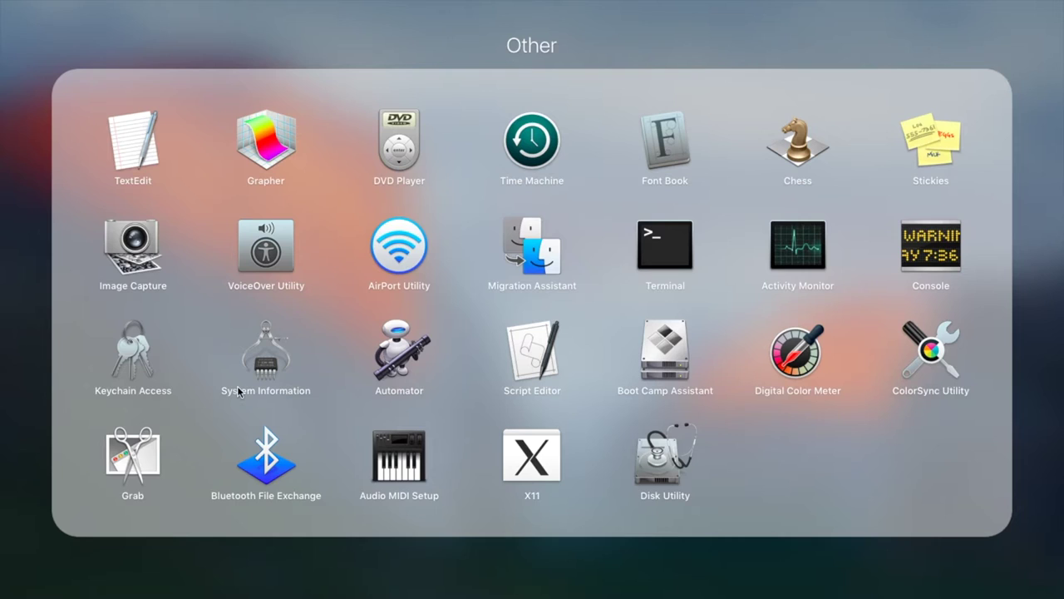
left_click(140, 456)
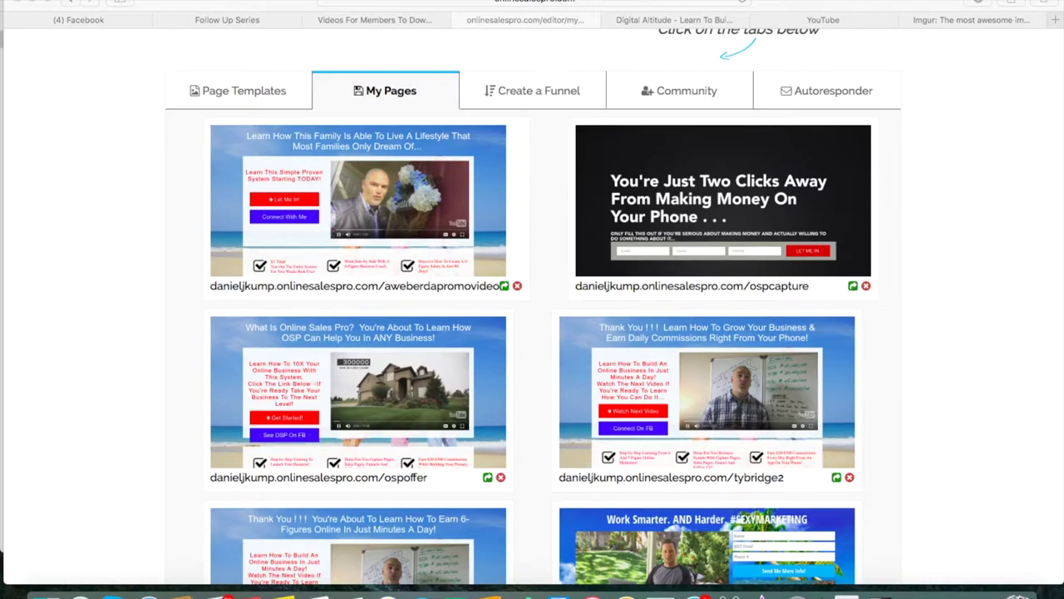
- Capture a screen selection covering the thumbnail of the aweberdapromovideo page with Grab
left_click(163, 2)
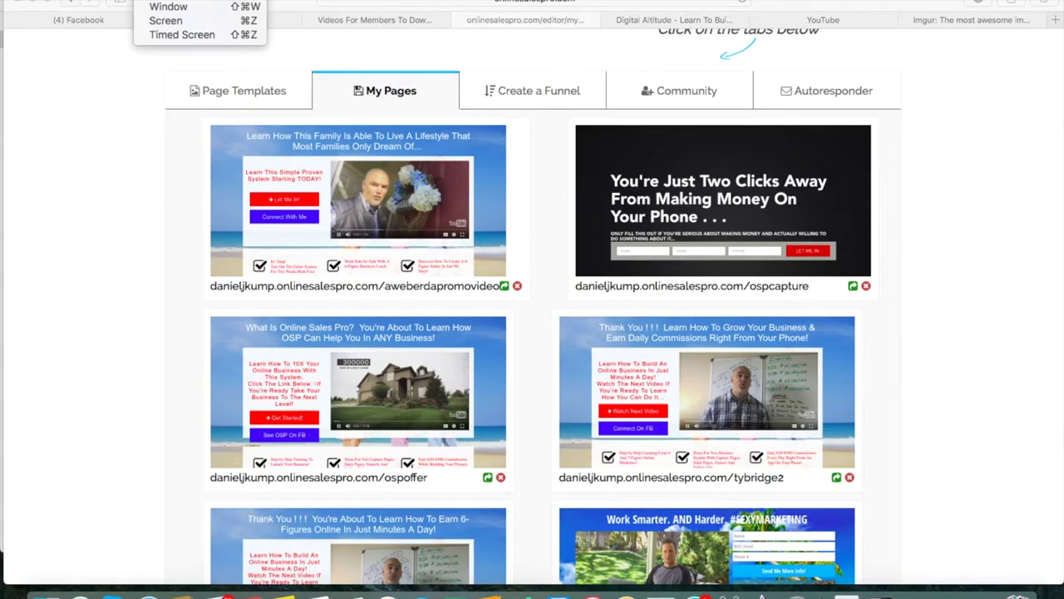
left_click(170, 1)
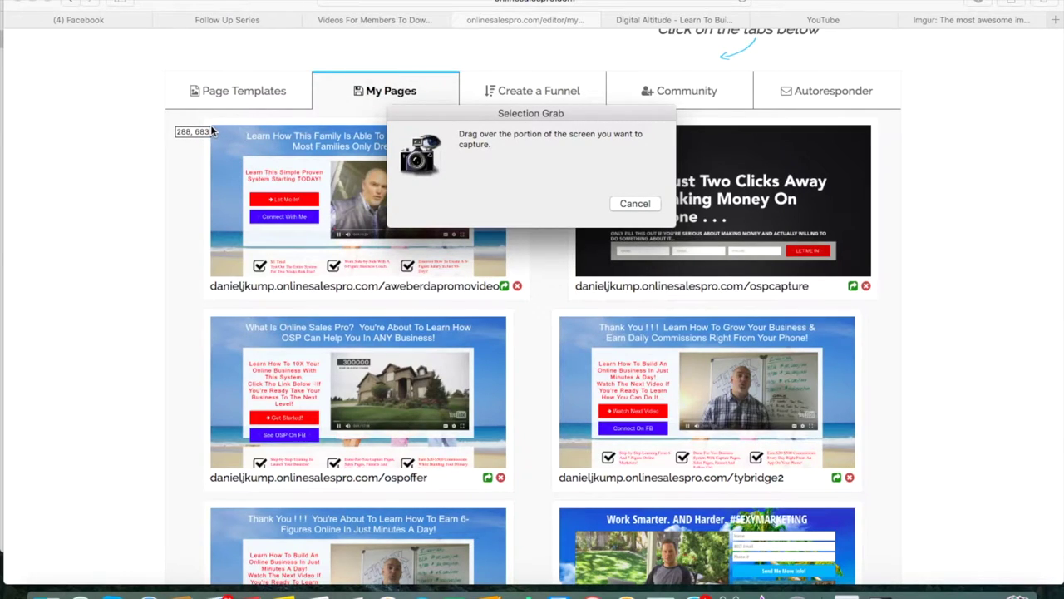
left_click_drag(211, 127, 505, 278)
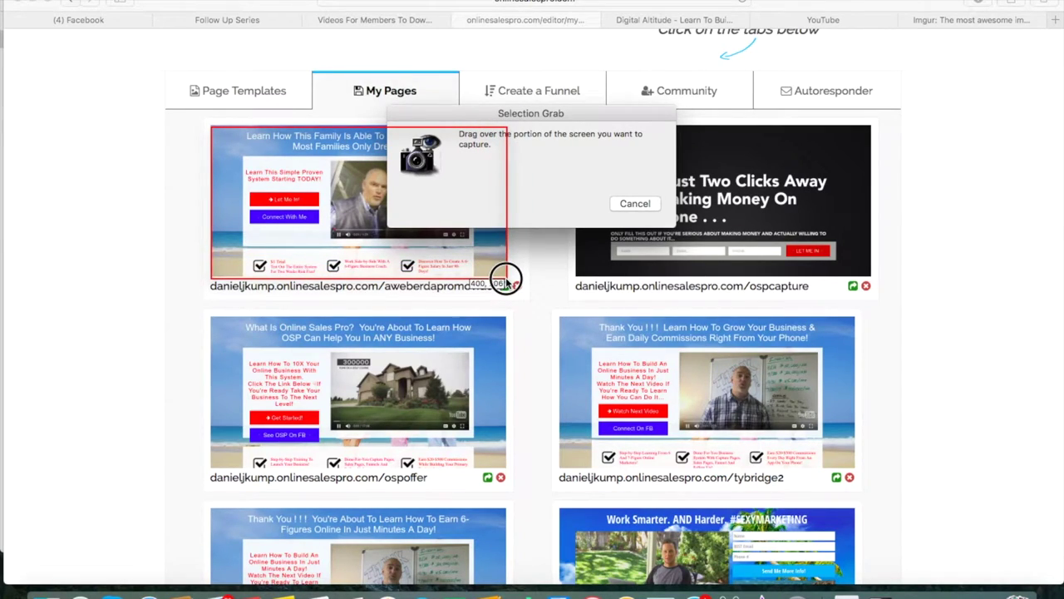
left_click_drag(507, 277, 507, 279)
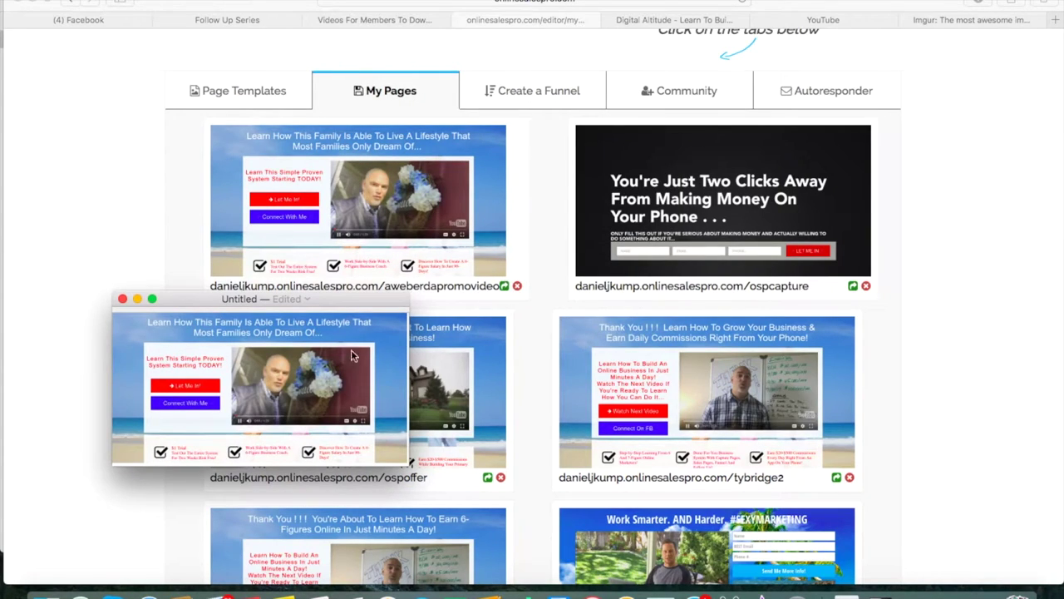
- Save the capture to the Desktop under the name "DA Promo Capture" and close its window
left_click(277, 300)
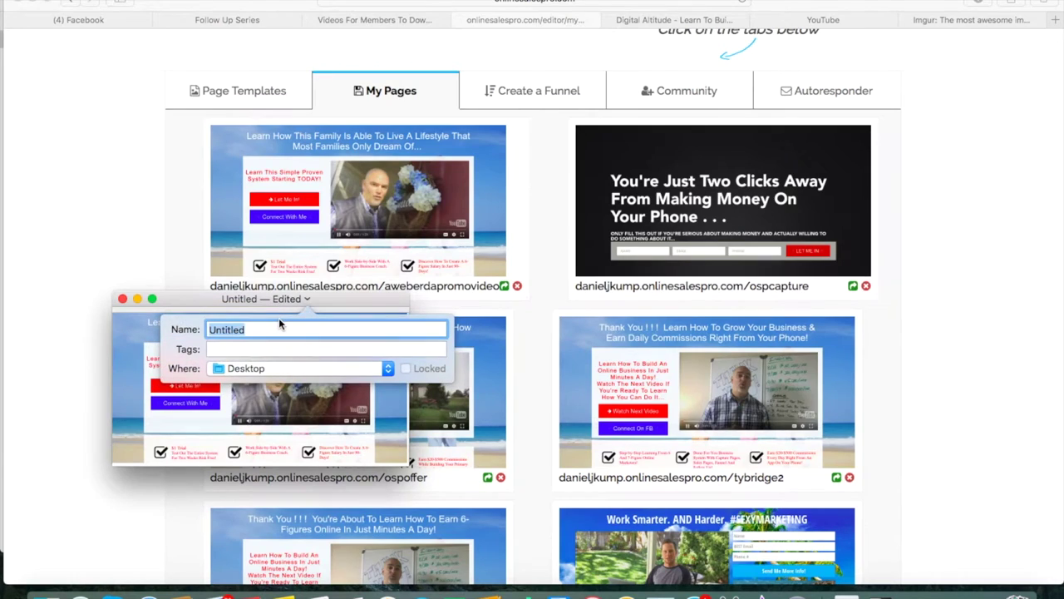
type("DA Promo Capture")
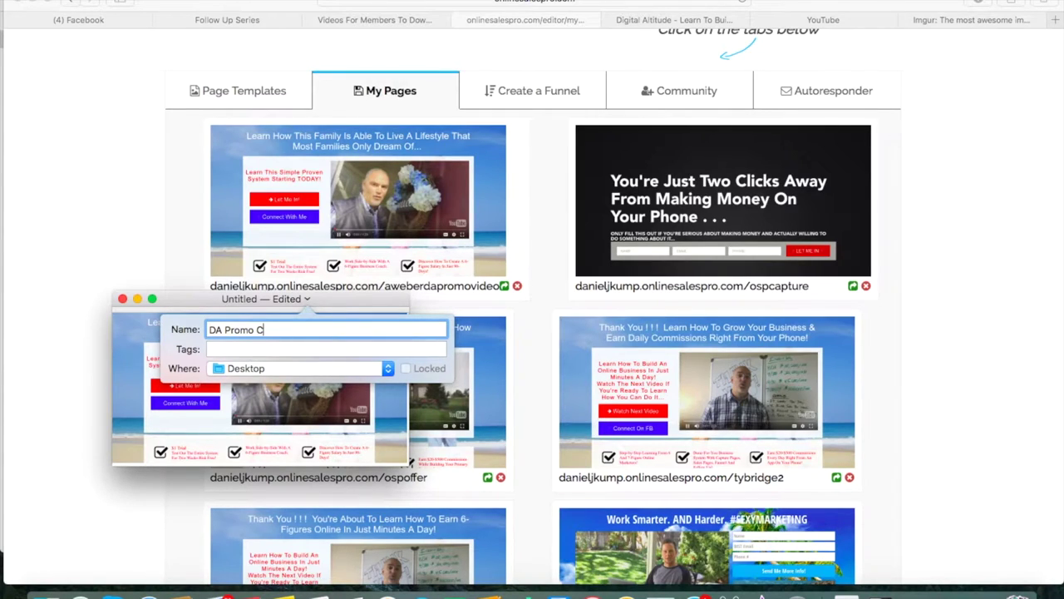
key("Return")
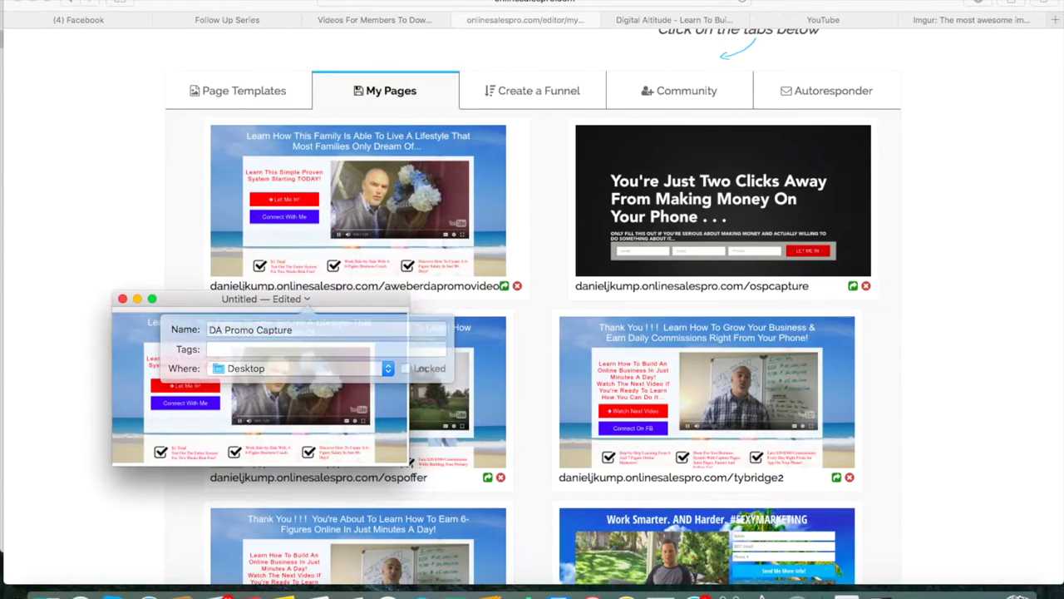
left_click(122, 300)
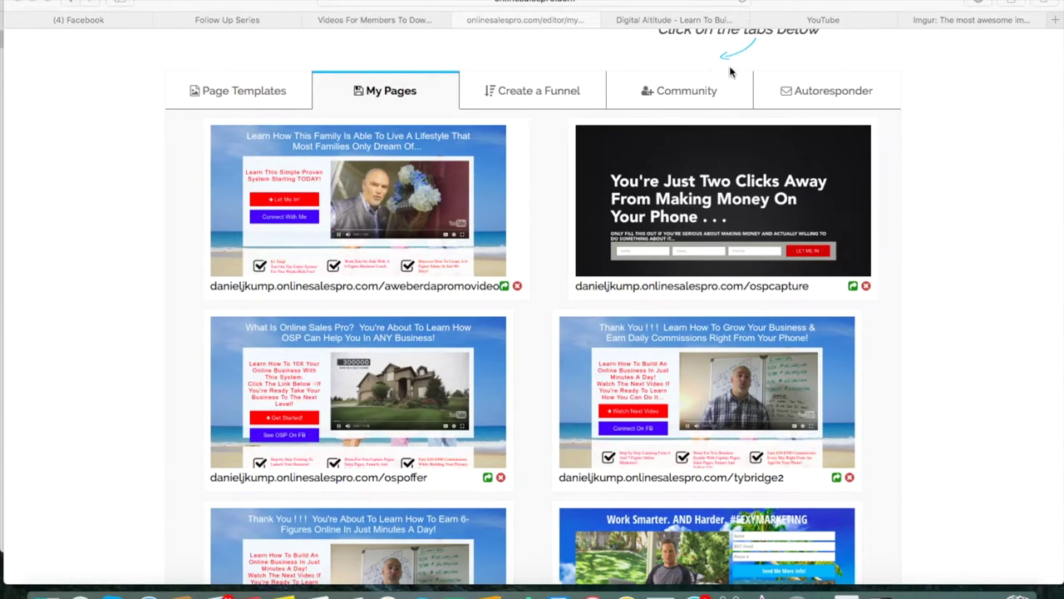
- Switch to Imgur and open the account's own uploaded images
left_click(959, 25)
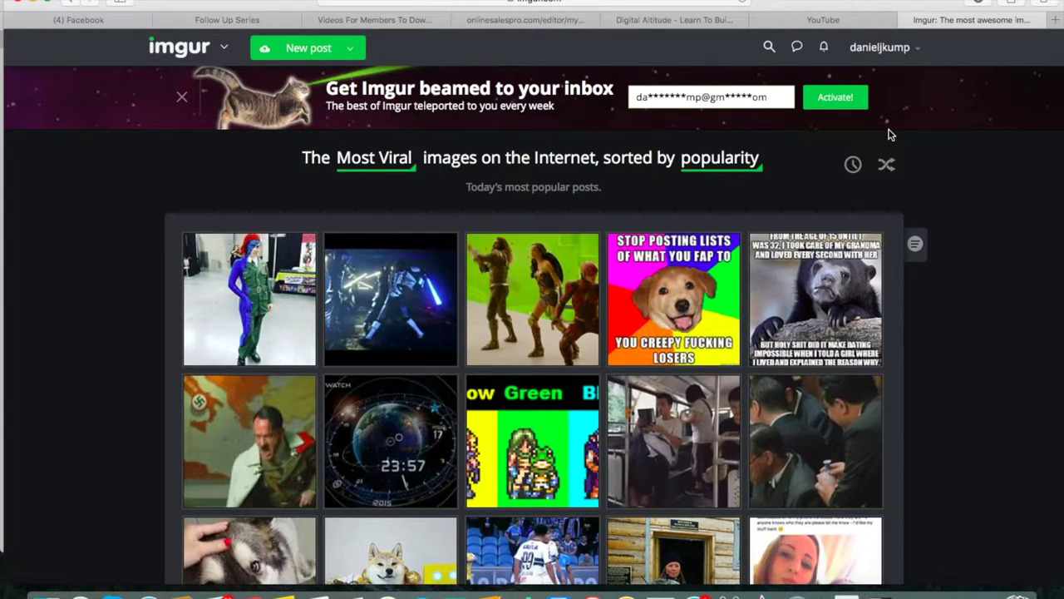
left_click(880, 47)
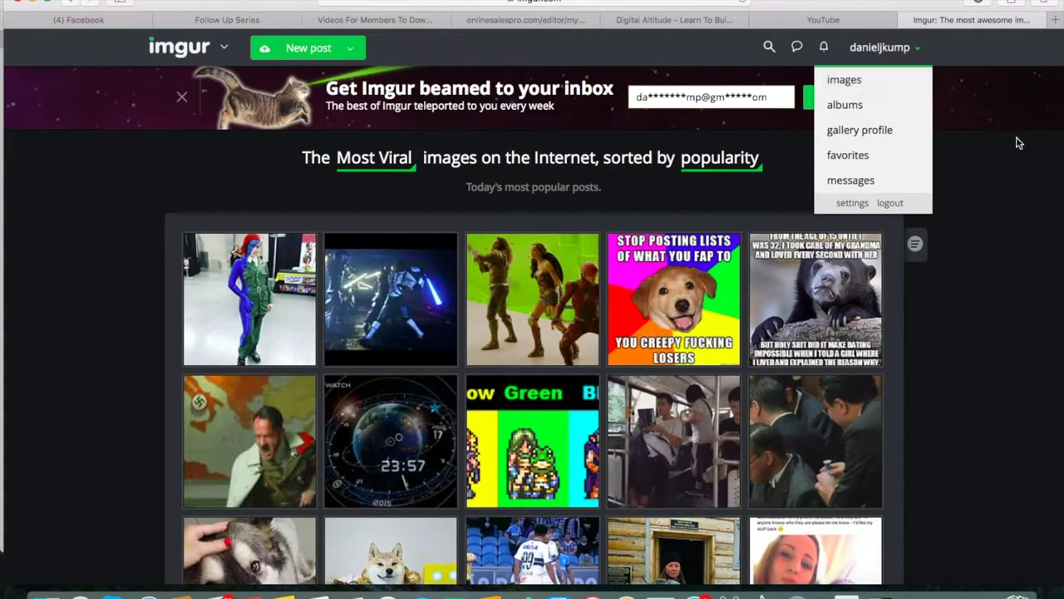
left_click(846, 82)
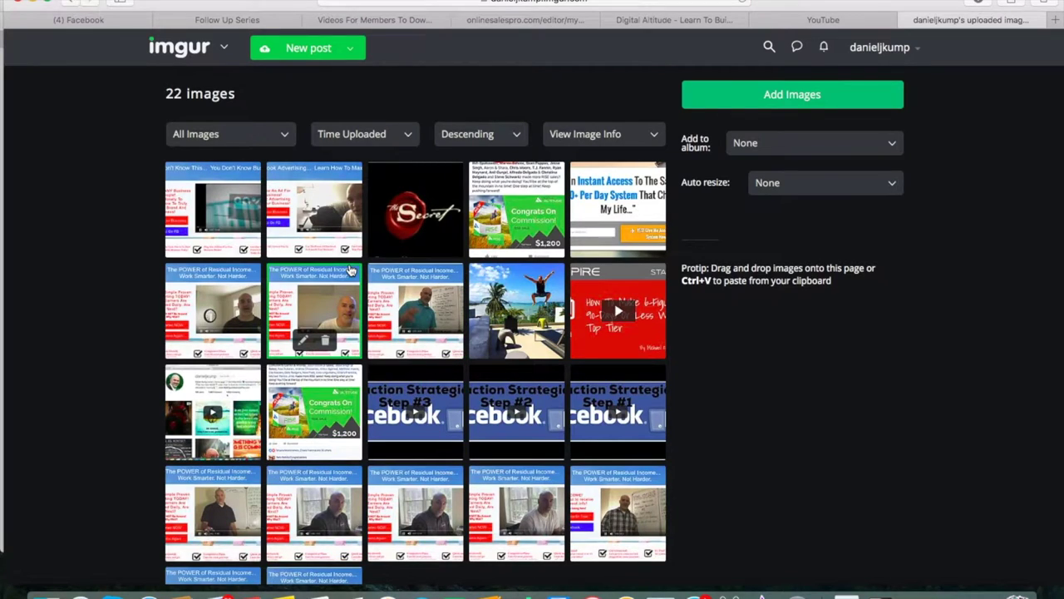
- Upload the "DA Promo Capture" image from the Desktop folder to the Imgur images
left_click(767, 103)
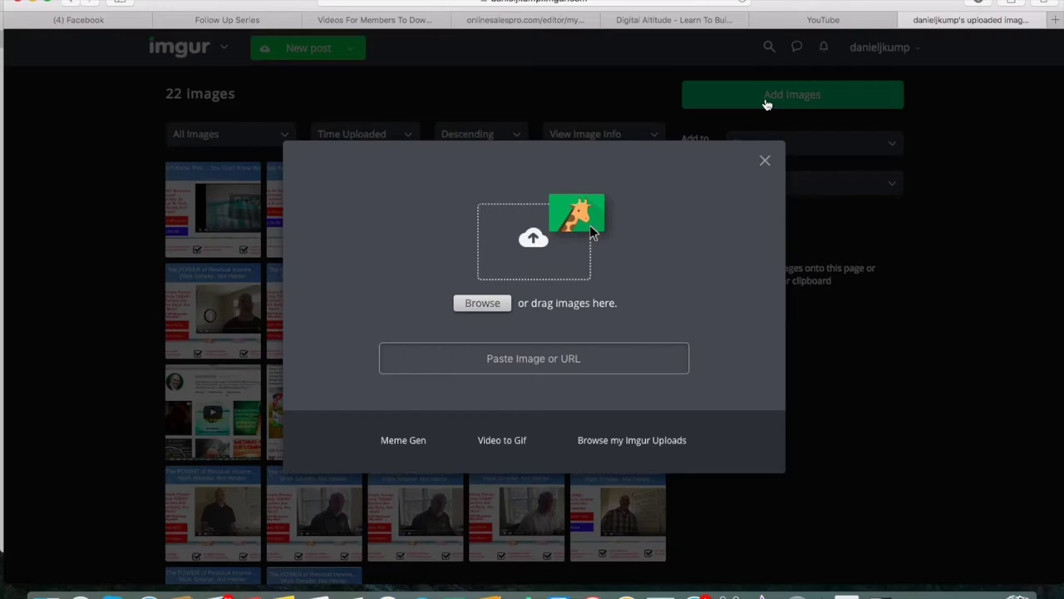
left_click(483, 304)
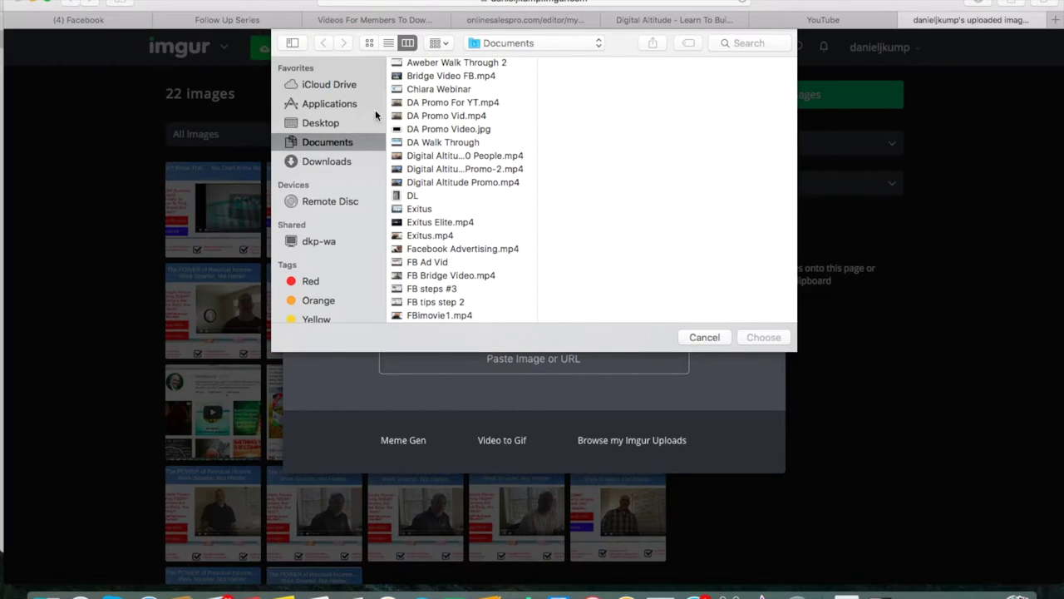
left_click(541, 44)
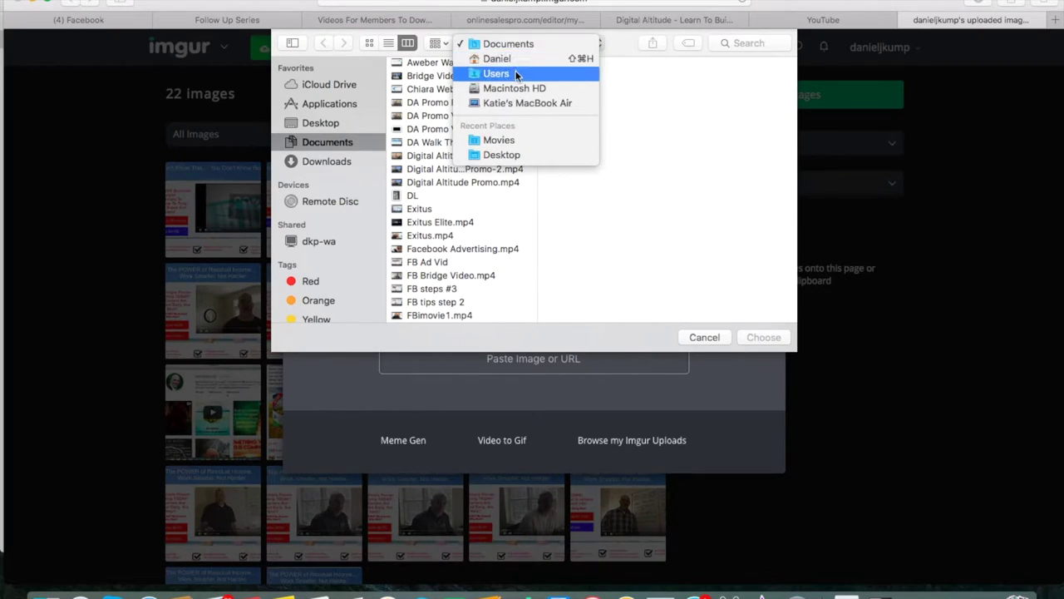
scroll(526, 150, "down", 1)
left_click(525, 150)
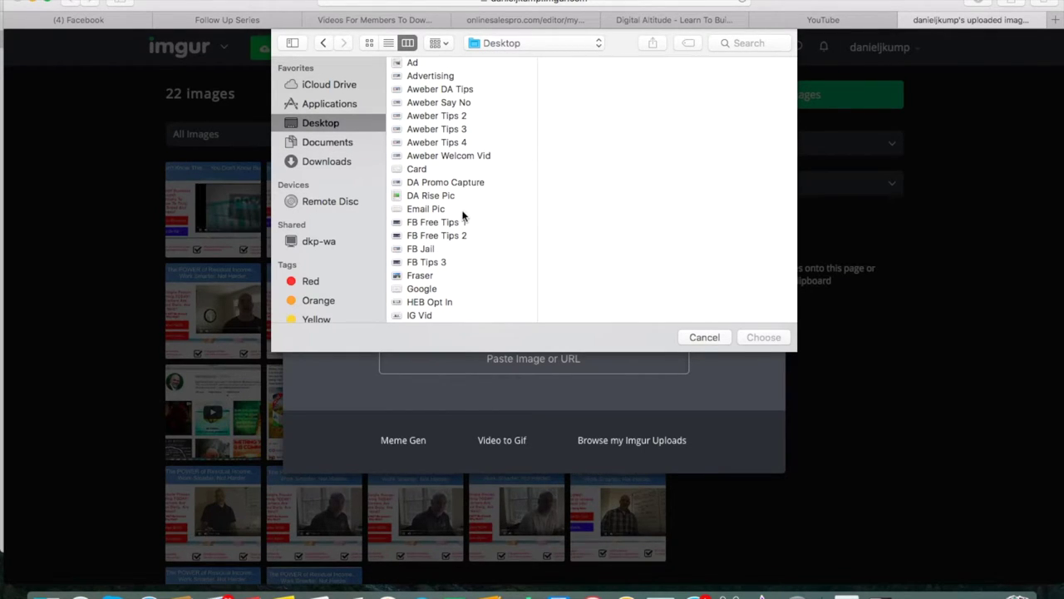
scroll(463, 213, "down", 1)
scroll(464, 213, "down", 1)
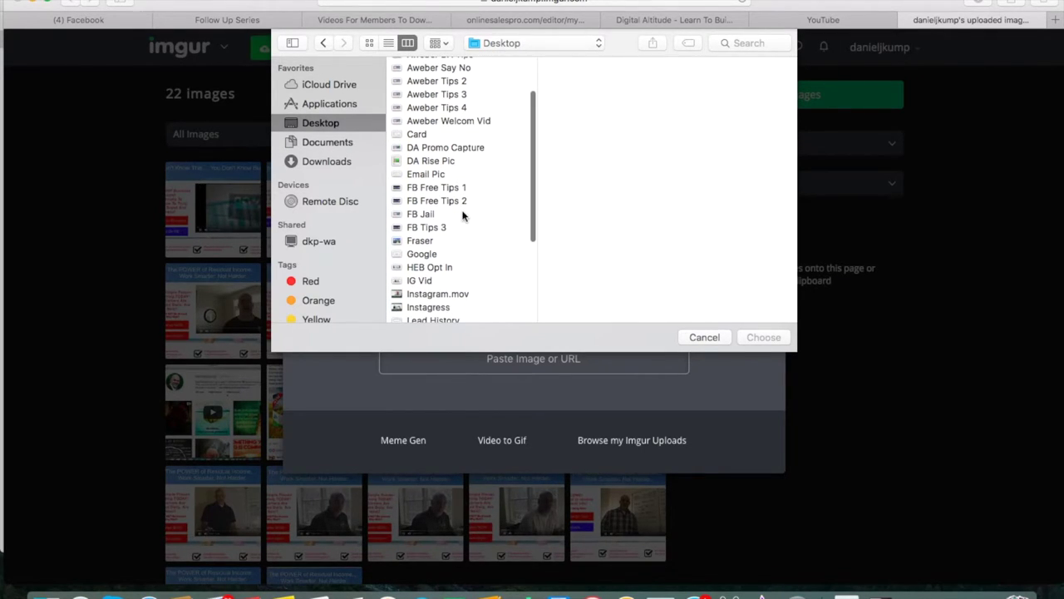
double_click(447, 147)
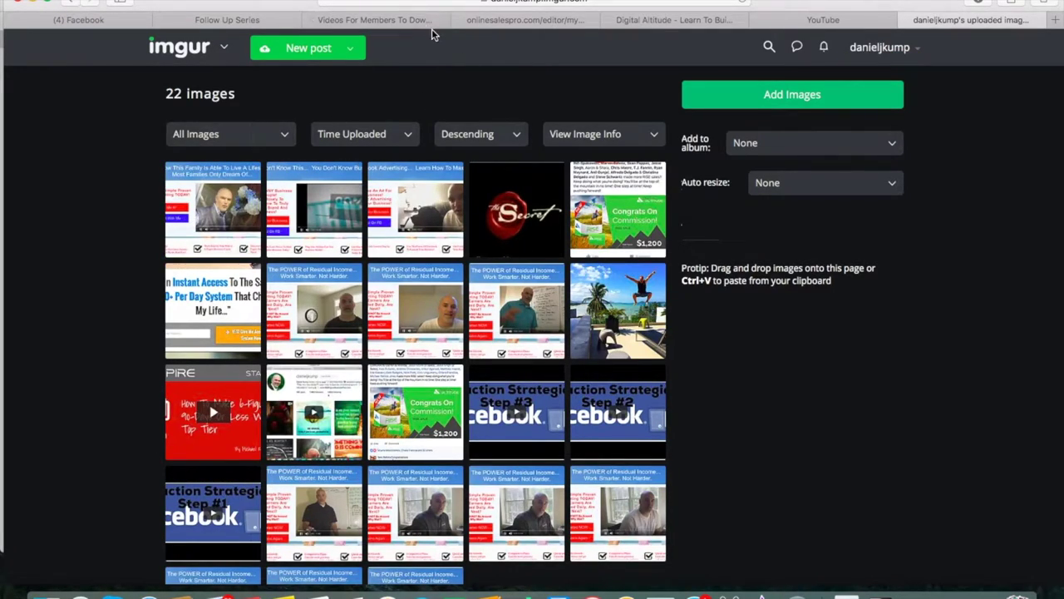
- Switch to AWeber and review the messages of the Legacy Follow Up Series from first to last, including their send intervals
left_click(237, 23)
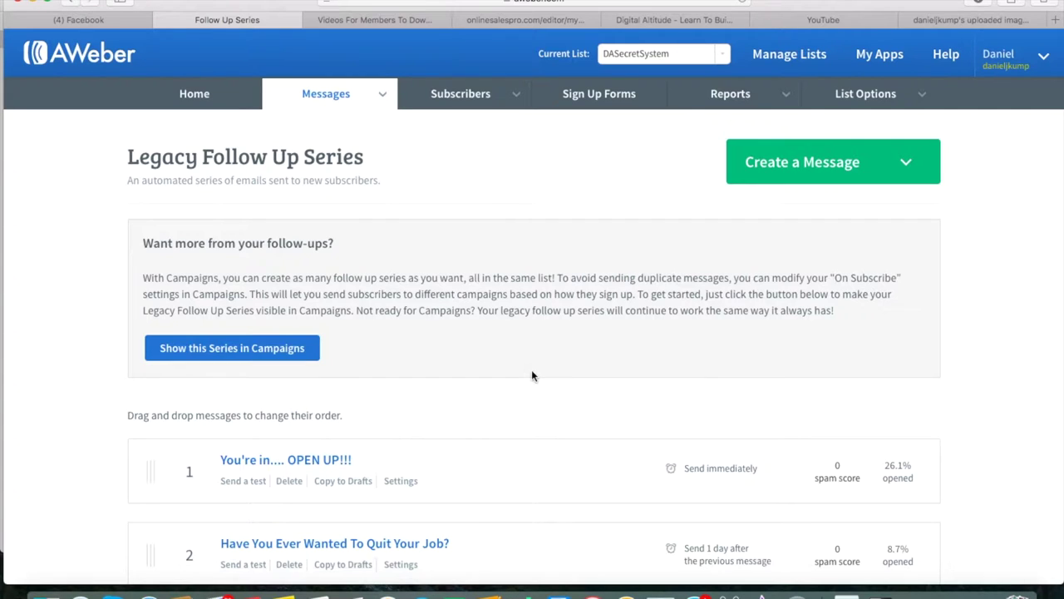
scroll(532, 374, "down", 3)
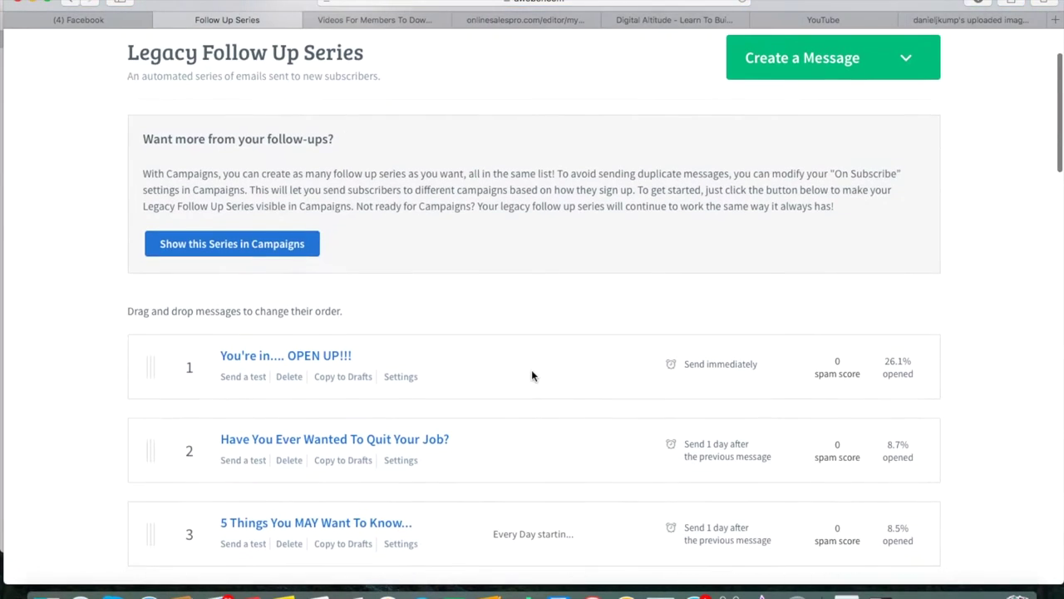
scroll(456, 143, "up", 3)
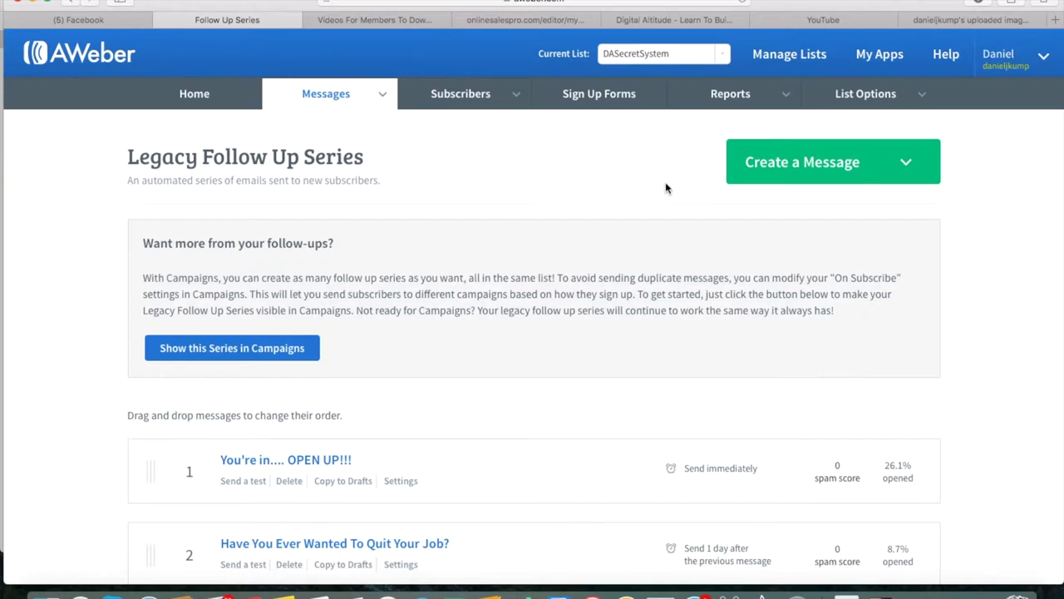
scroll(588, 282, "down", 4)
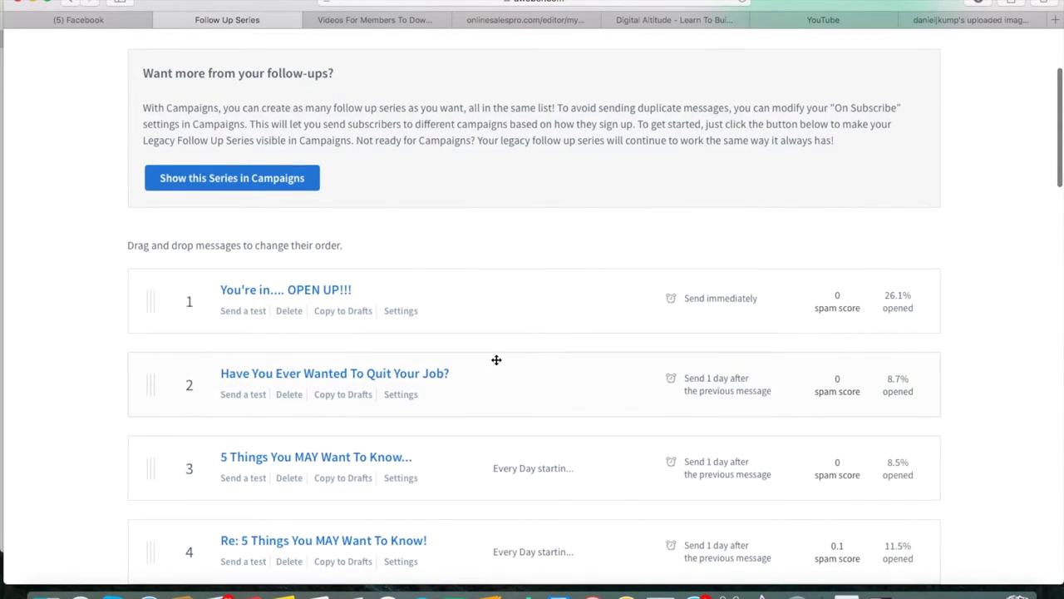
scroll(496, 359, "down", 8)
scroll(497, 359, "down", 20)
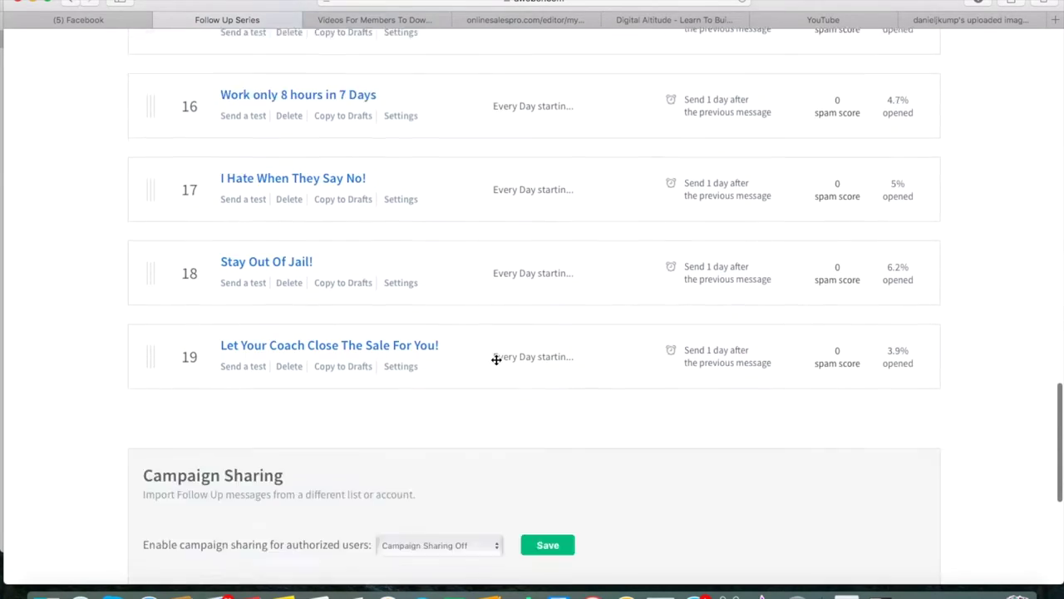
scroll(496, 364, "up", 2)
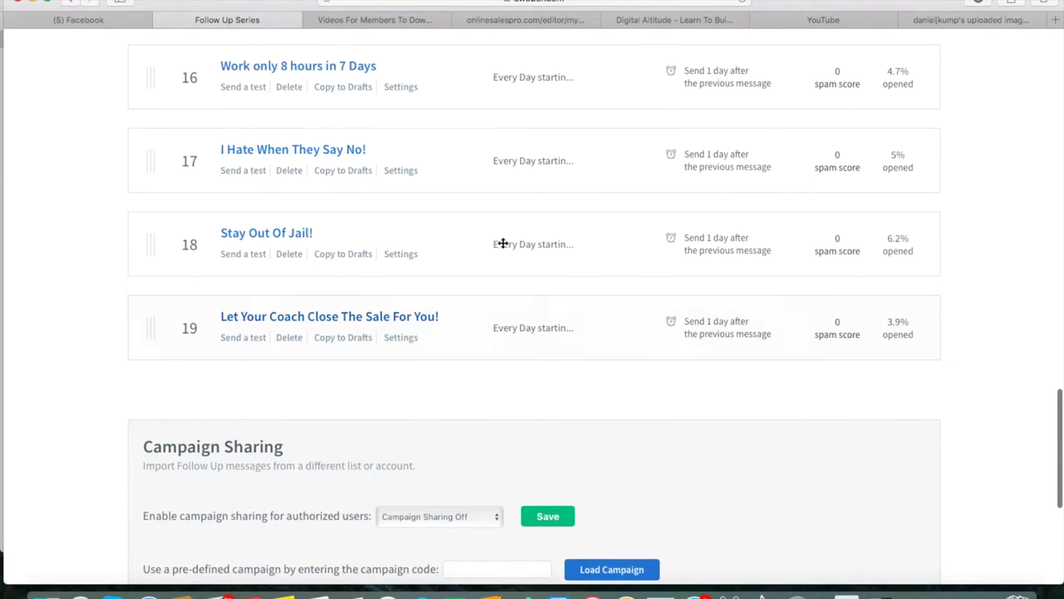
scroll(504, 237, "up", 3)
scroll(507, 229, "up", 15)
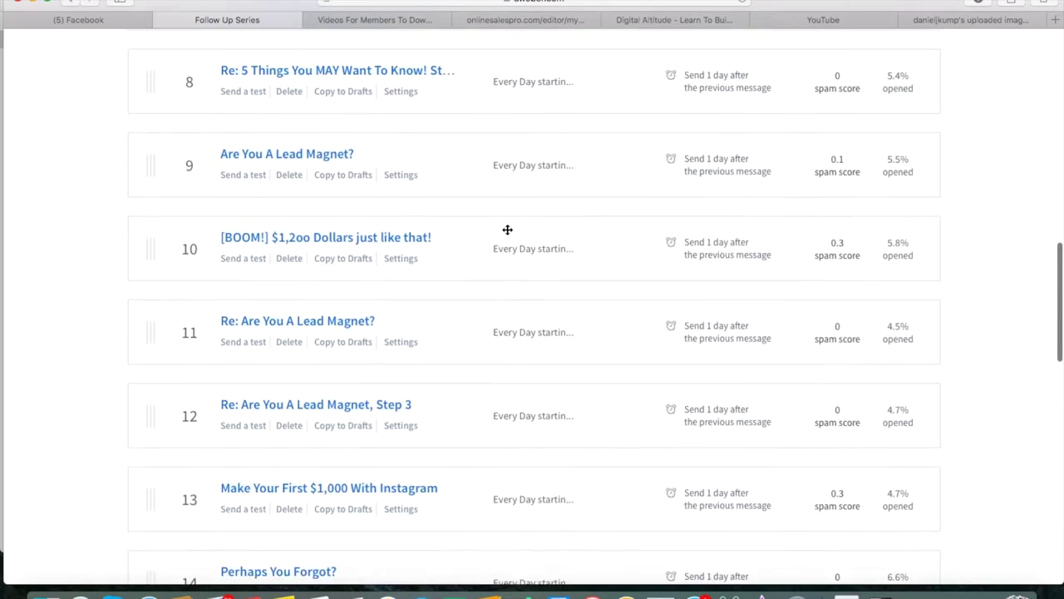
scroll(507, 230, "up", 10)
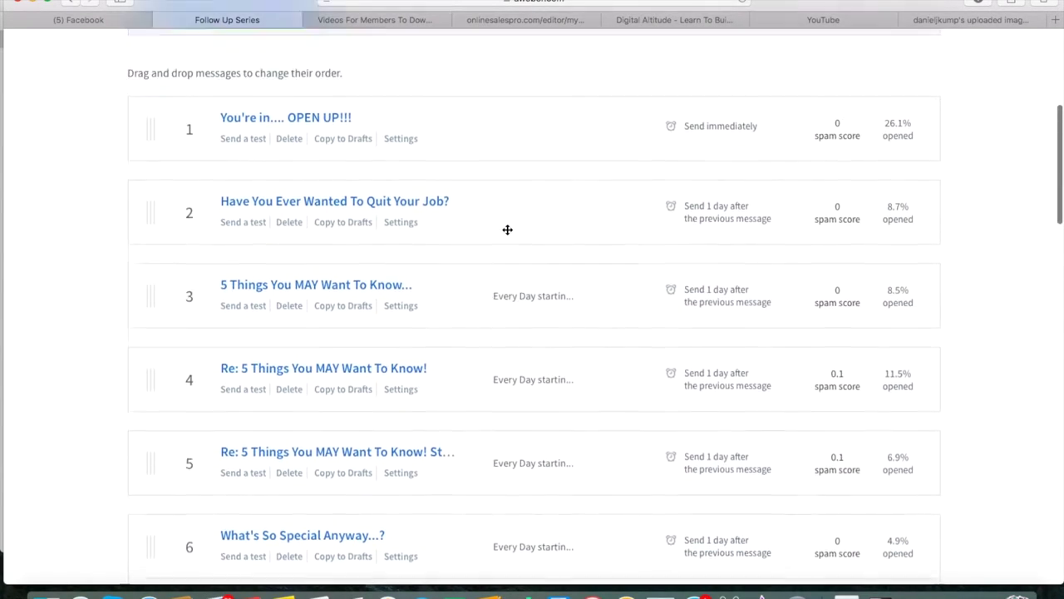
scroll(507, 230, "up", 4)
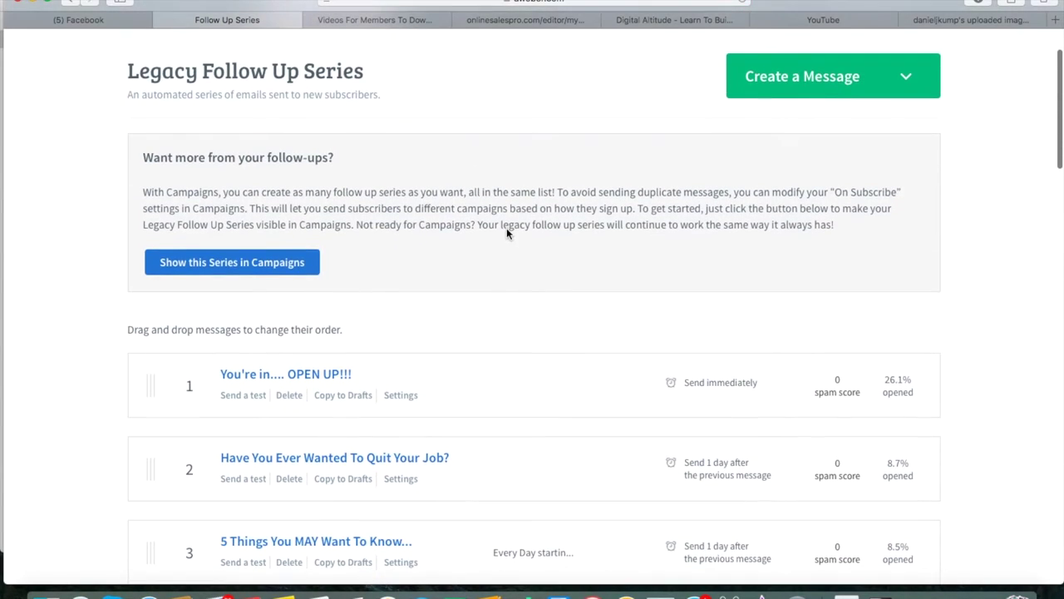
scroll(507, 229, "up", 2)
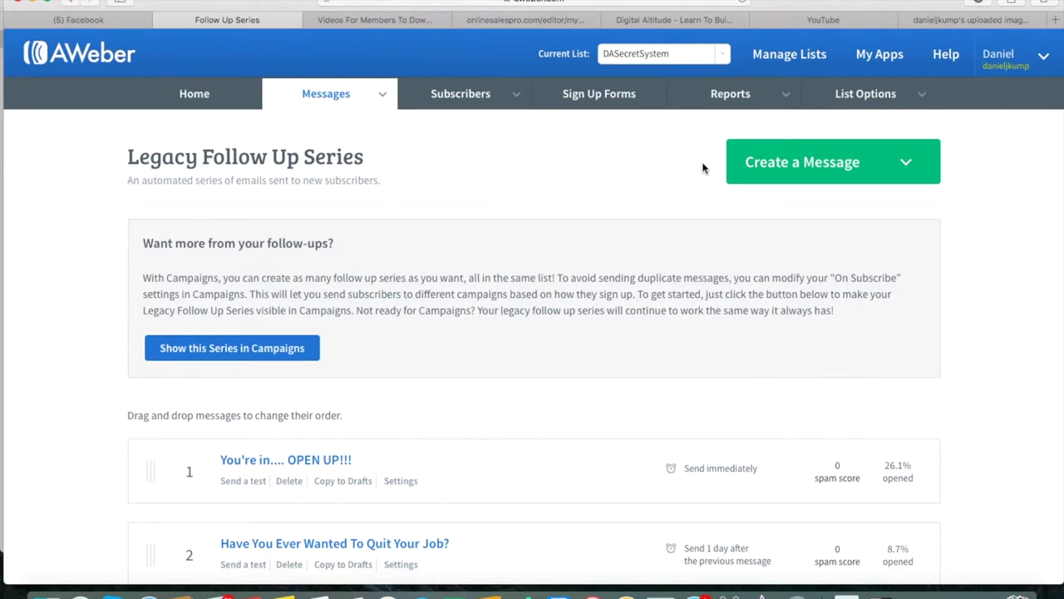
- Create a new follow-up message with the Drag & Drop Email Builder
left_click(828, 167)
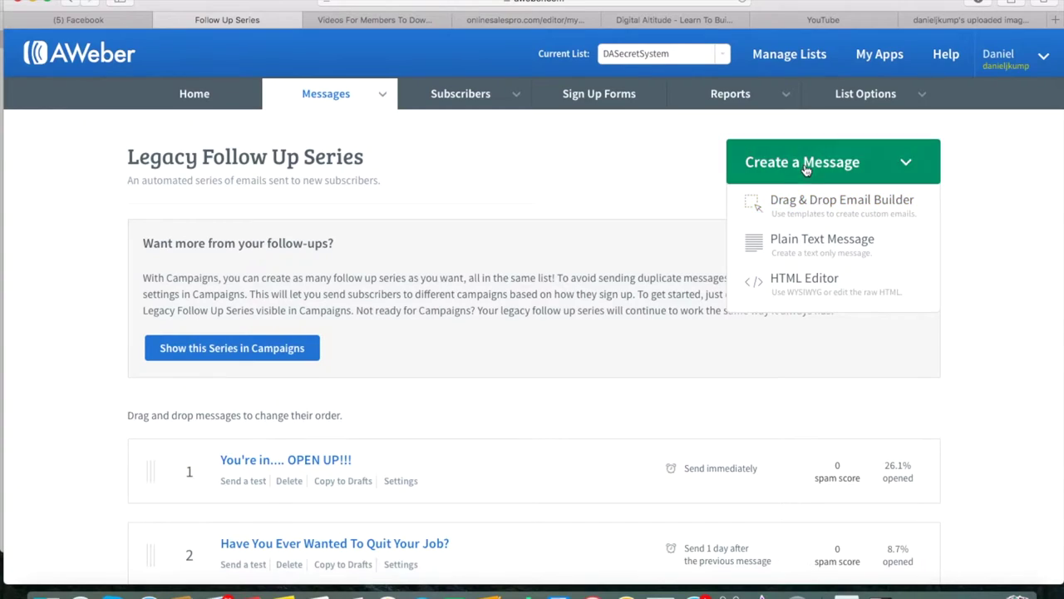
left_click(807, 213)
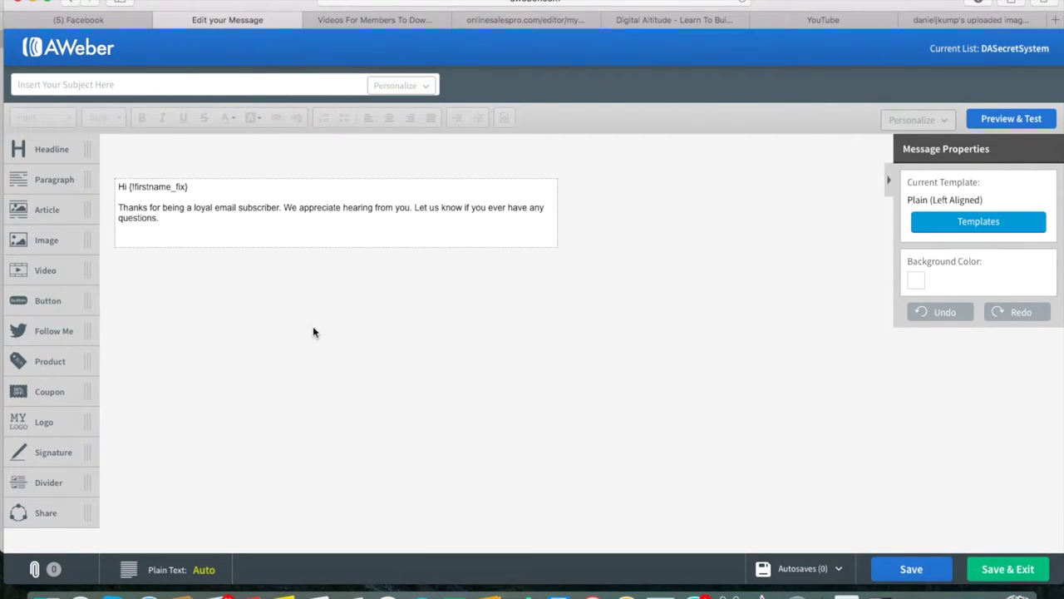
left_click(83, 80)
- Replace the greeting with "Hey", the sender's first name and "here . . .", and delete the placeholder thank-you text below it
left_click(197, 188)
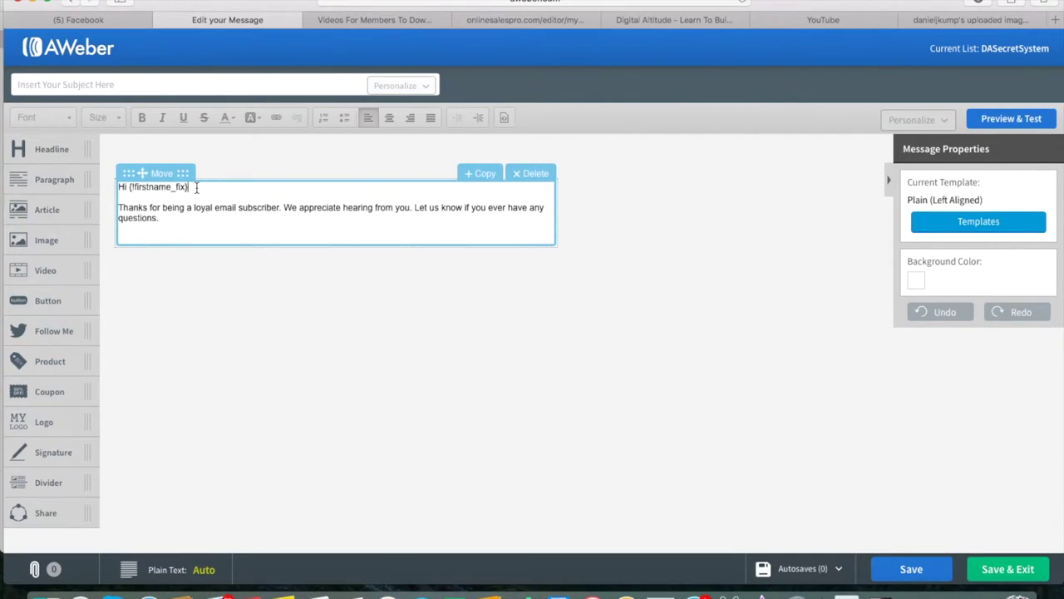
key("BackSpace")
key("BackSpace")
key("BackSpace")
key("BackSpace")
key("BackSpace")
key("BackSpace")
key("BackSpace")
key("BackSpace")
key("BackSpace")
key("BackSpace")
key("BackSpace")
key("BackSpace")
key("BackSpace")
key("BackSpace")
key("BackSpace")
key("BackSpace")
key("BackSpace")
key("BackSpace")
type("ey")
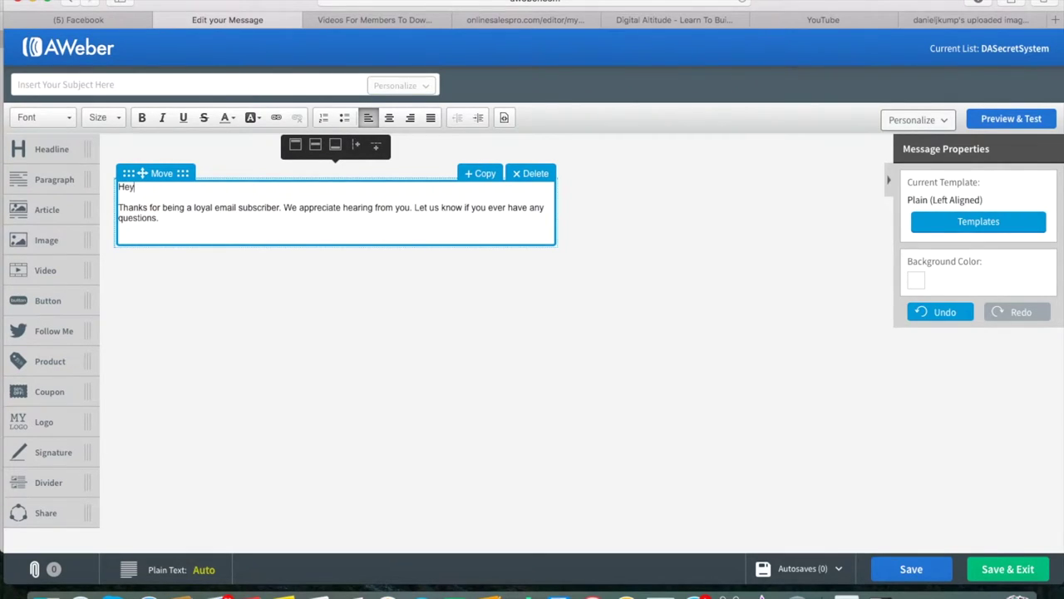
type(" Daniel here . . .")
left_click_drag(121, 208, 160, 217)
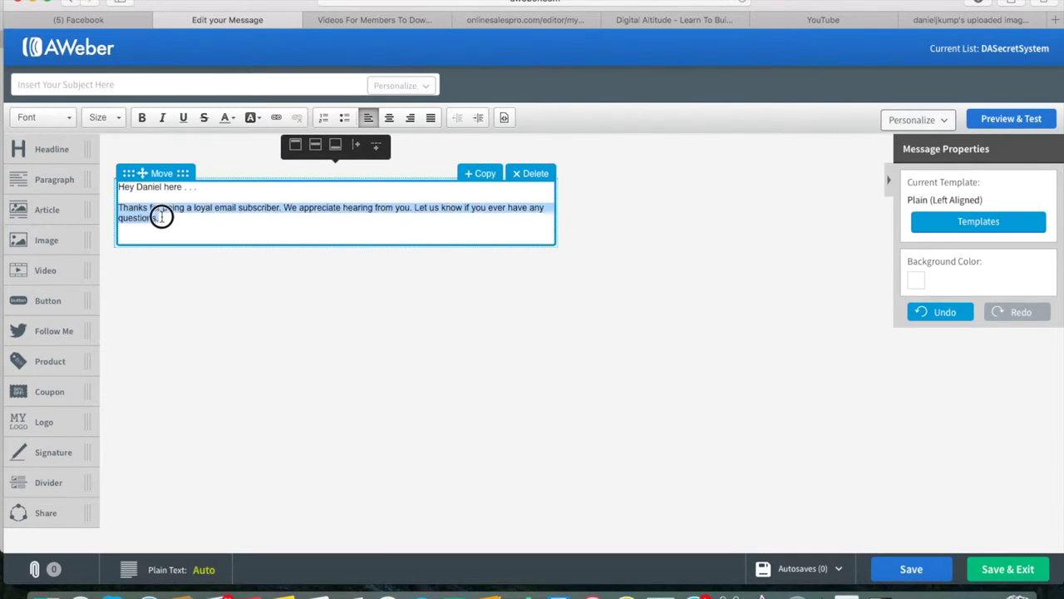
key("BackSpace")
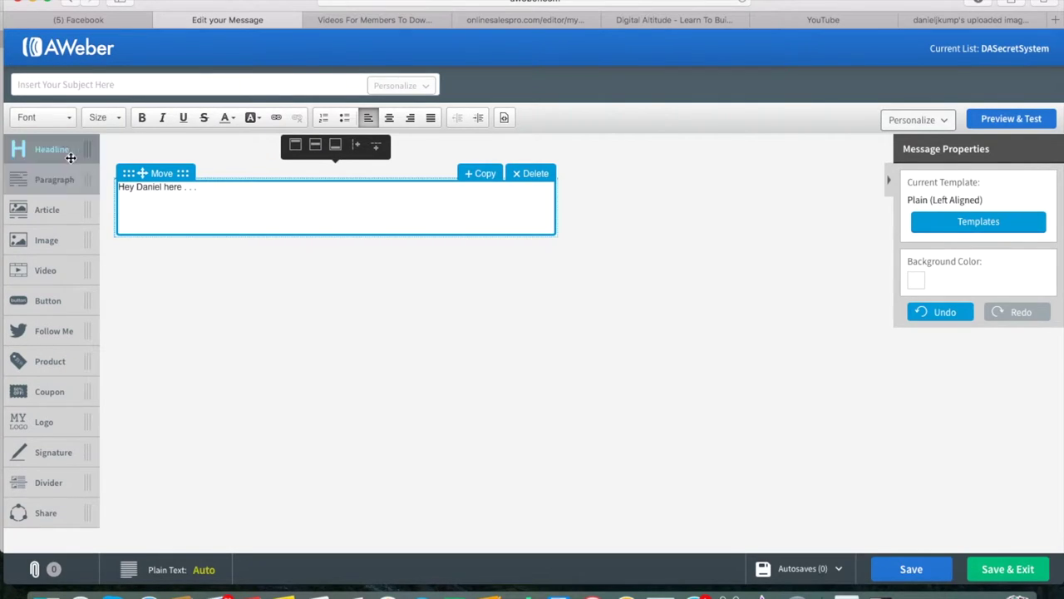
- Add a headline block above the greeting text and insert a blank line before the greeting
left_click_drag(68, 154, 57, 208)
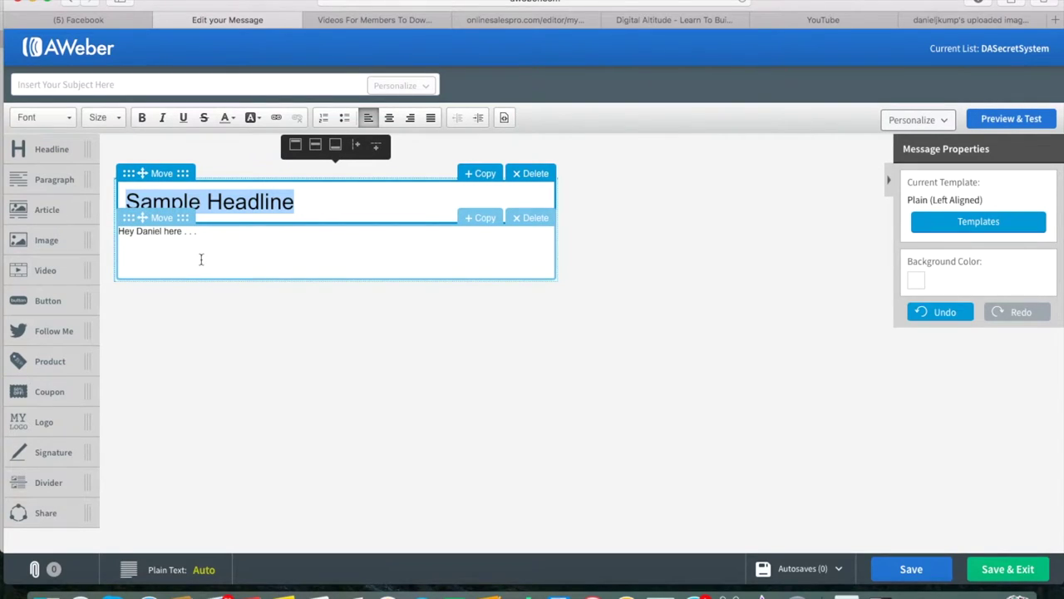
left_click(121, 233)
key("Return")
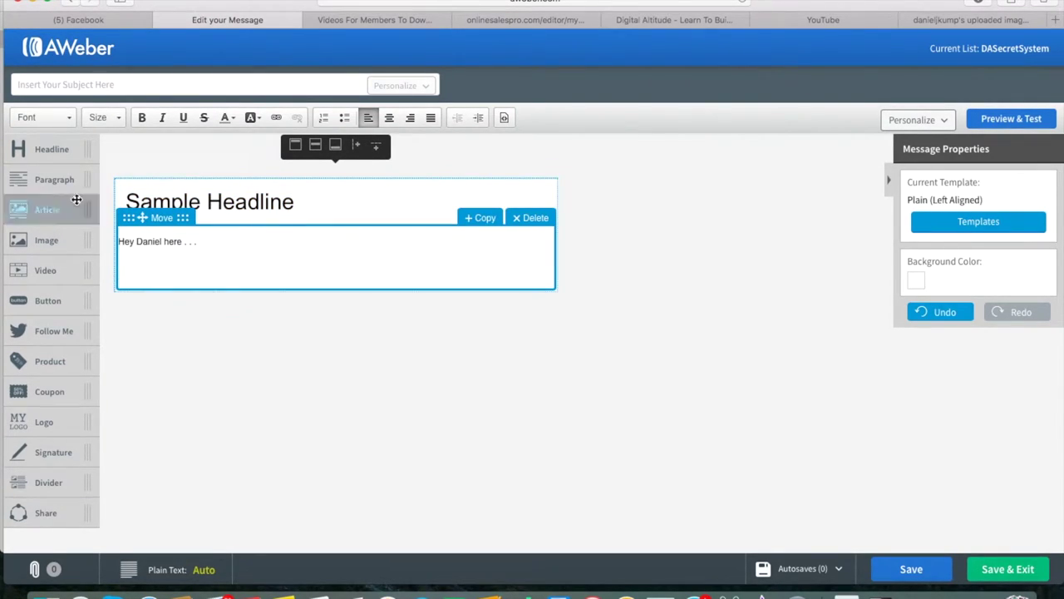
- Below the greeting, add an image block, a paragraph block reading "hldhdhd" and a second image block
left_click_drag(71, 243, 294, 344)
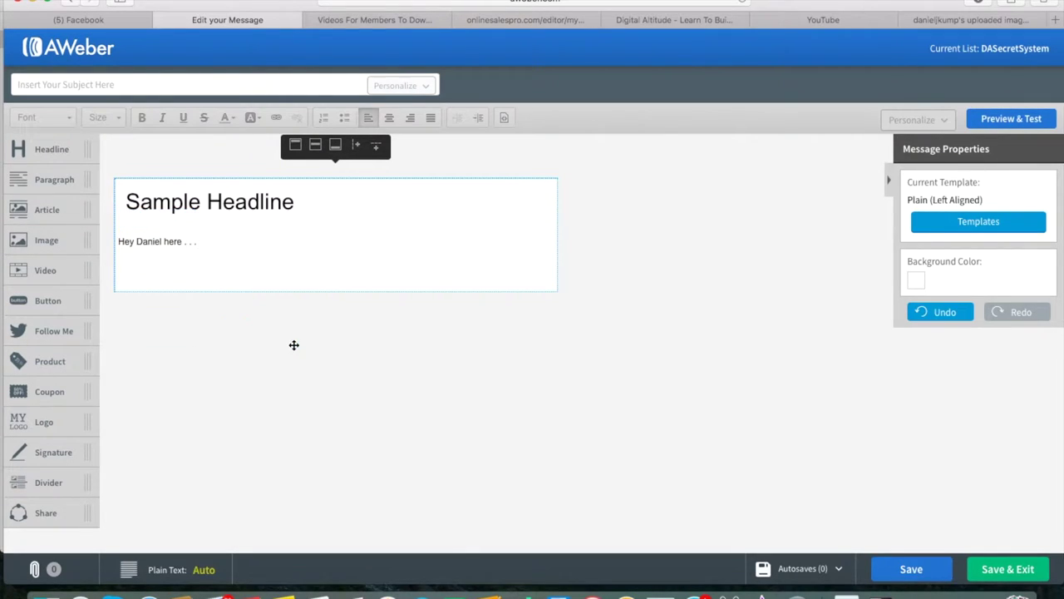
left_click_drag(72, 242, 242, 316)
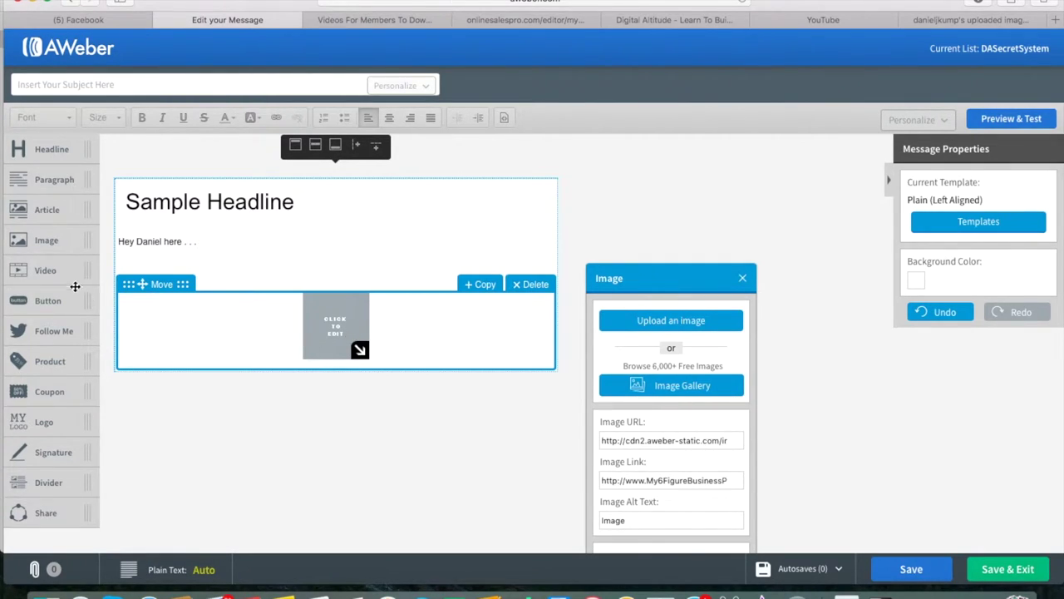
left_click_drag(59, 182, 277, 413)
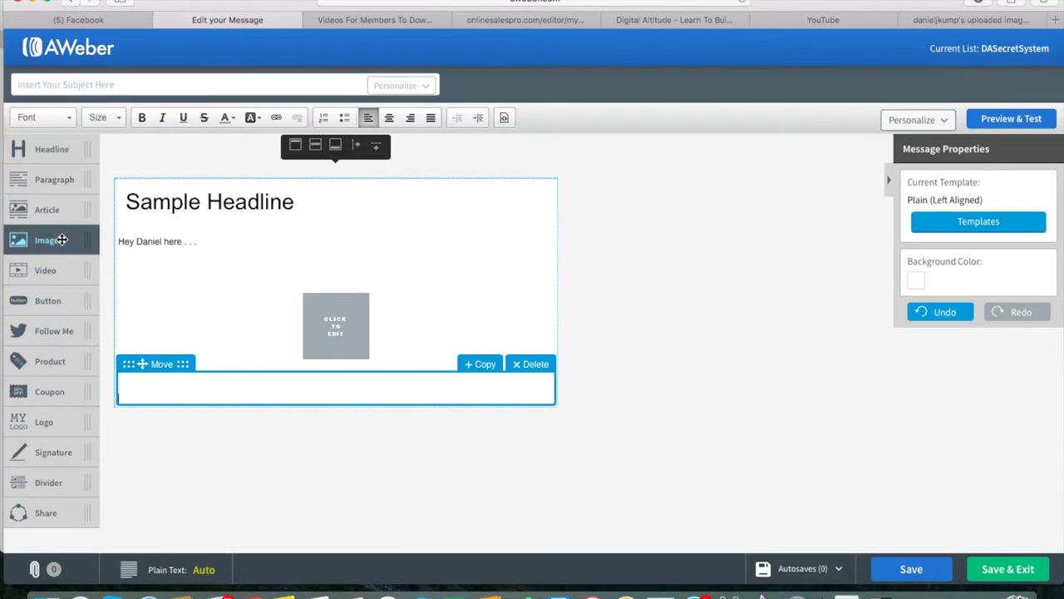
left_click_drag(62, 238, 317, 439)
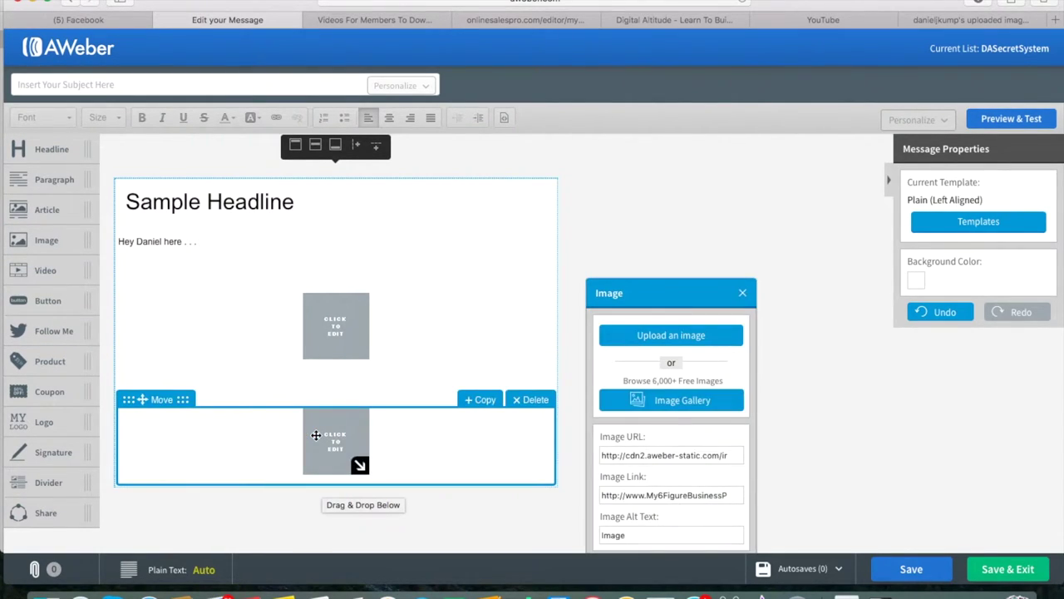
left_click(302, 399)
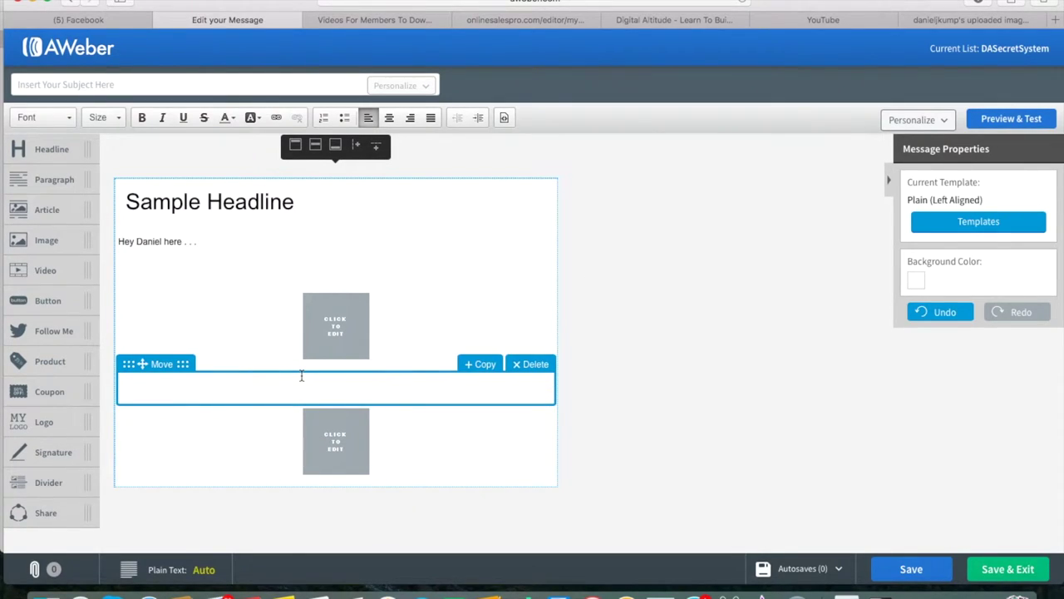
type("hjdhdhd")
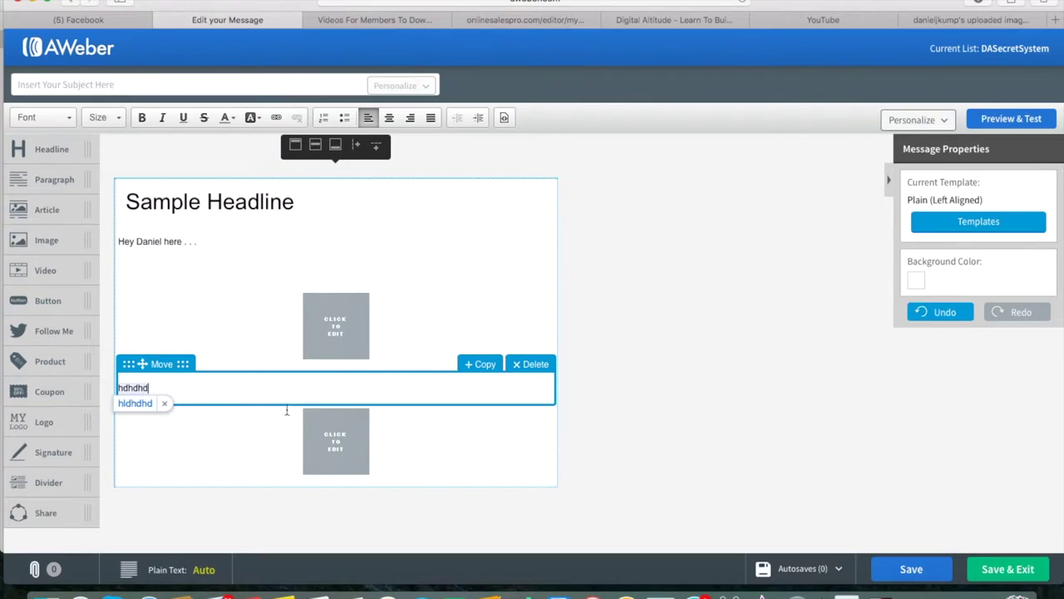
- Upload the "Lets connect... facebook" picture from the Photos library into the lower image block
left_click(274, 441)
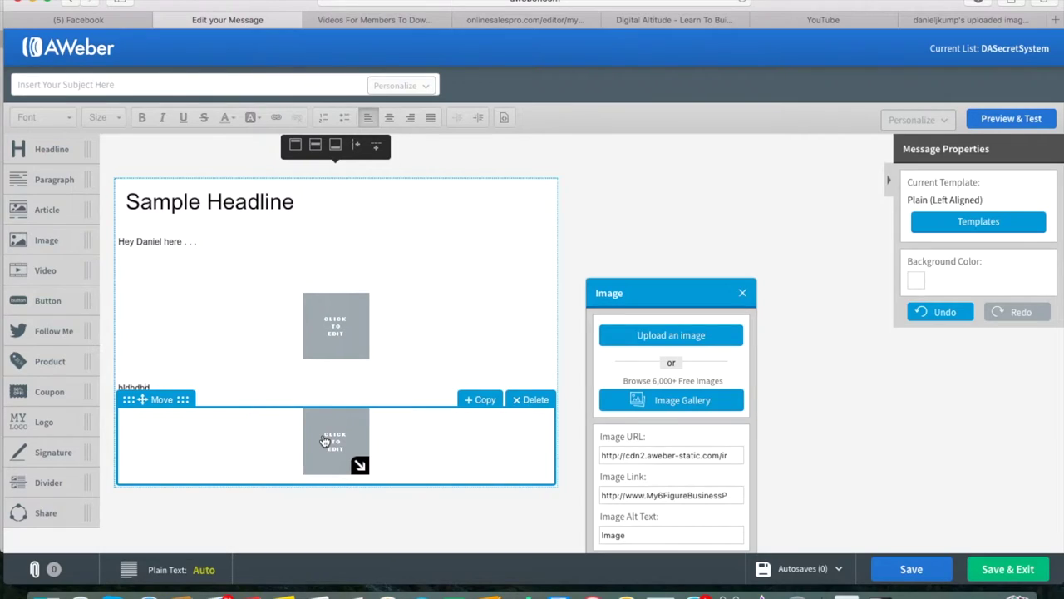
scroll(557, 407, "down", 2)
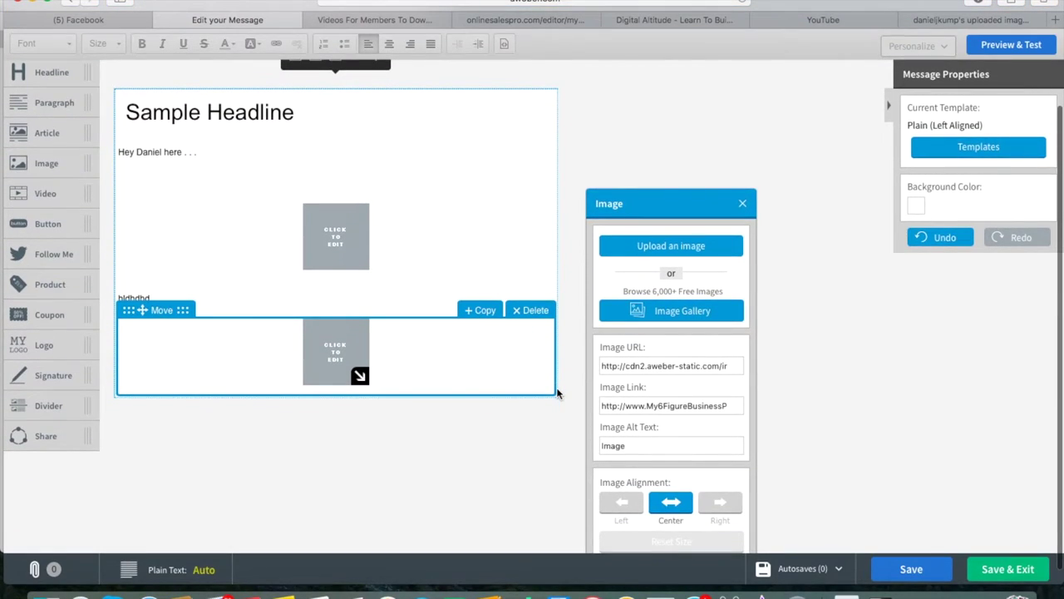
left_click(645, 246)
scroll(324, 250, "down", 5)
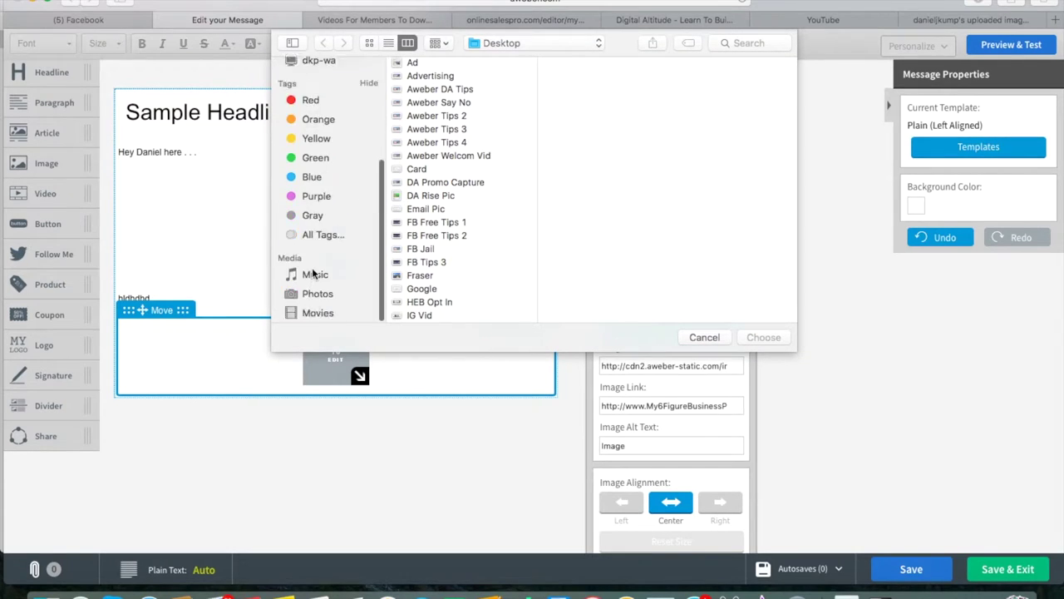
left_click(318, 294)
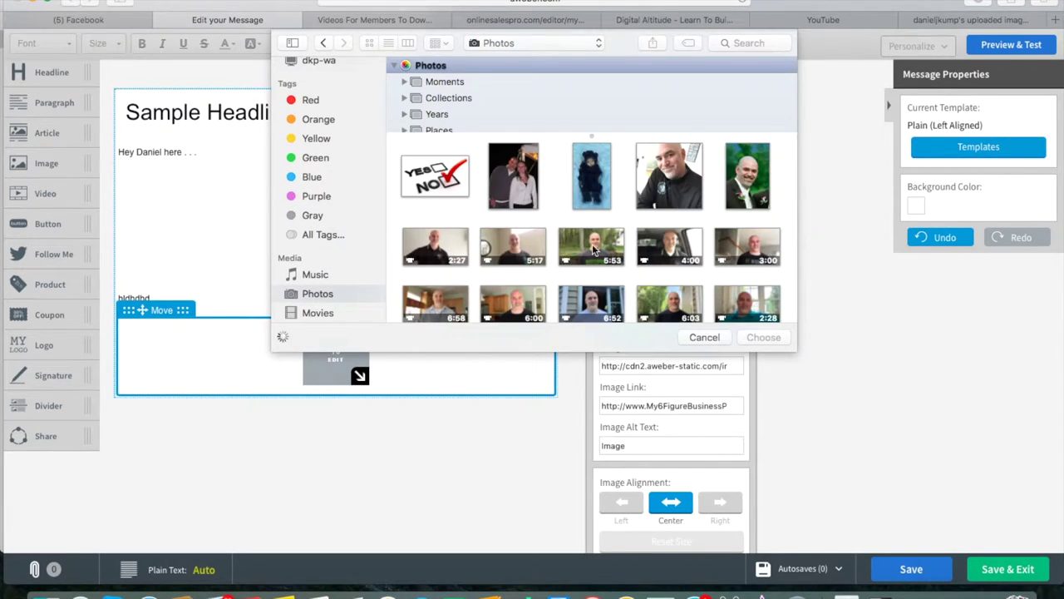
scroll(592, 244, "down", 10)
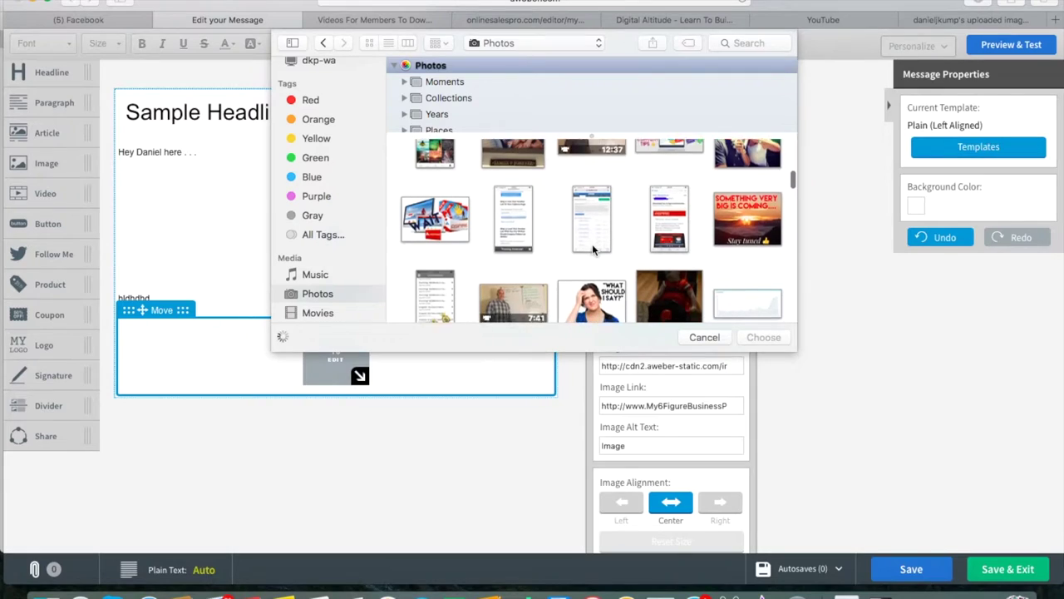
scroll(592, 243, "down", 5)
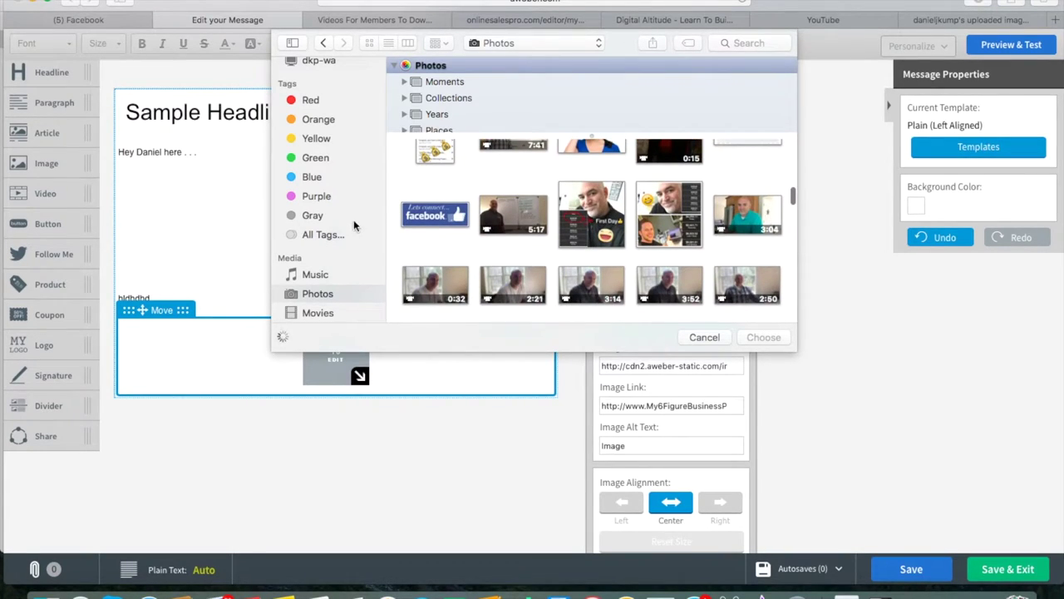
double_click(438, 218)
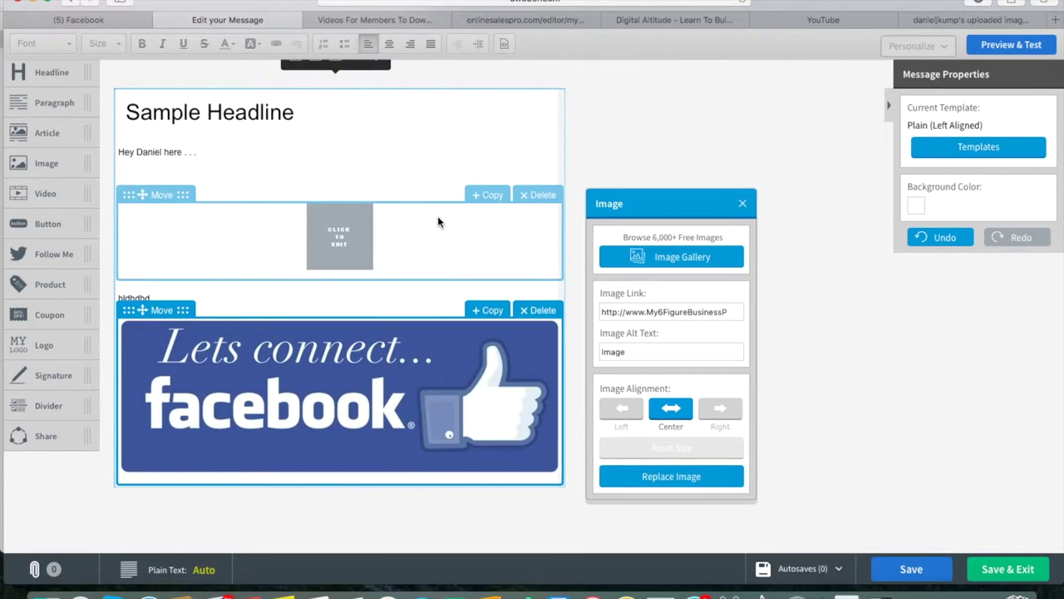
- Shrink the Facebook image to somewhat under half the message width and align it to the center
left_click(629, 409)
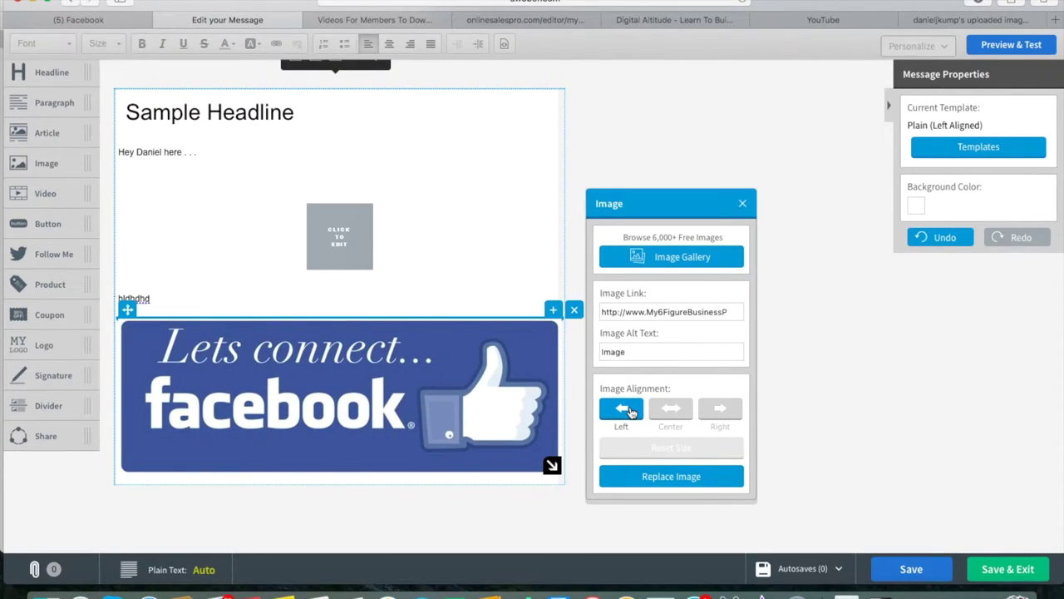
left_click(677, 412)
left_click_drag(552, 466, 424, 401)
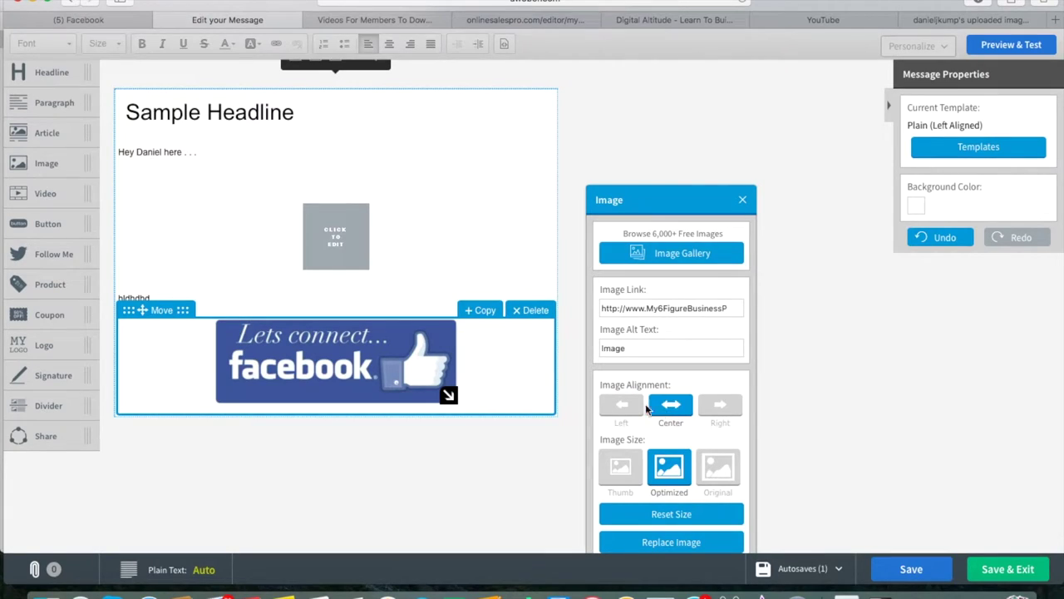
left_click(631, 405)
left_click(672, 406)
left_click_drag(447, 394, 433, 380)
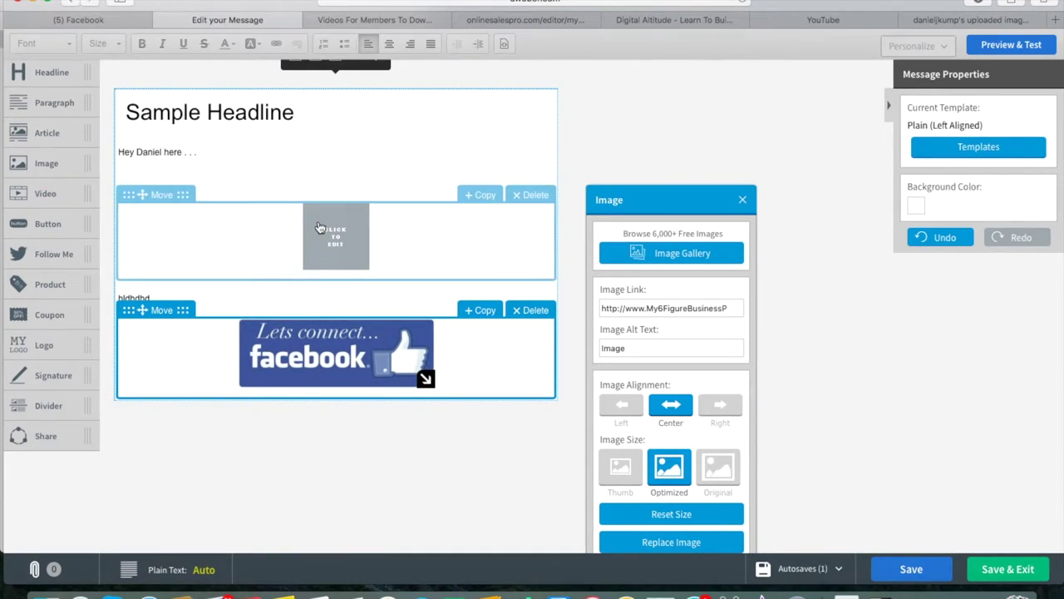
- Select the upper image block, then switch to Imgur and copy the direct link of the "DA Promo Capture" image
left_click(483, 242)
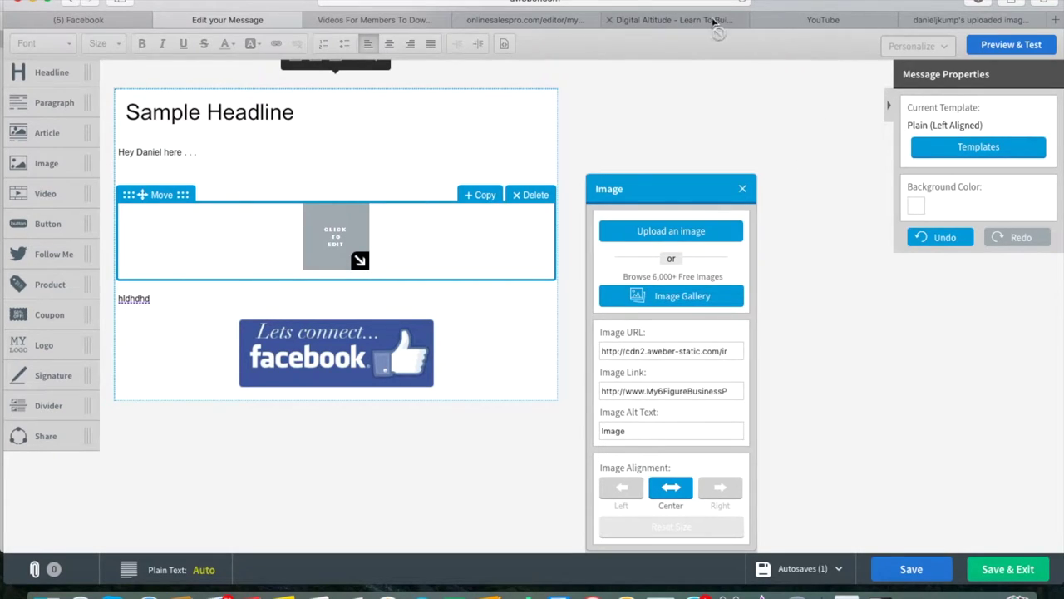
left_click(959, 20)
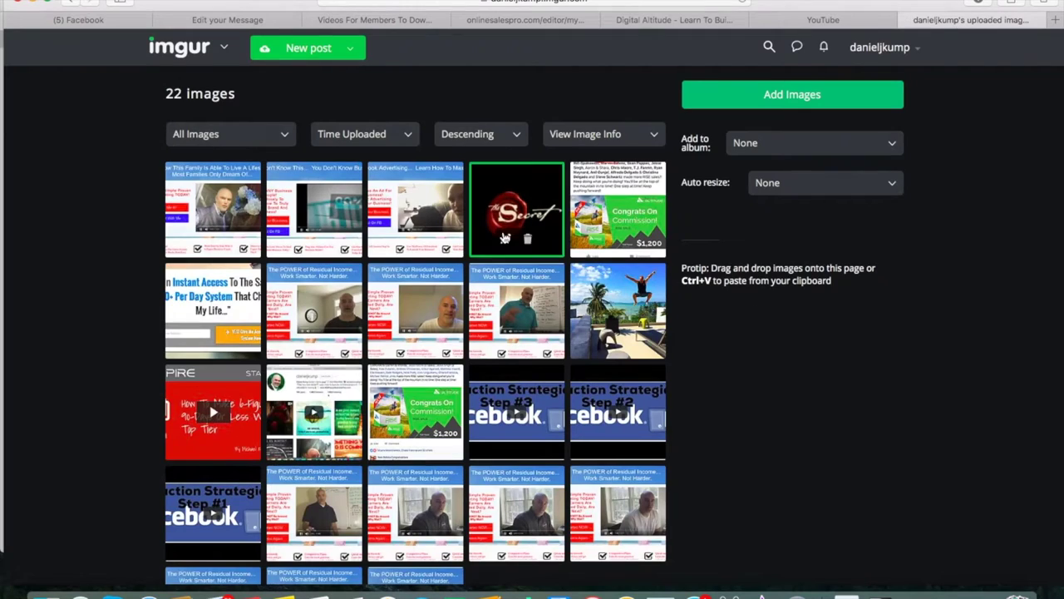
left_click(216, 212)
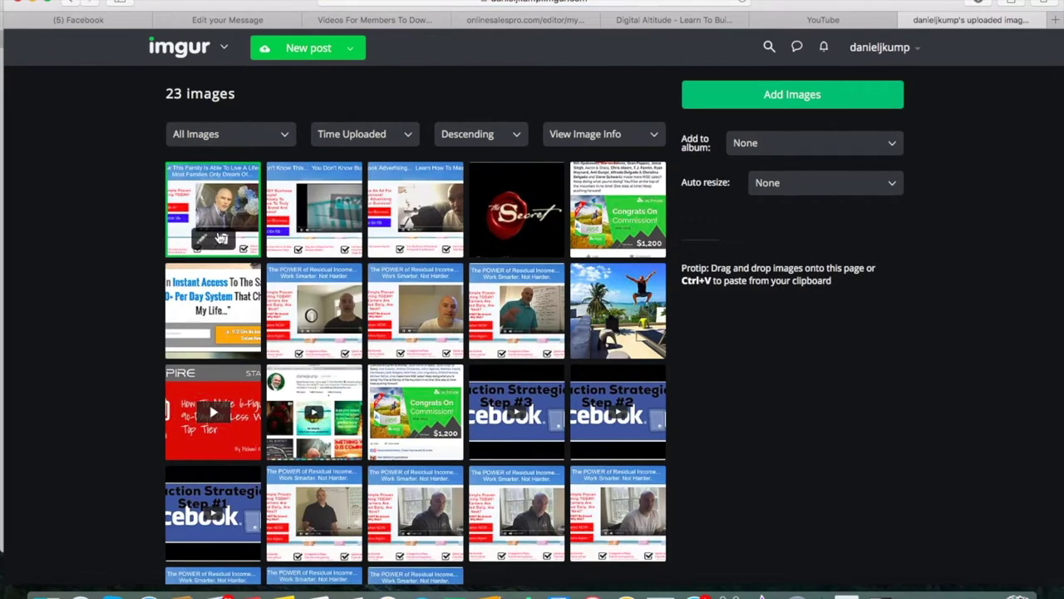
left_click(231, 202)
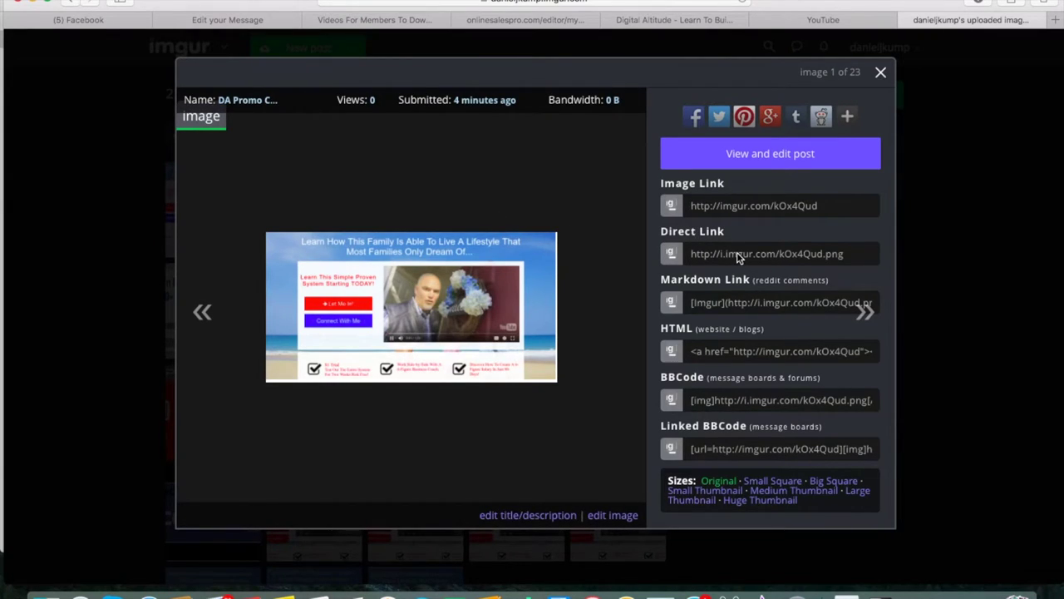
left_click(737, 258)
key("super+c")
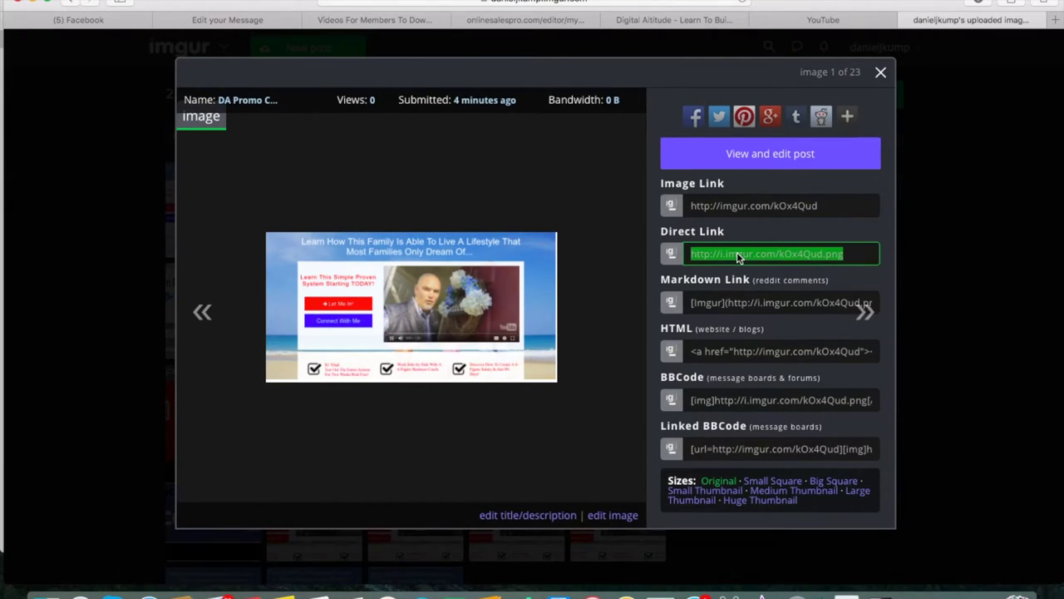
left_click(880, 74)
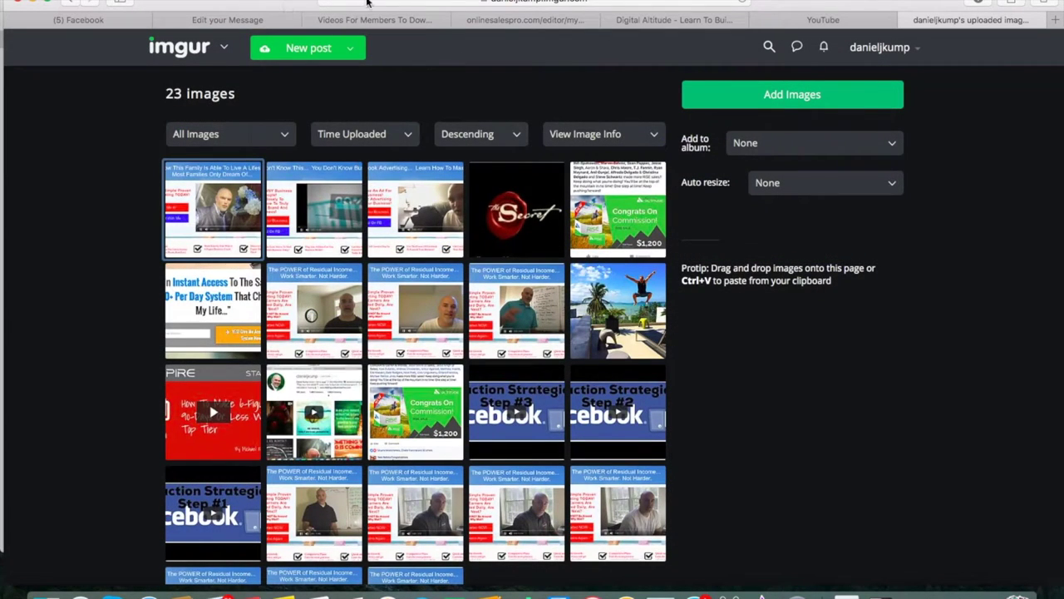
left_click(206, 22)
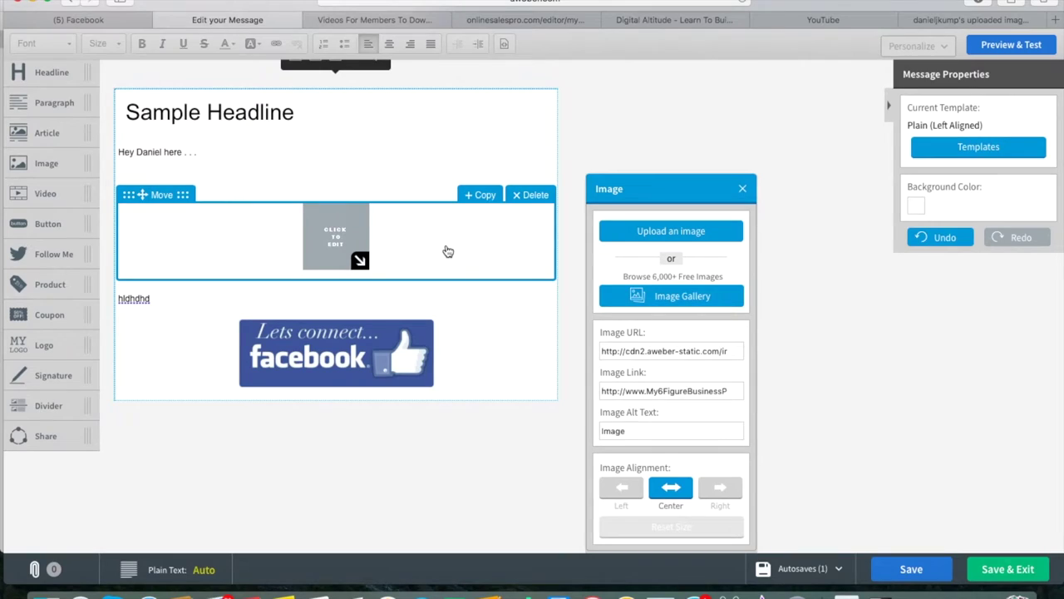
double_click(661, 351)
triple_click(661, 351)
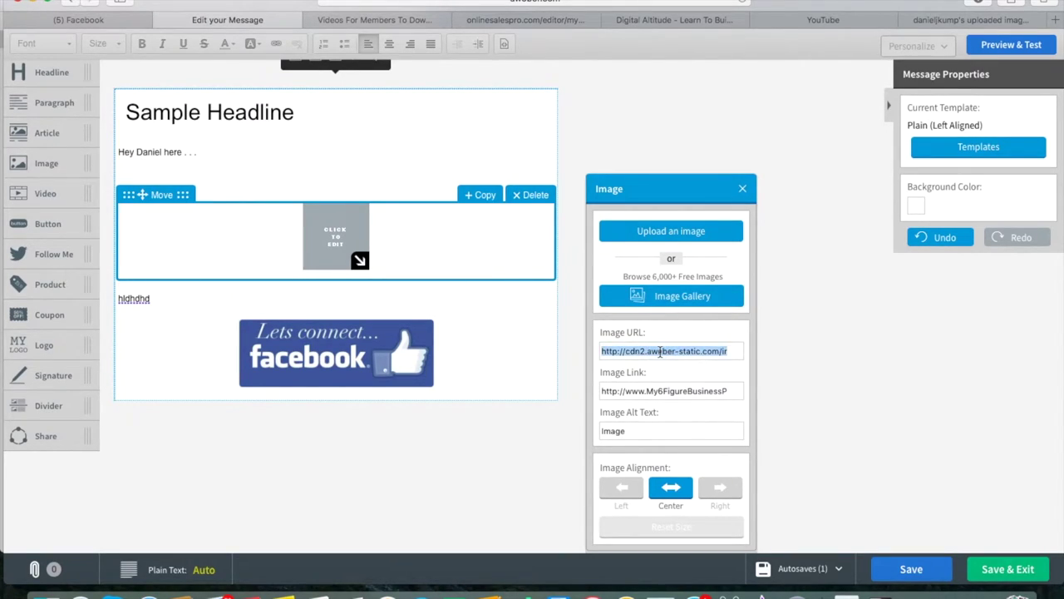
key("BackSpace")
key("super+v")
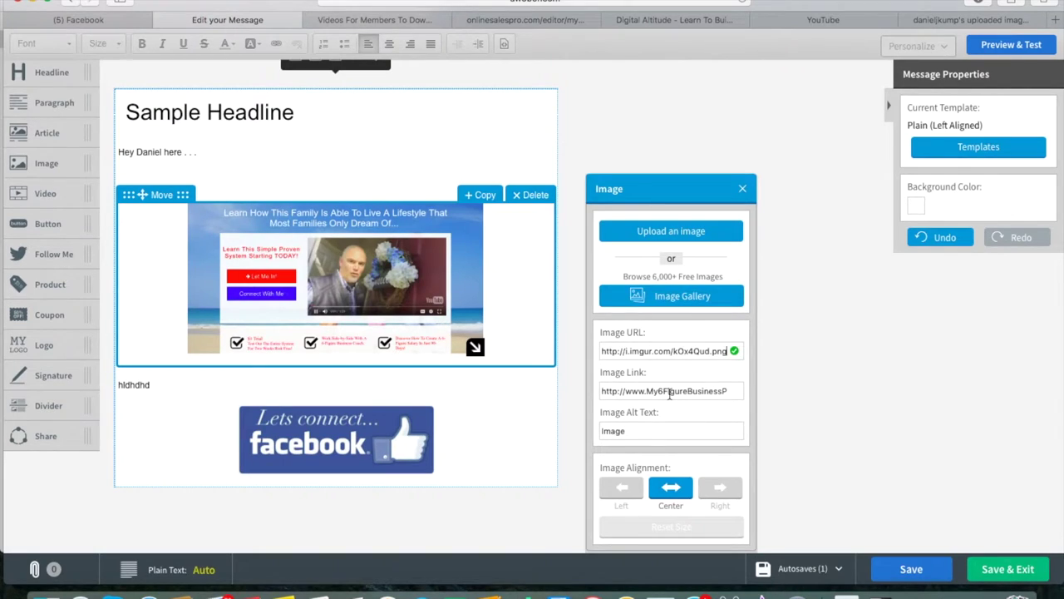
- Copy the aweberdapromovideo page address from Online Sales Pro, return to AWeber and set it as the upper image's Image Link
left_click(508, 21)
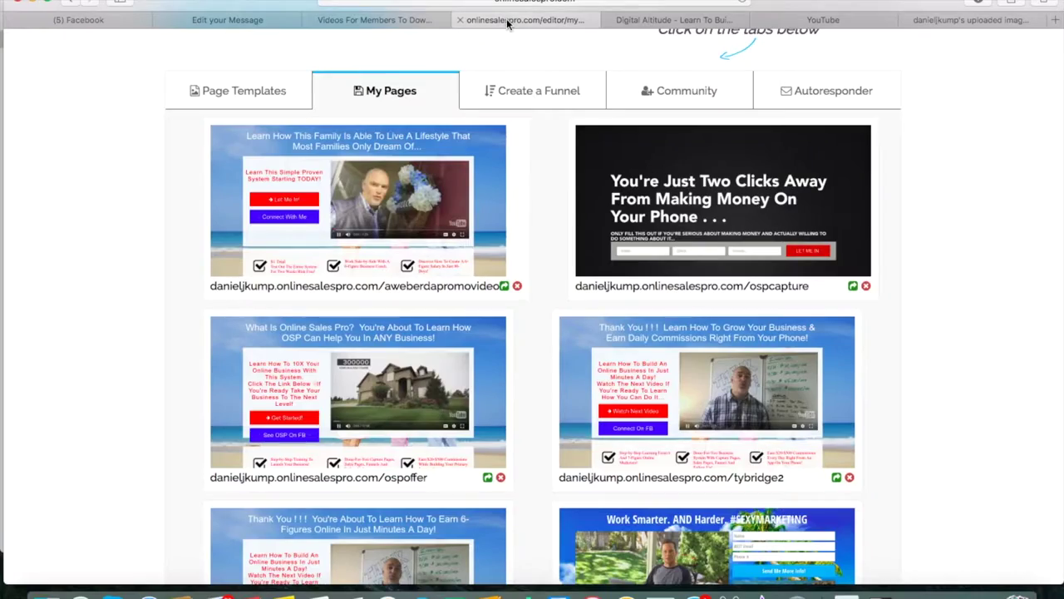
triple_click(368, 285)
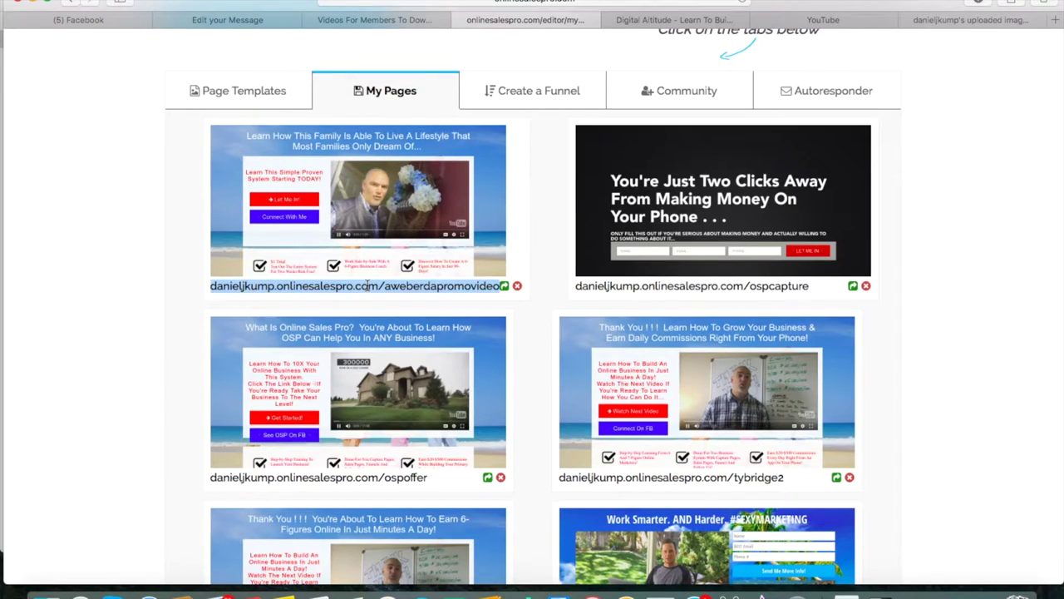
left_click(227, 20)
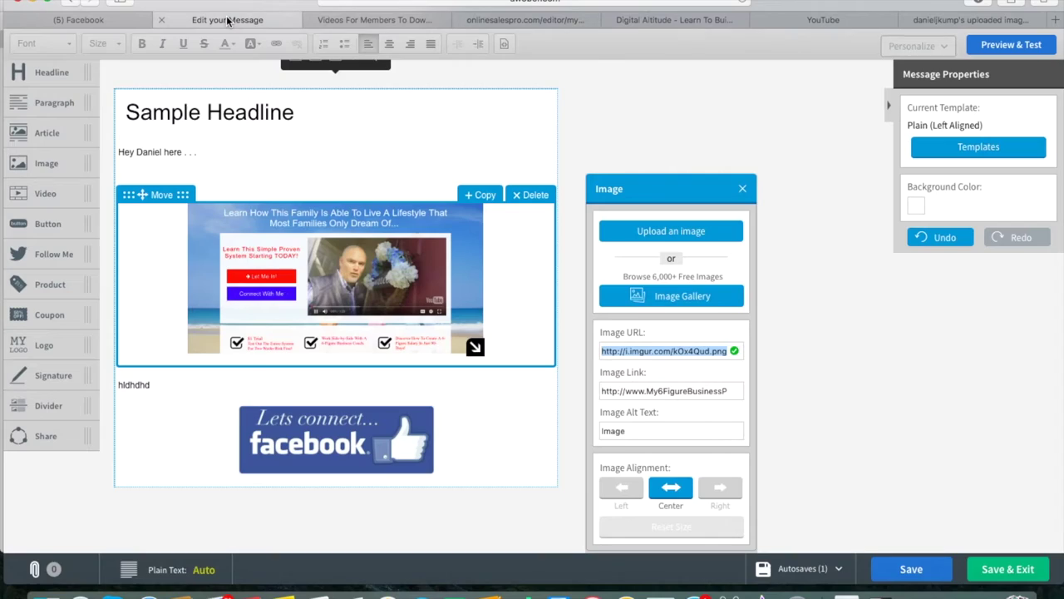
left_click(644, 392)
key("super+a")
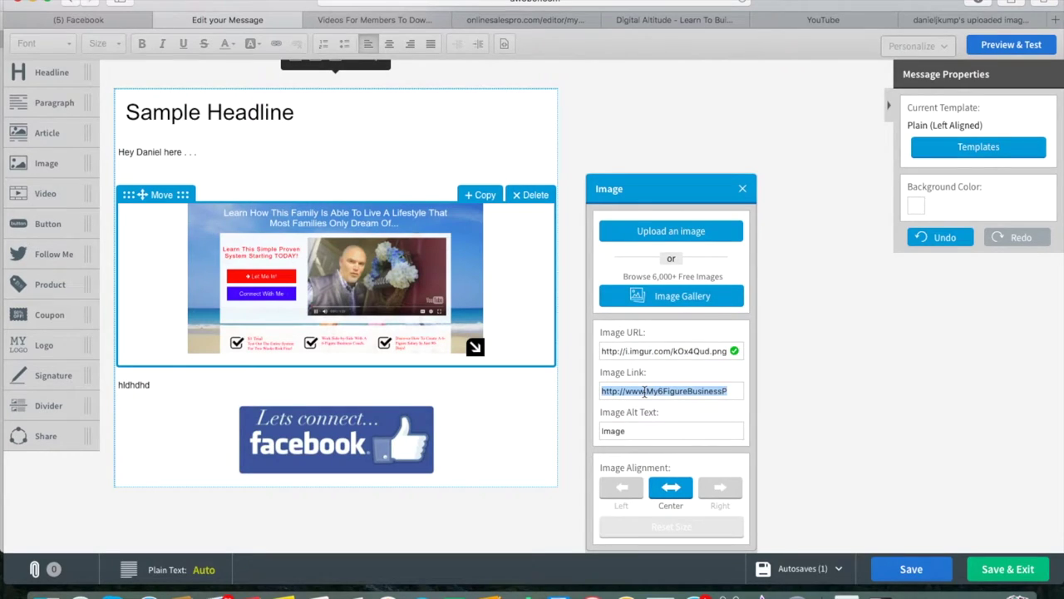
key("BackSpace")
key("super+v")
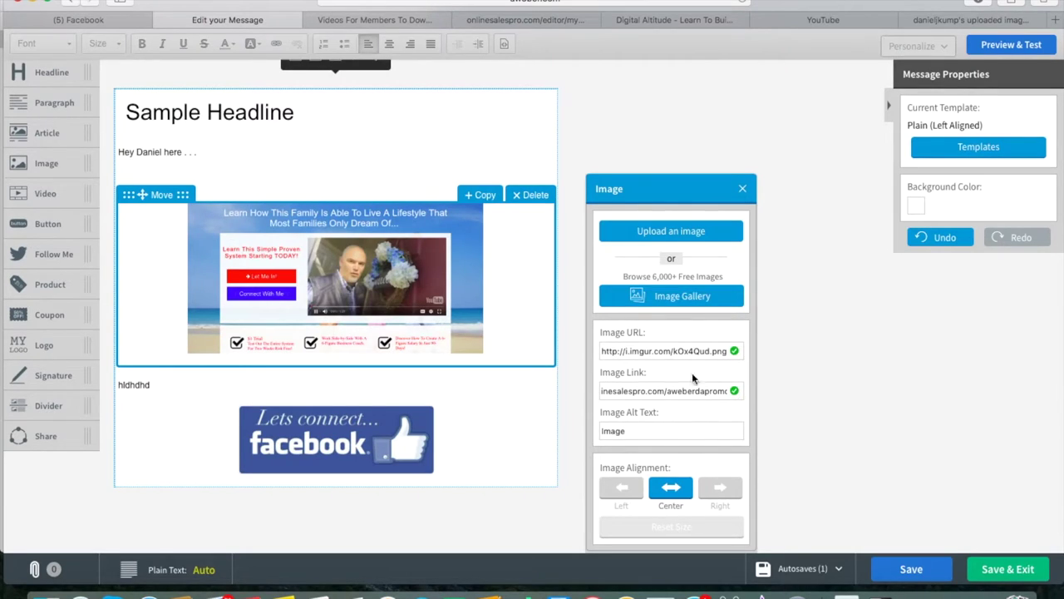
left_click(744, 191)
- Replace the sample headline with "Learn How This Family Is Able To Live A Lifestyle That Most Families Only Dream Of . . ."
scroll(651, 173, "up", 2)
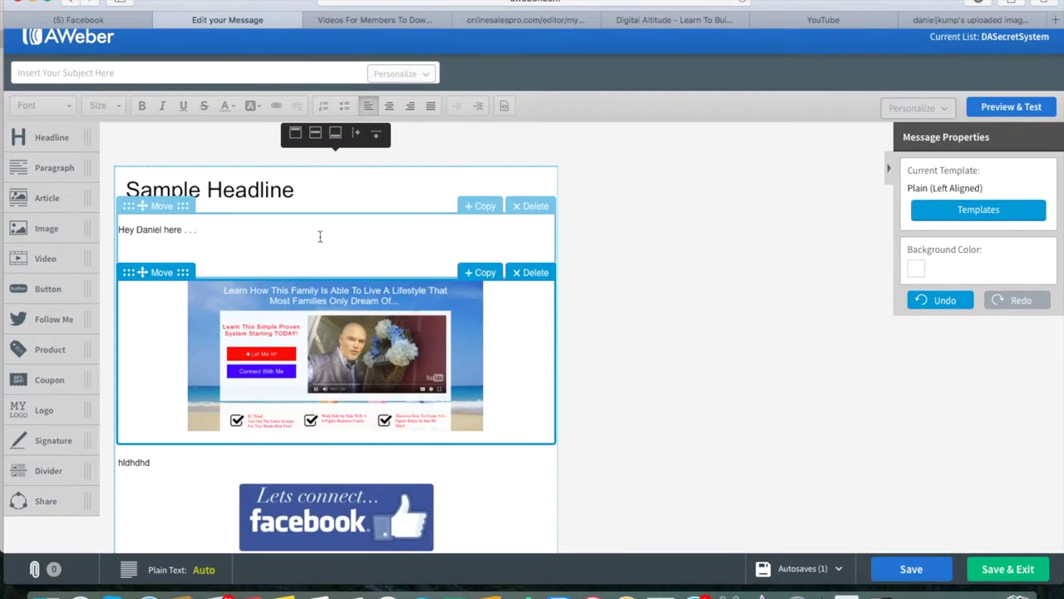
left_click(295, 190)
left_click_drag(295, 190, 126, 191)
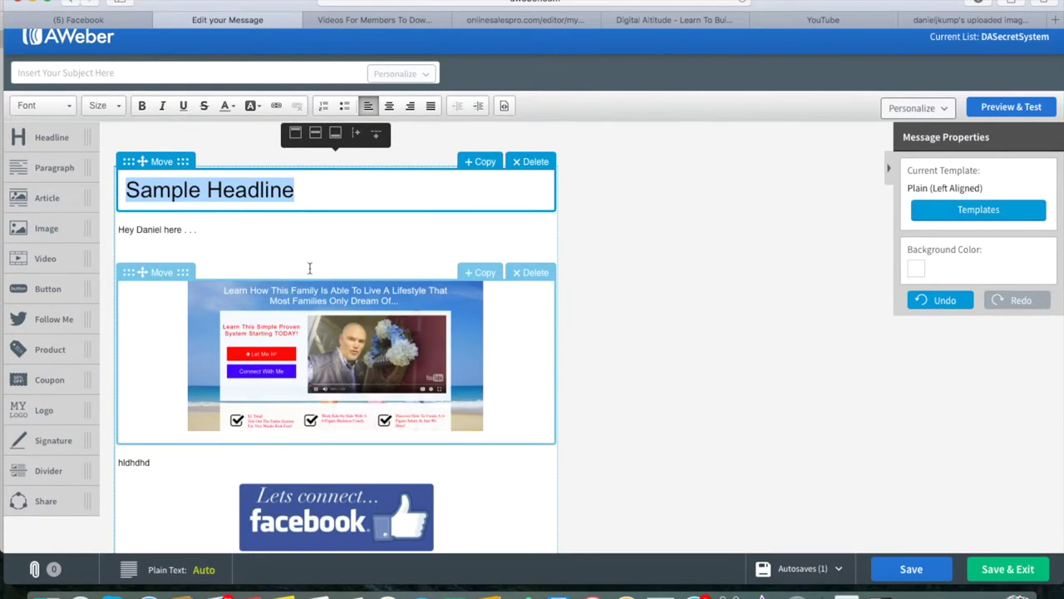
type("L")
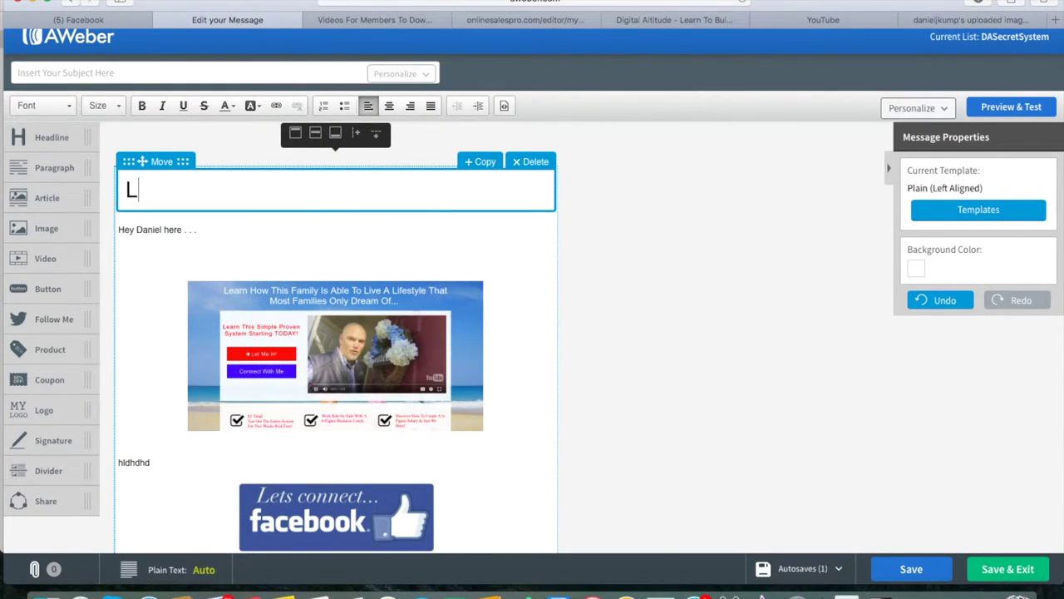
type("earn How Thi")
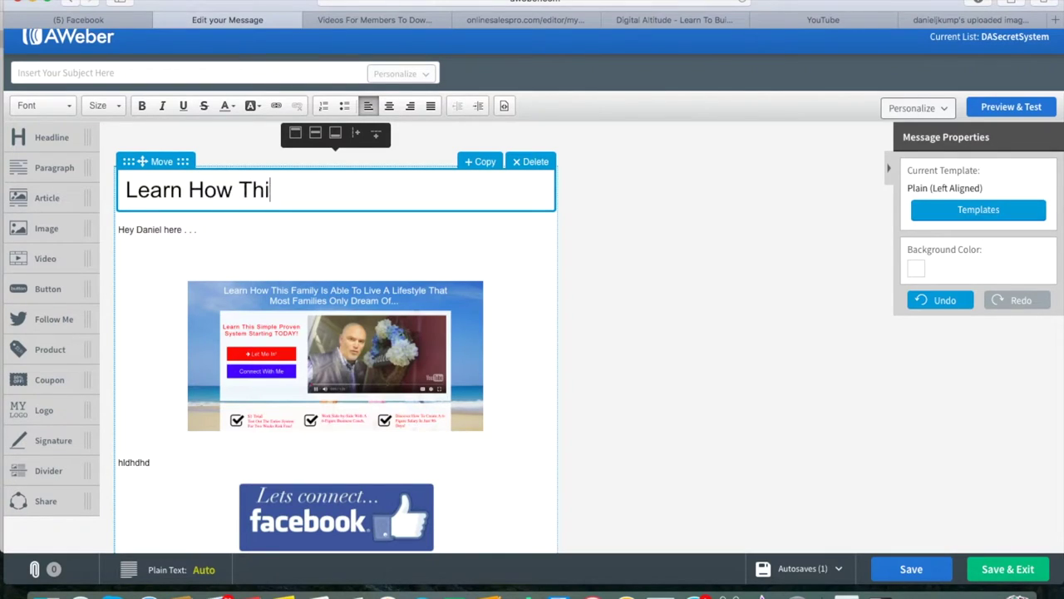
type("s Family")
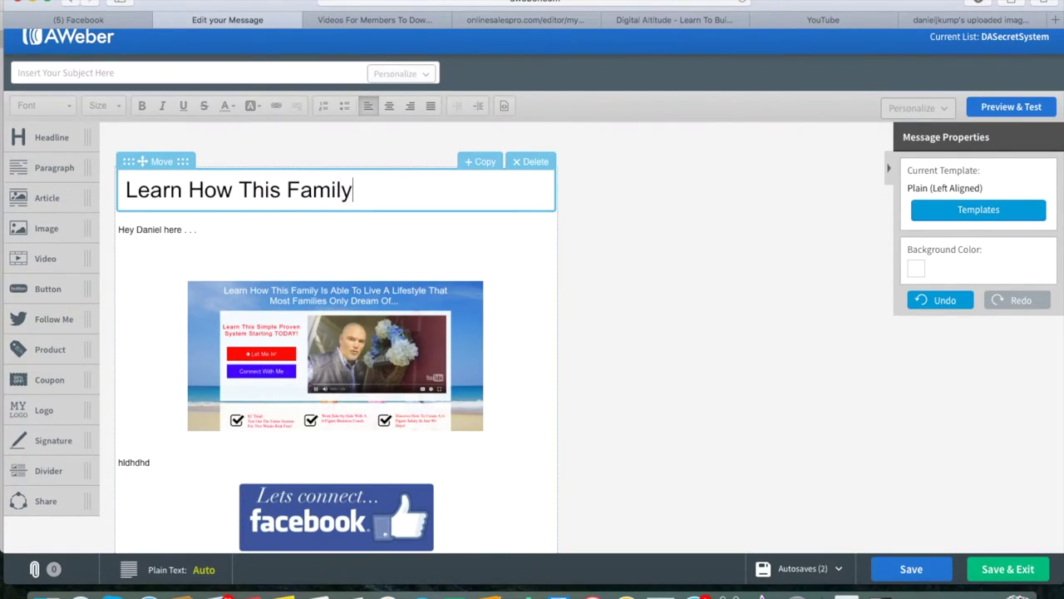
type(" Is AB")
key("BackSpace")
type("ble")
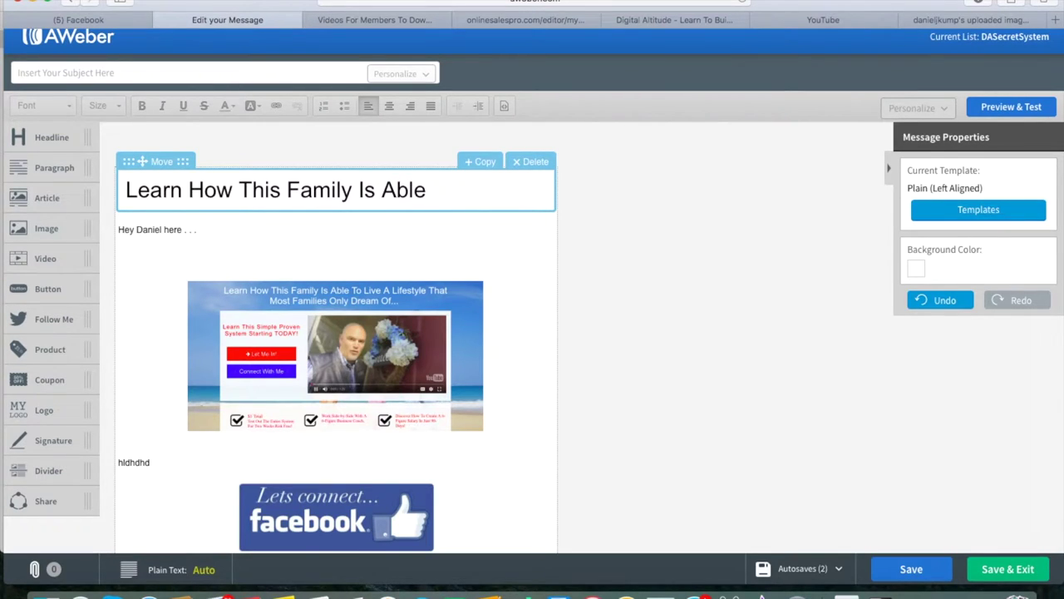
type(" To Live")
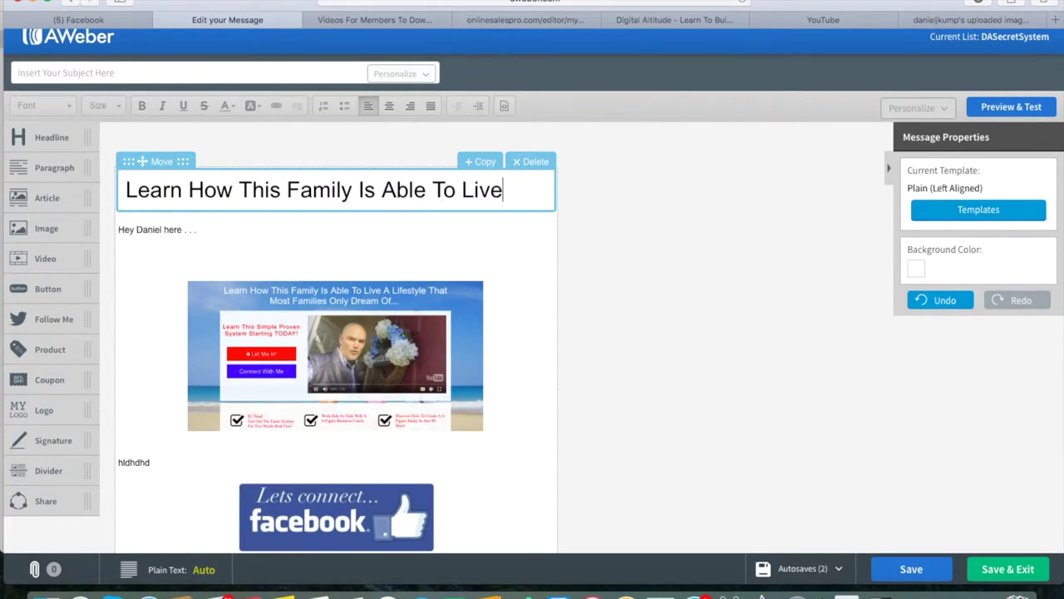
type(" A Lifes")
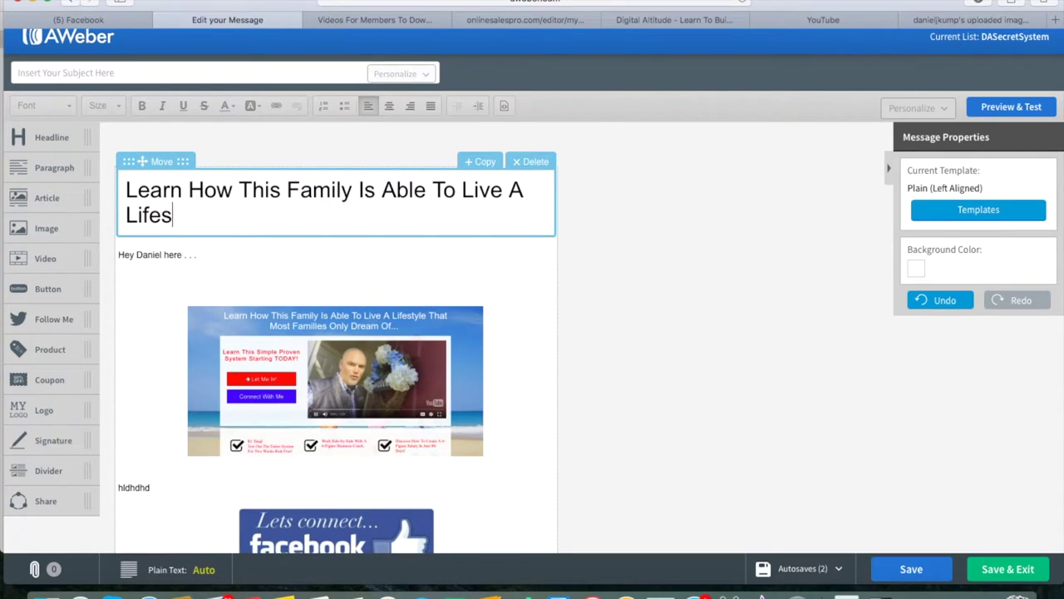
type("tyle Th")
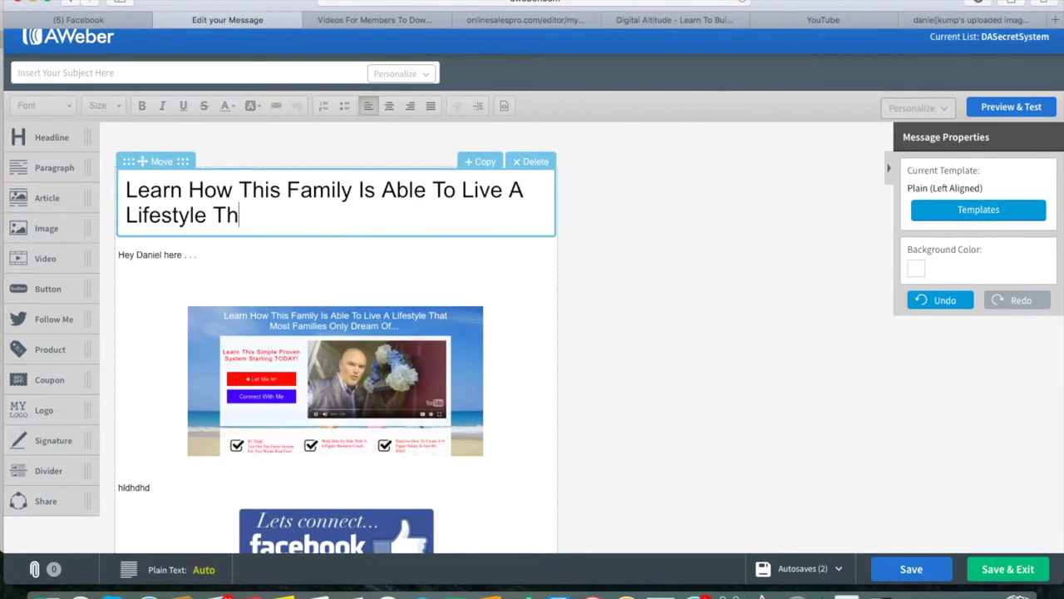
type("at Most F")
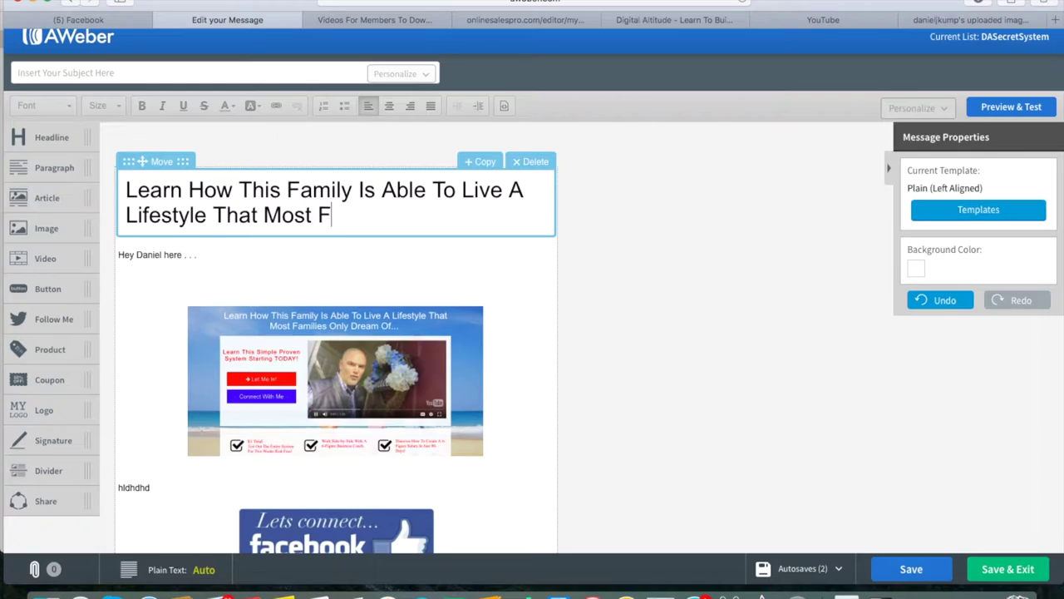
type("amilies Only Dream O")
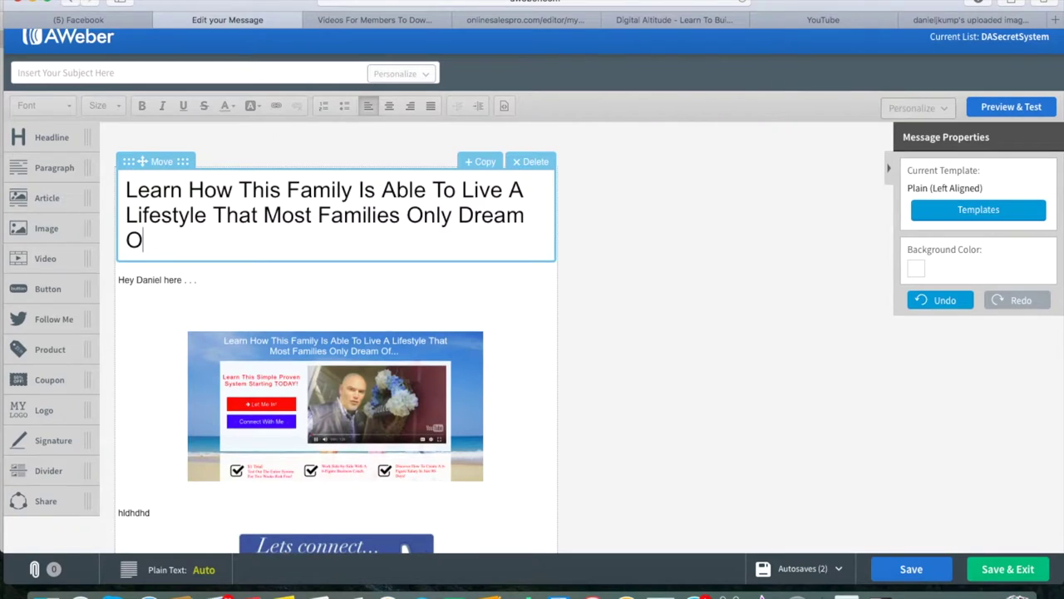
type("f . . .")
- Center the headline and insert a line break before "Only Dream Of . . ."
left_click(129, 190)
left_click_drag(128, 189, 202, 242)
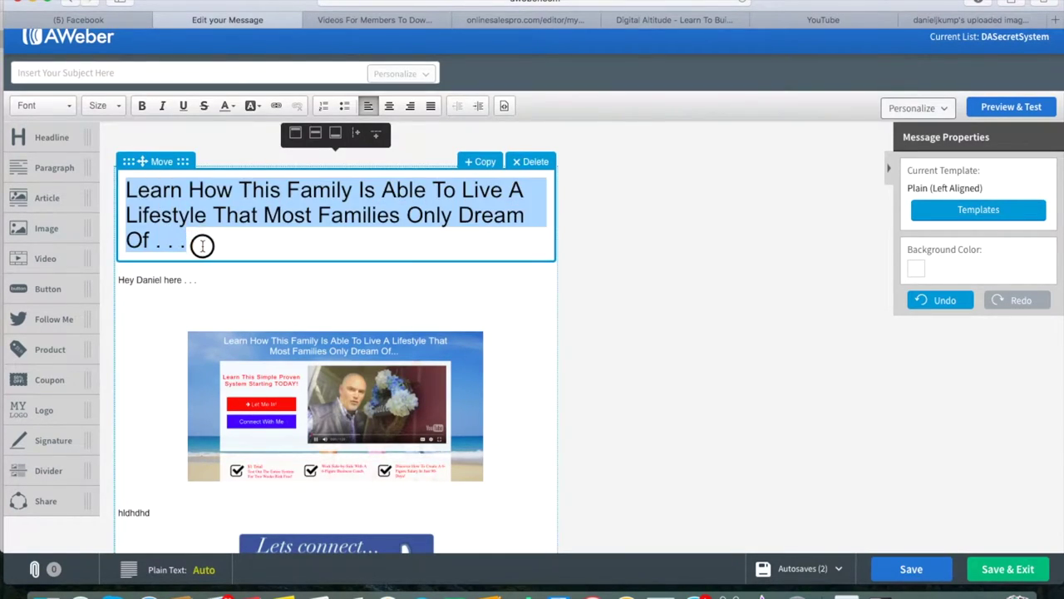
left_click(389, 108)
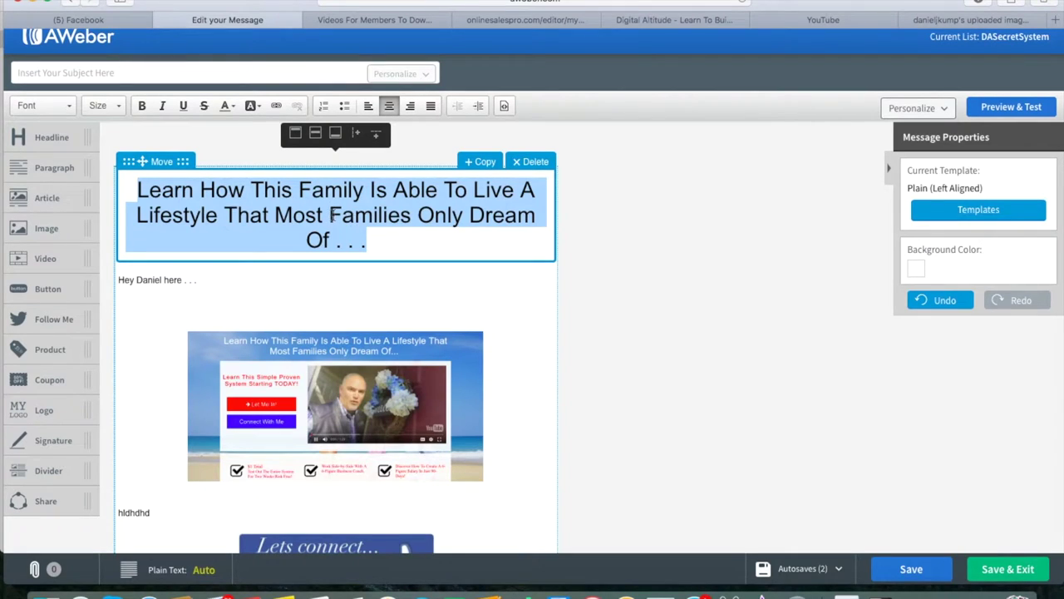
left_click(418, 215)
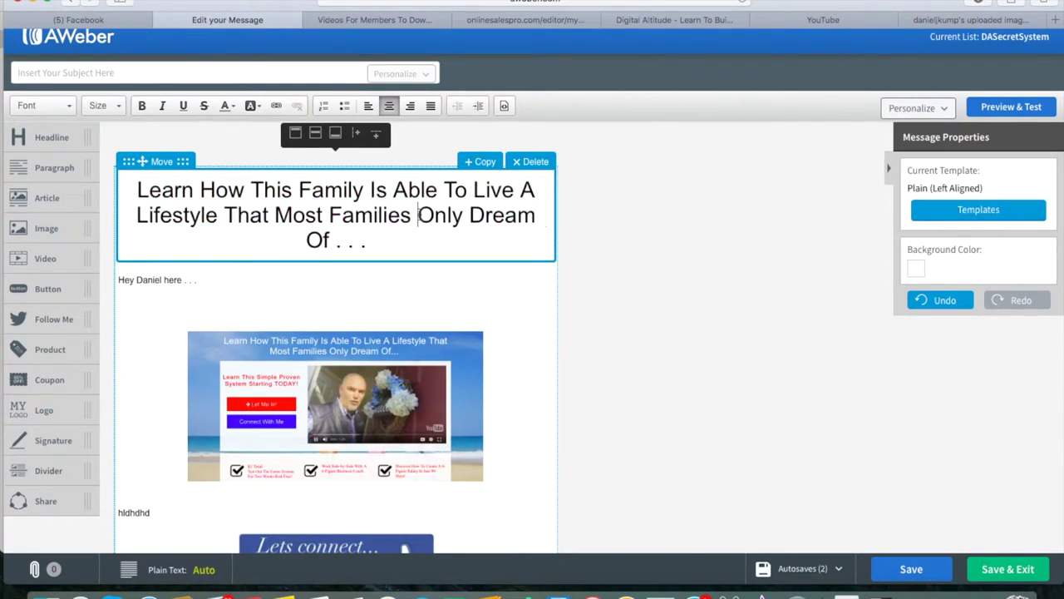
key("shift+Return")
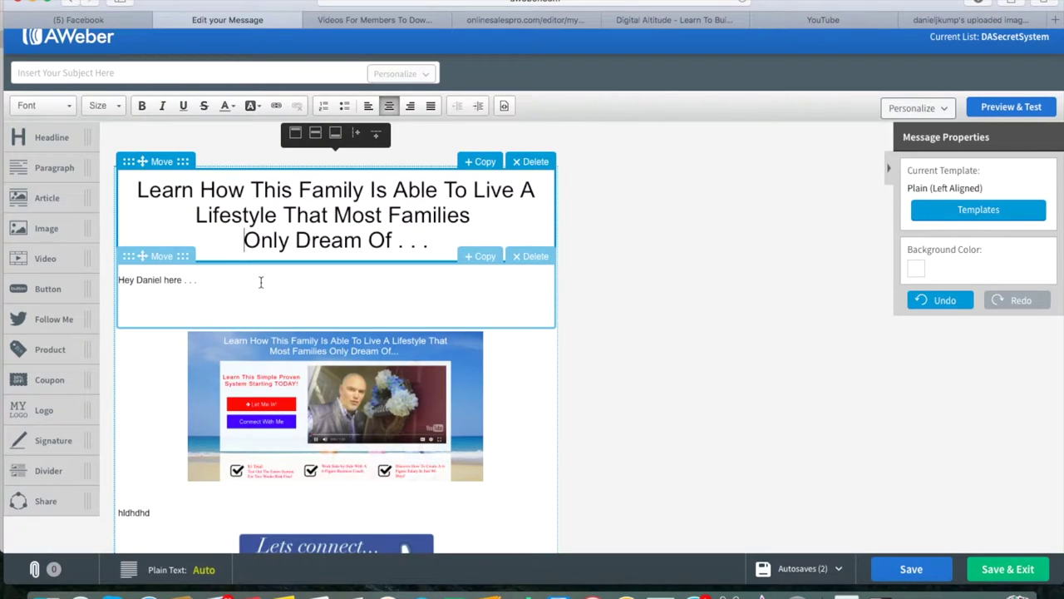
- Make room below the greeting line and add the sentence "Just shot a video earlier today . . ."
left_click(208, 285)
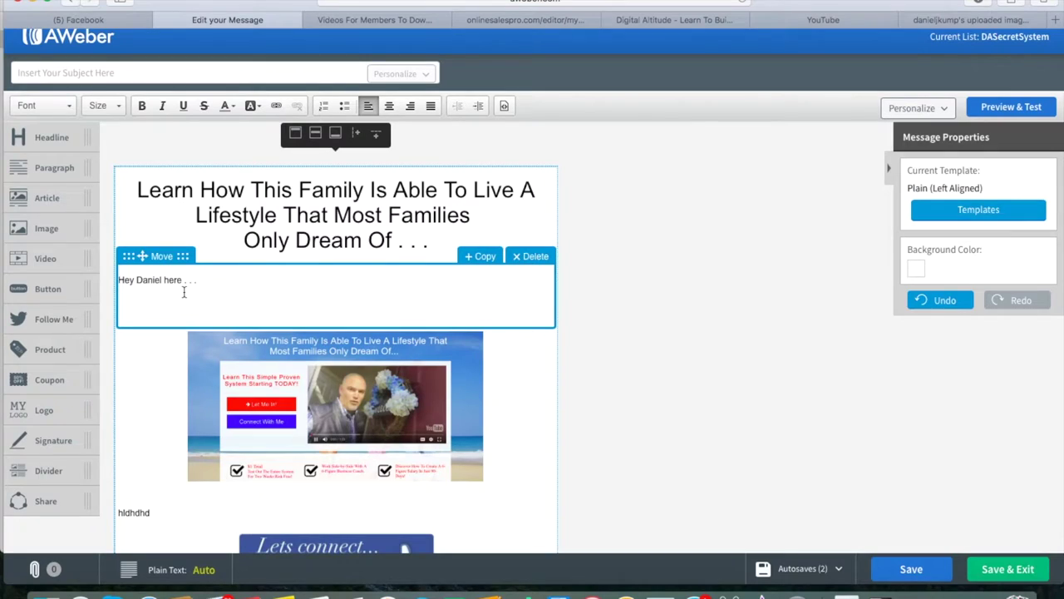
key("Return")
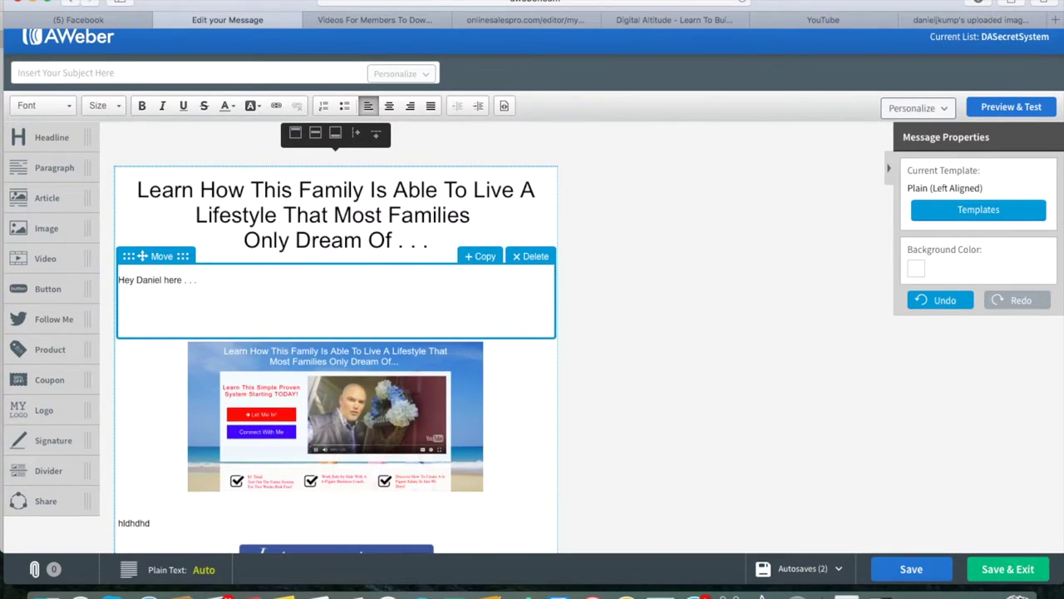
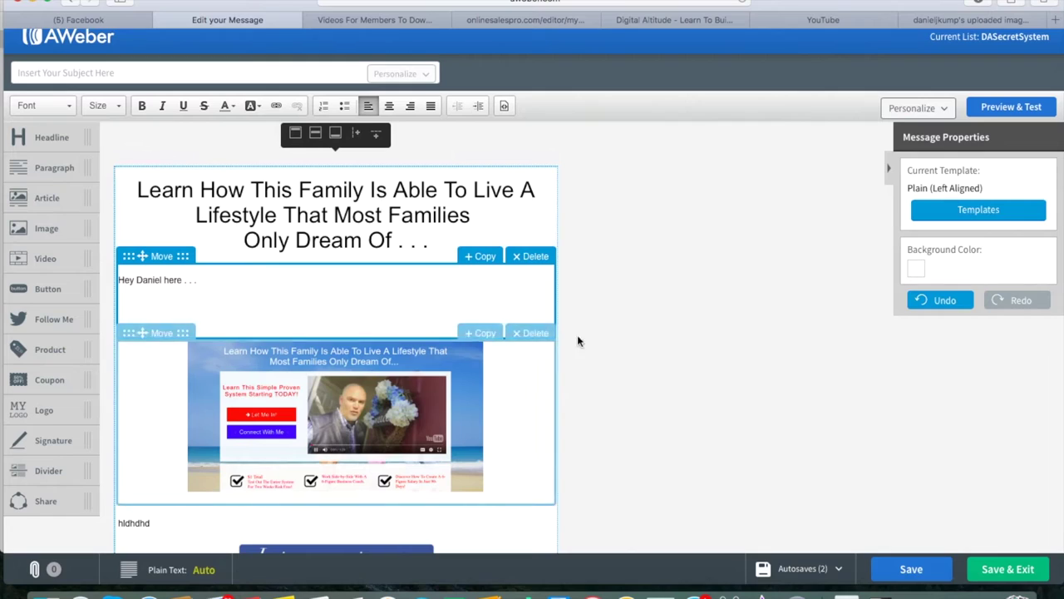
scroll(634, 353, "down", 2)
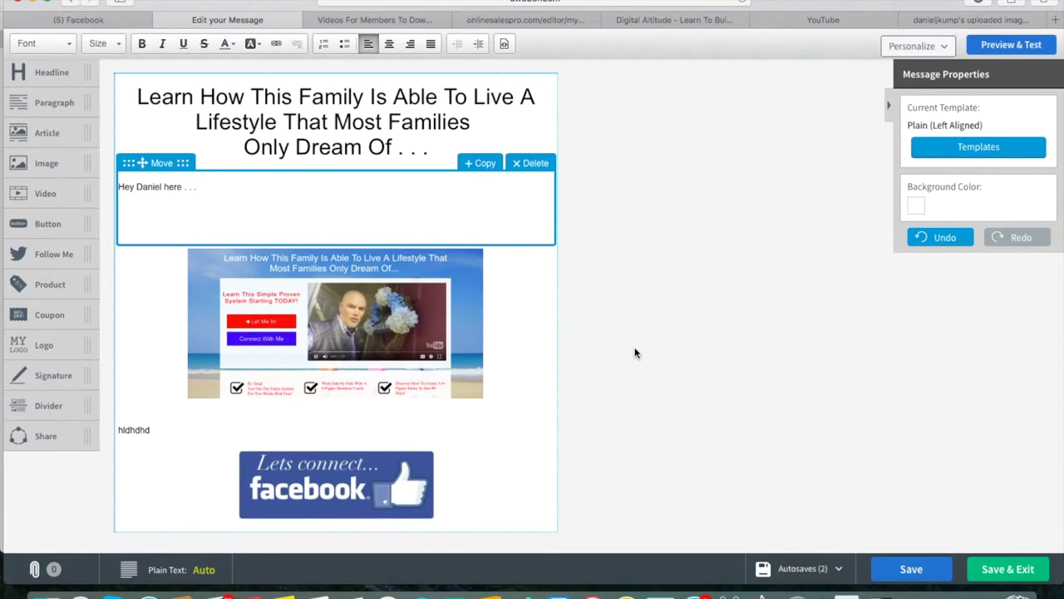
scroll(634, 353, "up", 1)
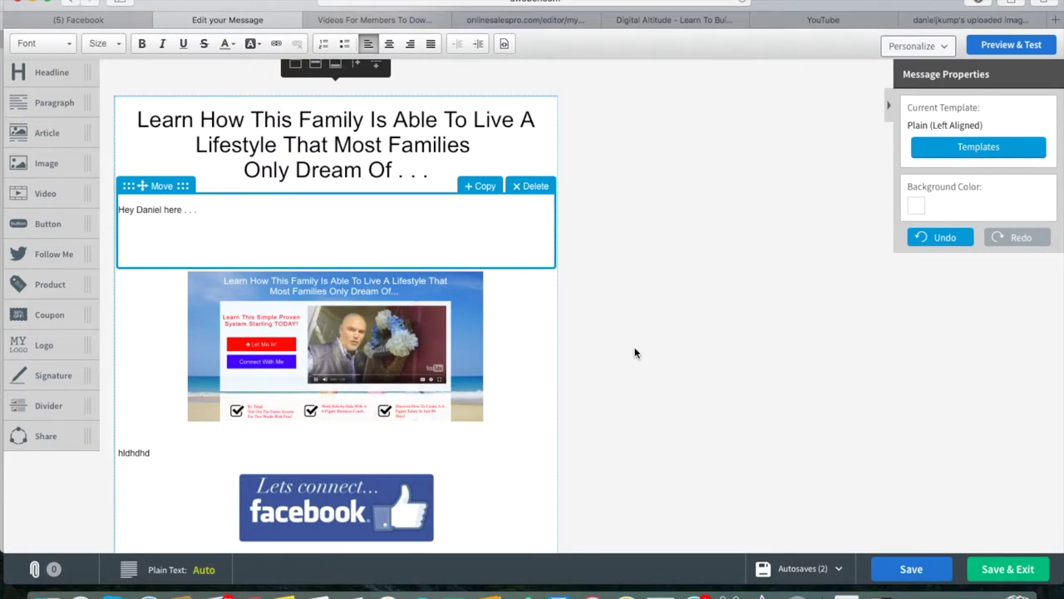
left_click(291, 227)
type("Just shot a video")
type("that I'm")
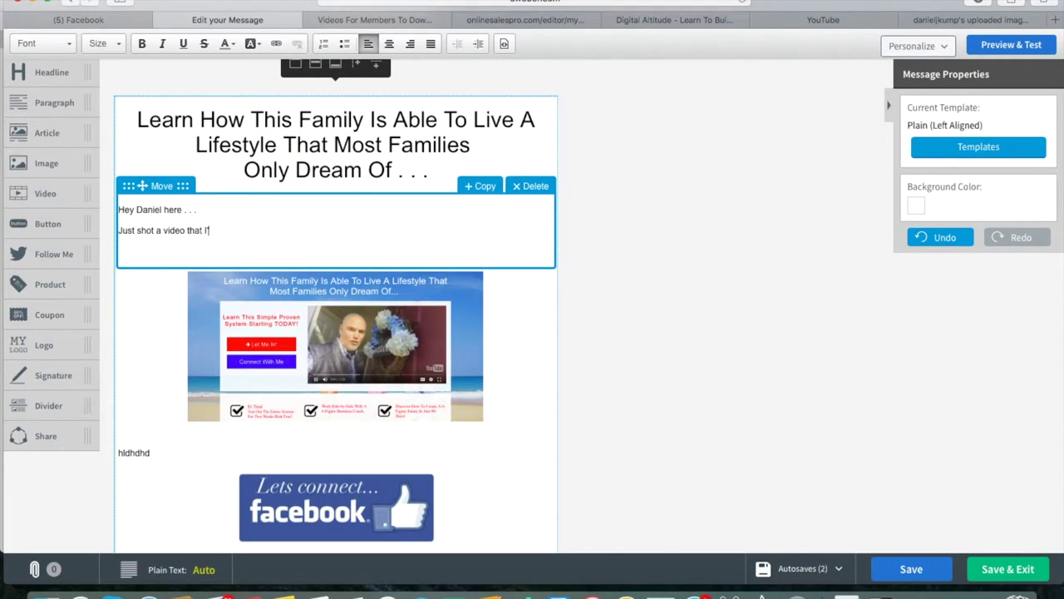
key("BackSpace")
key("BackSpace")
key("BackSpace")
key("BackSpace")
key("BackSpace")
key("BackSpace")
key("BackSpace")
key("BackSpace")
key("BackSpace")
key("BackSpace")
key("BackSpace")
key("BackSpace")
key("BackSpace")
key("BackSpace")
key("BackSpace")
key("BackSpace")
key("BackSpace")
key("BackSpace")
key("BackSpace")
type("ot a video earlier today . . .")
- Add the paragraph "I never realized that just a few months ago our family would be in the position we are today."
key("Return")
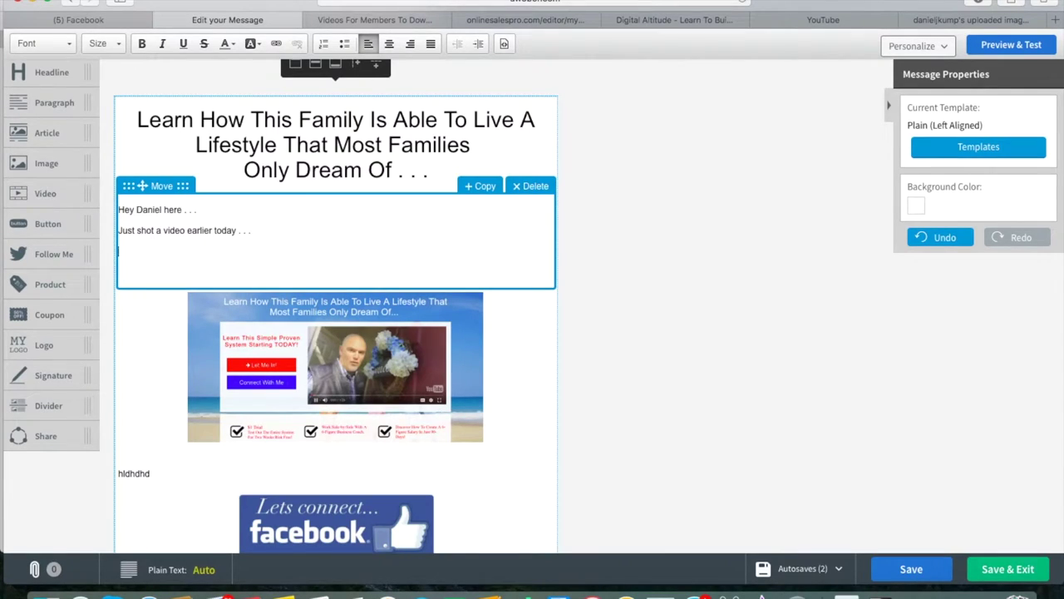
type("It nev")
key("BackSpace")
key("BackSpace")
key("BackSpace")
key("BackSpace")
key("BackSpace")
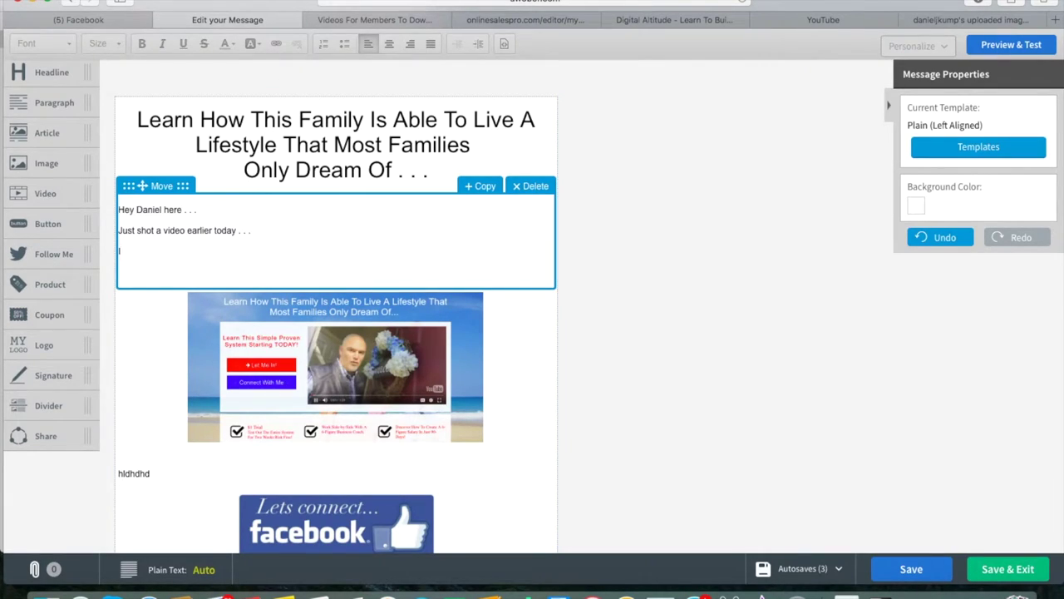
type("never realized that just a few months ago")
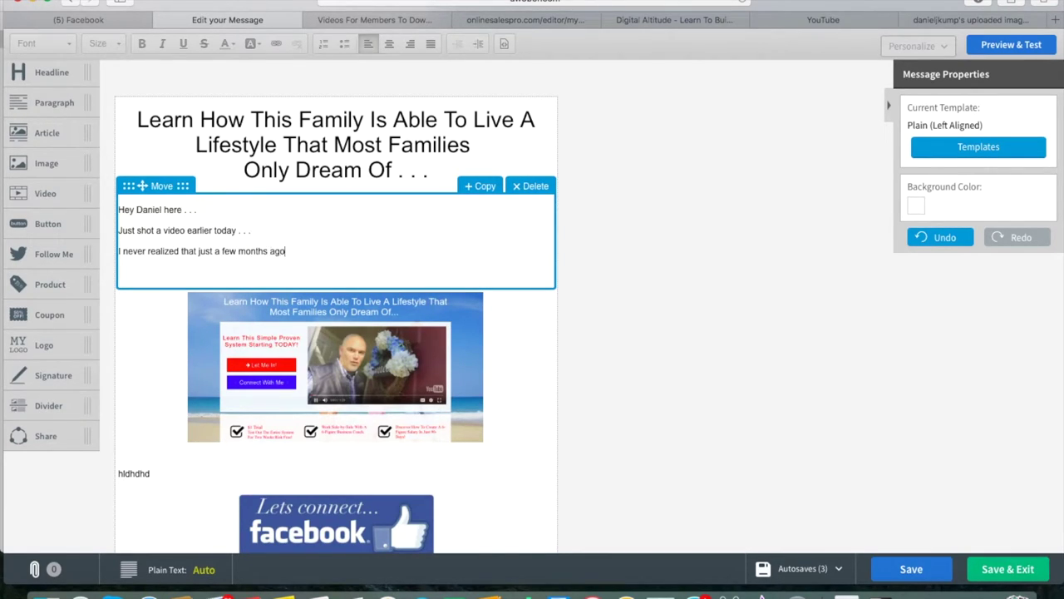
type(" our family would be in the position ")
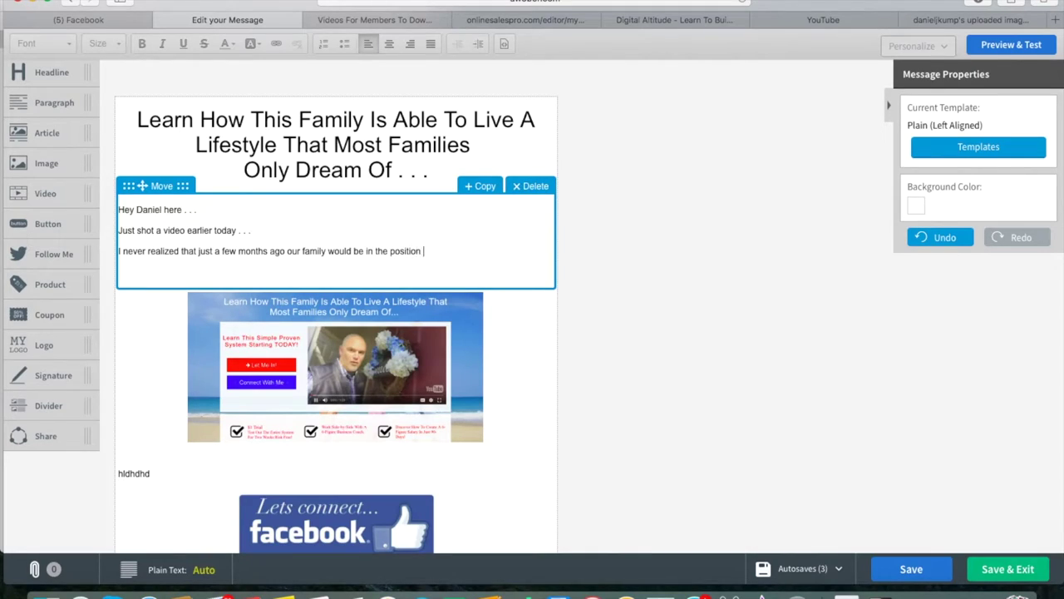
type("we are today.")
- Add the paragraph "We are truly blessed to have found this amazing system that has helped us out in ways that we couldn't even dream"
key("Return")
type("We are truly")
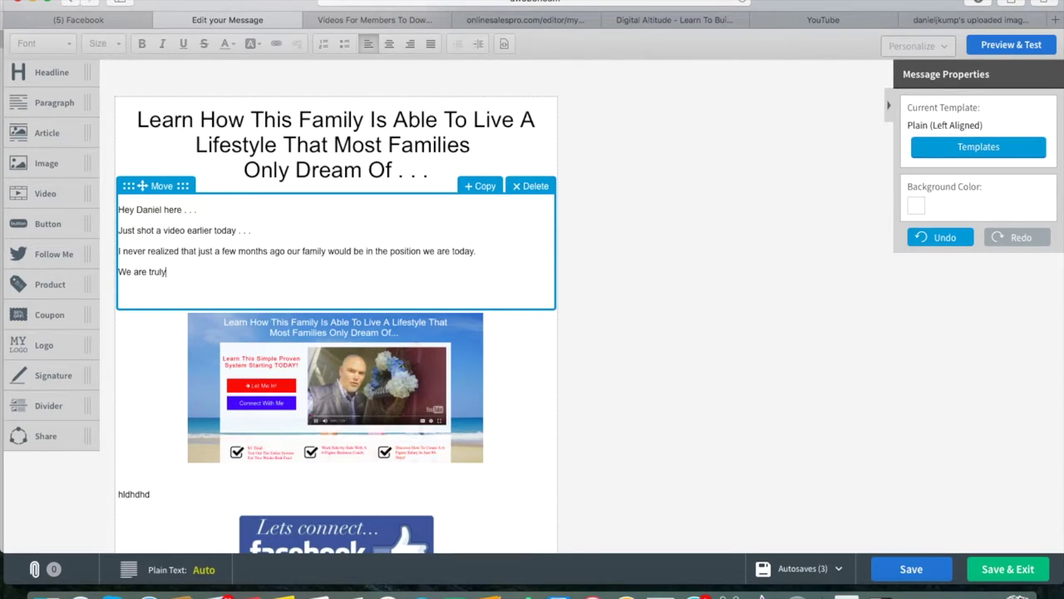
type(" blessed to have found this amazing ")
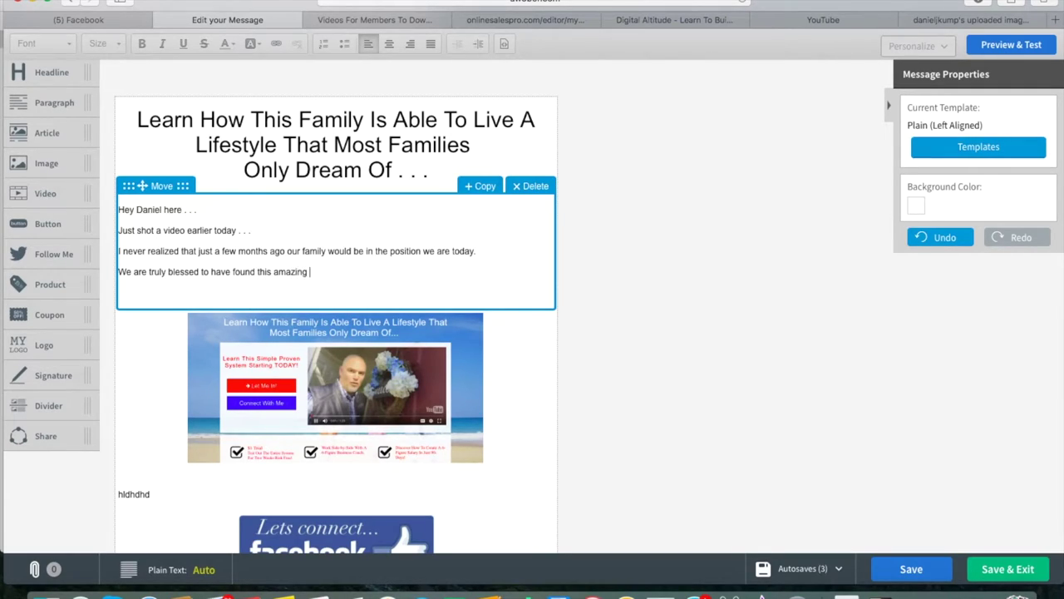
type("system that has helped us out")
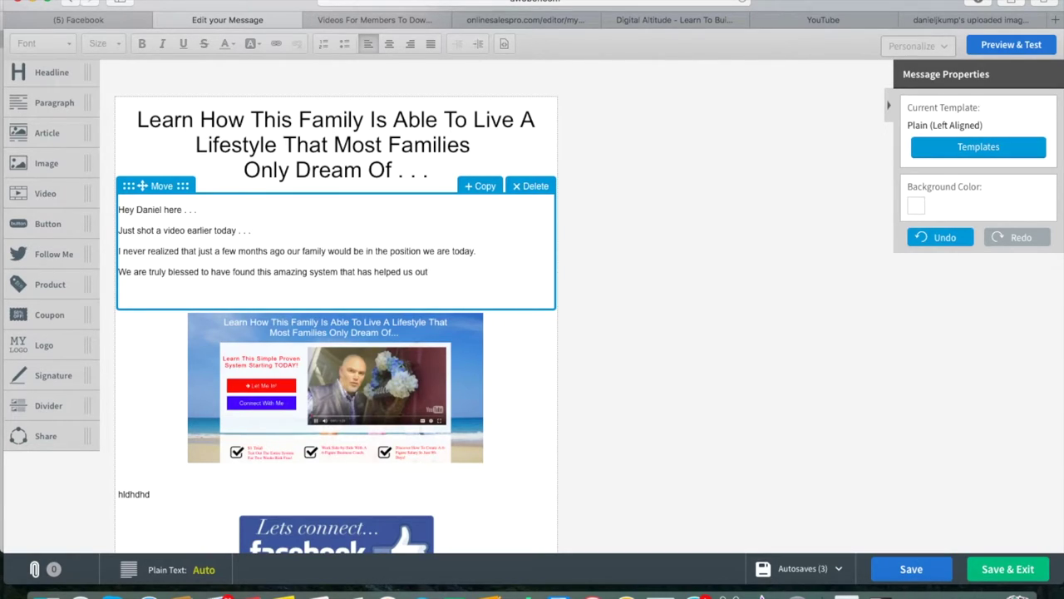
type("in ways that we couldn't even dream")
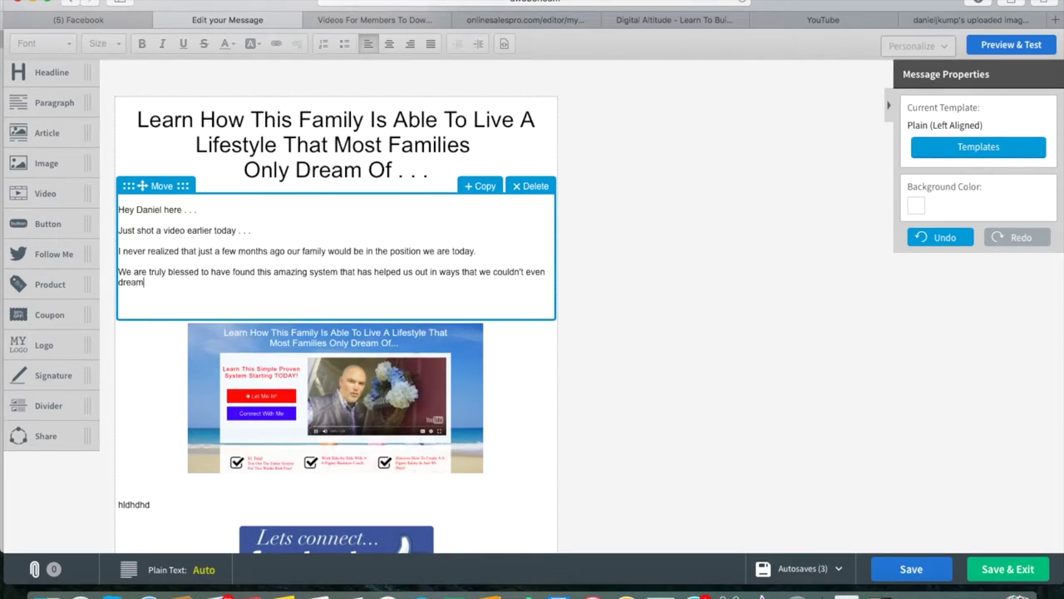
- End the "dream" sentence with " . . ." and add the line "See what I'm talking about here . . ." below it
type(" . . .")
key("Return")
key("Return")
type("See what I'm talking about he")
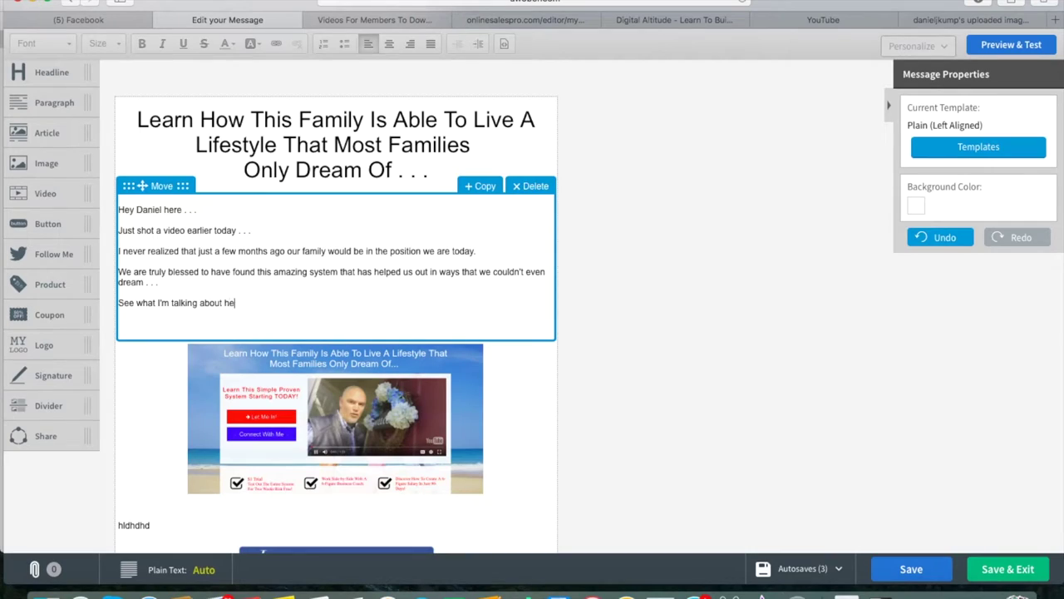
type("re . . .")
key("BackSpace")
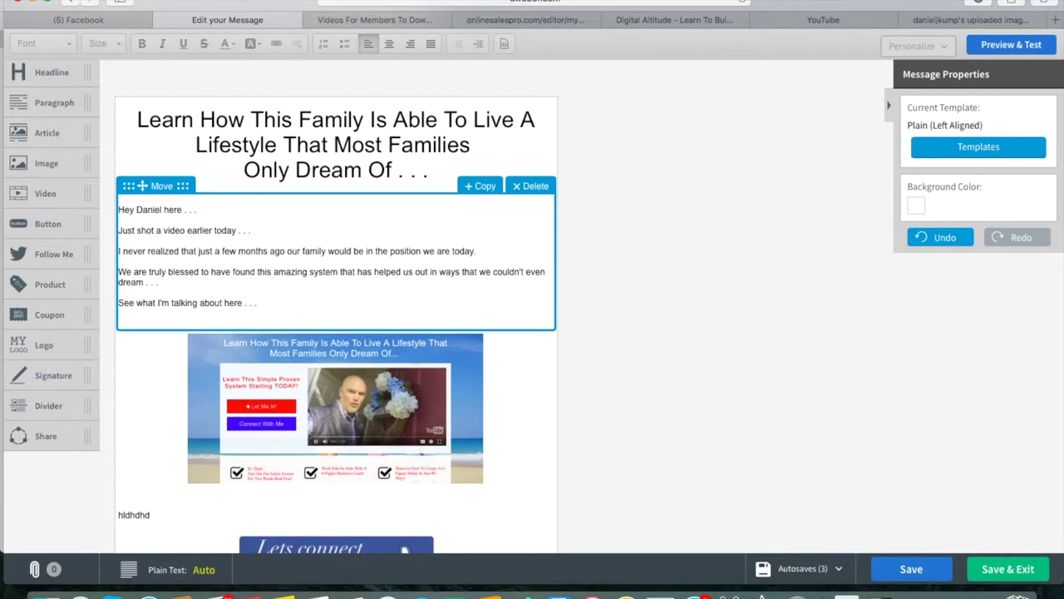
left_click(296, 301)
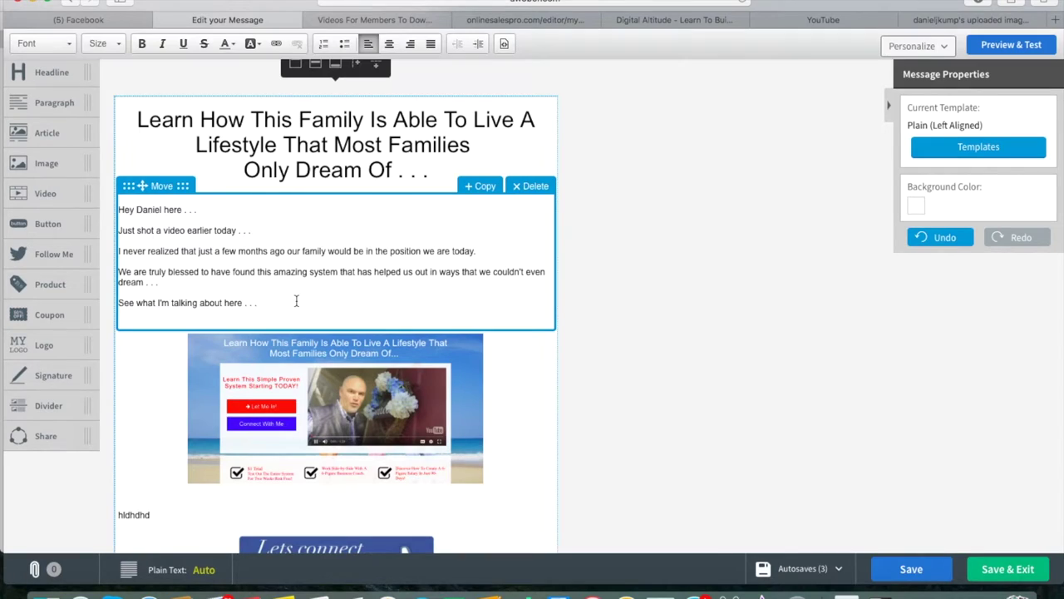
- Open the Cool Characters & Symbols page from the frequently visited sites, replacing the imgur page
left_click(938, 20)
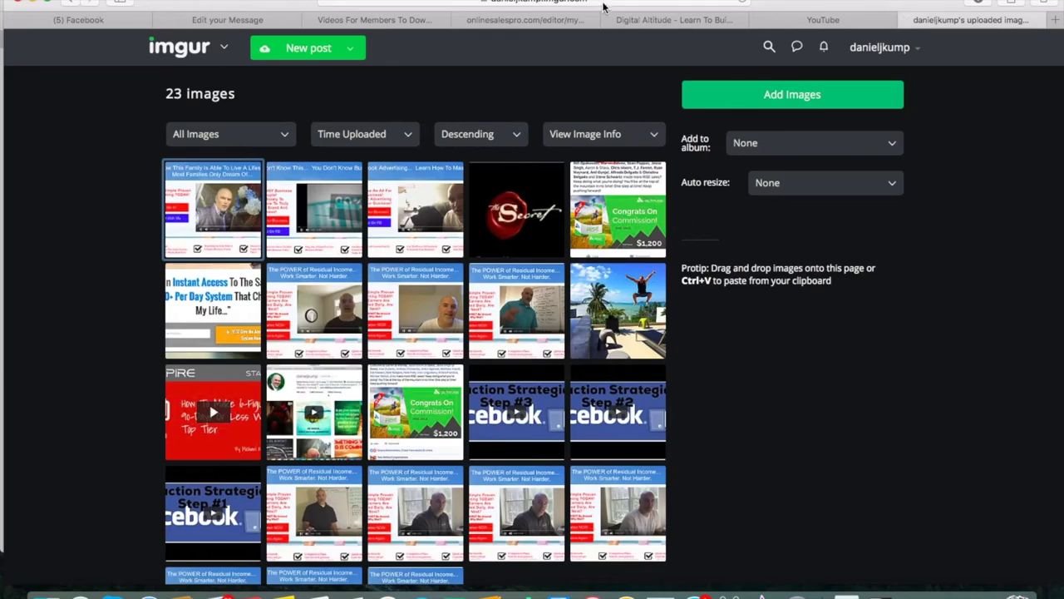
left_click(603, 3)
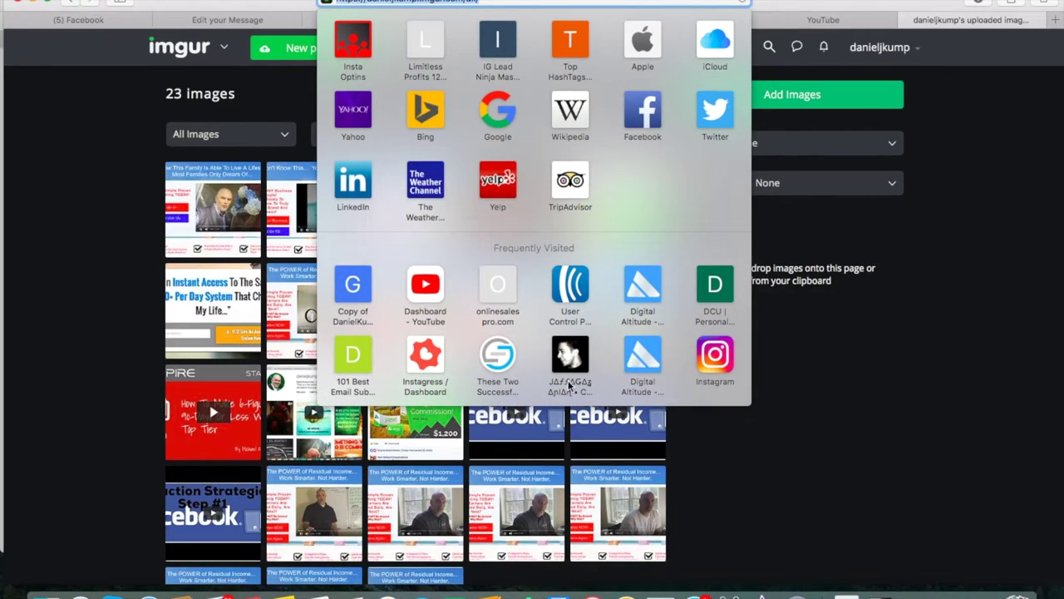
left_click(571, 356)
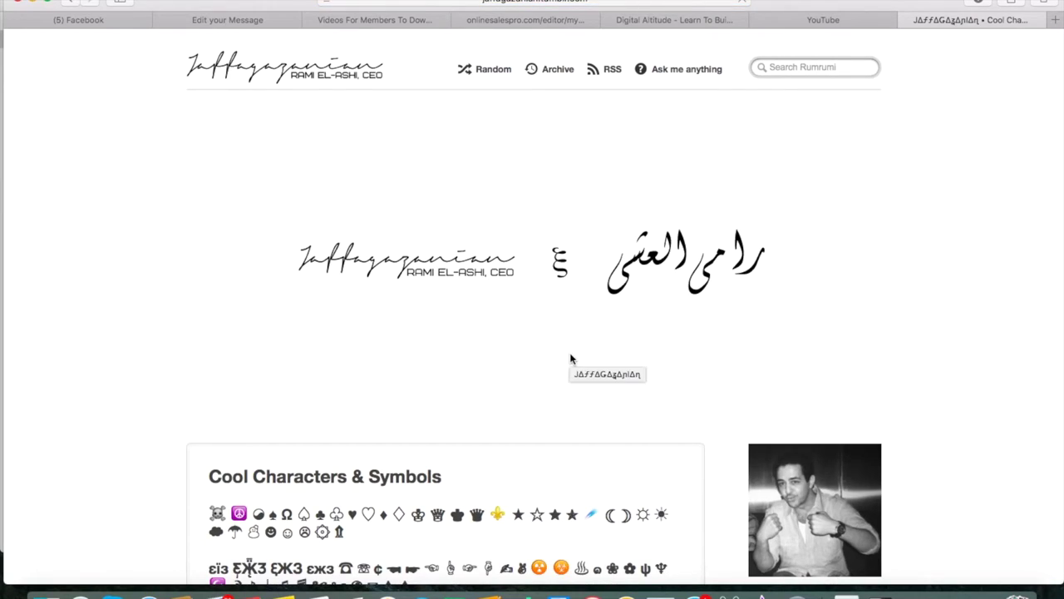
- Search Google for "symbols" and open the Cool Characters & Symbols result
left_click(570, 3)
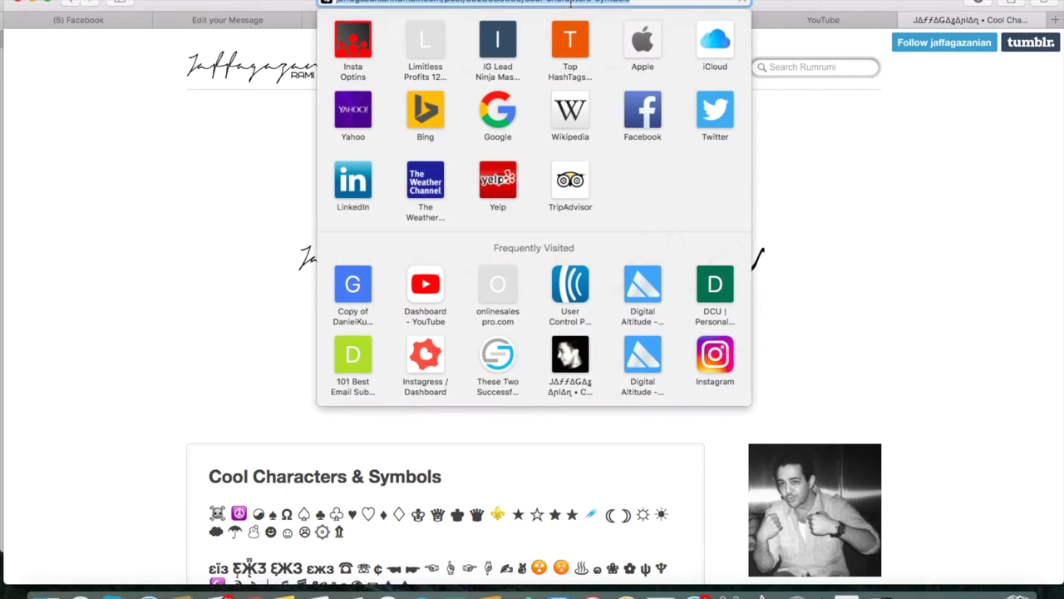
left_click(504, 100)
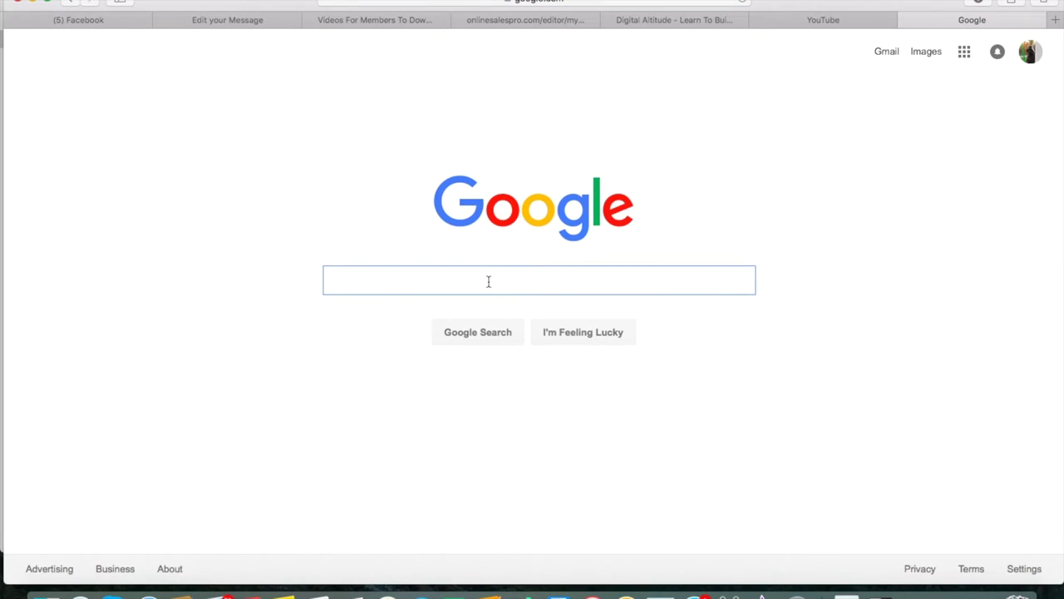
type("symbols")
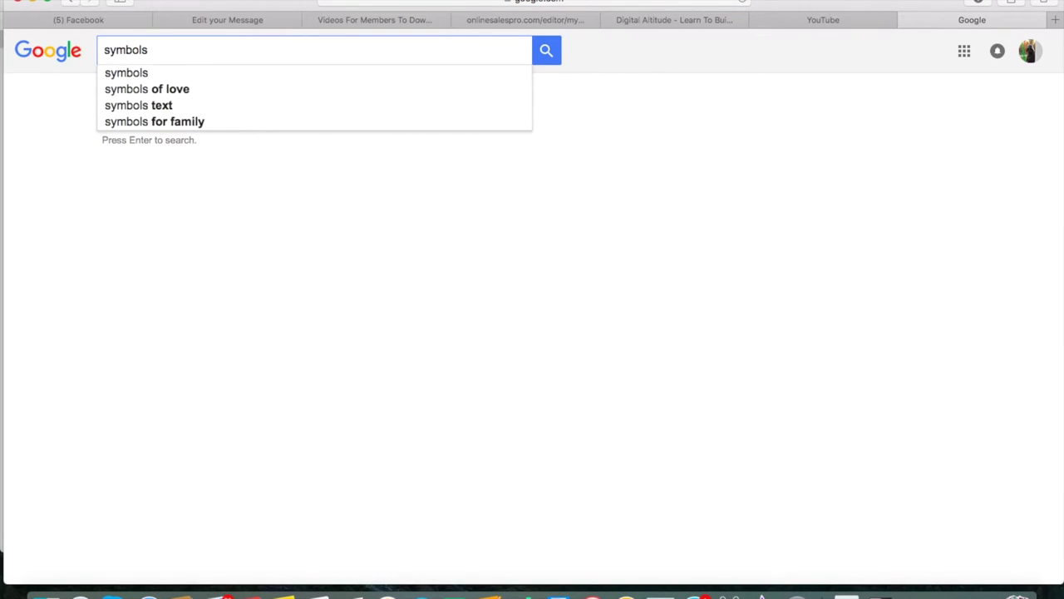
key("Return")
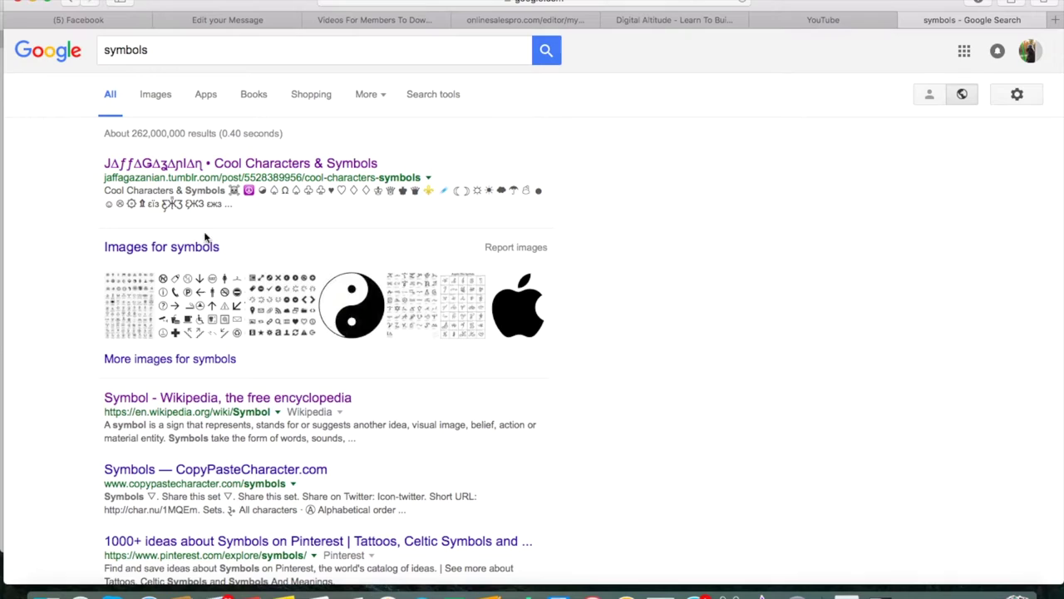
left_click(252, 165)
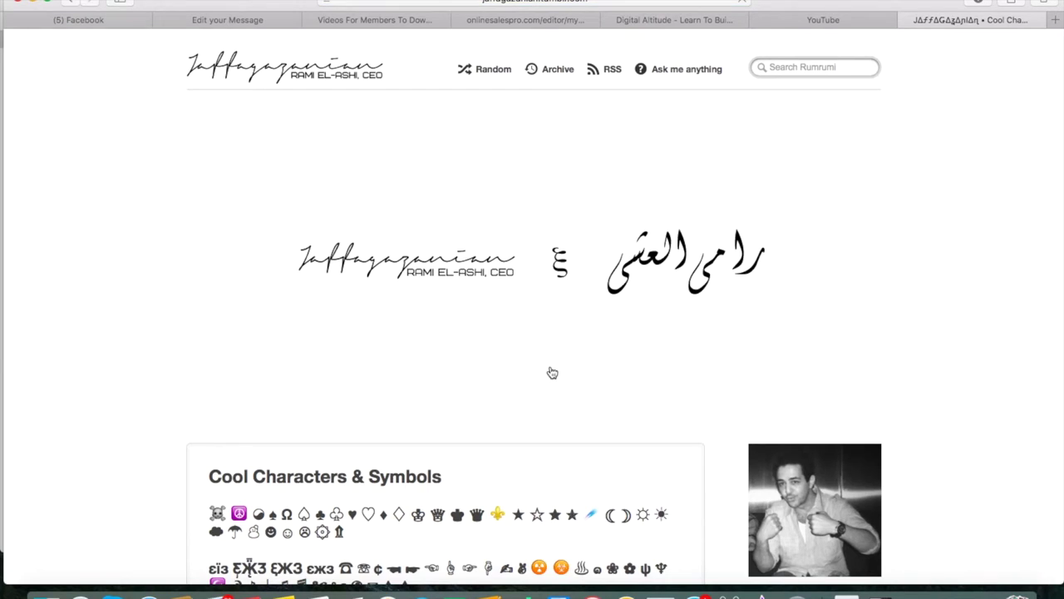
- Copy the downward-pointing hand symbol and paste it into the email message after "See what I'm talking about here . . ."
scroll(551, 371, "down", 5)
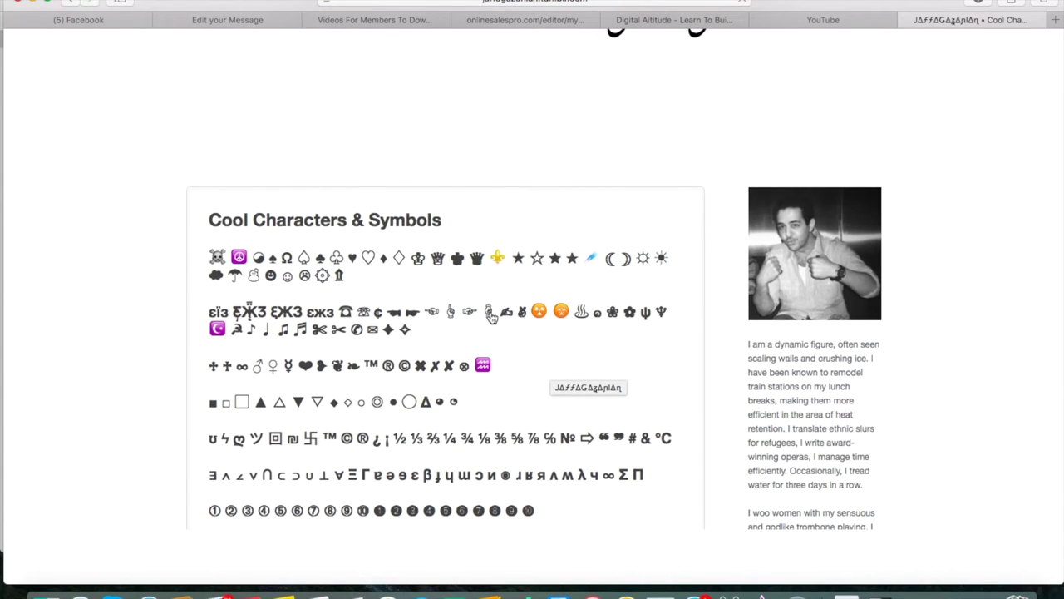
scroll(499, 169, "down", 1)
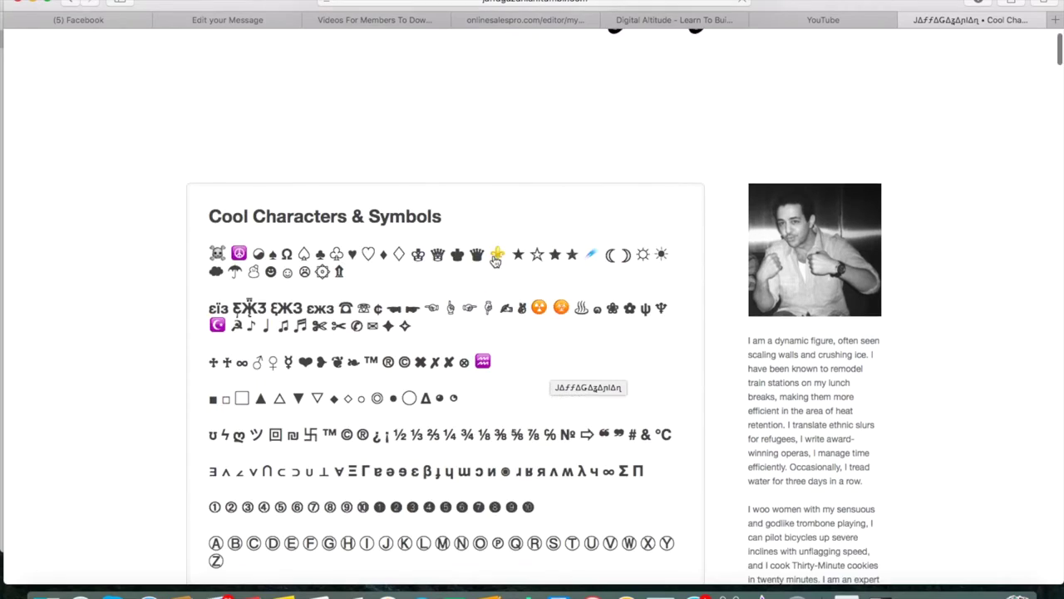
scroll(495, 258, "up", 1)
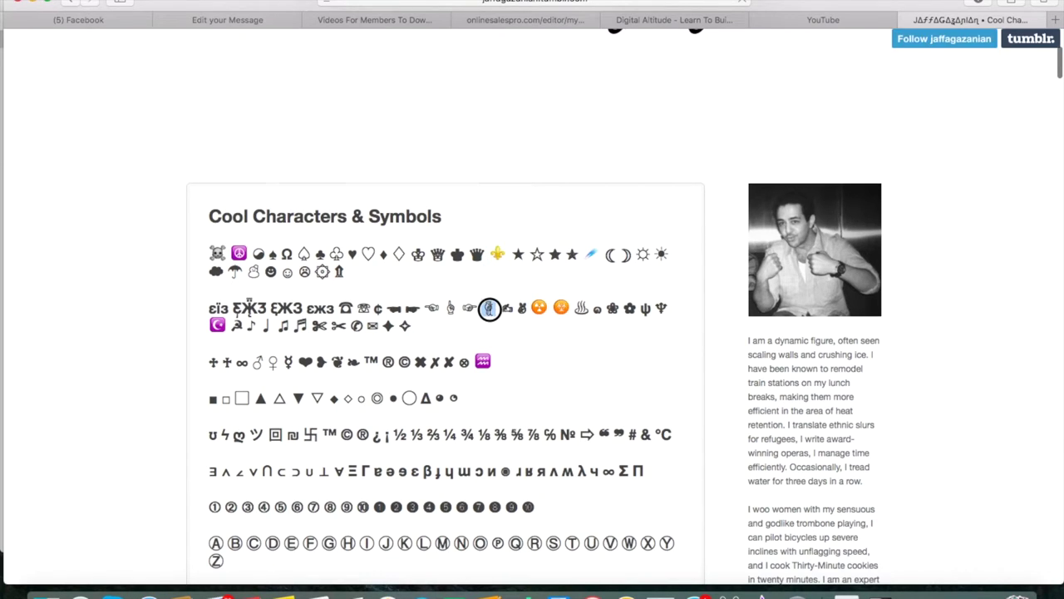
double_click(485, 310)
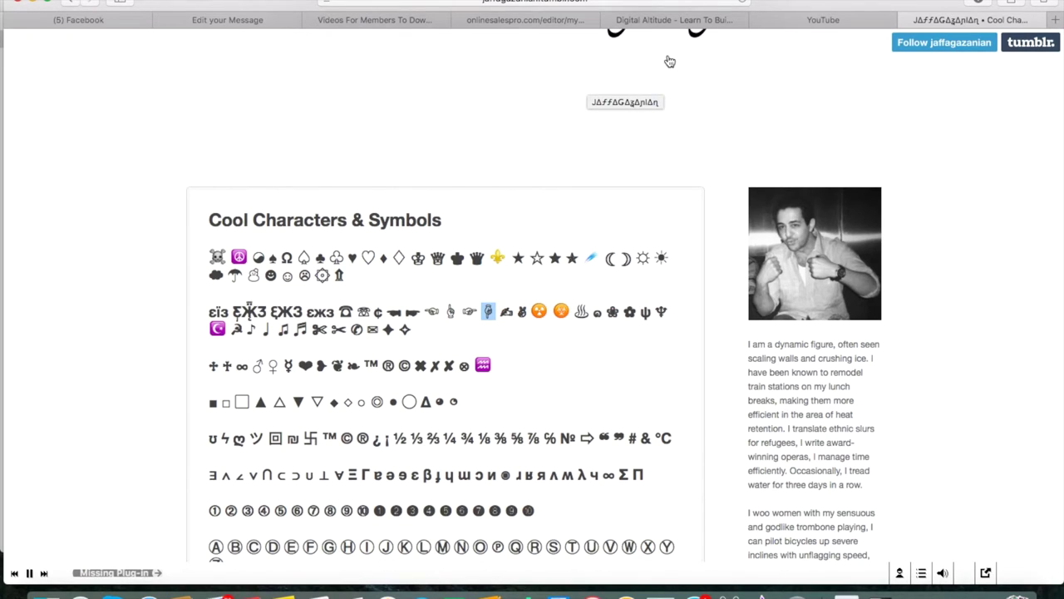
left_click(248, 22)
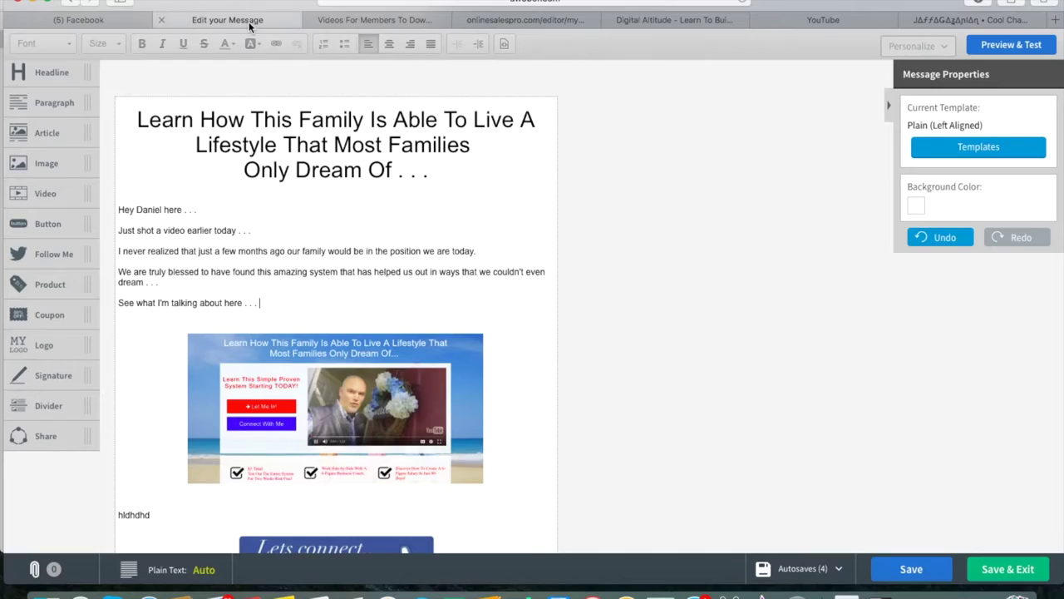
mouse_move(275, 302)
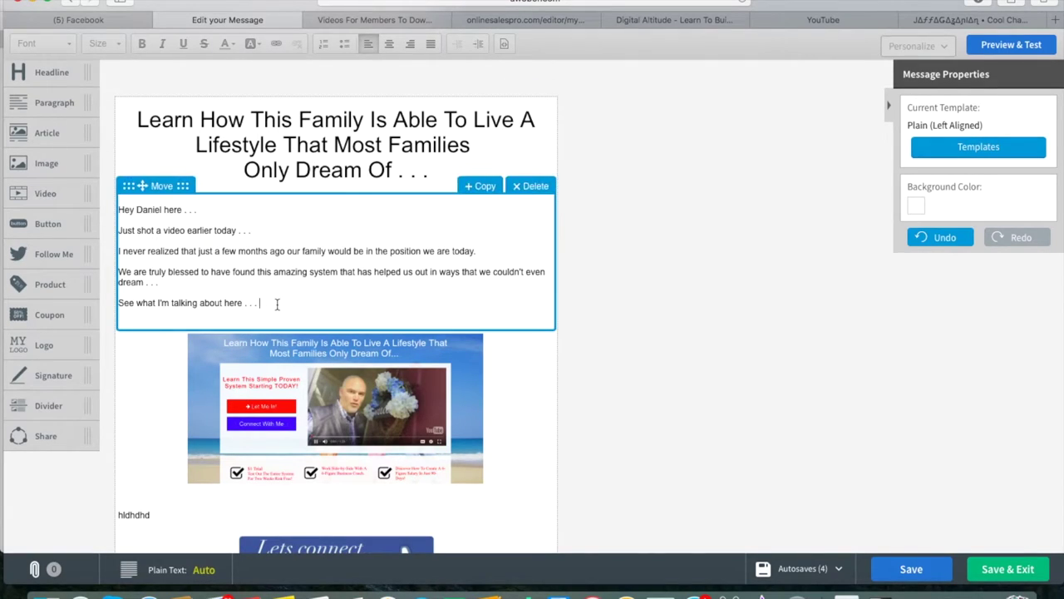
key("super+v")
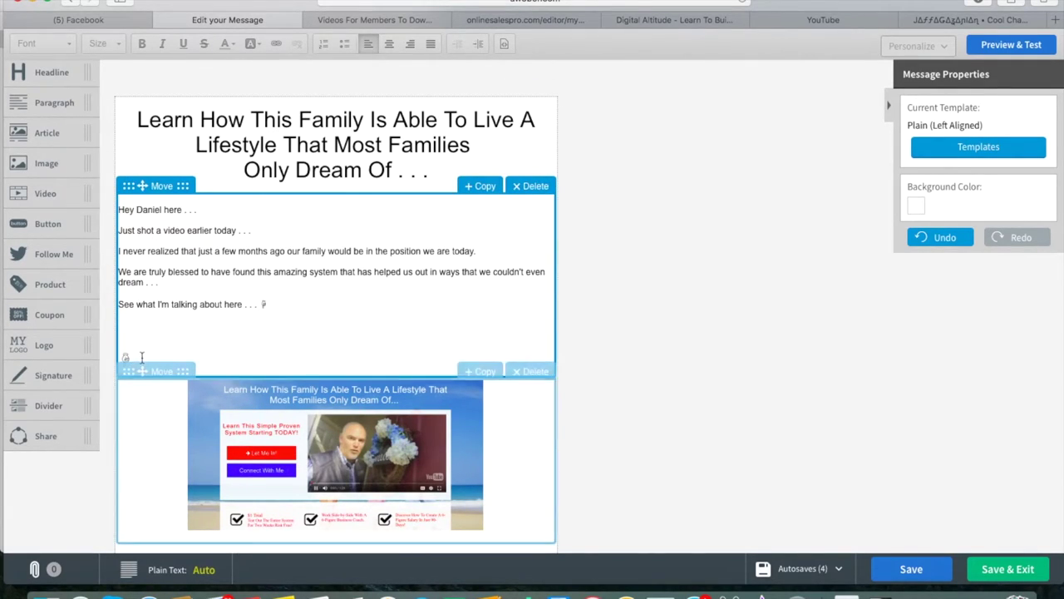
- Delete the extra hand symbol and the blank lines below the "See what I'm talking about here" line
left_click(144, 354)
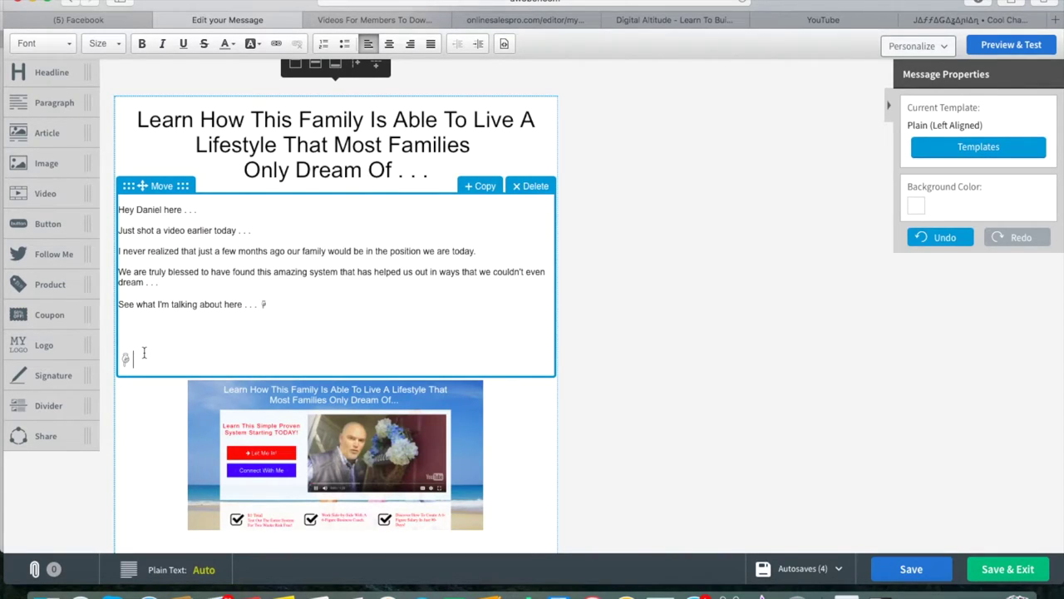
key("BackSpace")
key("BackSpace")
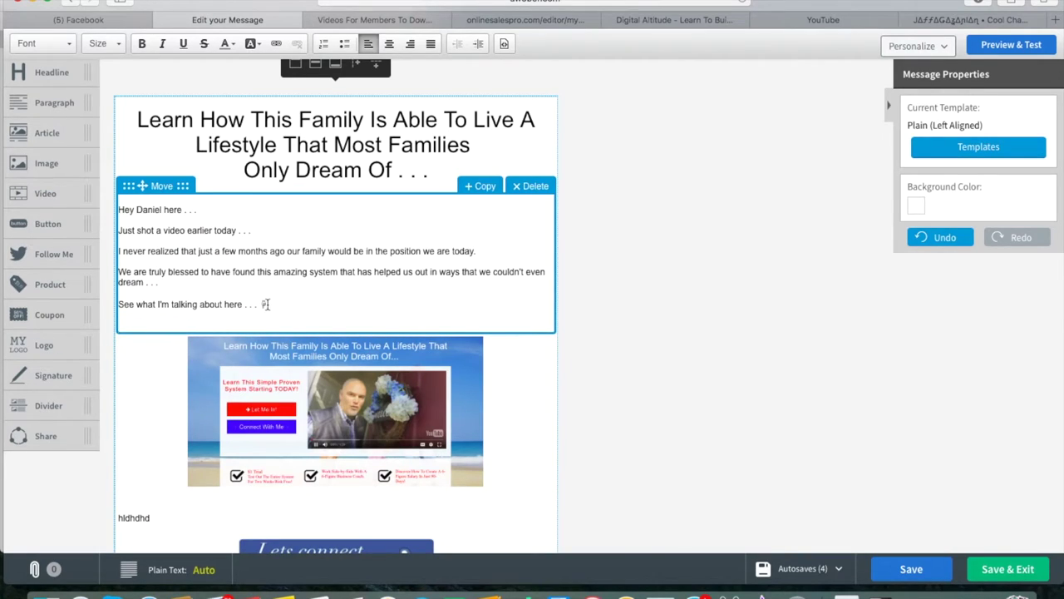
- Set the font size of the hand symbol after "here . . ." to 15
left_click_drag(272, 307, 261, 304)
left_click(107, 44)
left_click(116, 169)
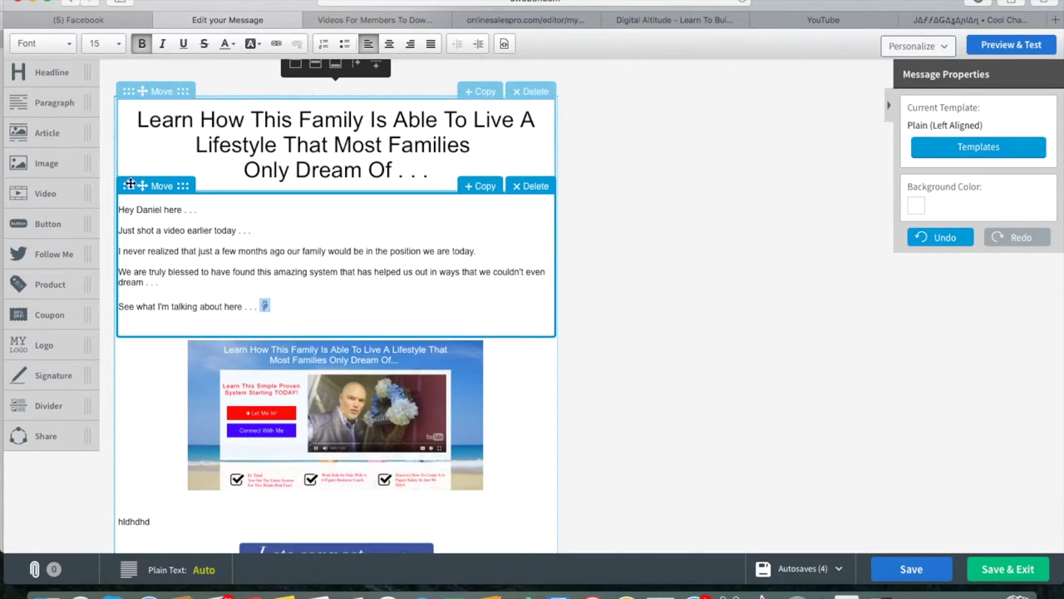
left_click(304, 274)
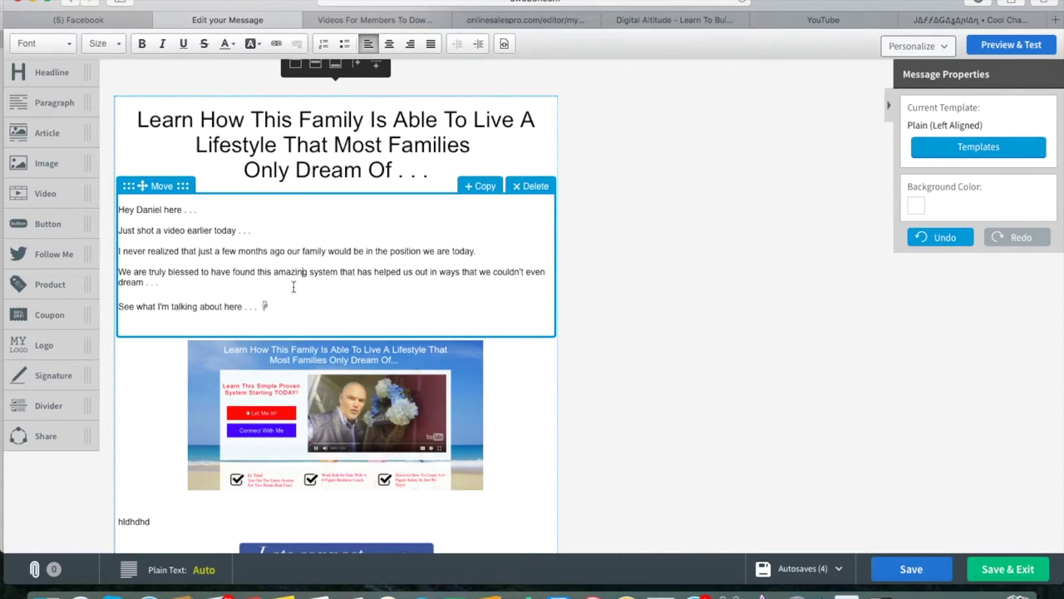
left_click(279, 304)
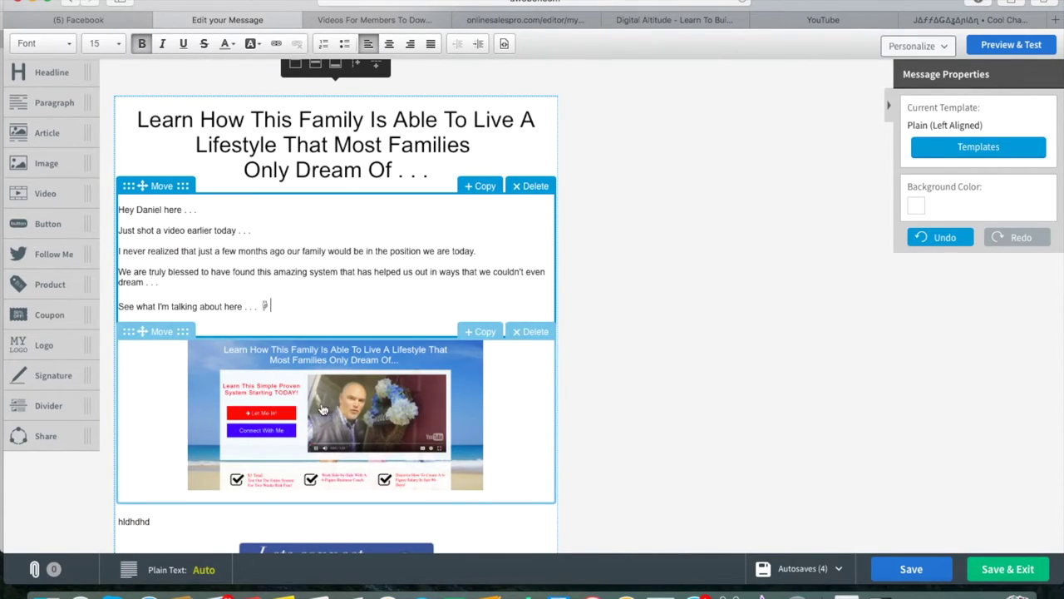
- Replace the placeholder text "hldhdhd" below the video image with "Hope you enjoyed that video!" and start a new paragraph
scroll(323, 410, "down", 2)
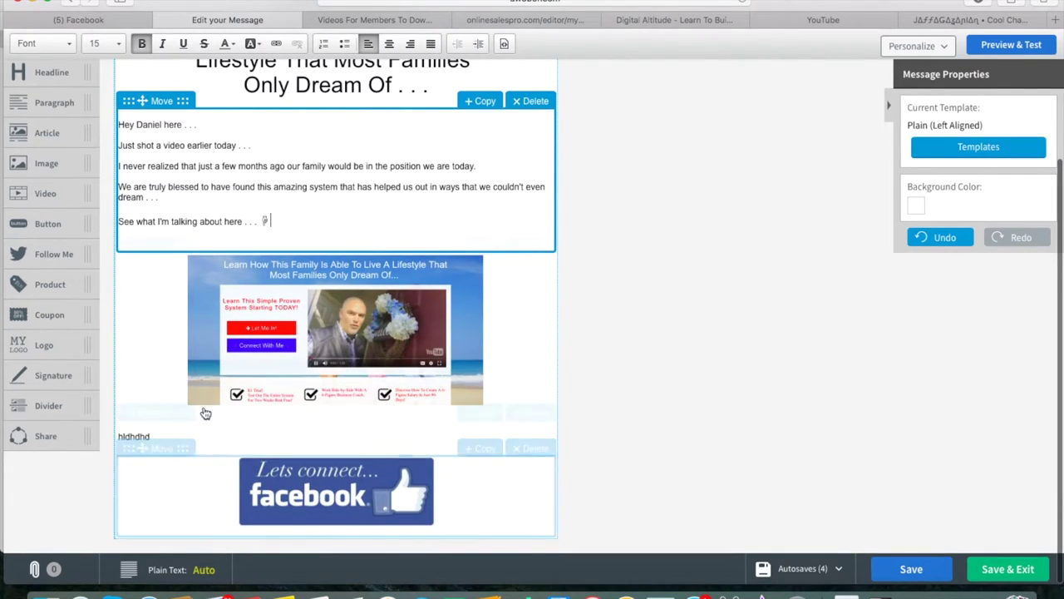
left_click(190, 436)
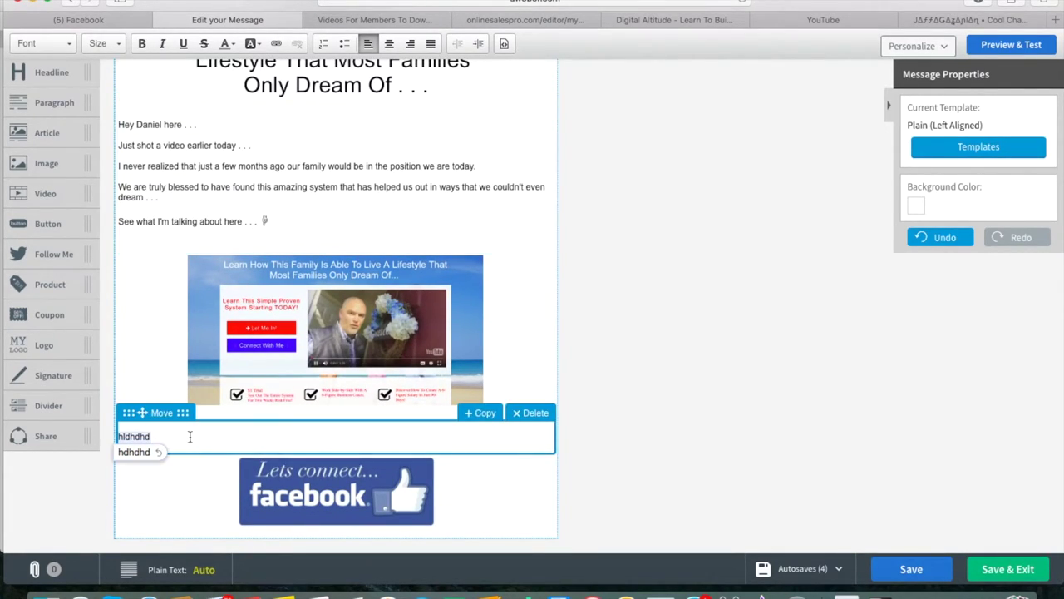
key("BackSpace")
key("BackSpace")
key("BackSpace")
key("BackSpace")
key("BackSpace")
key("BackSpace")
key("BackSpace")
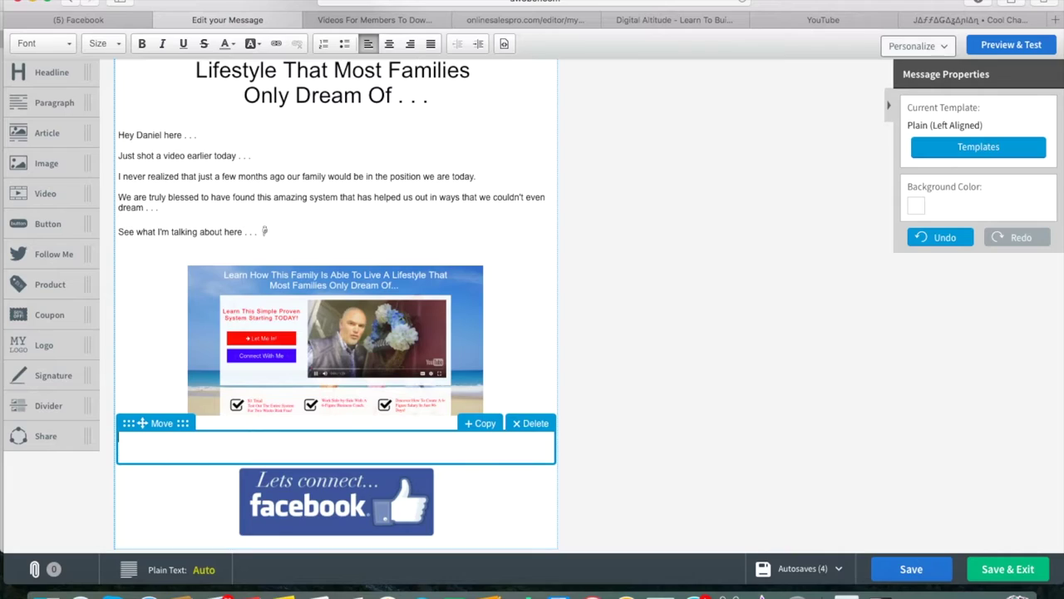
type("Hope you enjoyed that video!")
key("Return")
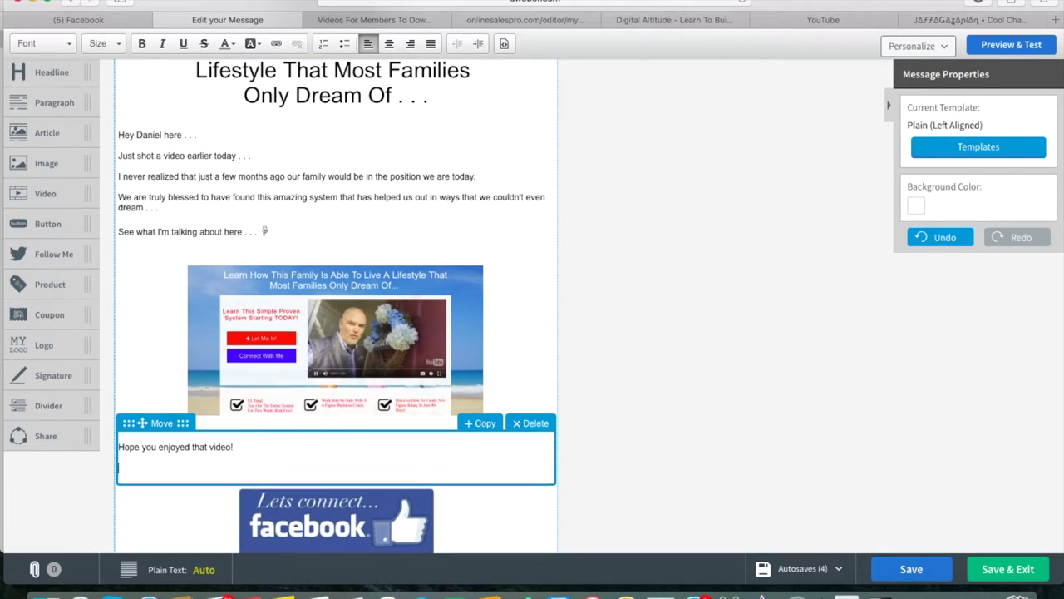
- Write the paragraph "If you're ready to take action and make a change in your life, get started ==> HERE <=="
type("If you're ready to take action and")
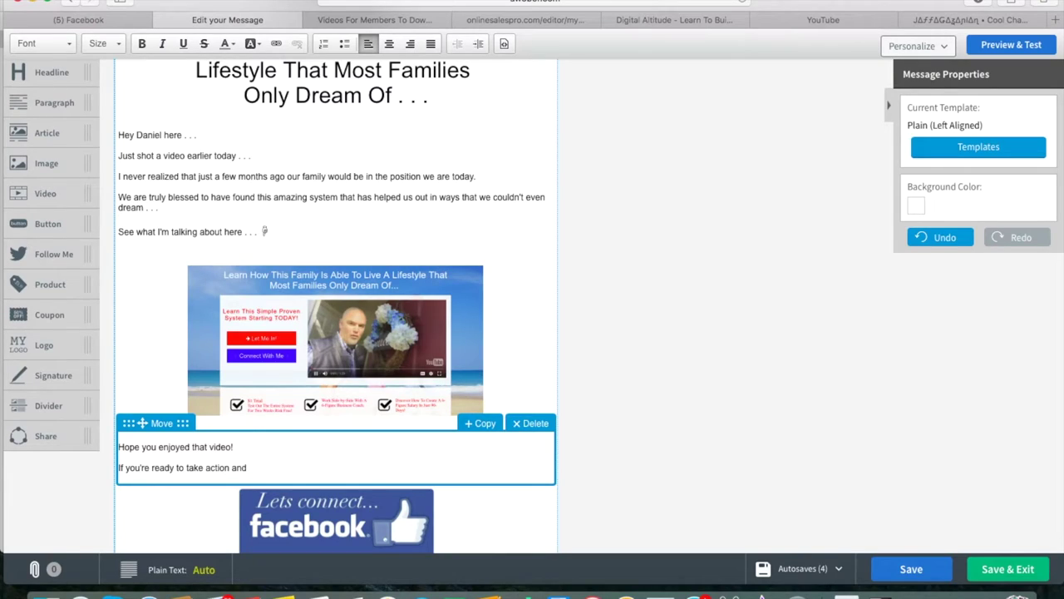
type(" make a change in your life, get started")
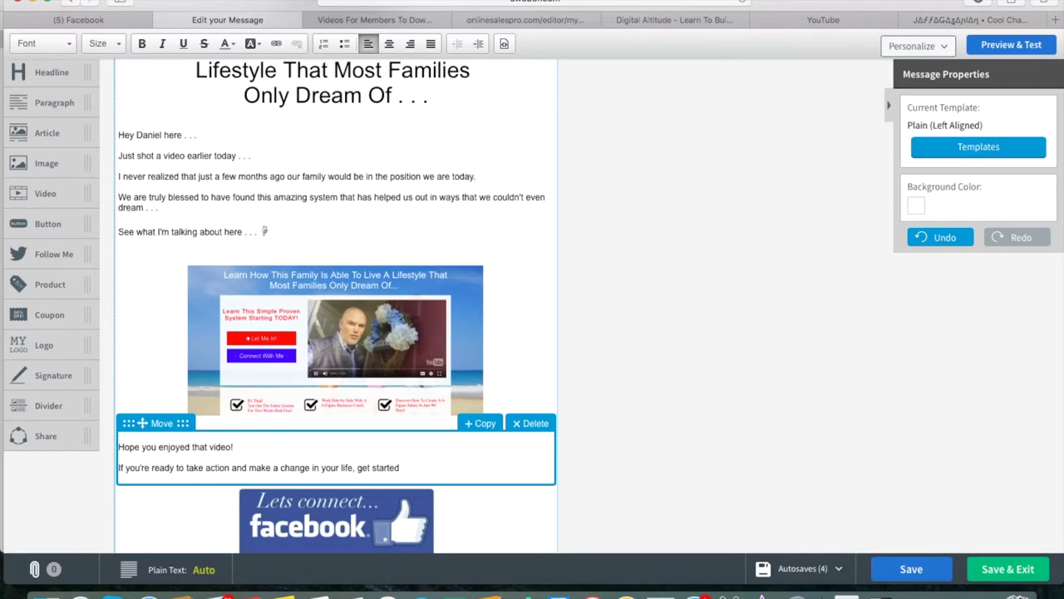
type("==> HERE <==")
- Start inserting a link on the "==> HERE <==" text
double_click(411, 467)
left_click_drag(415, 467, 463, 468)
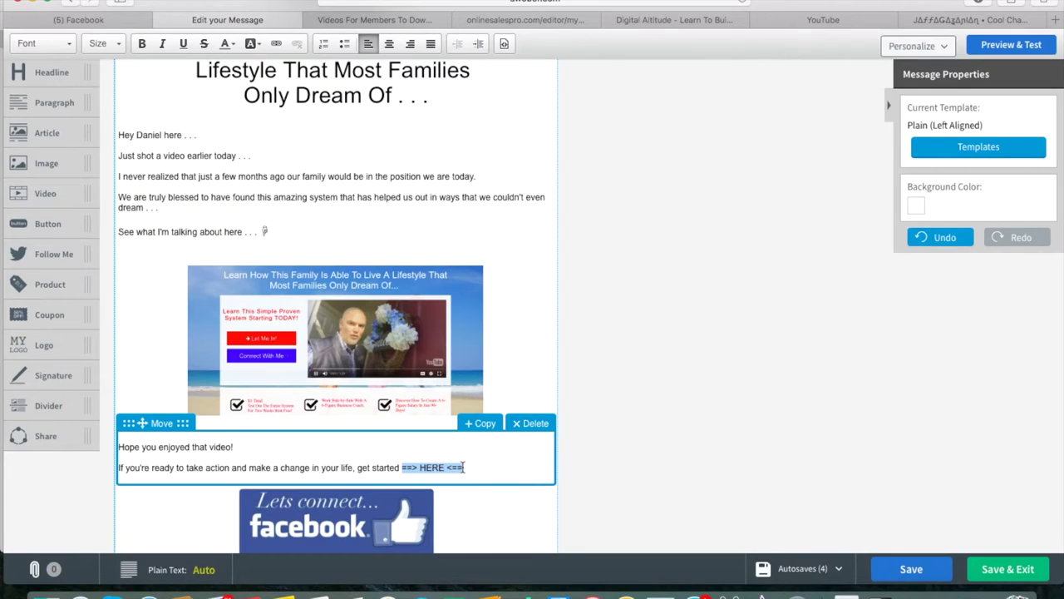
scroll(392, 102, "up", 1)
left_click(273, 42)
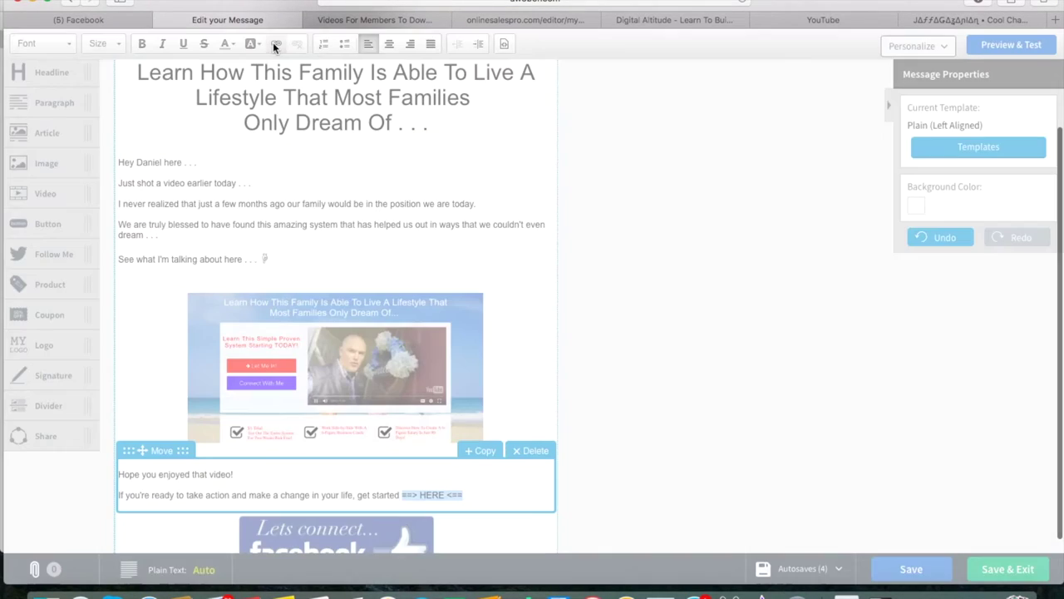
- Switch to the Digital Altitude site and find the Order Page Affiliate Link among the marketing links
left_click(673, 20)
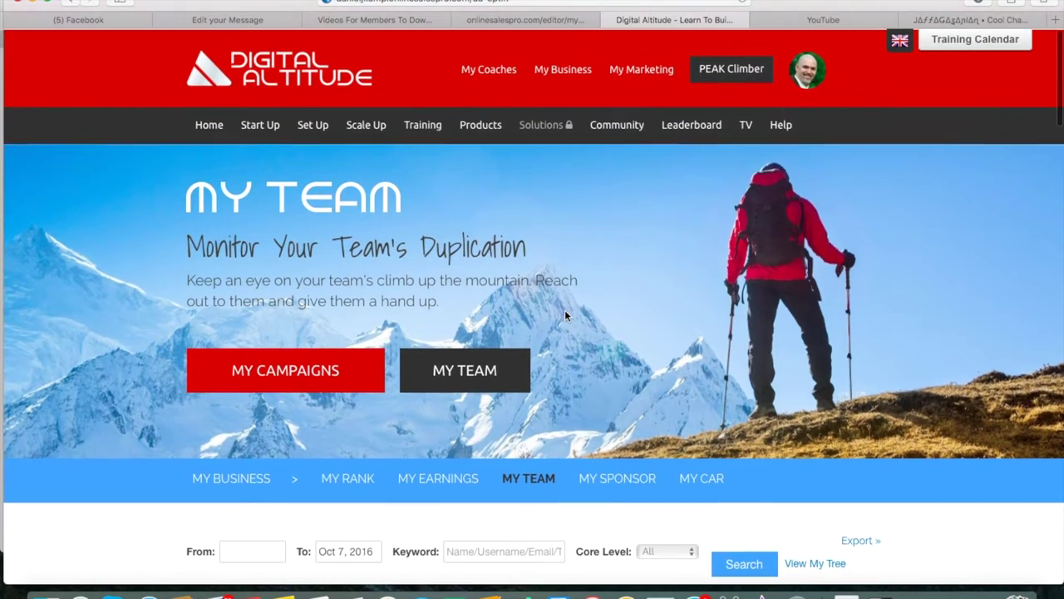
left_click(651, 72)
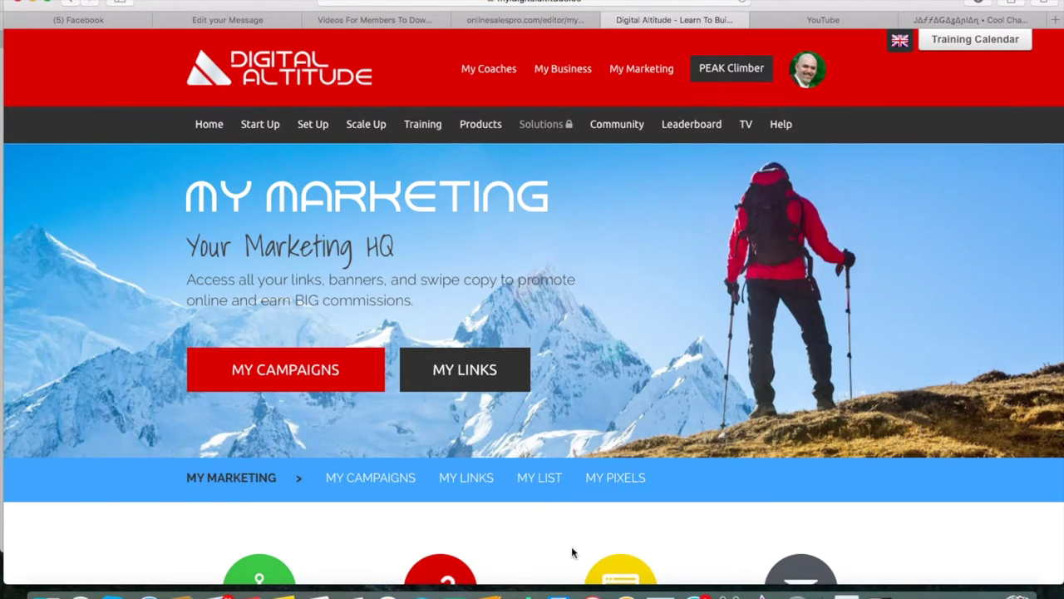
left_click(477, 480)
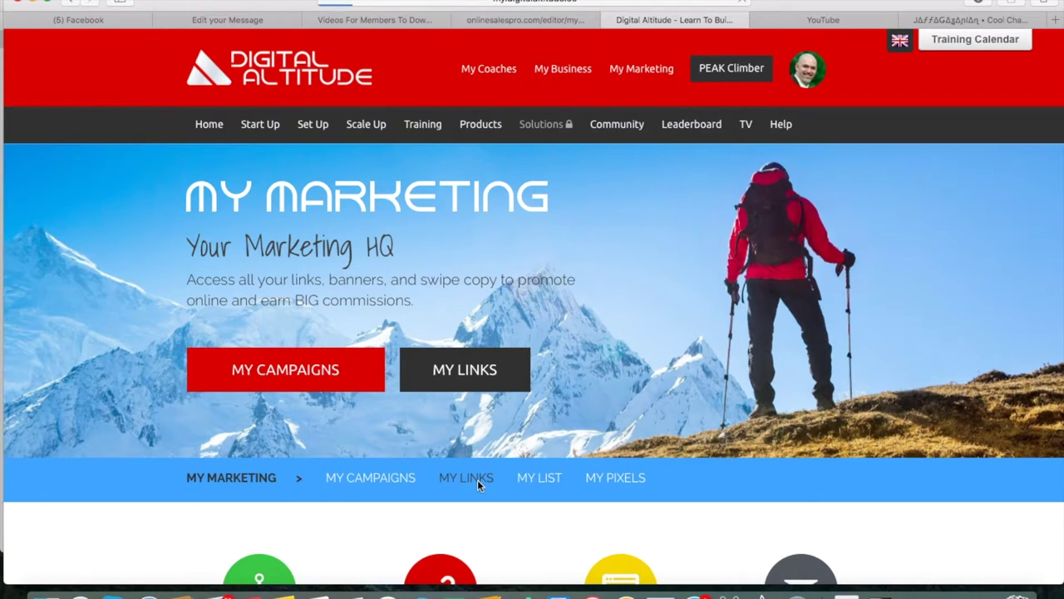
scroll(478, 484, "down", 3)
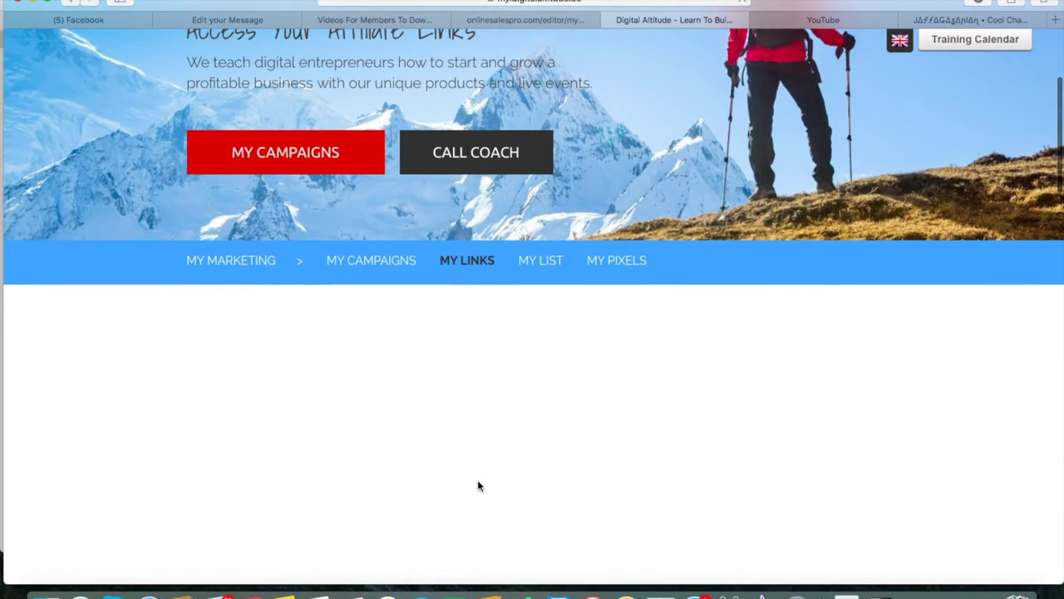
scroll(479, 486, "down", 8)
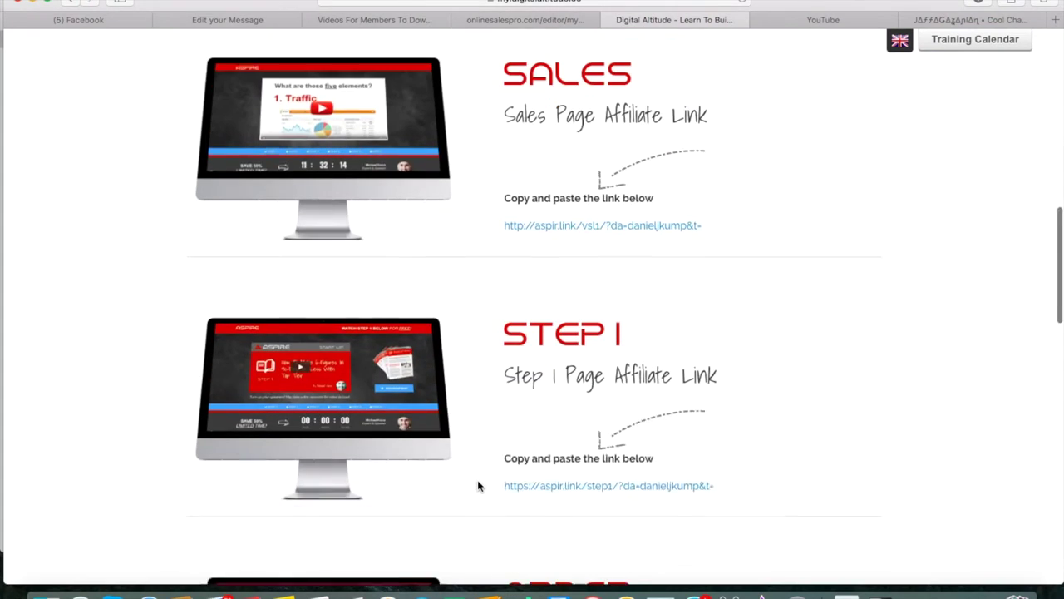
scroll(478, 487, "down", 5)
scroll(478, 486, "down", 2)
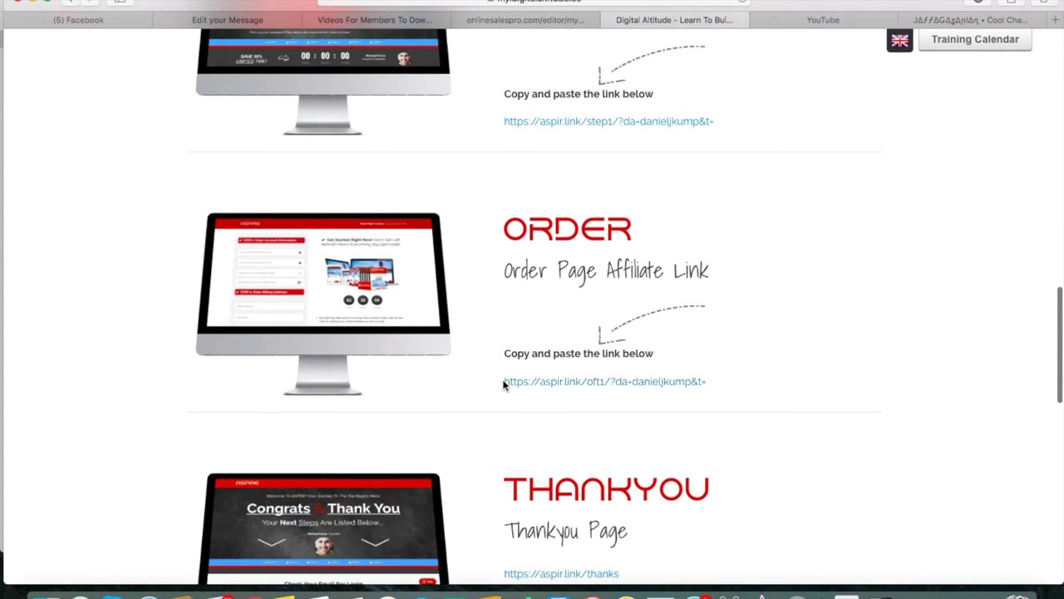
triple_click(507, 381)
triple_click(508, 383)
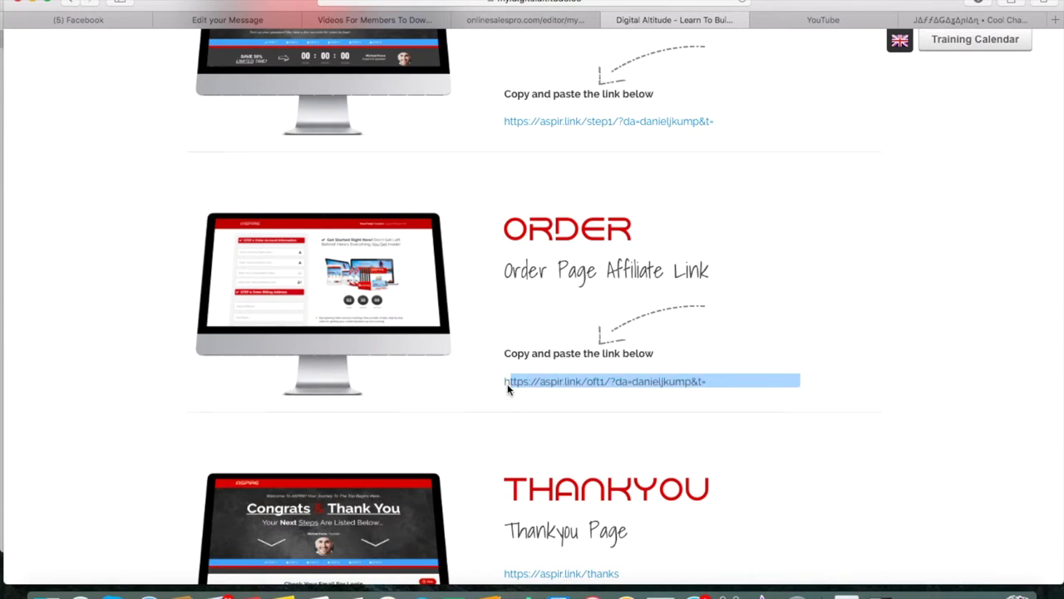
key("super+t")
key("super+v")
key("Return")
left_click(664, 20)
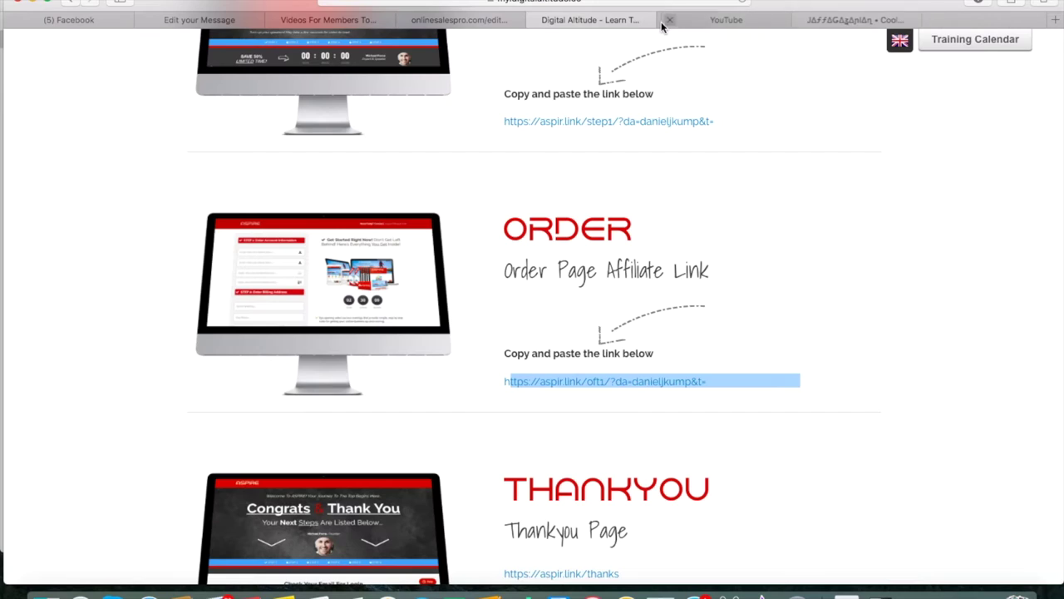
left_click(503, 408)
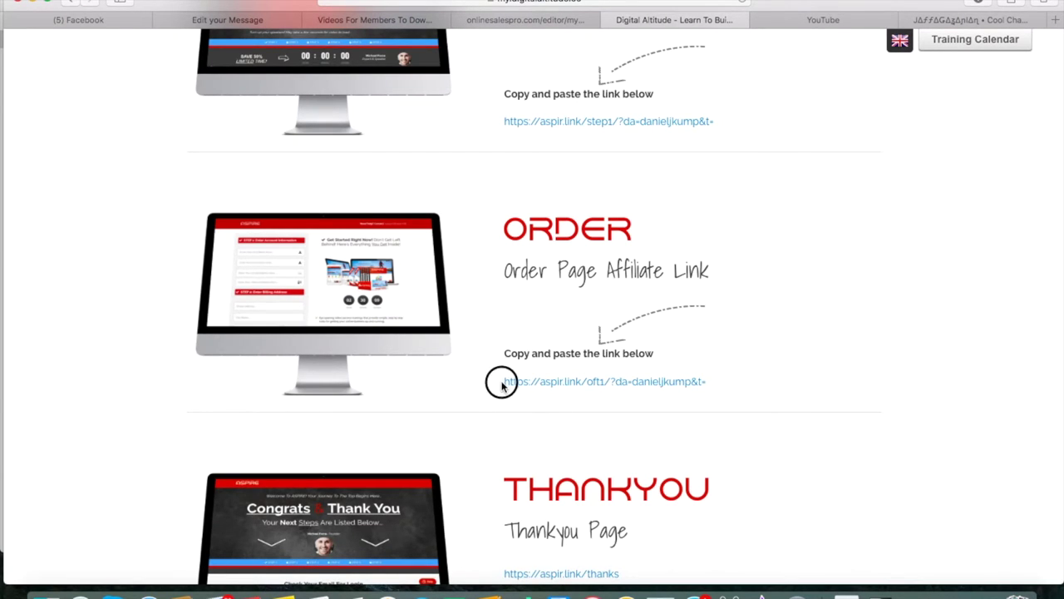
- Copy the complete Order Page Affiliate Link from the Digital Altitude links page
triple_click(501, 381)
left_click(502, 381)
triple_click(502, 381)
key("super+c")
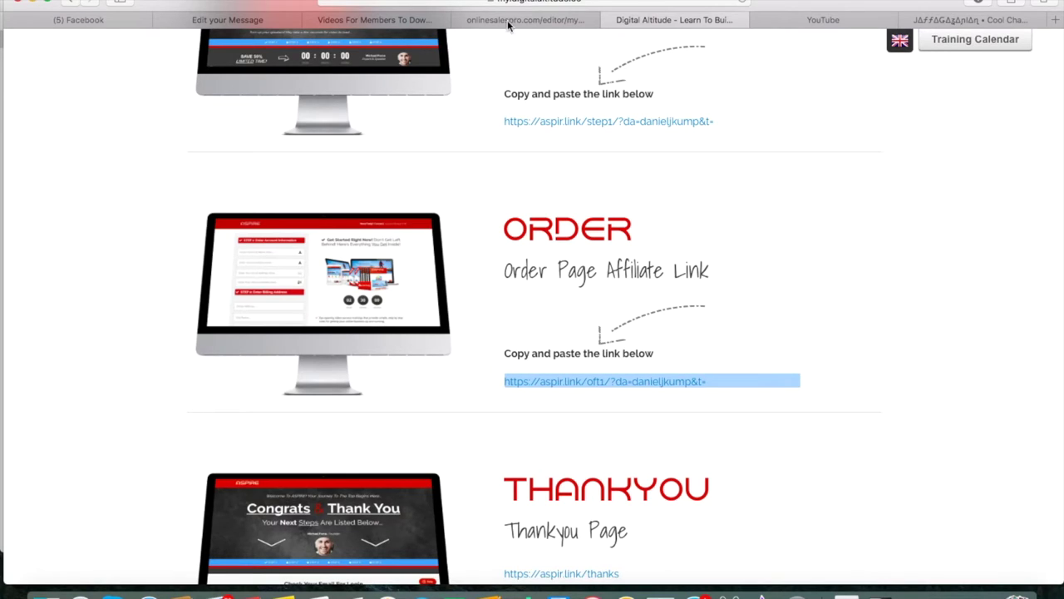
left_click(257, 17)
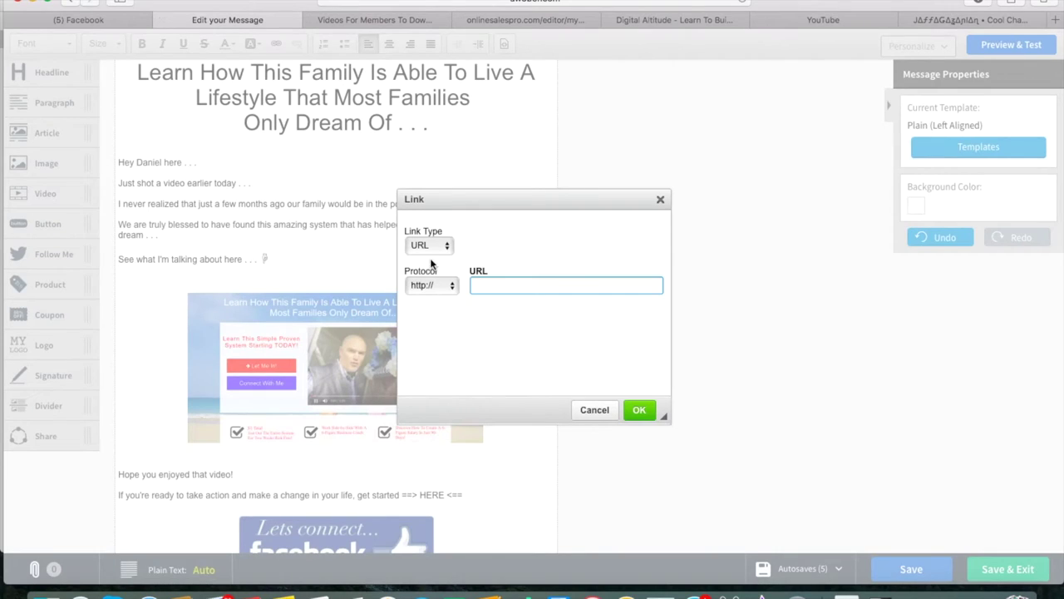
key("super+v")
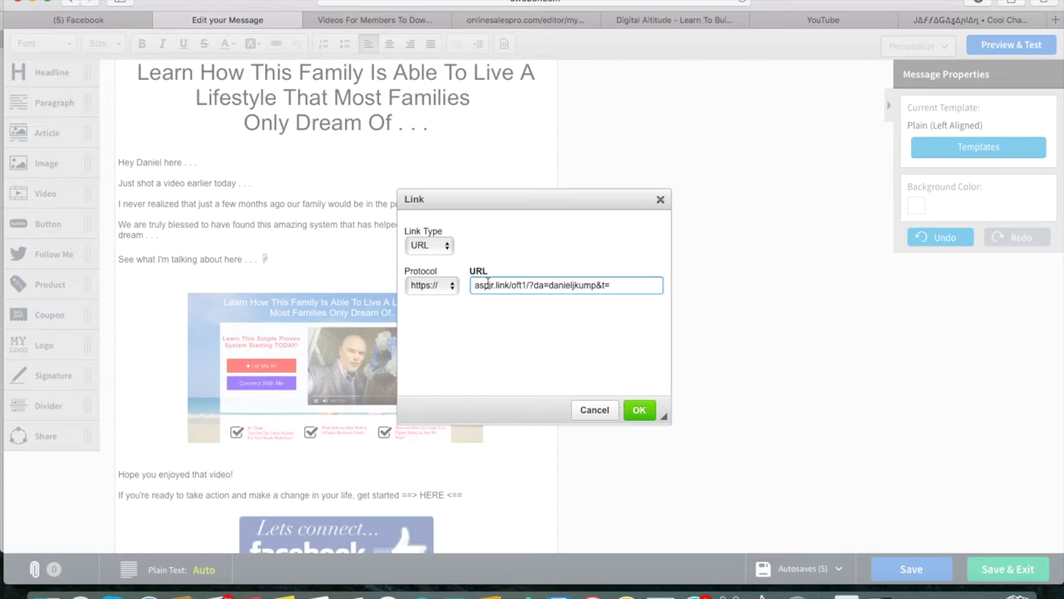
left_click(638, 409)
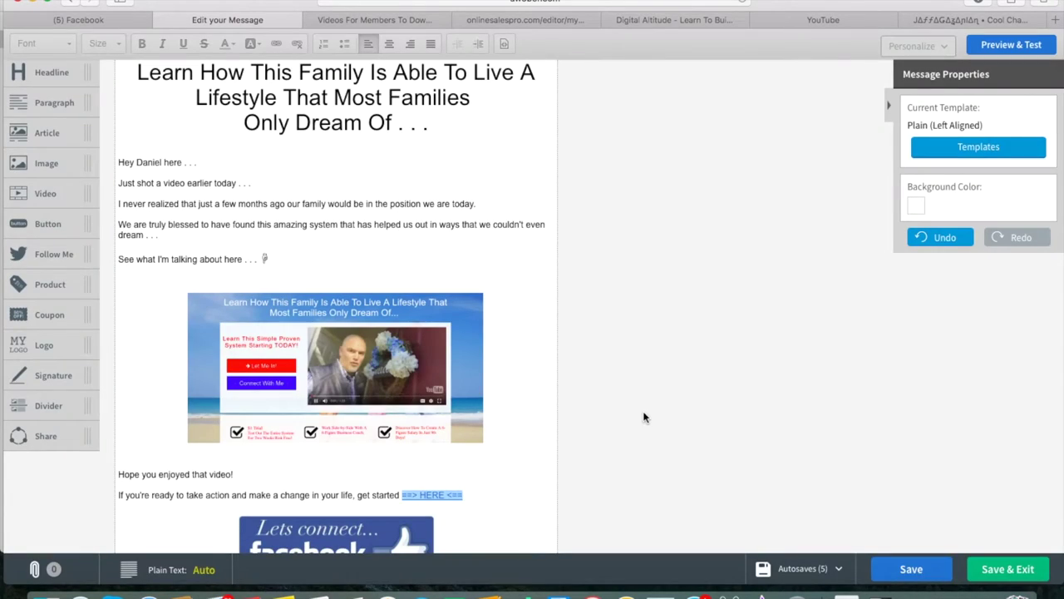
left_click(511, 472)
- Add the paragraph "Please feel free to reach out if you have any questions or I can help you in any way!" below the call-to-action
scroll(549, 472, "down", 1)
scroll(574, 474, "down", 2)
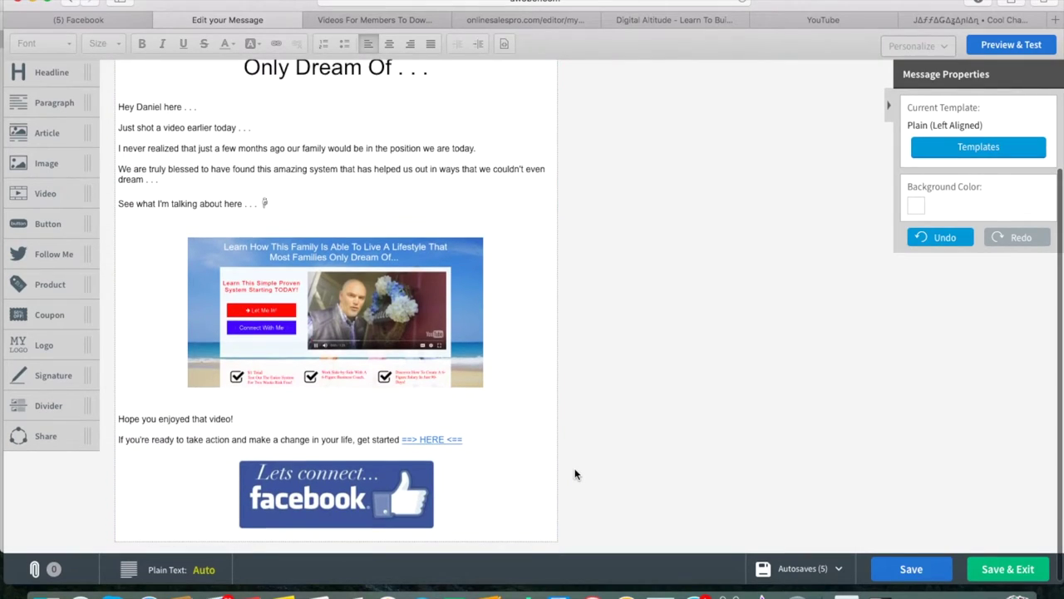
mouse_move(468, 473)
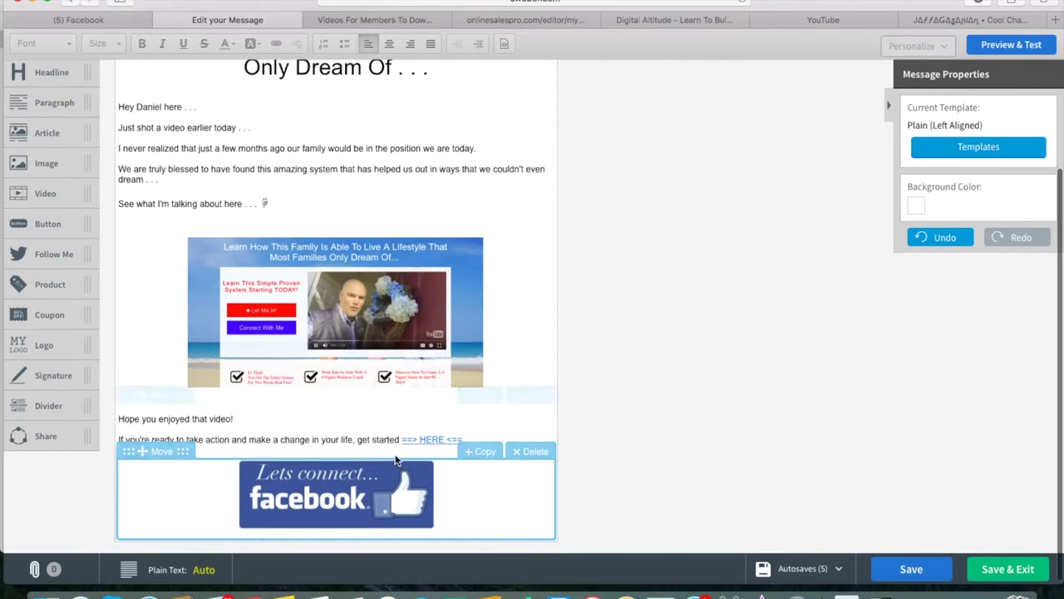
left_click(484, 439)
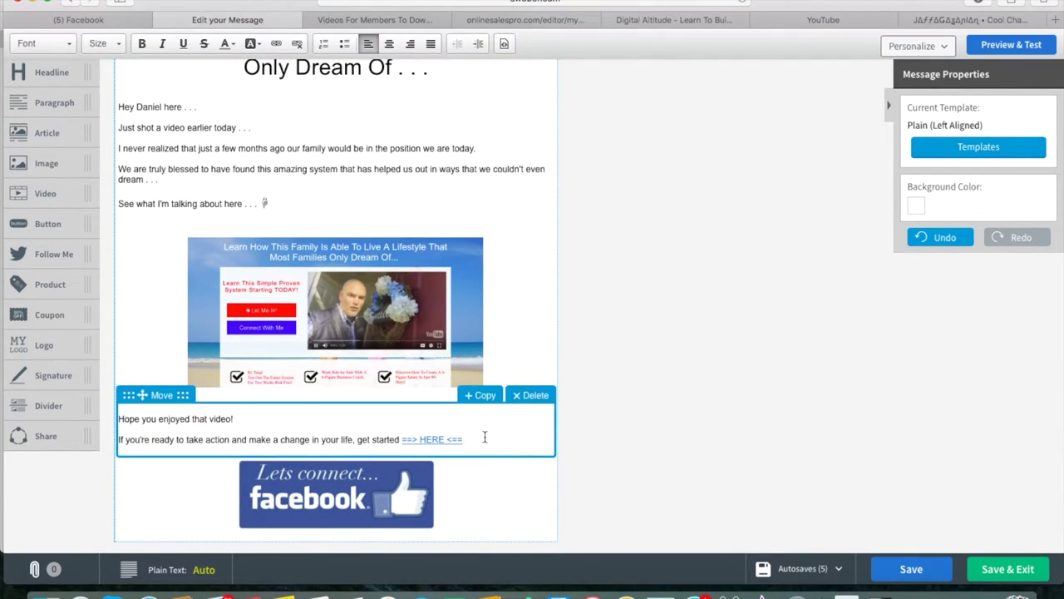
key("Return")
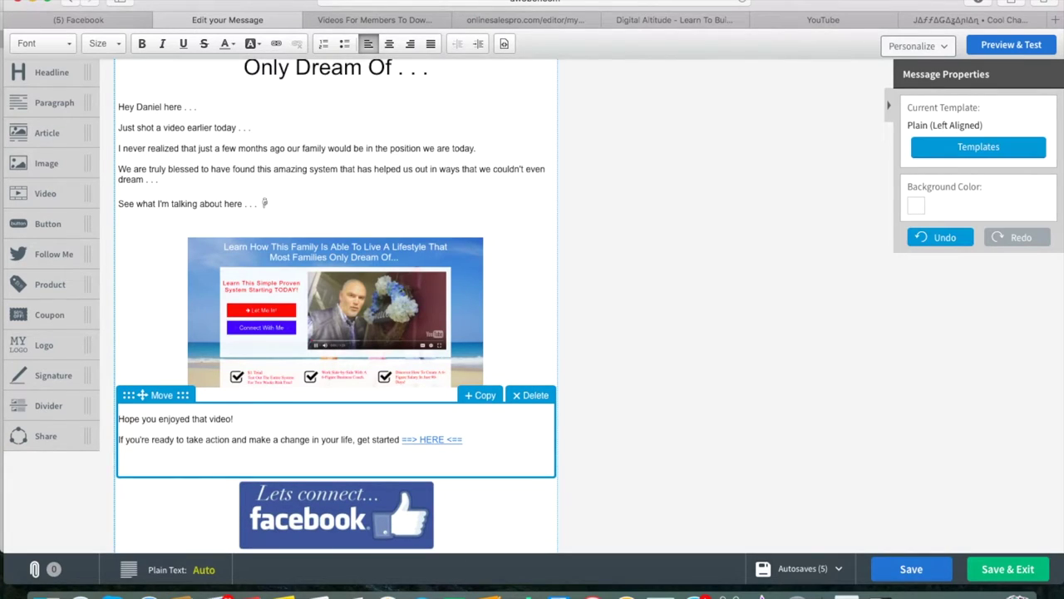
type("Sat")
key("BackSpace")
key("BackSpace")
key("BackSpace")
type("Please feeel")
key("BackSpace")
key("BackSpace")
type("l free to reach out if you")
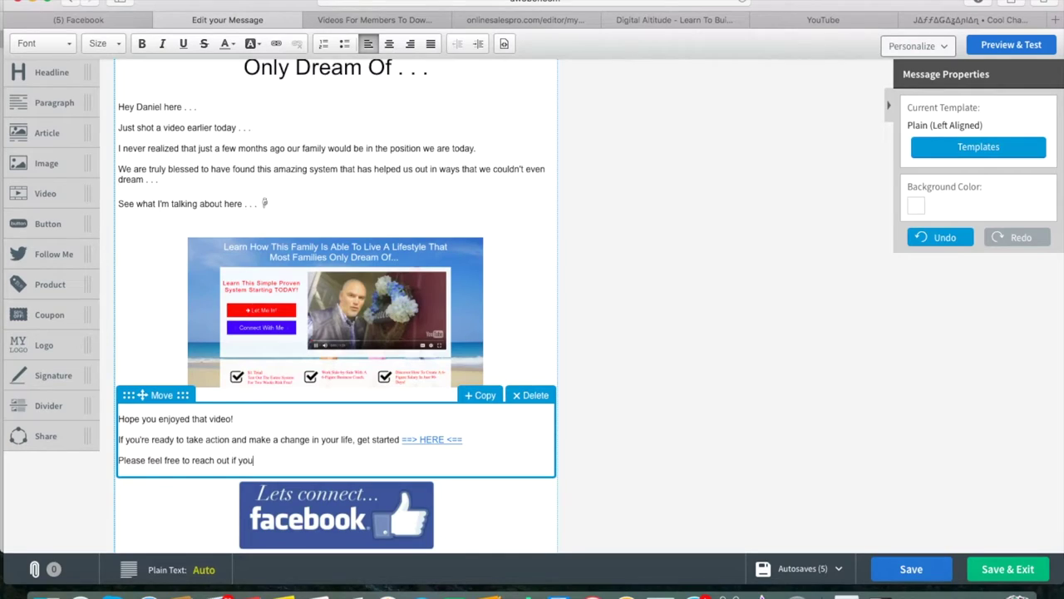
type(" have any questions or I can help you")
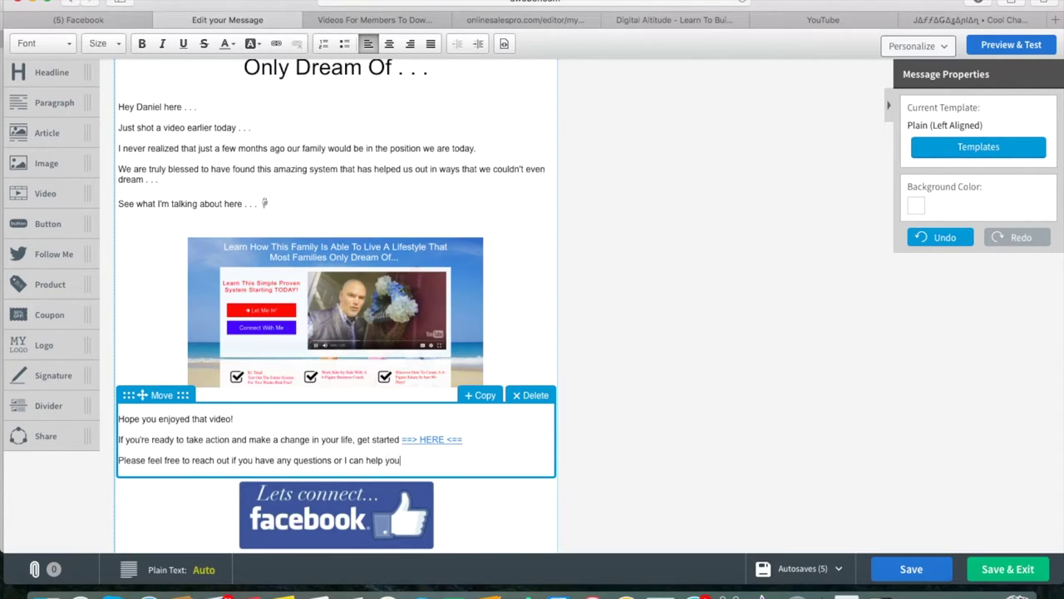
type(" in any way!")
- Close the email with the line "To your MASSIVE success!" and a sign-off of "~" followed by the sender's first name
key("Return")
type("To your MASSIVE succe")
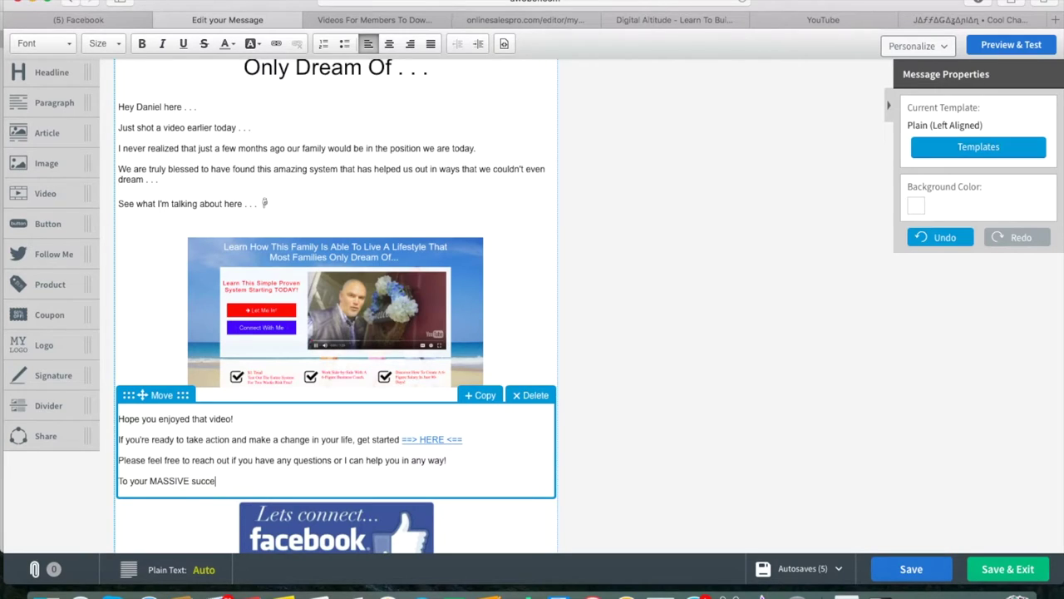
type("ss!")
key("Return")
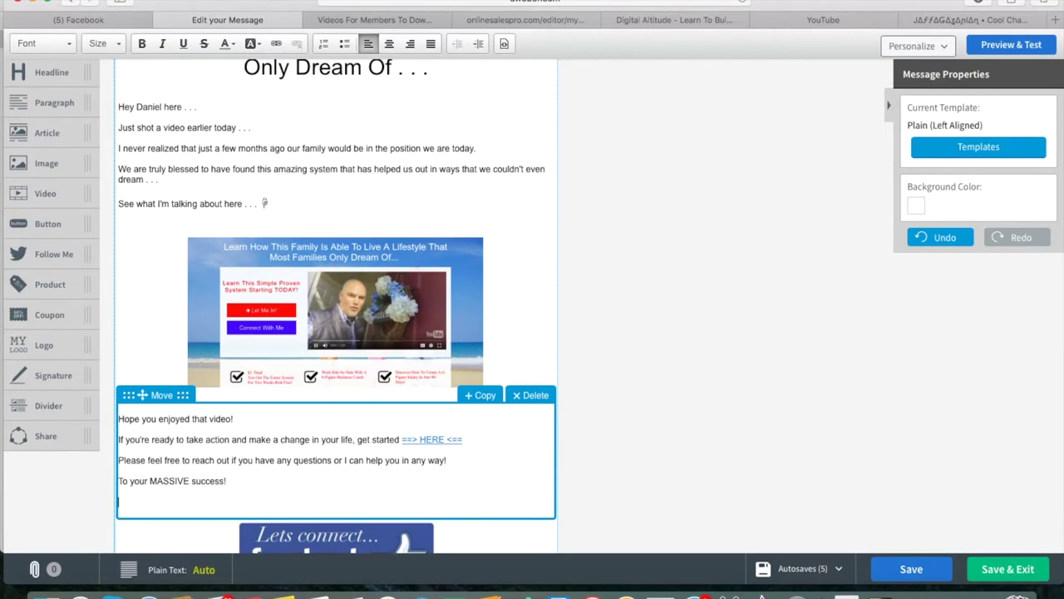
type("~D Daniel")
- Review the whole email from the headline and intro text to the closing paragraphs and the Facebook banner
scroll(613, 358, "down", 3)
scroll(613, 357, "up", 4)
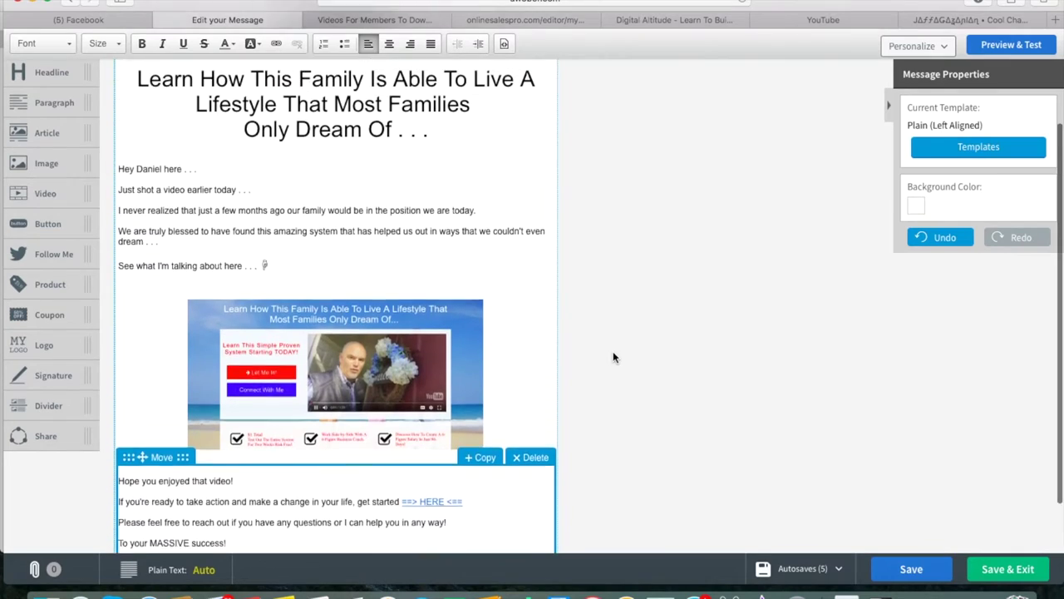
scroll(613, 358, "up", 3)
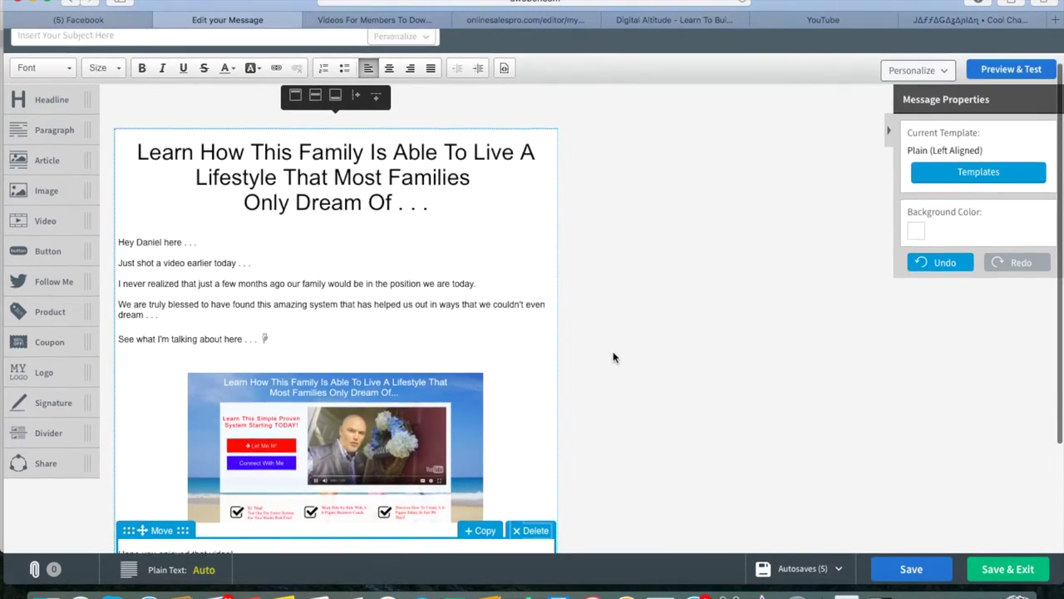
scroll(613, 357, "down", 1)
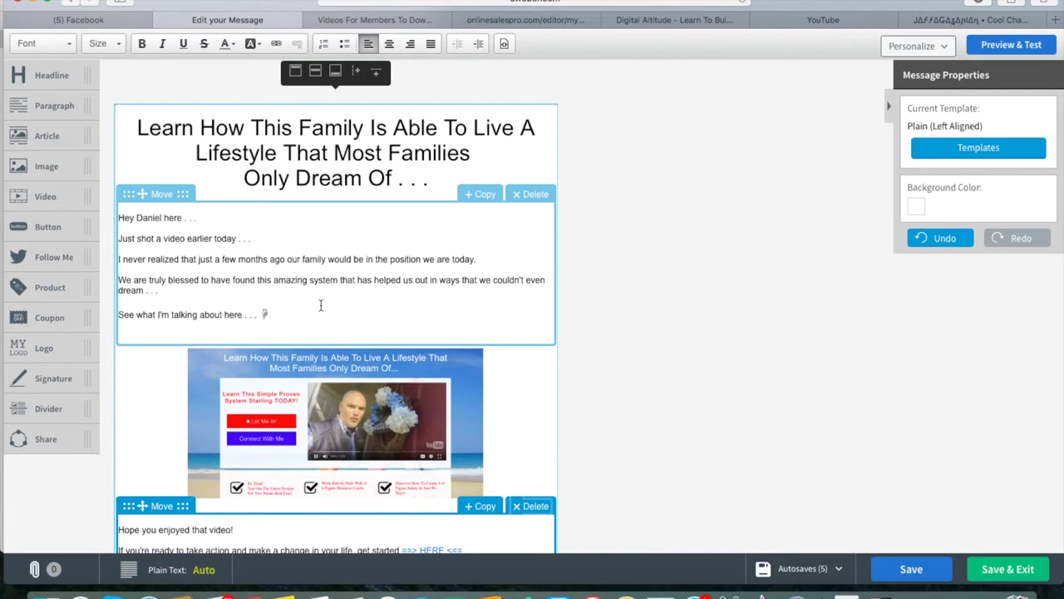
scroll(581, 326, "down", 4)
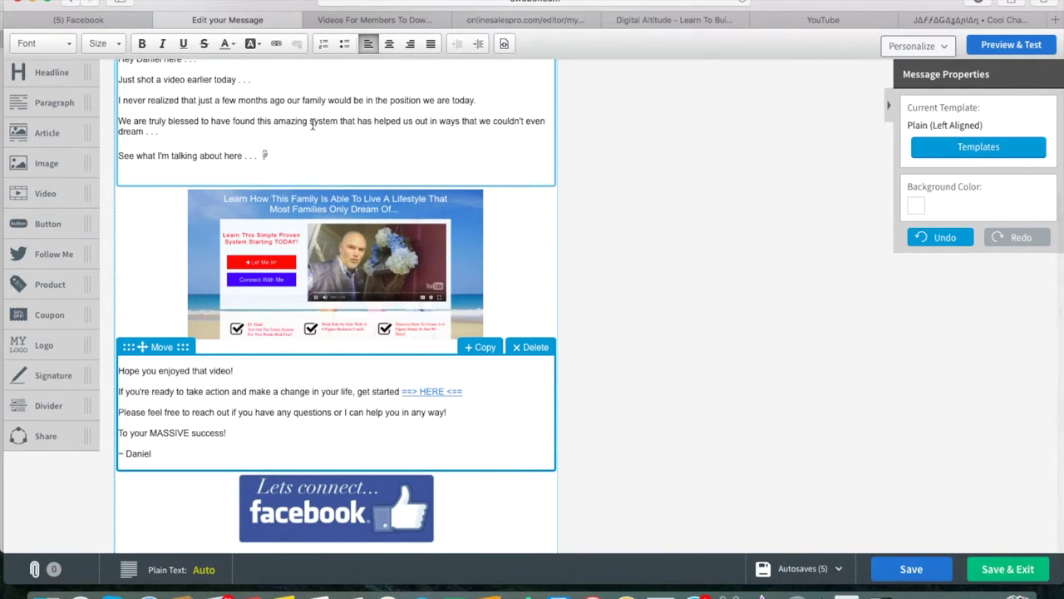
scroll(367, 130, "up", 2)
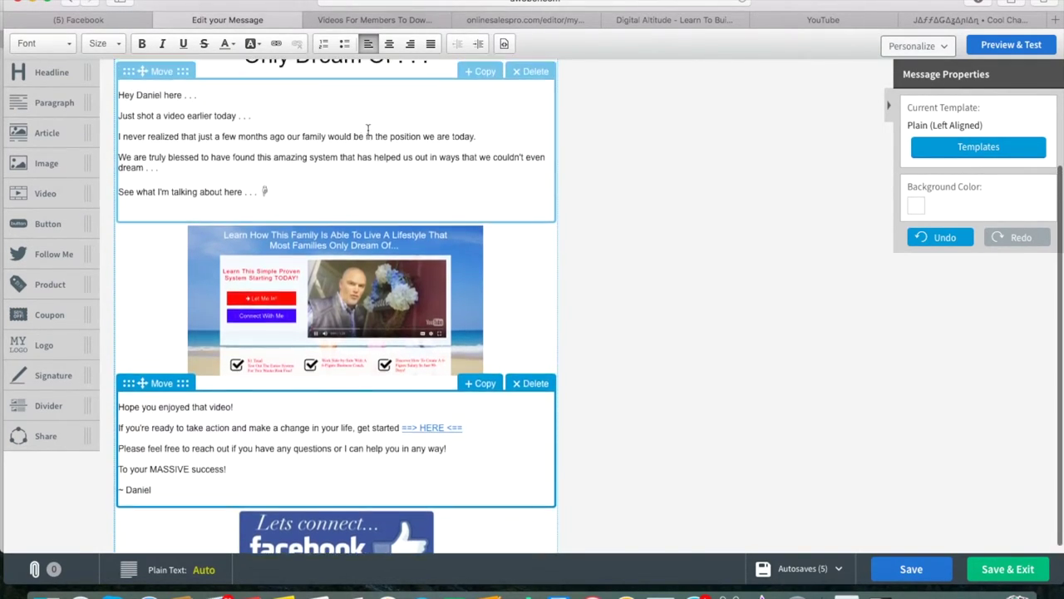
scroll(367, 130, "up", 3)
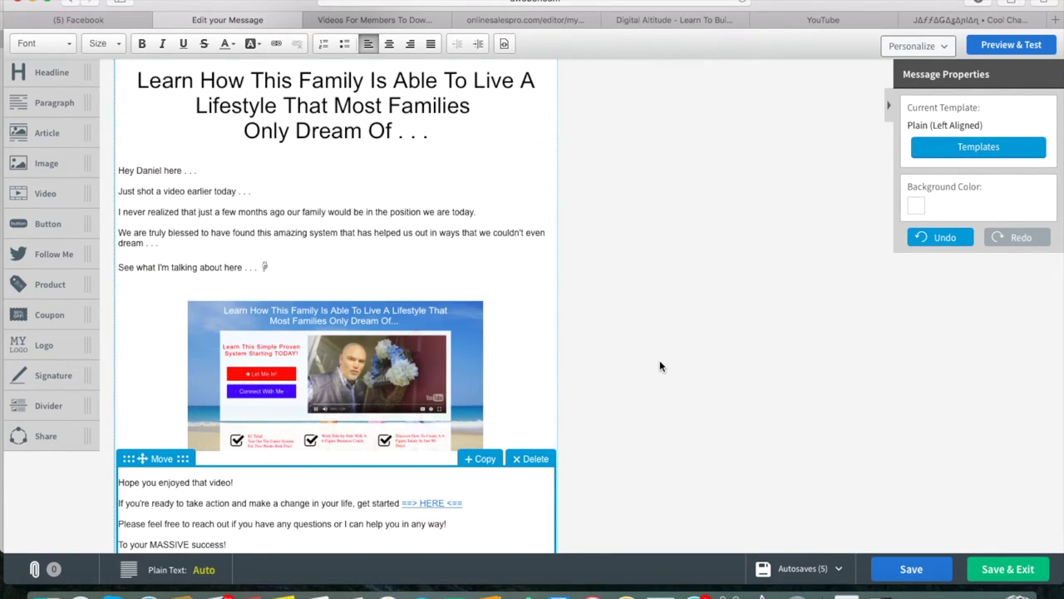
scroll(628, 377, "down", 3)
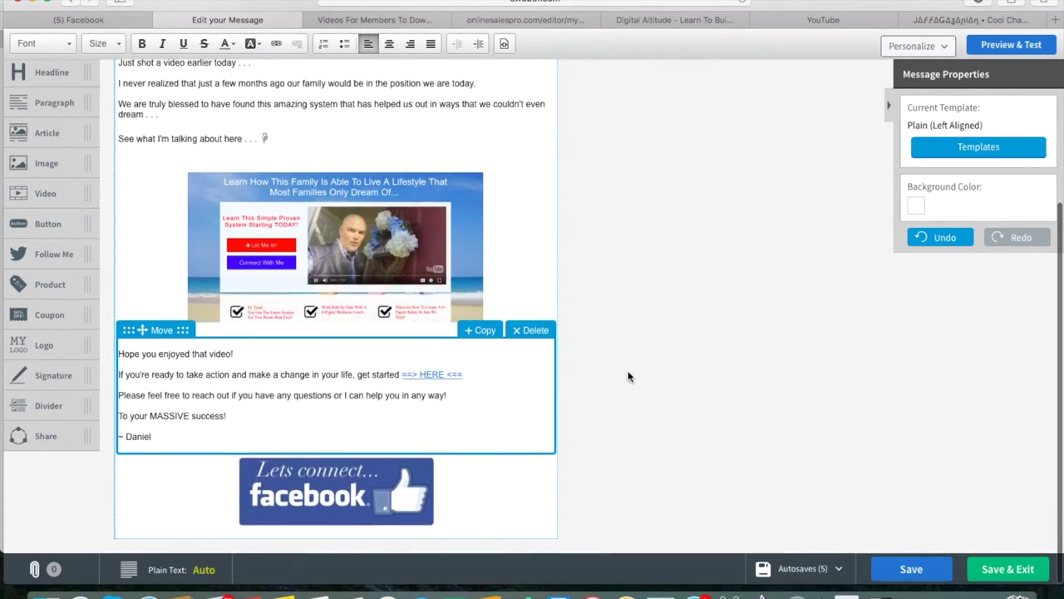
scroll(624, 313, "up", 7)
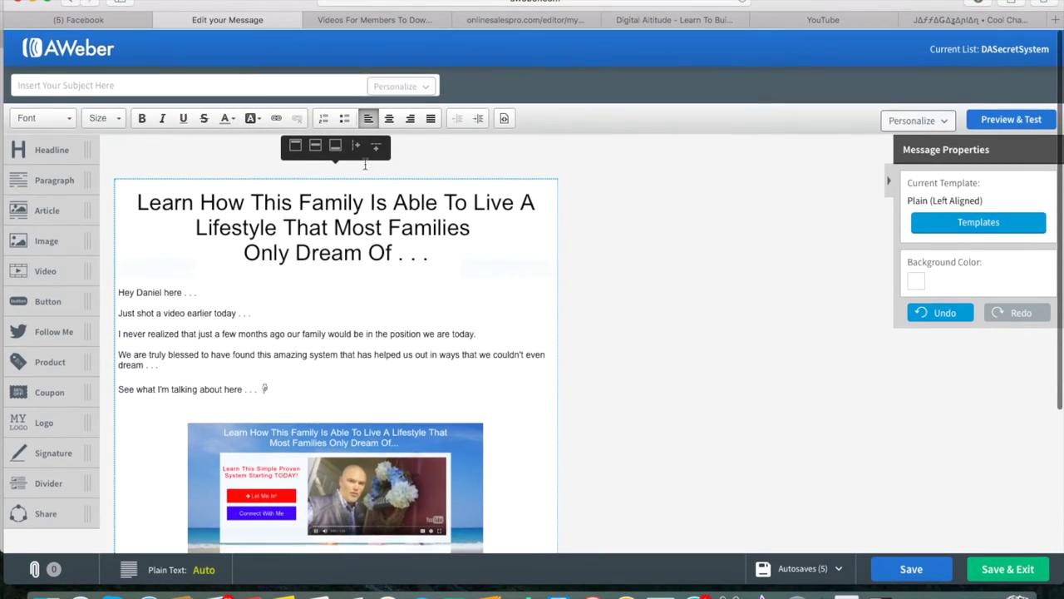
scroll(584, 292, "down", 2)
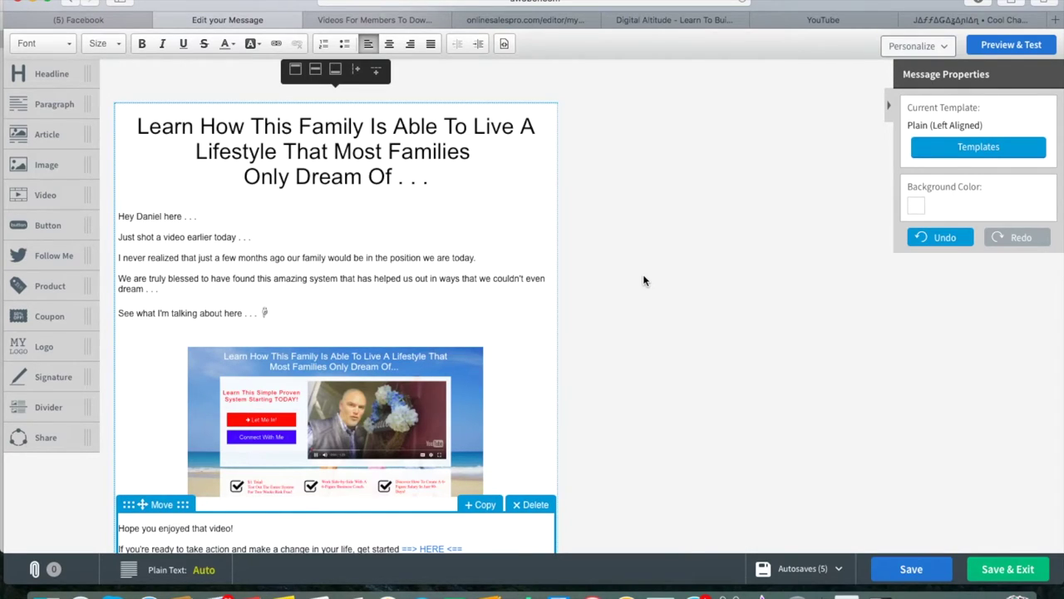
left_click(643, 280)
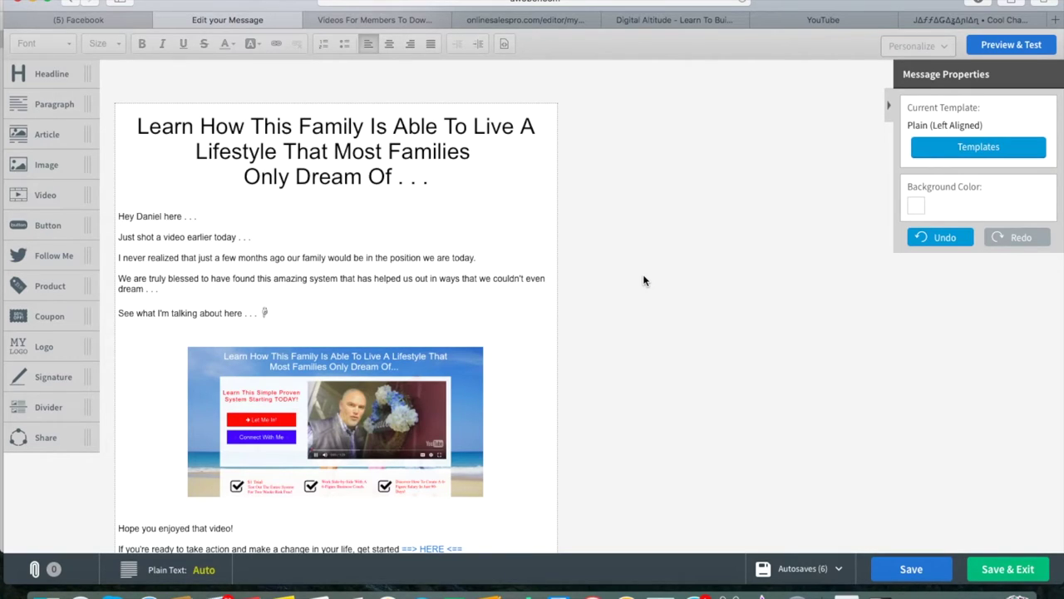
- Place the cursor in the message's empty subject field and look over the email body again
scroll(645, 280, "up", 3)
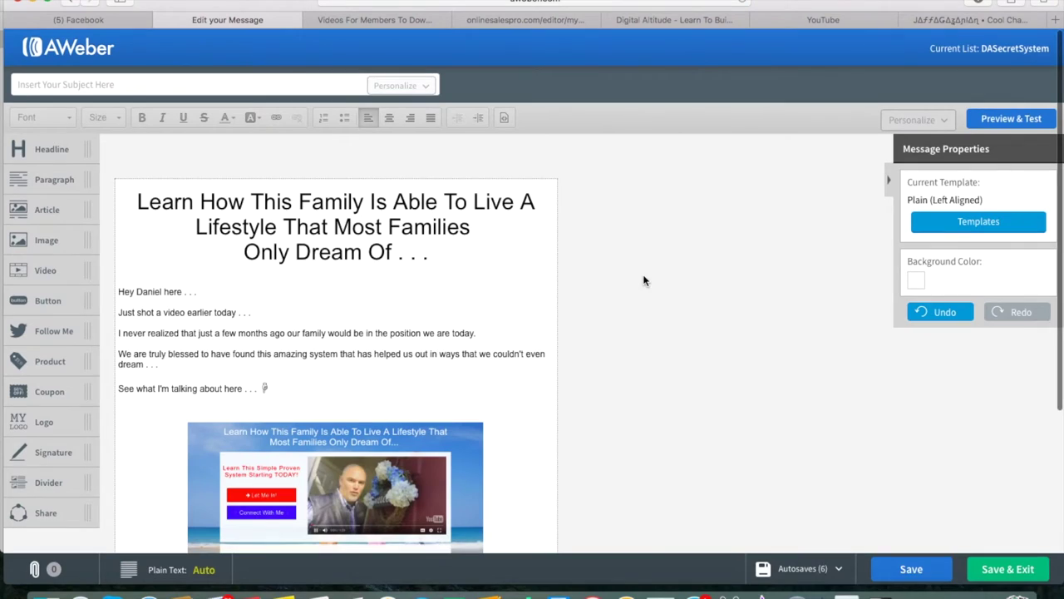
left_click(209, 87)
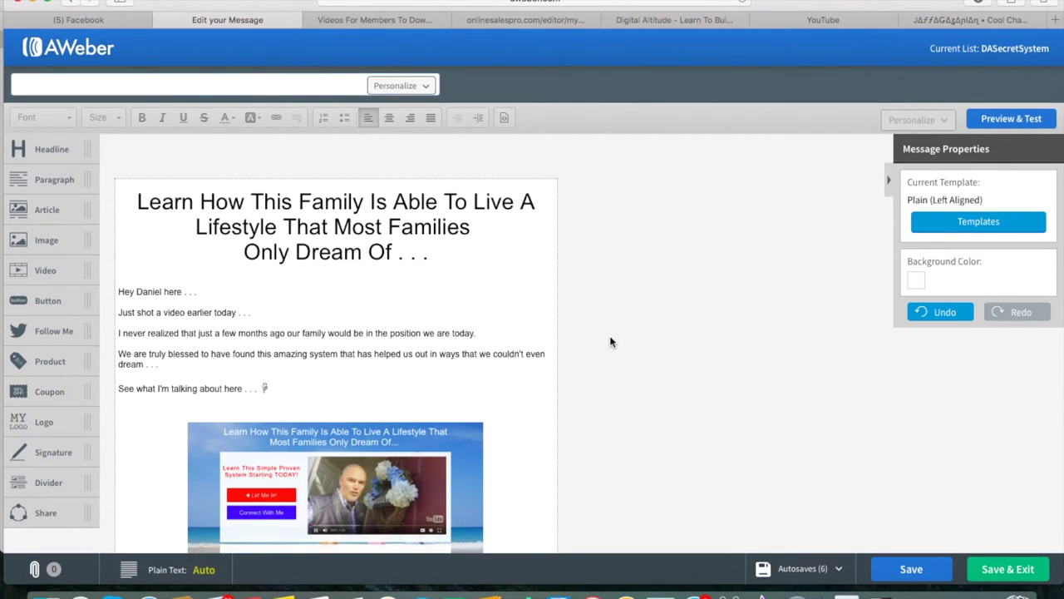
scroll(610, 337, "down", 3)
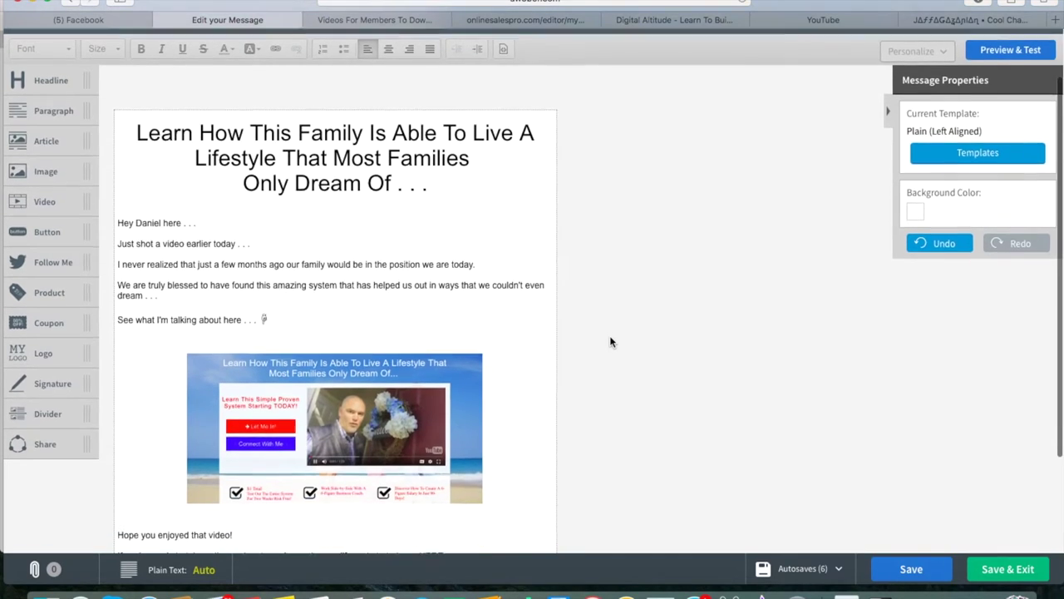
scroll(611, 339, "down", 3)
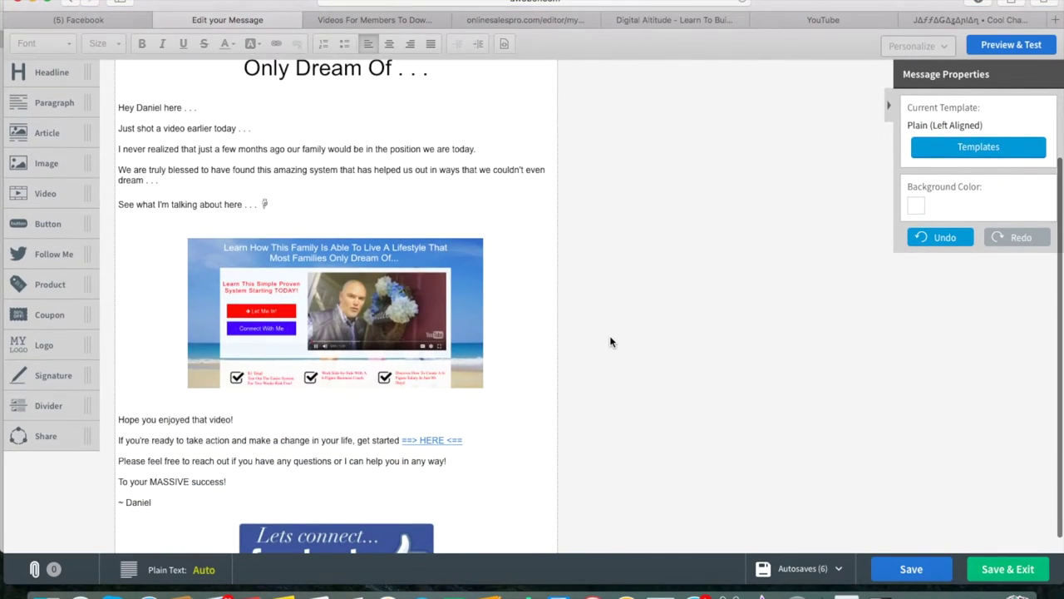
- Set the message's subject to "Watch What Just Happened Today . . ."
scroll(610, 339, "down", 1)
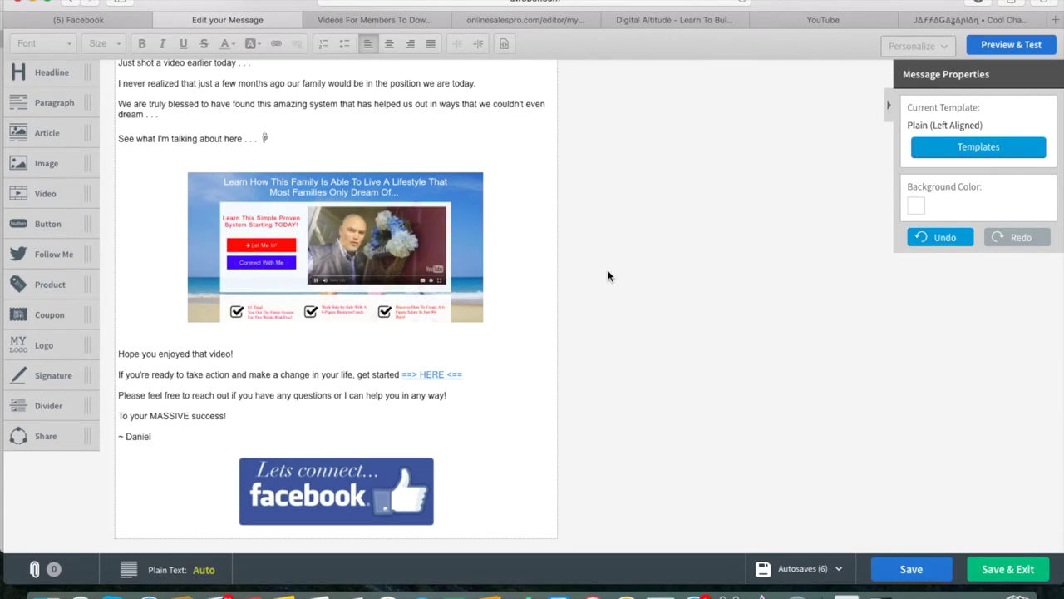
scroll(608, 276, "up", 3)
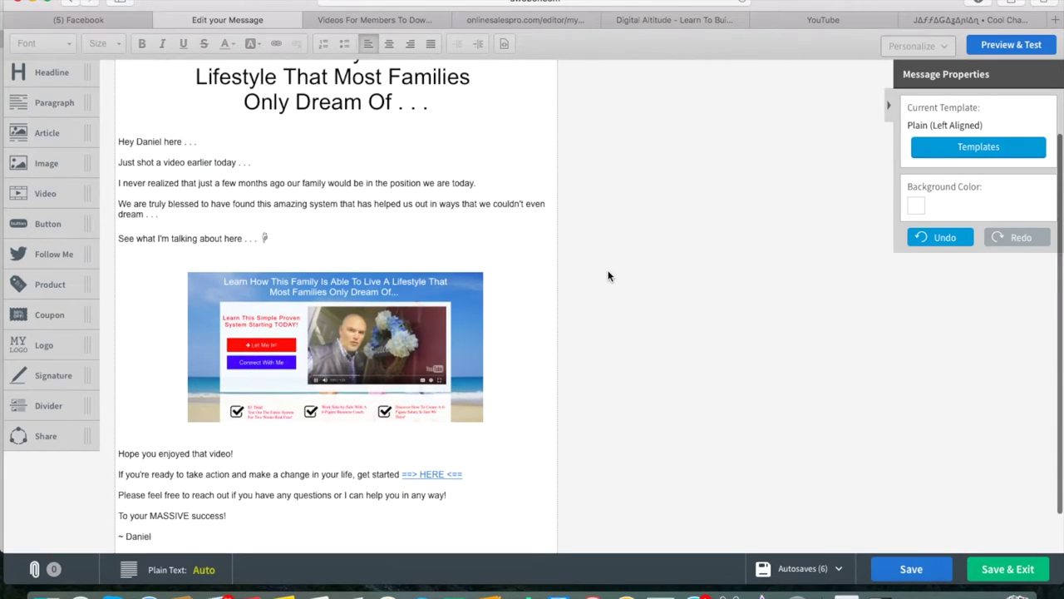
scroll(608, 276, "up", 1)
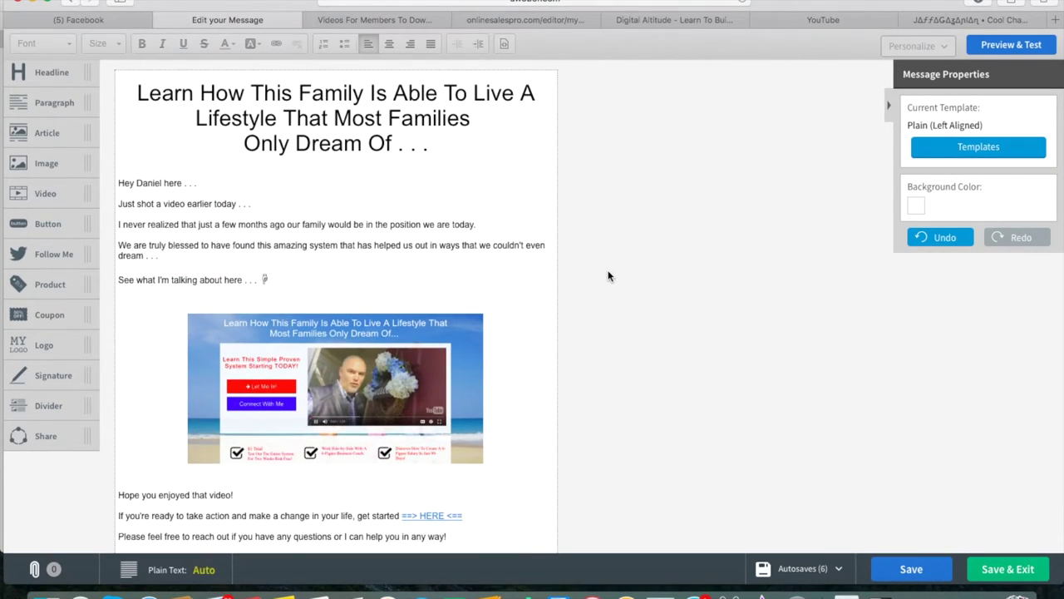
scroll(608, 276, "down", 3)
scroll(608, 276, "up", 3)
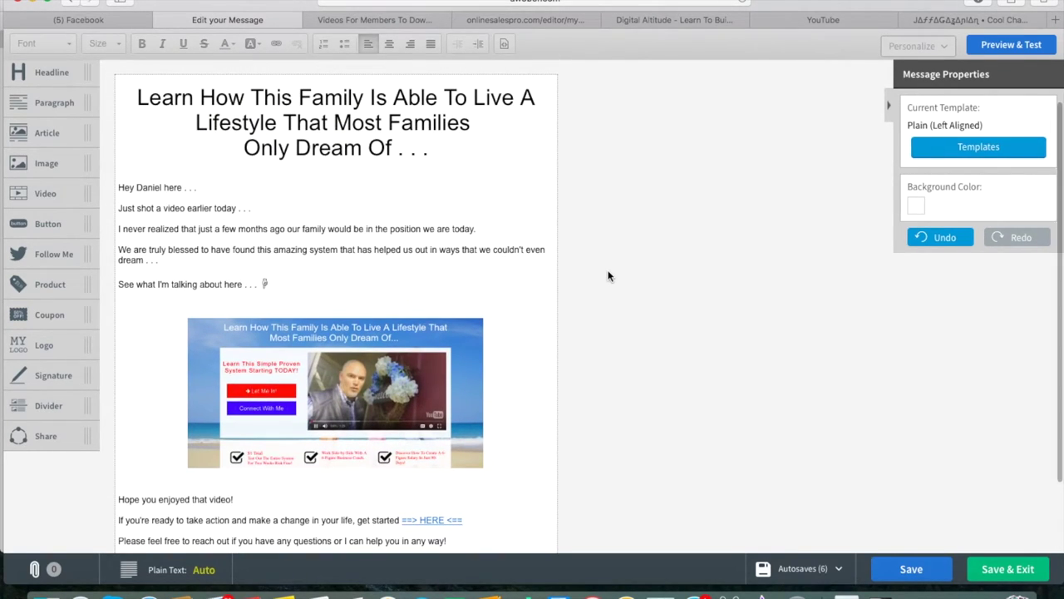
scroll(608, 277, "up", 3)
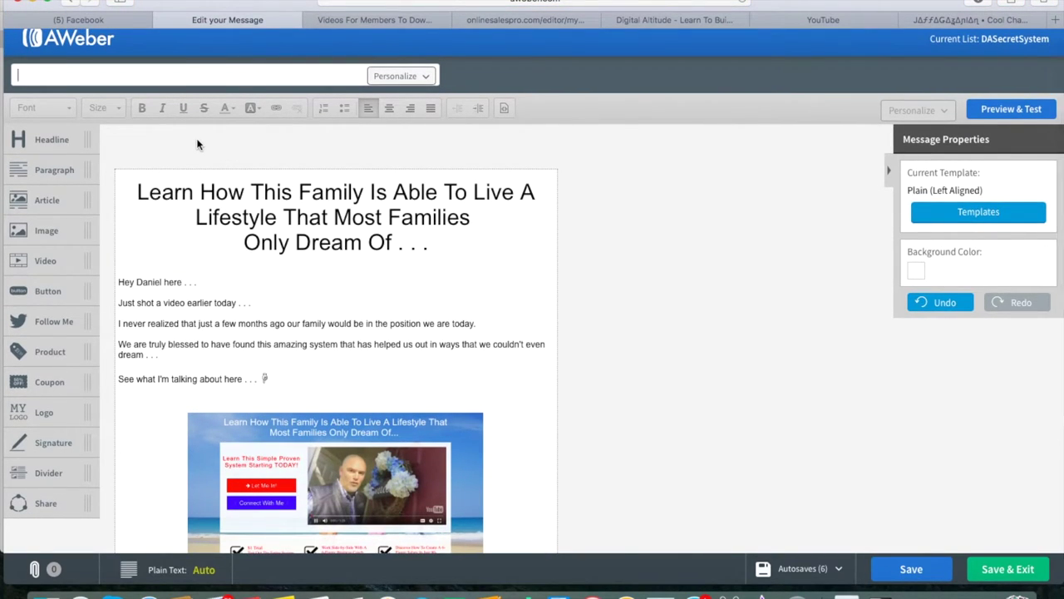
type("Watch What Just Hap")
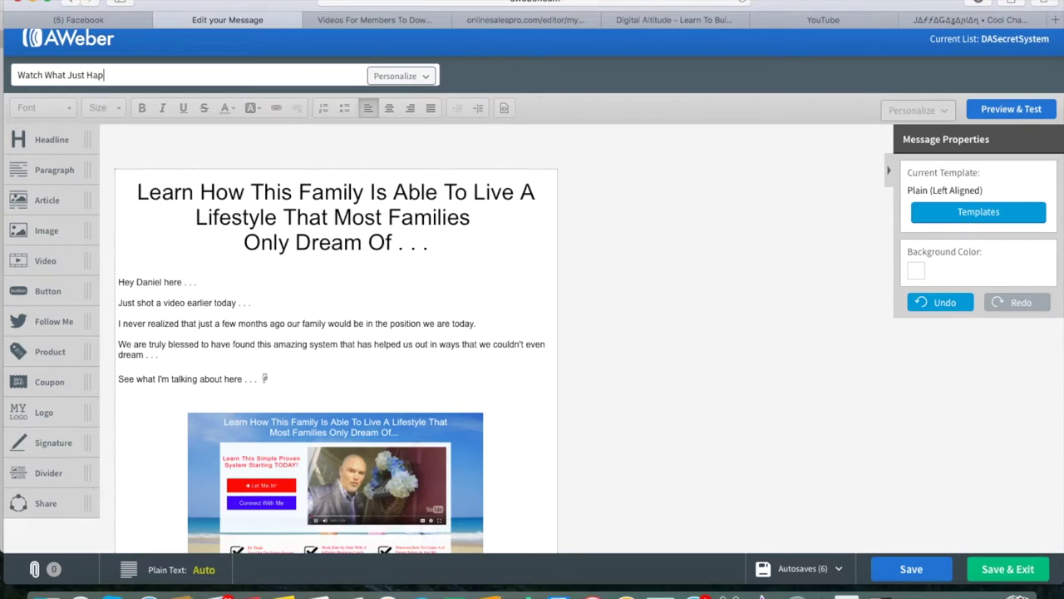
type("pened Today . . .")
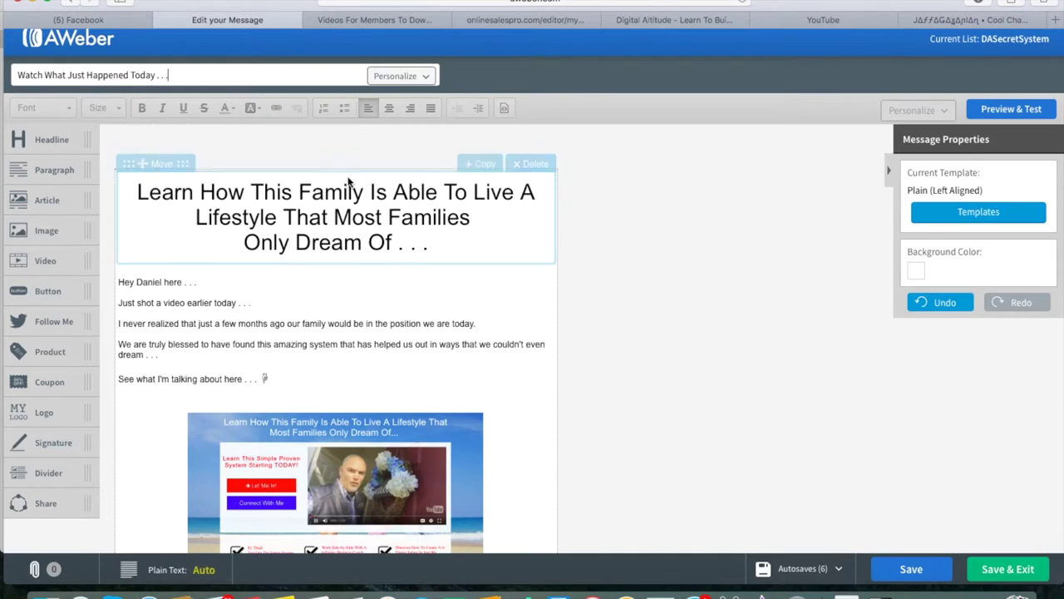
- Preview the message and send a test email to the prefilled address
scroll(600, 373, "down", 5)
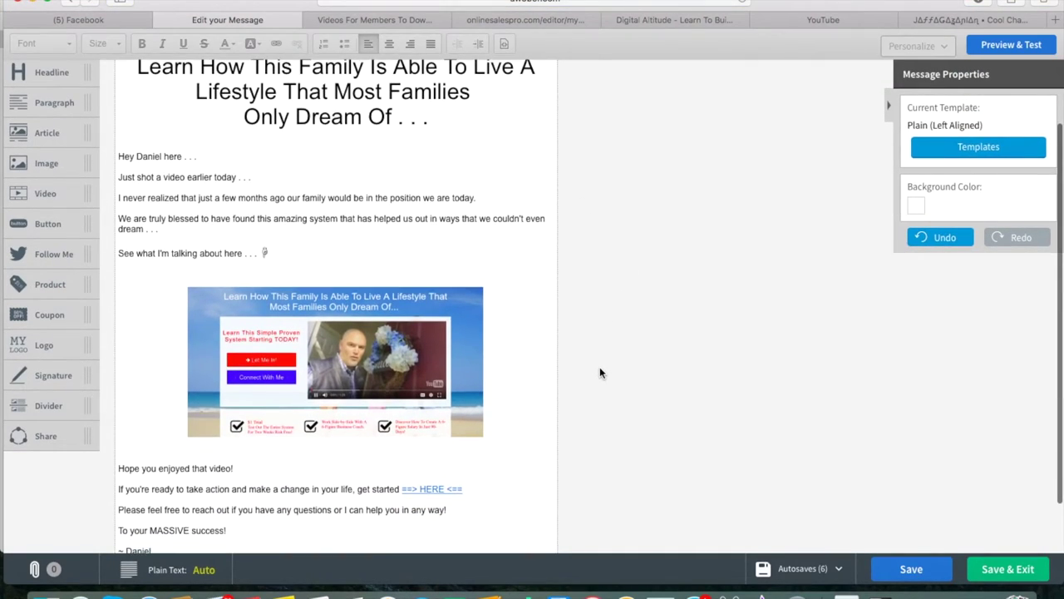
scroll(600, 373, "up", 4)
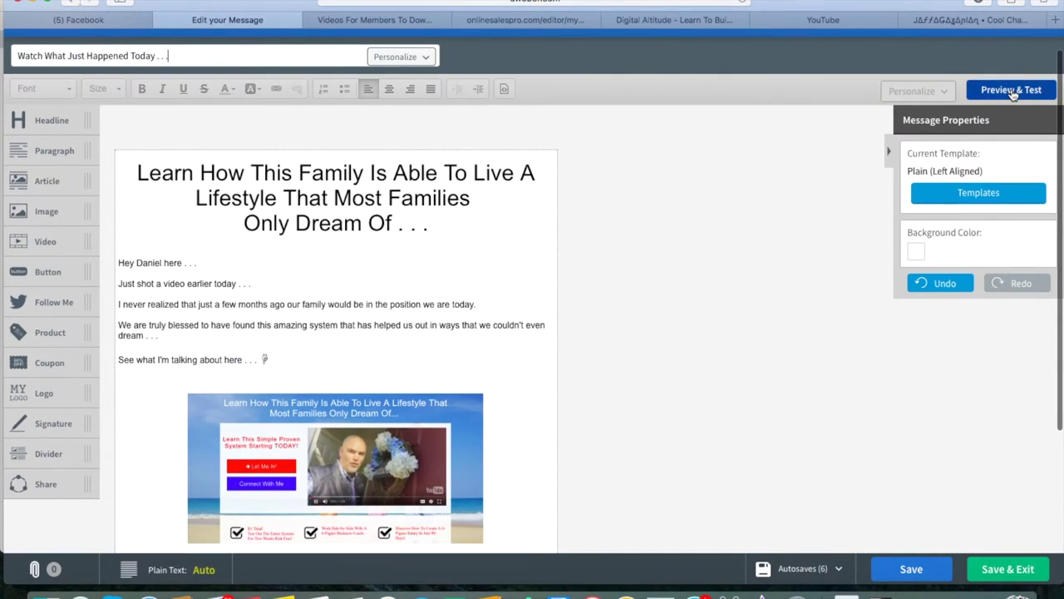
left_click(1014, 87)
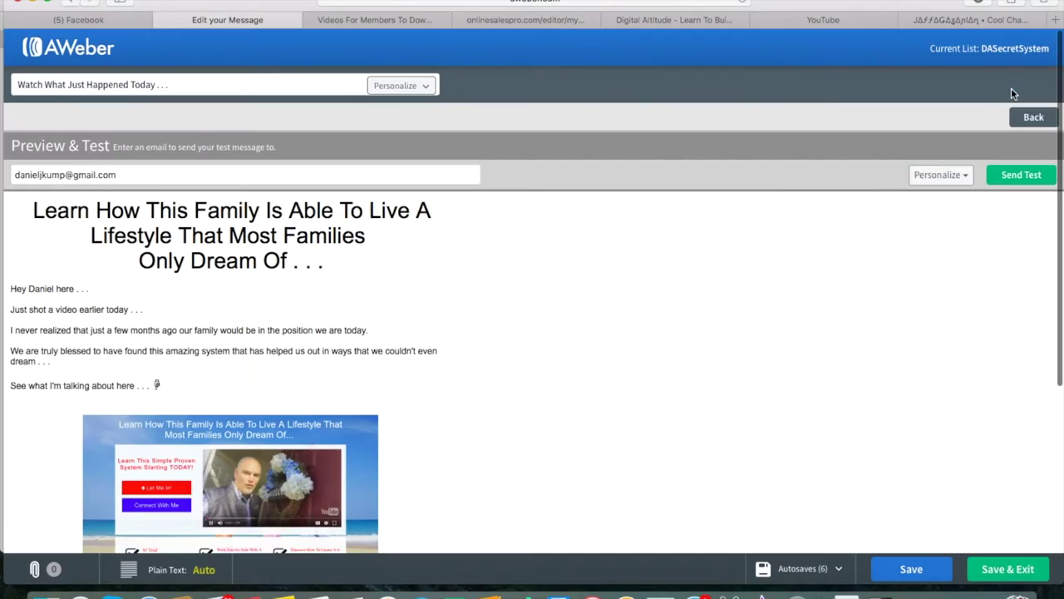
left_click(1022, 177)
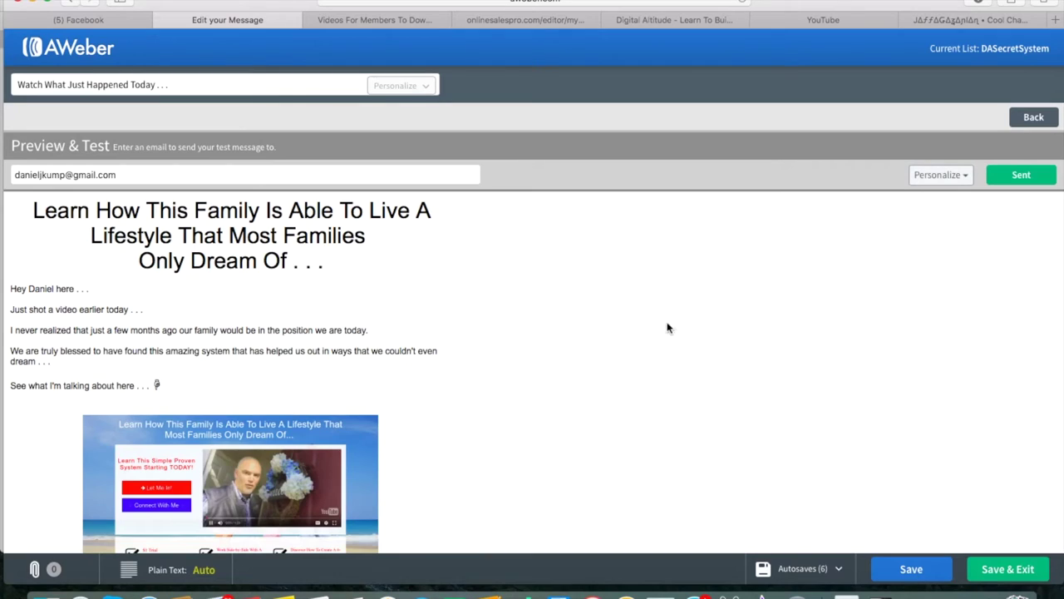
scroll(657, 343, "down", 3)
scroll(642, 358, "up", 2)
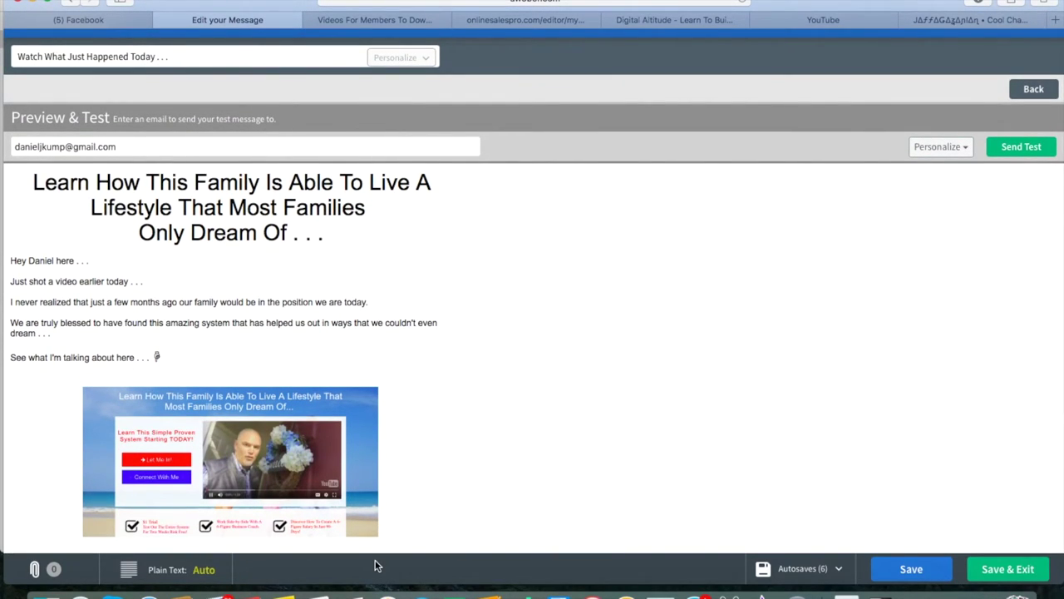
- Switch to Mail and open the newly received test email "Watch What Just Happened Today . . ."
left_click(216, 595)
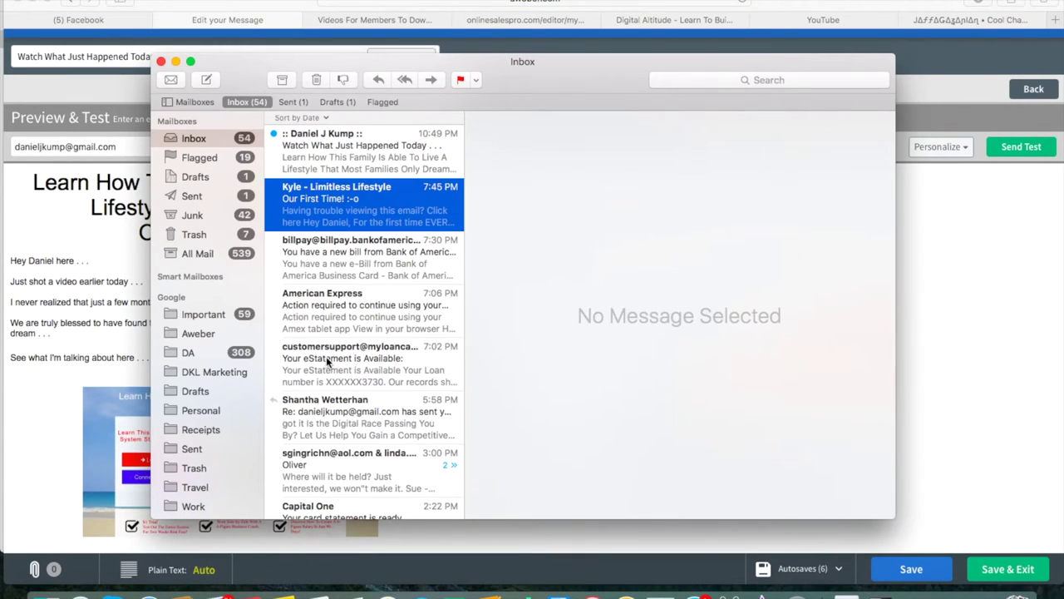
left_click(348, 200)
left_click(434, 137)
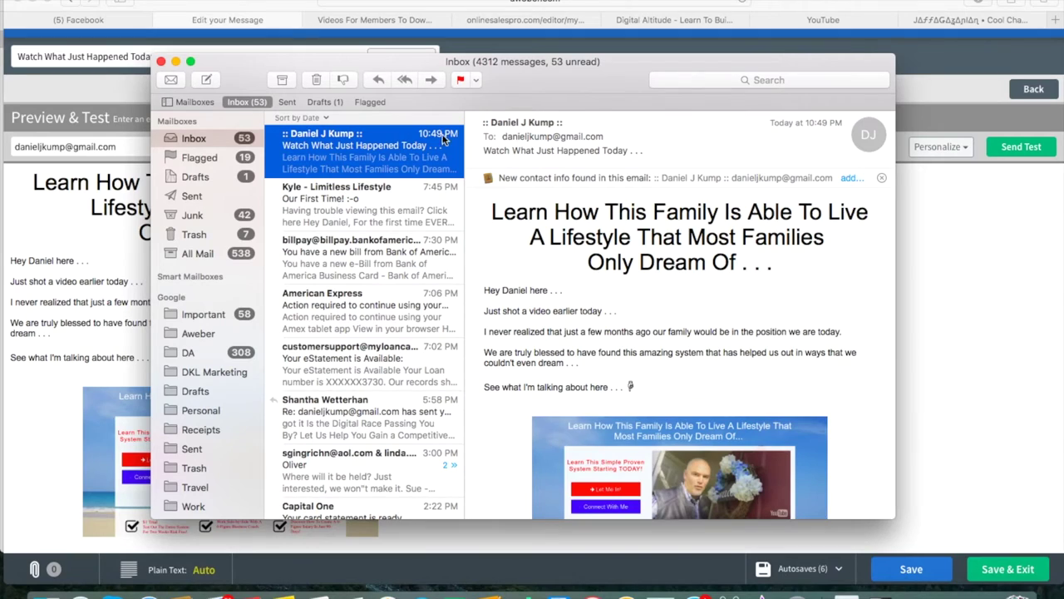
- Review the received test email from the headline and video image to the closing lines, Facebook banner and footer
scroll(548, 246, "down", 3)
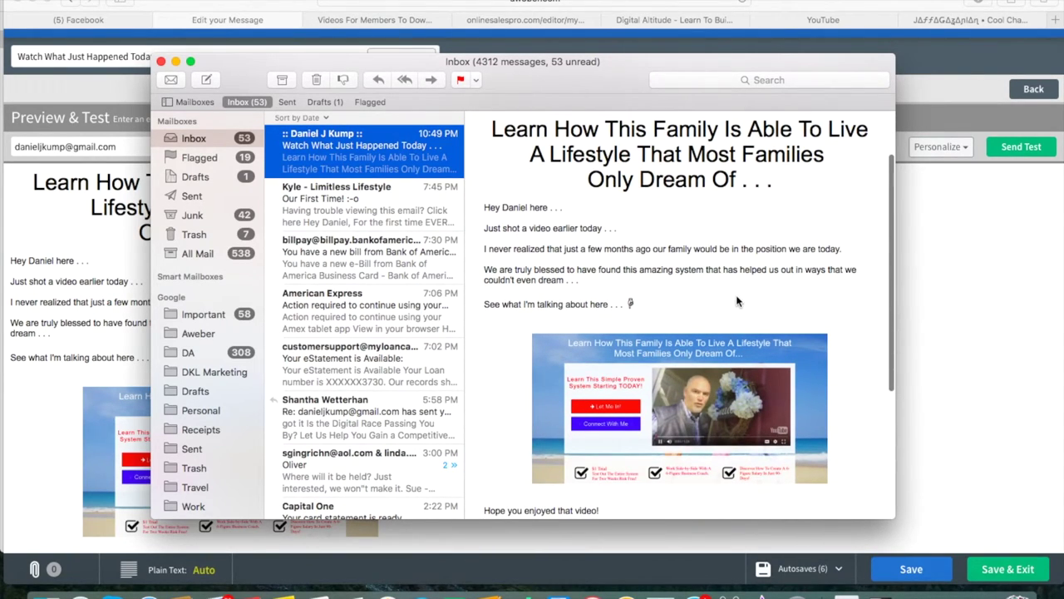
scroll(737, 301, "up", 3)
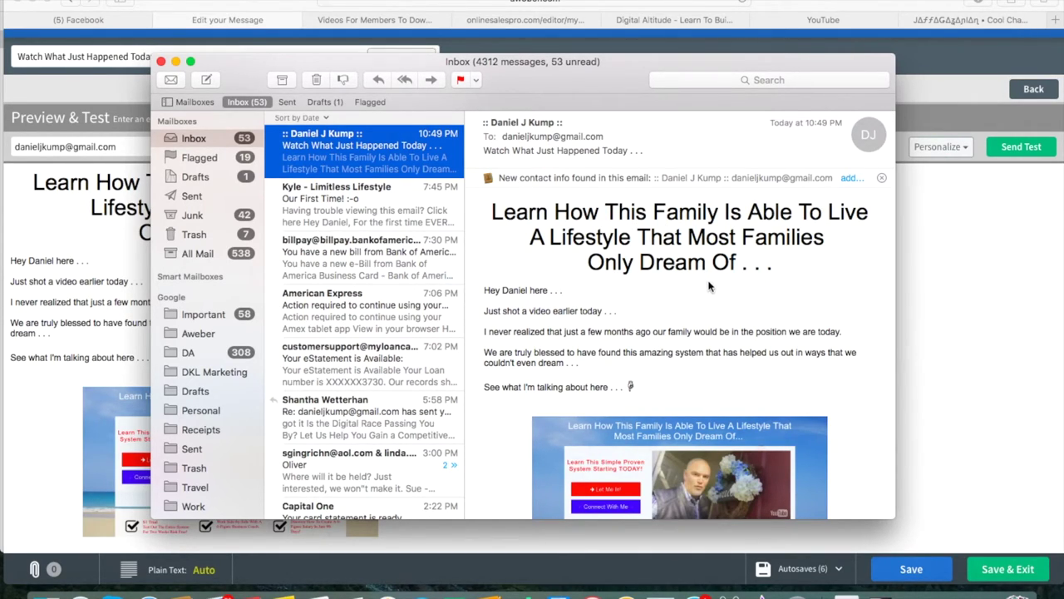
scroll(709, 286, "down", 2)
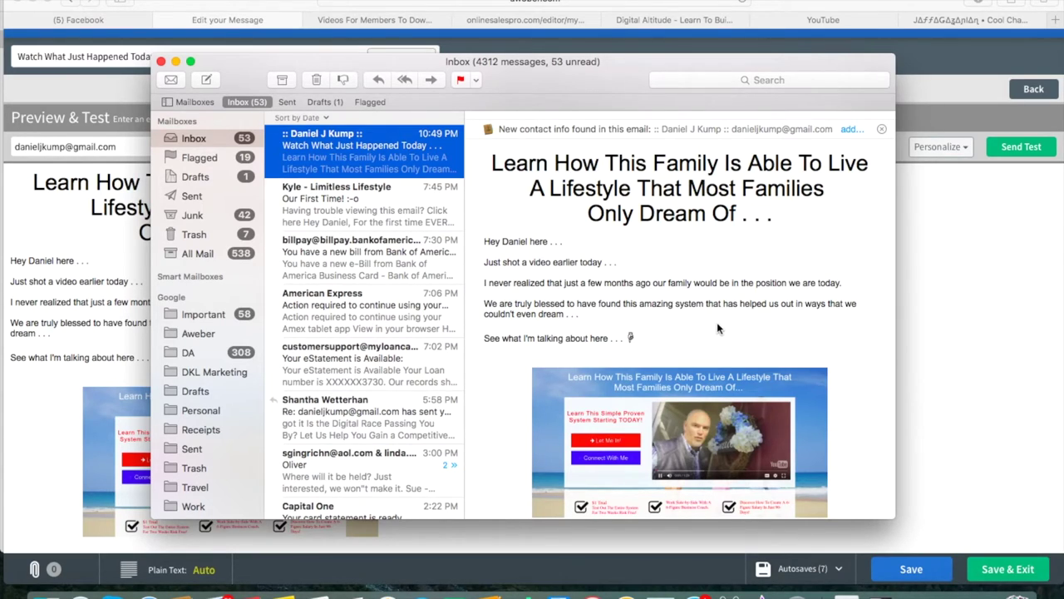
scroll(717, 322, "down", 5)
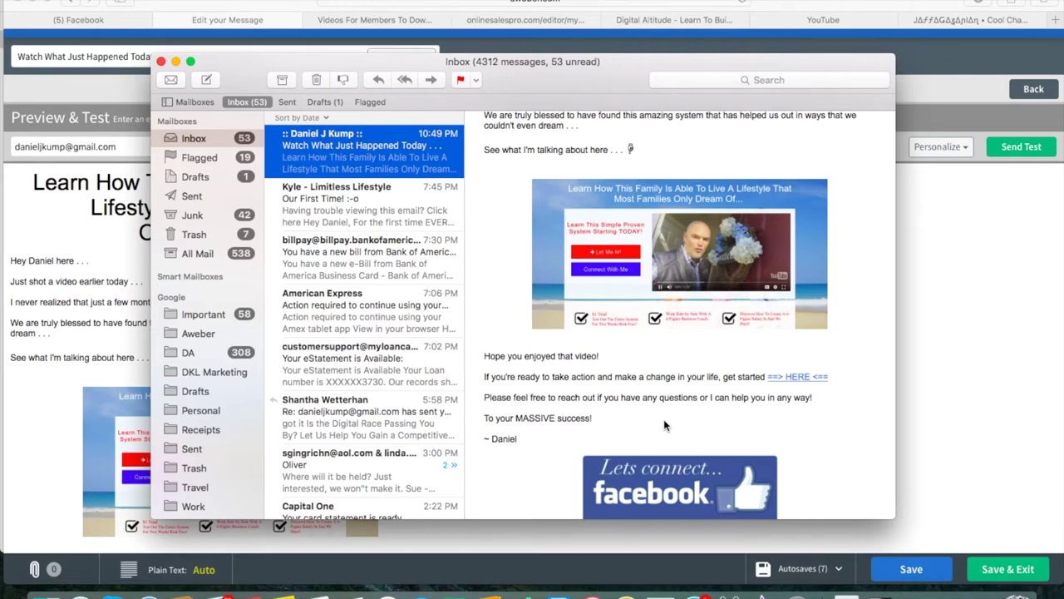
scroll(664, 429, "up", 2)
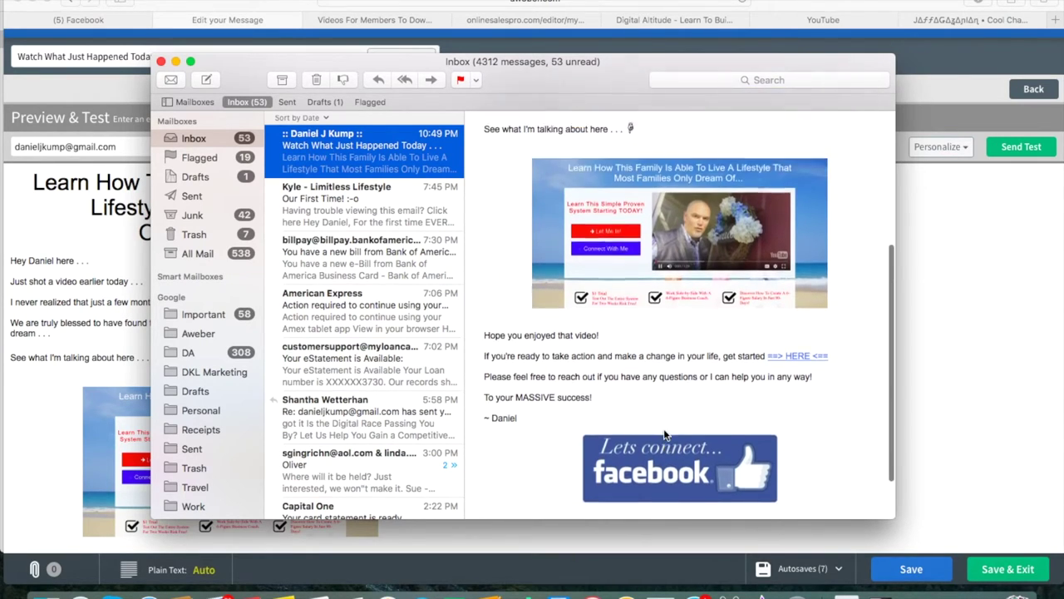
scroll(664, 428, "down", 3)
scroll(663, 428, "up", 1)
scroll(664, 429, "down", 2)
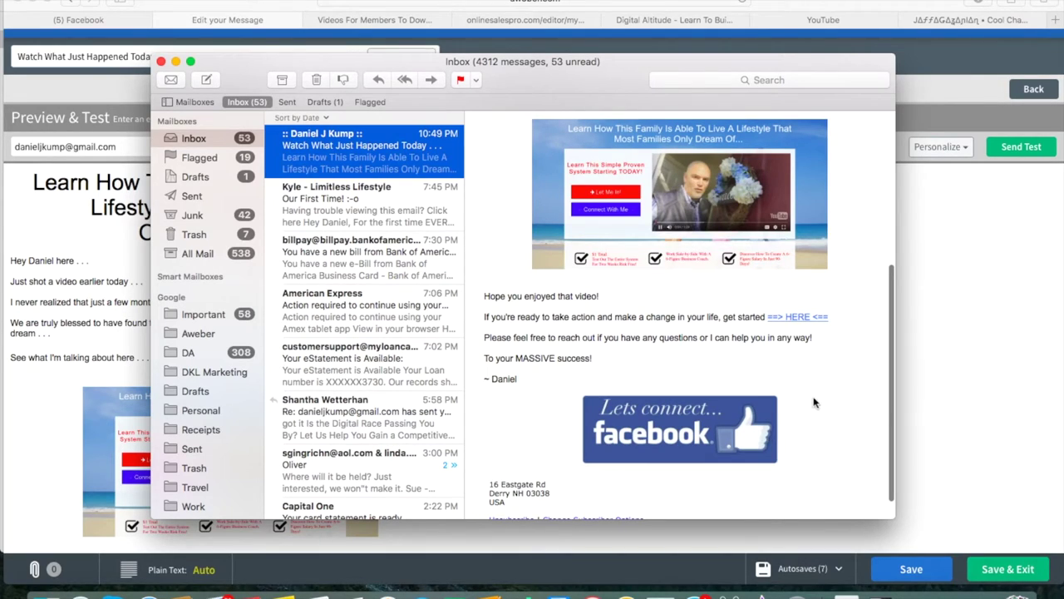
- Test the Facebook banner's link in the test email, close the page it opens and return to the AWeber message
key("super+h")
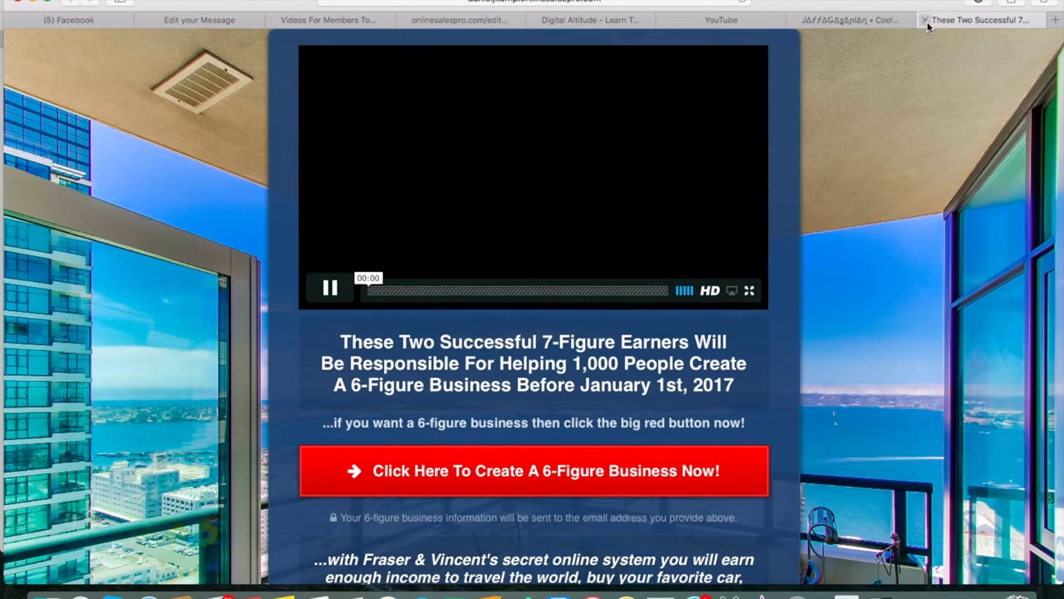
left_click(925, 20)
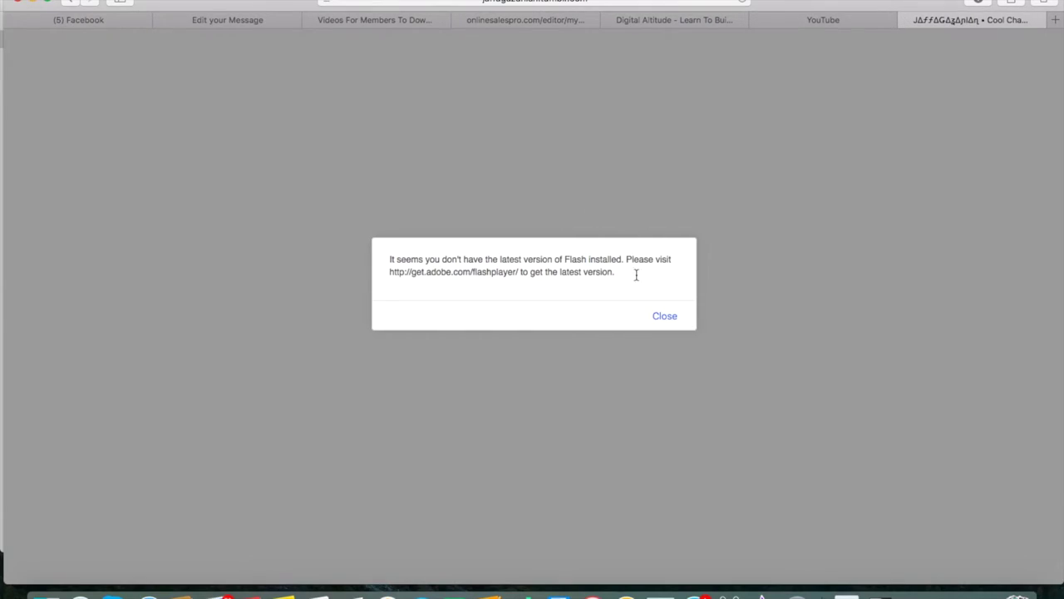
left_click(665, 316)
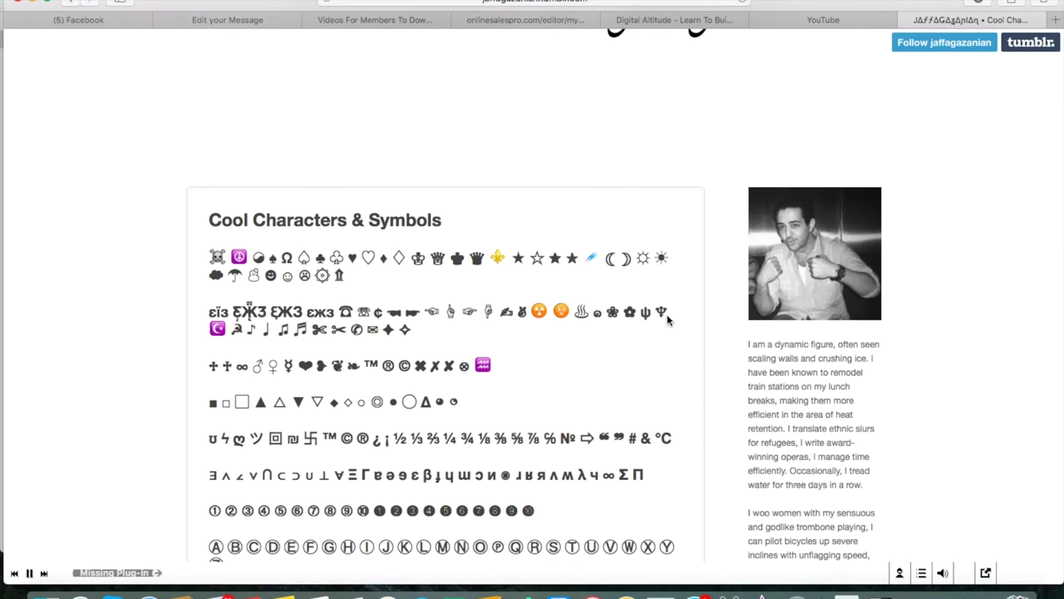
left_click(241, 22)
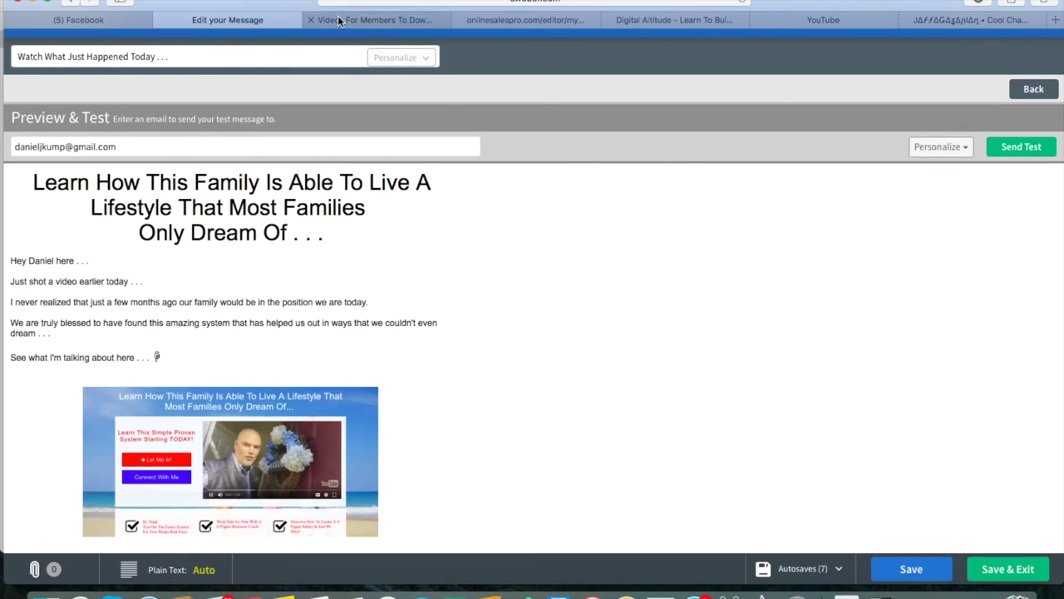
- Test the video image's link from the email in Mail, pause the landing page's video, close that page and return to AWeber
left_click(213, 587)
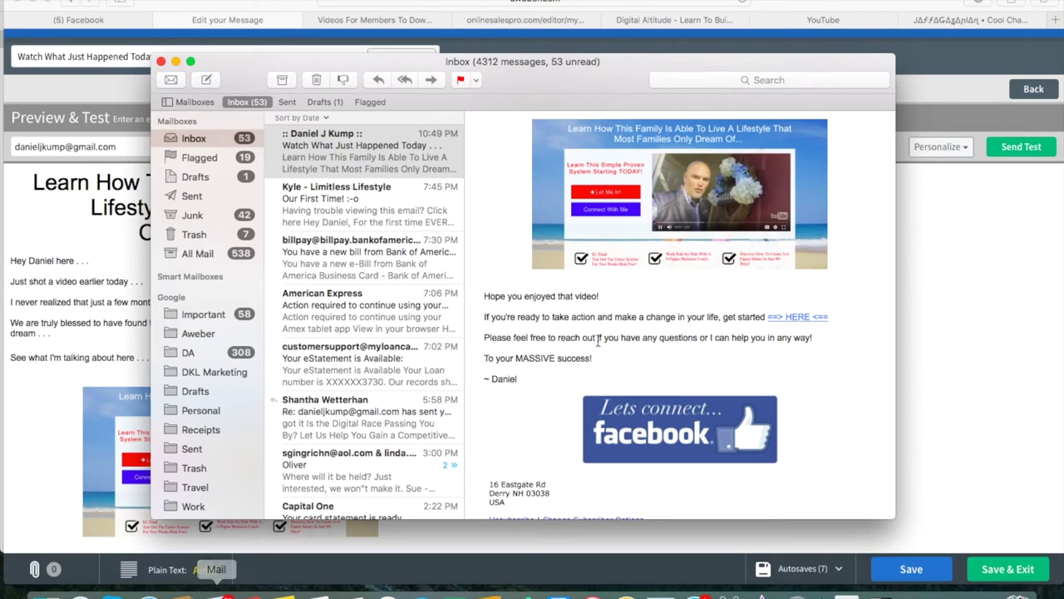
scroll(651, 314, "up", 2)
scroll(651, 314, "up", 3)
left_click(646, 267)
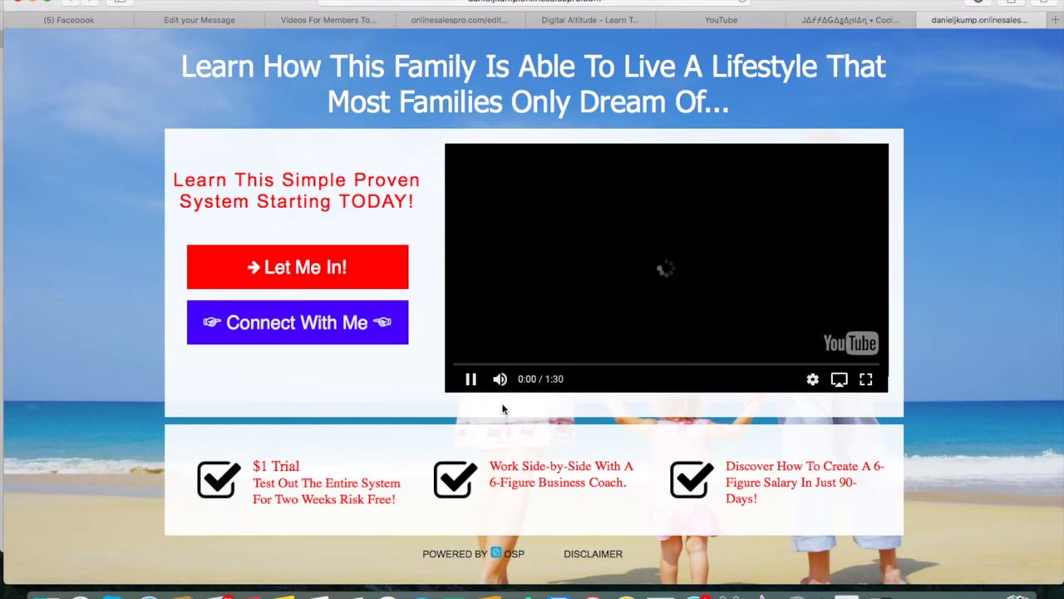
left_click(469, 383)
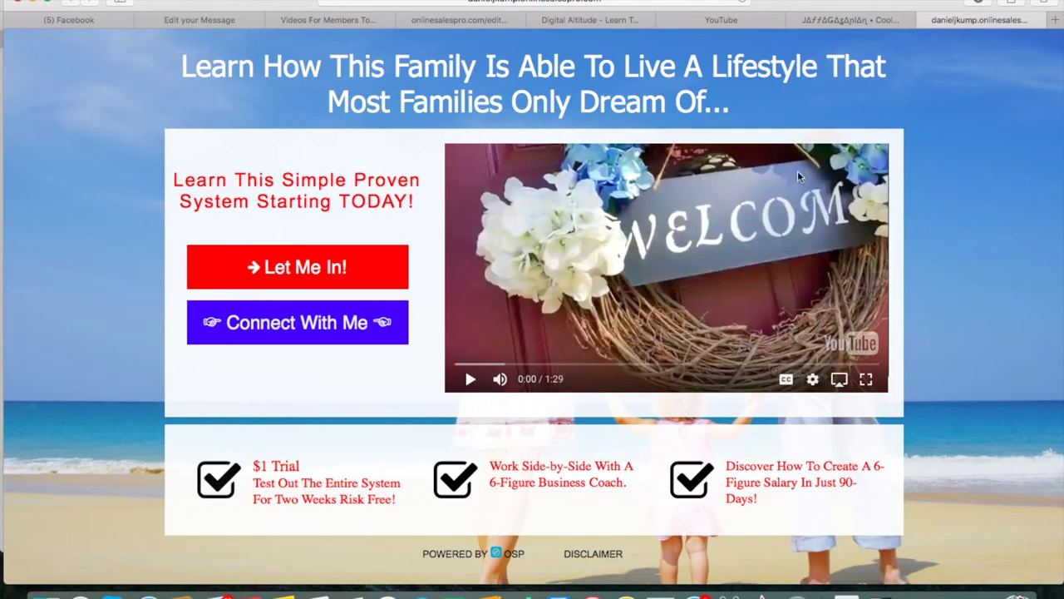
left_click(924, 21)
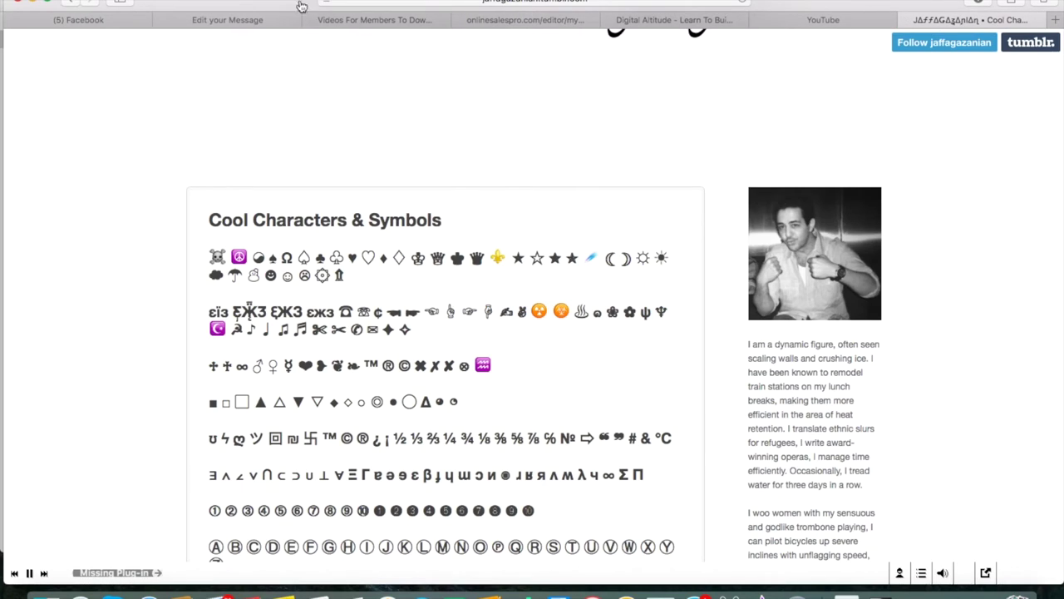
left_click(248, 21)
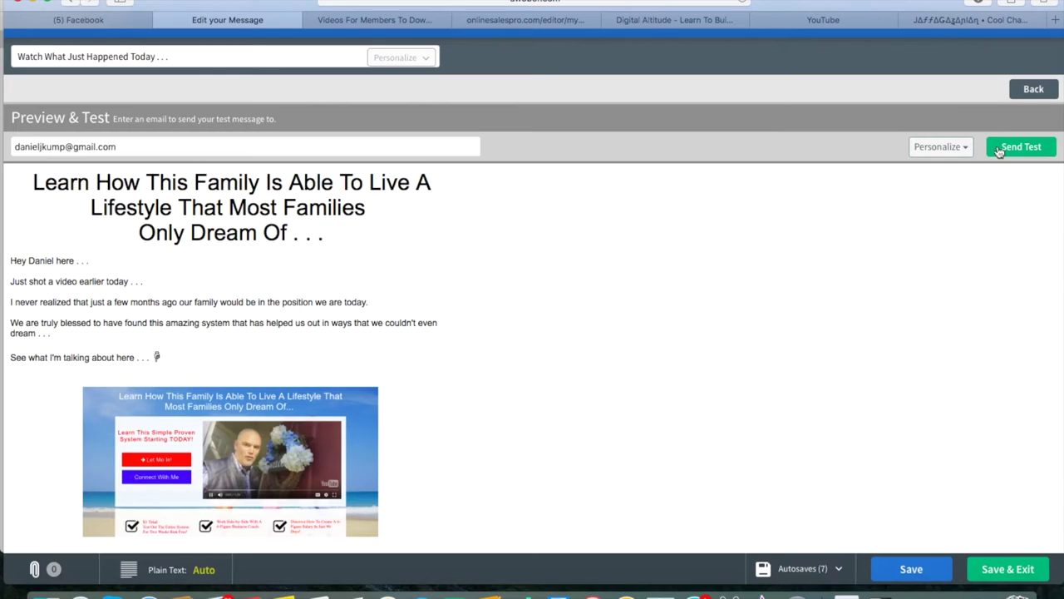
- Leave the preview and replace the Facebook banner's image link with the sender's facebook.com profile URL
left_click(1032, 91)
scroll(660, 331, "down", 5)
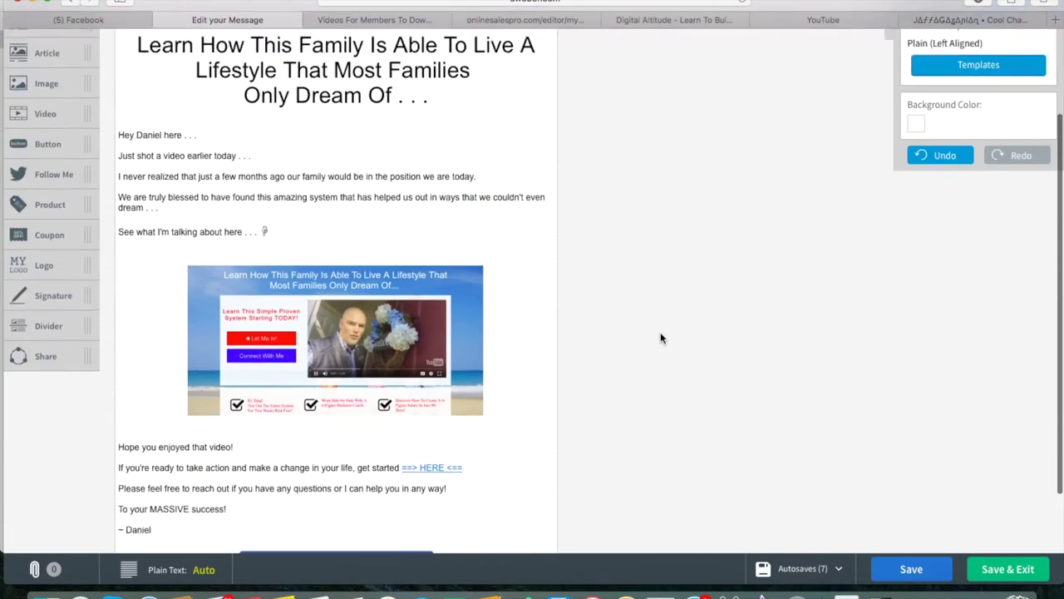
scroll(660, 338, "down", 1)
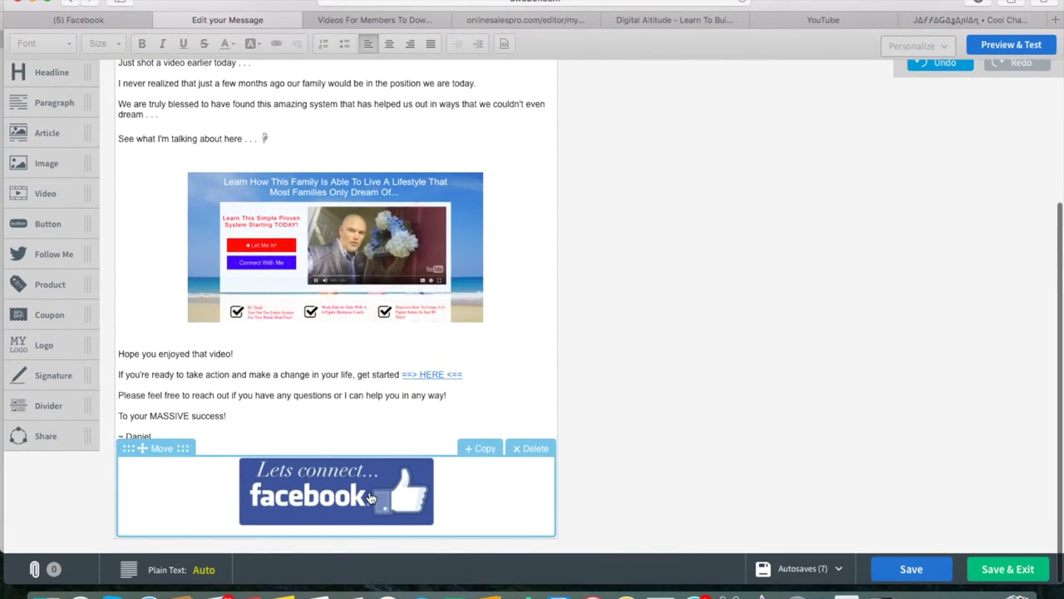
left_click(372, 497)
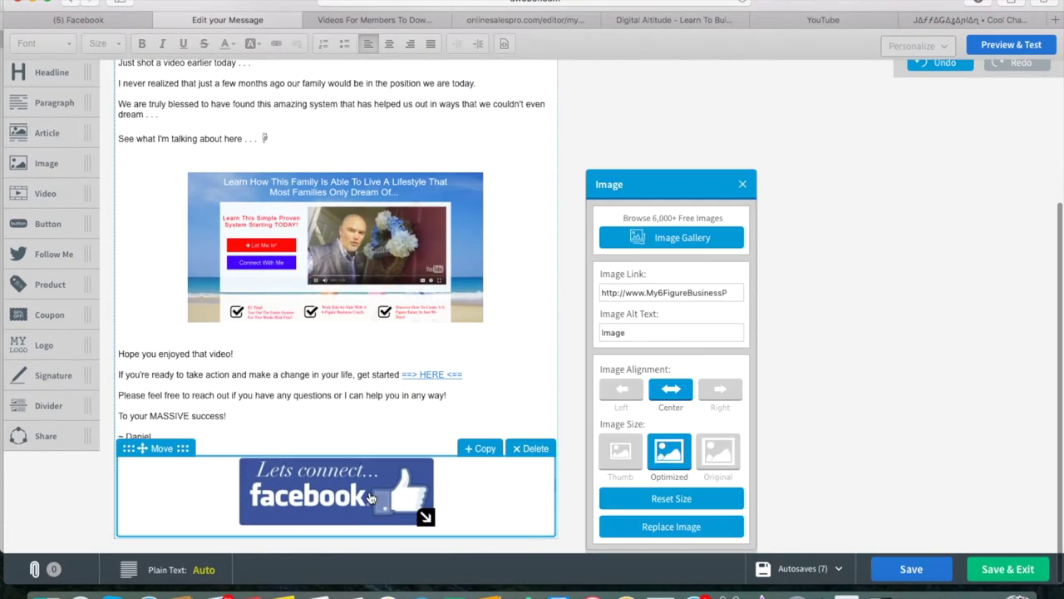
double_click(659, 295)
key("BackSpace")
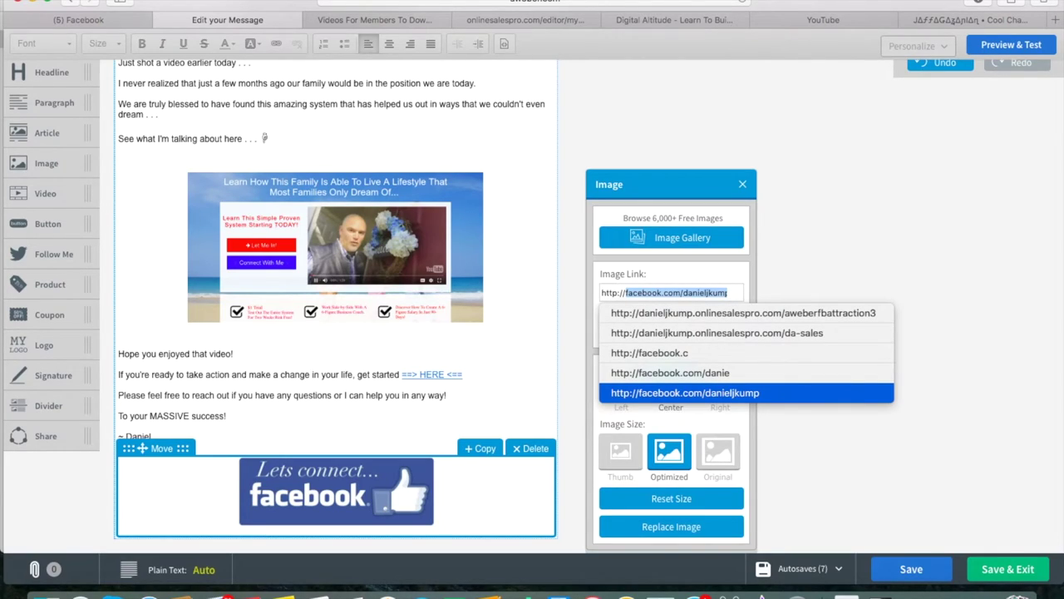
left_click(688, 291)
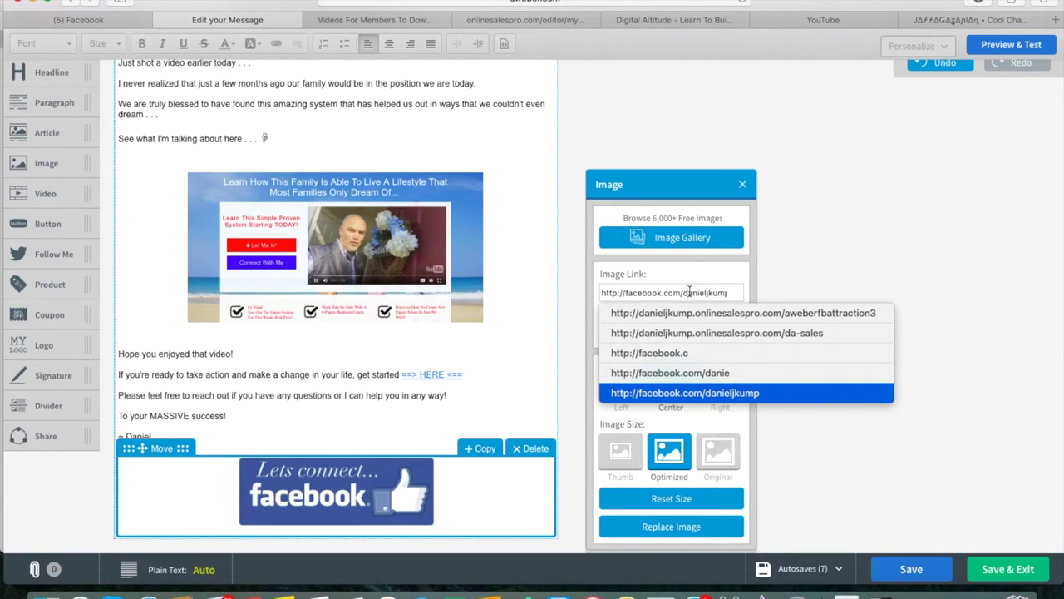
key("Escape")
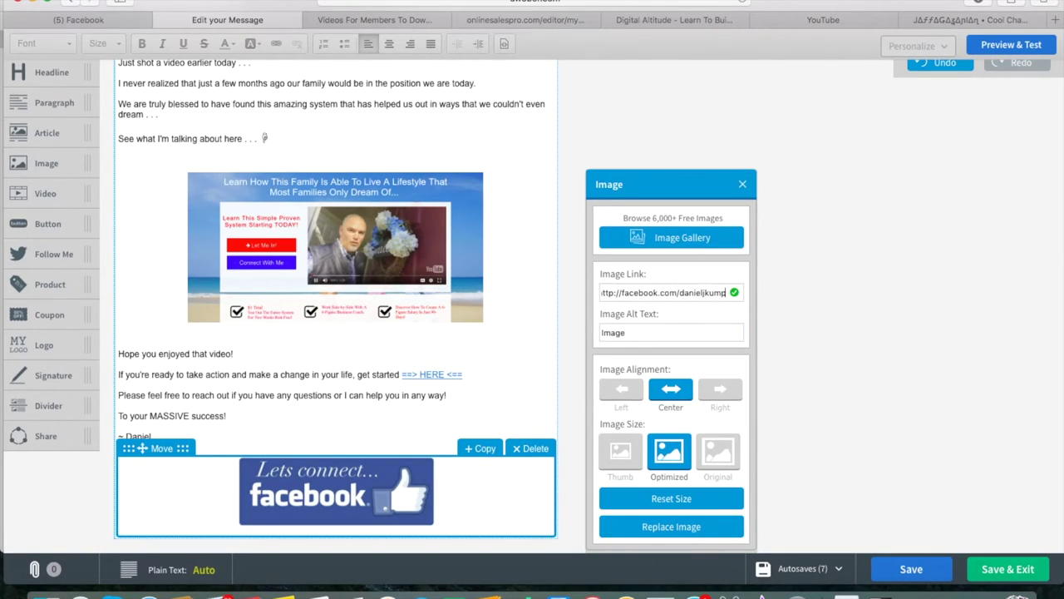
- Check the beginning of the Facebook banner's image link, save the message and exit to the drafts list
left_click(710, 293)
key("Left")
key("Left")
key("Left")
key("Left")
key("Left")
key("Left")
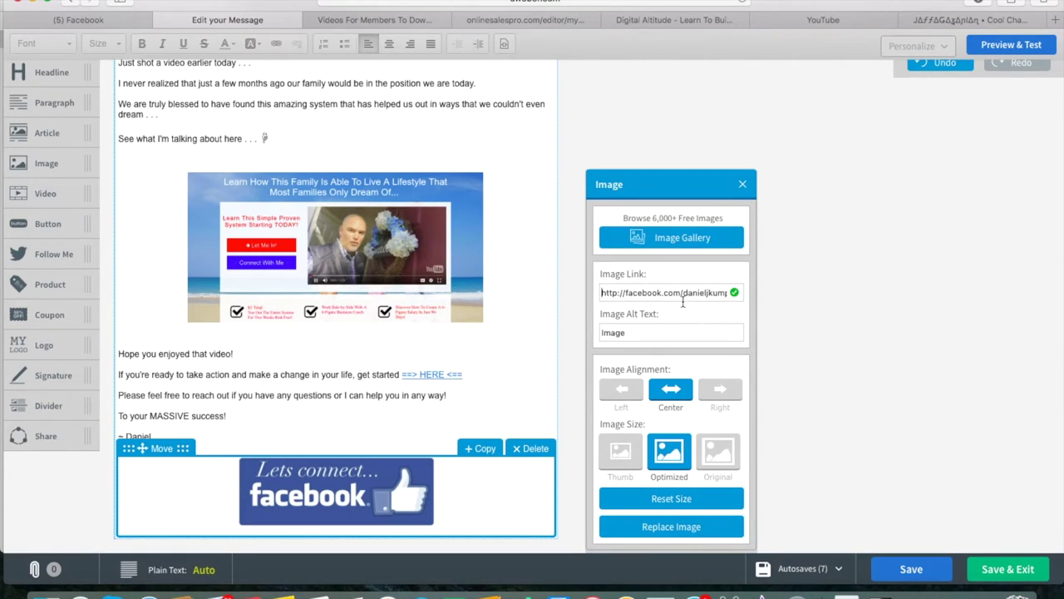
left_click(912, 569)
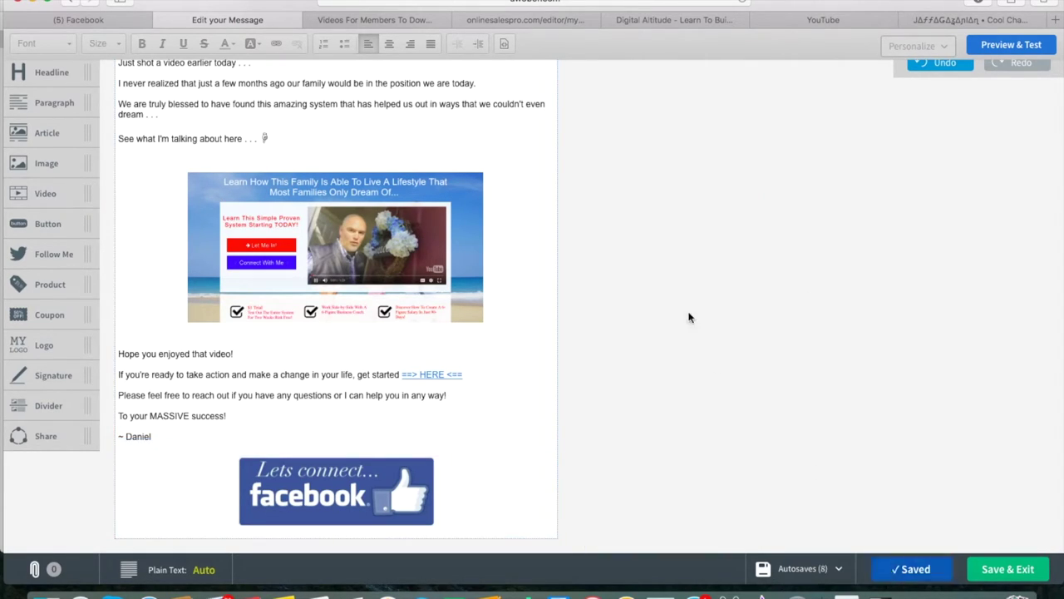
scroll(679, 280, "up", 5)
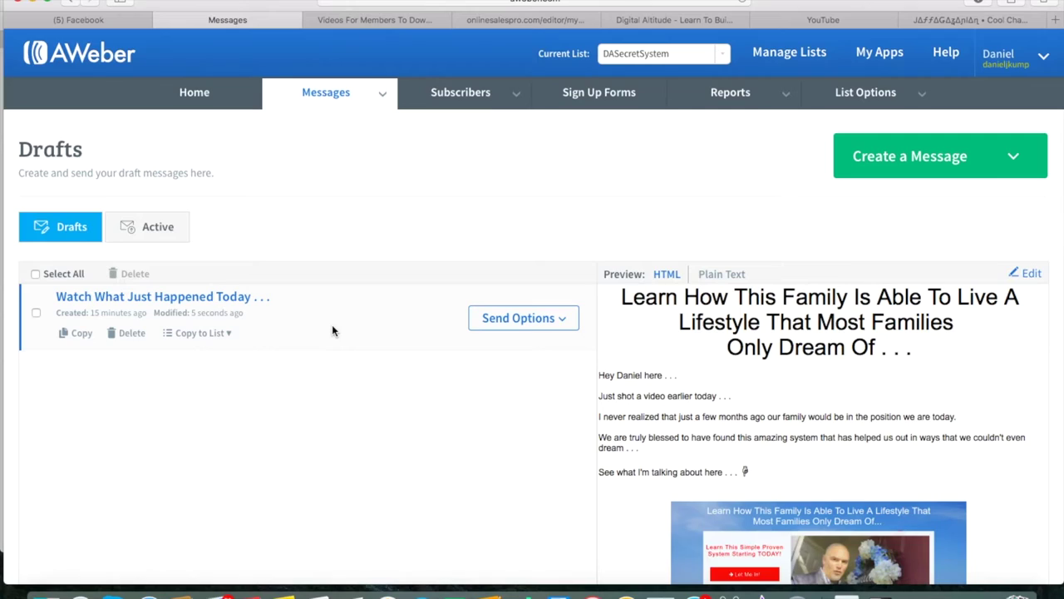
- Open the broadcast scheduling settings for the "Watch What Just Happened Today . . ." draft
left_click(510, 322)
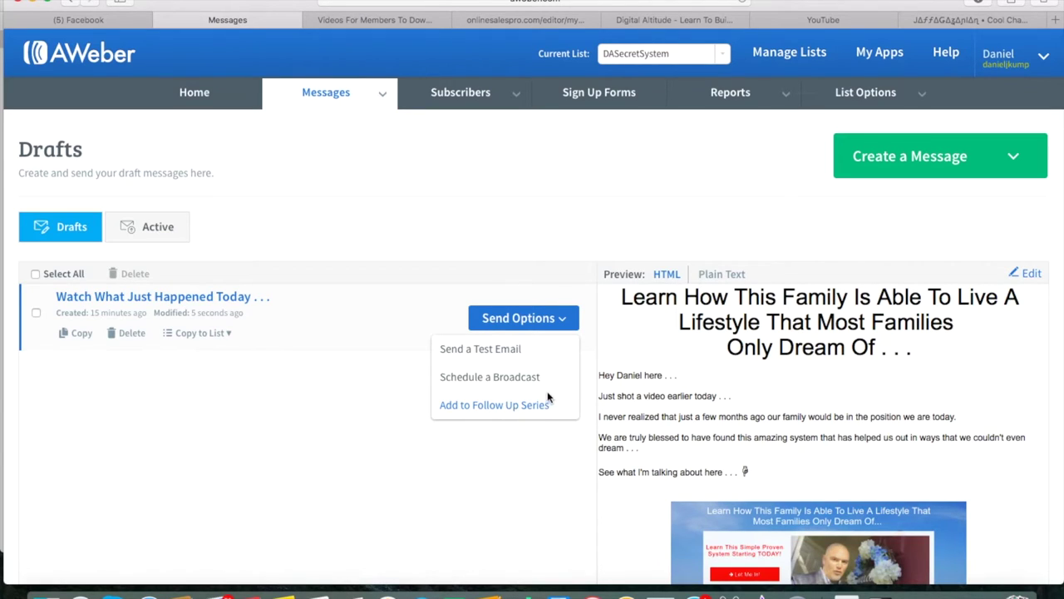
left_click(502, 378)
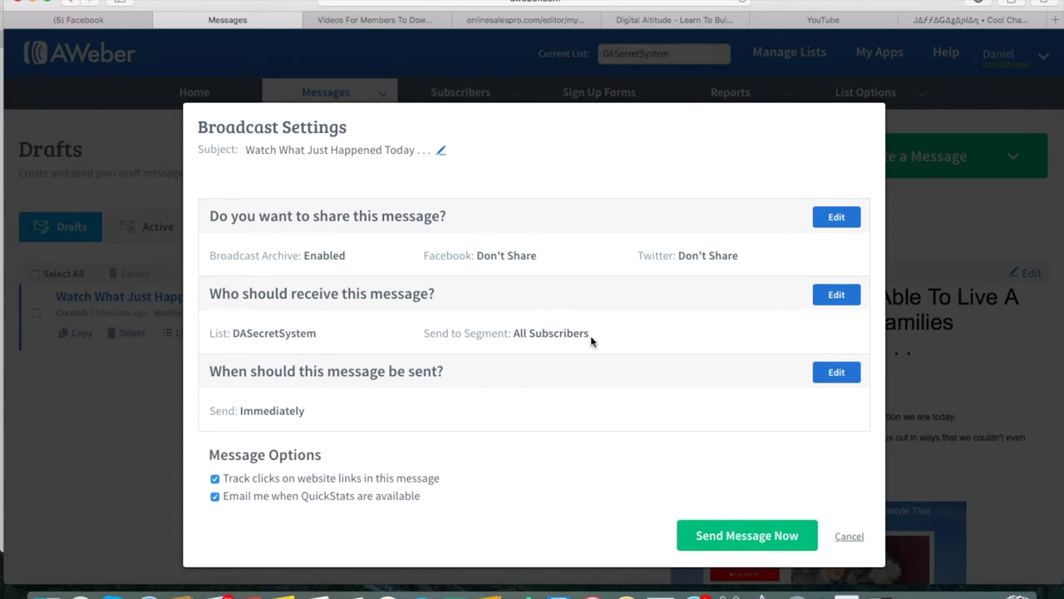
left_click(838, 297)
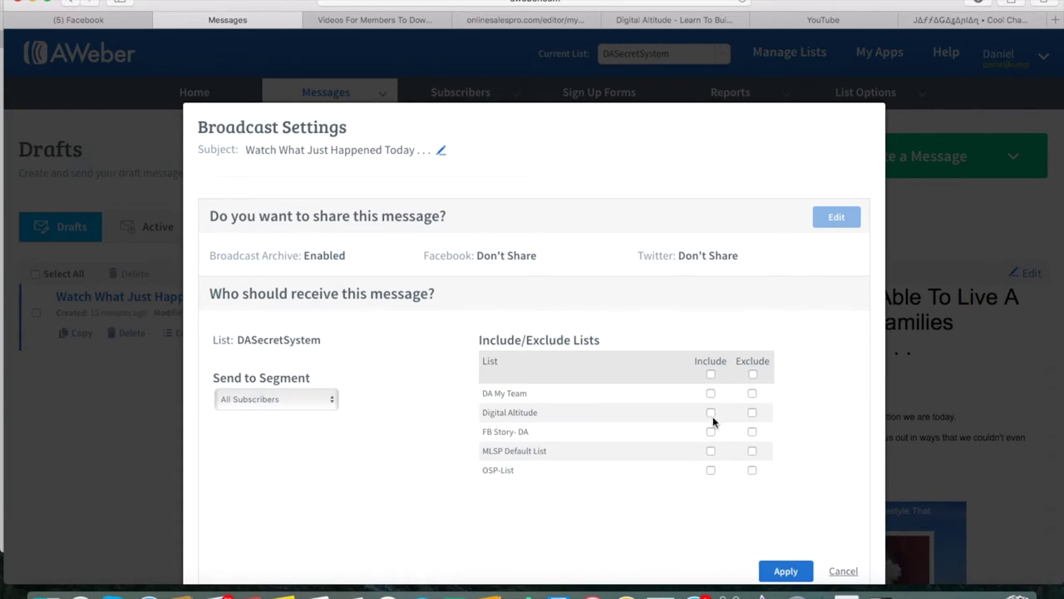
left_click(711, 375)
left_click(711, 375)
left_click(843, 572)
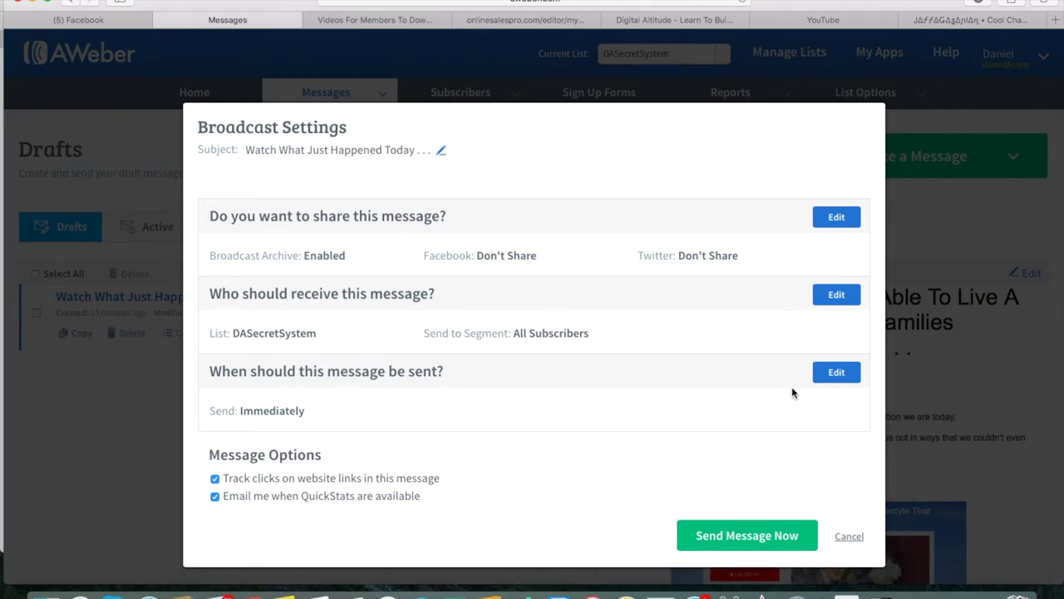
- Set the broadcast's send time to Saturday, October 8, 2016, 5:00 AM and schedule the message
left_click(834, 373)
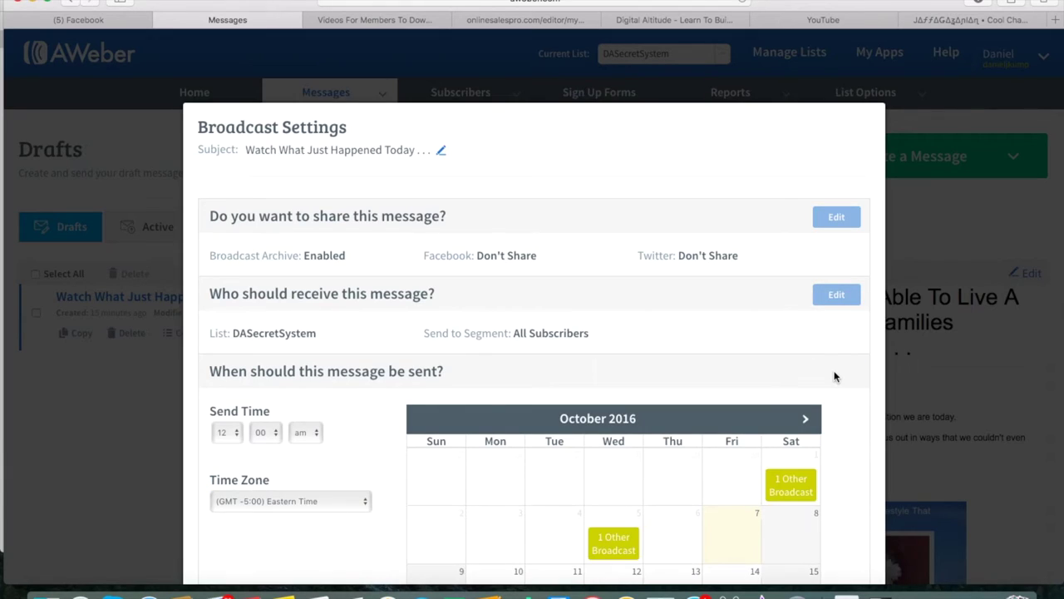
scroll(678, 487, "down", 3)
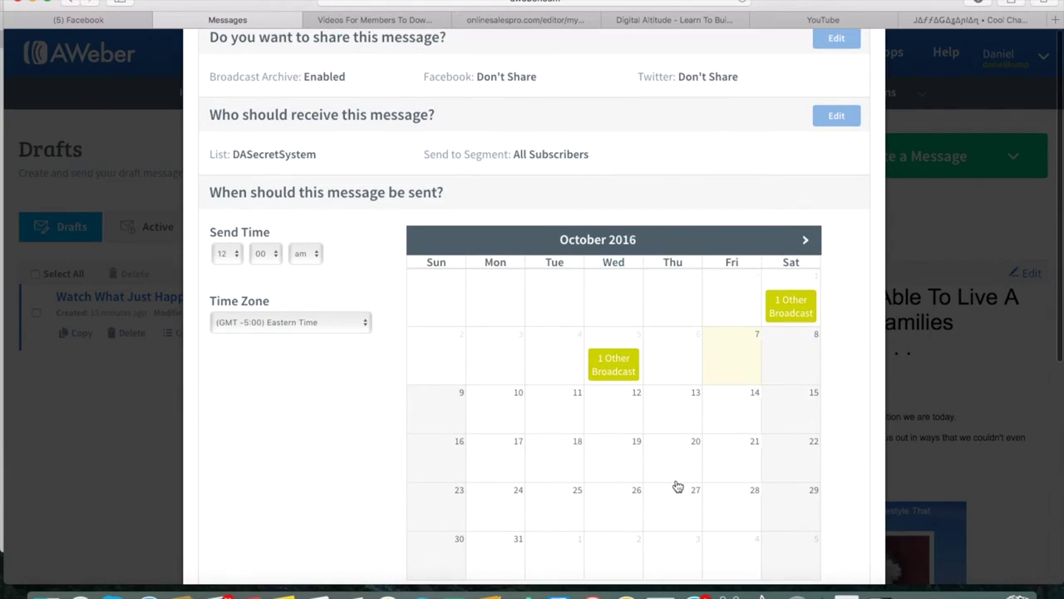
left_click(791, 356)
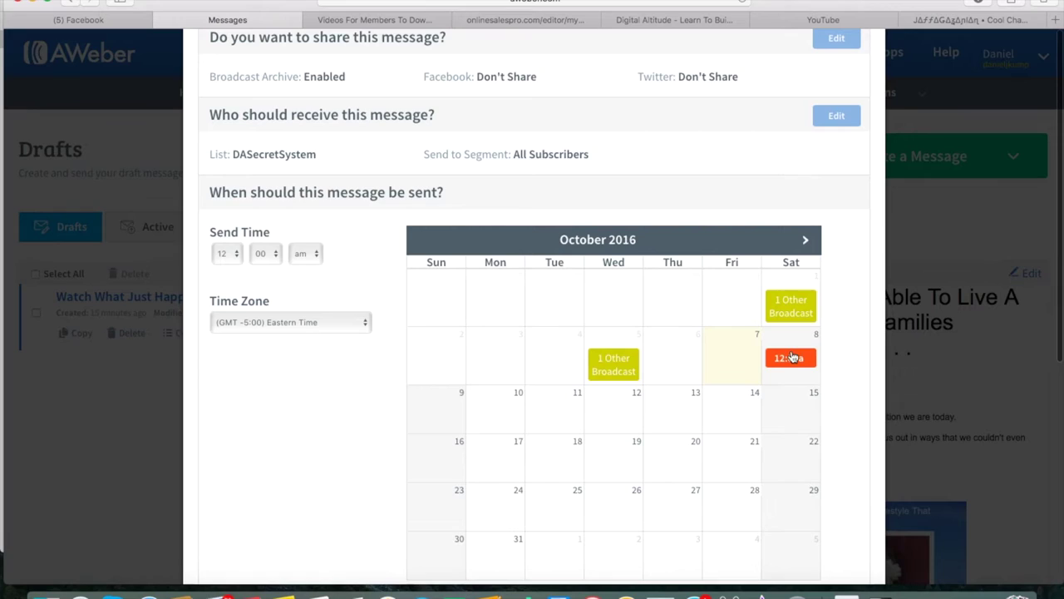
left_click(241, 260)
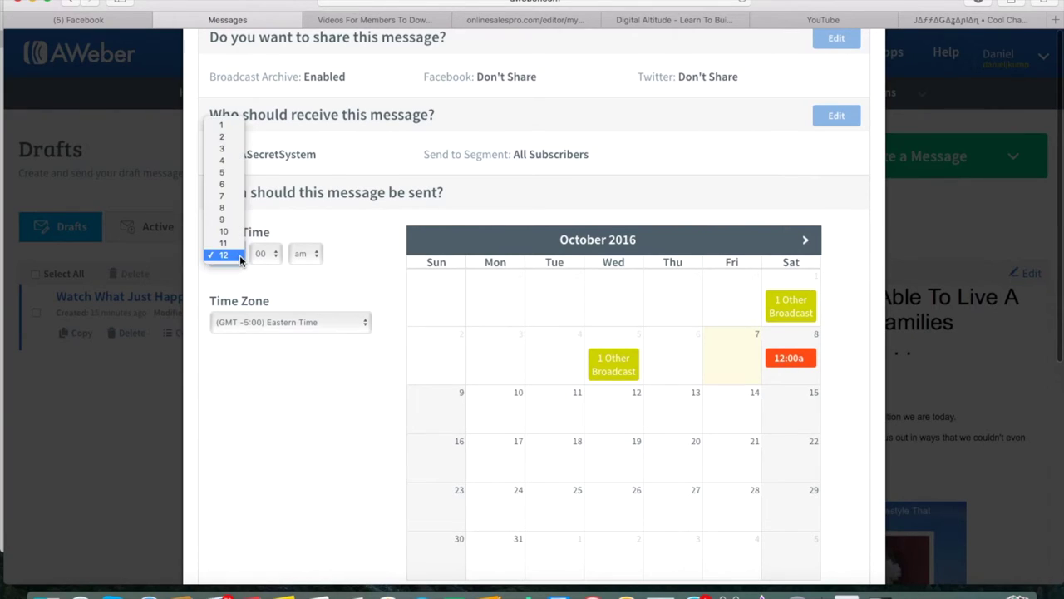
left_click(223, 173)
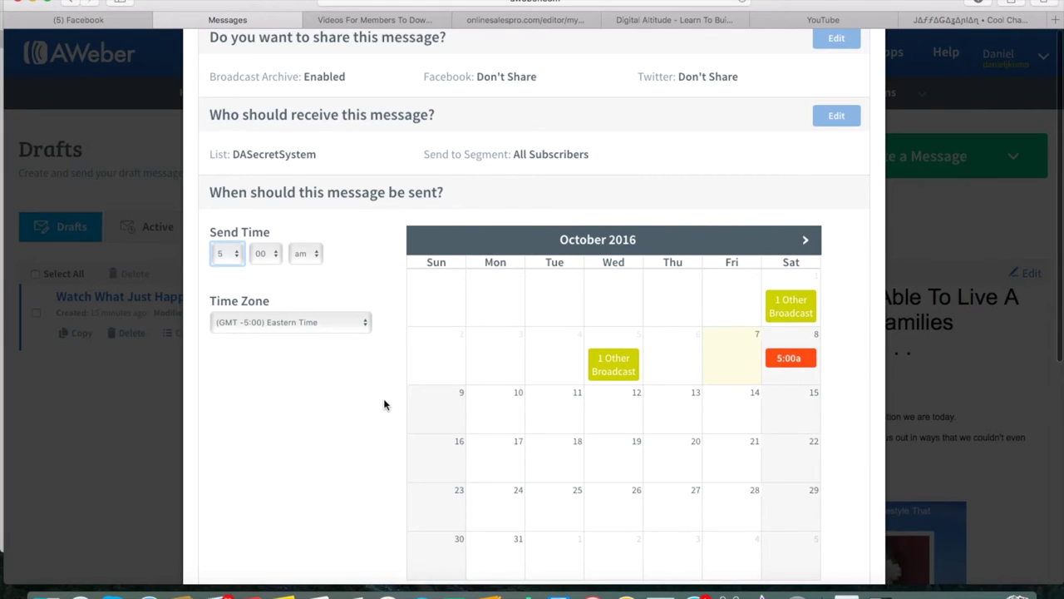
scroll(366, 403, "down", 2)
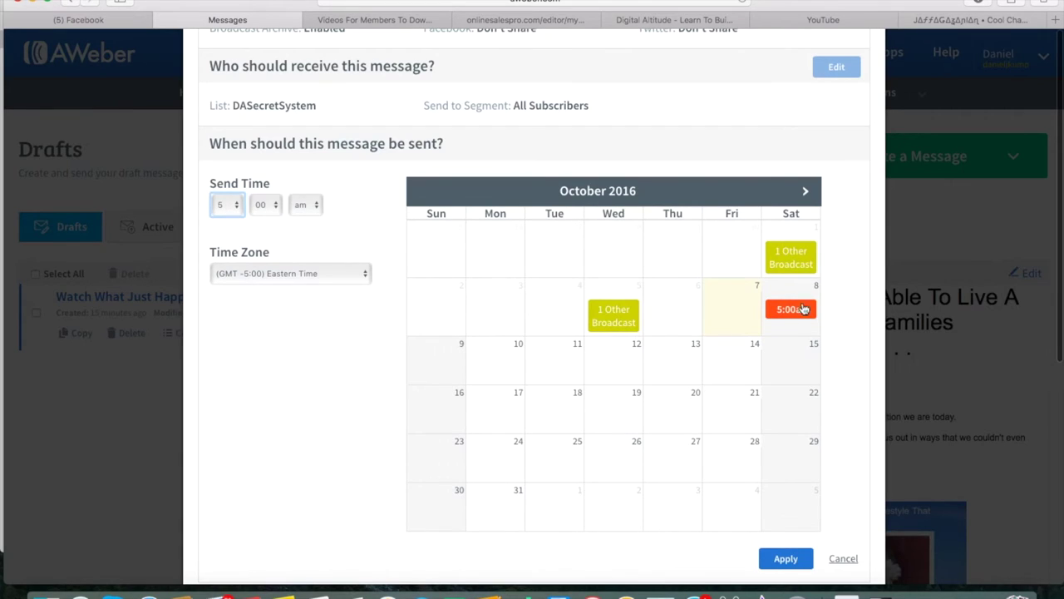
left_click(786, 559)
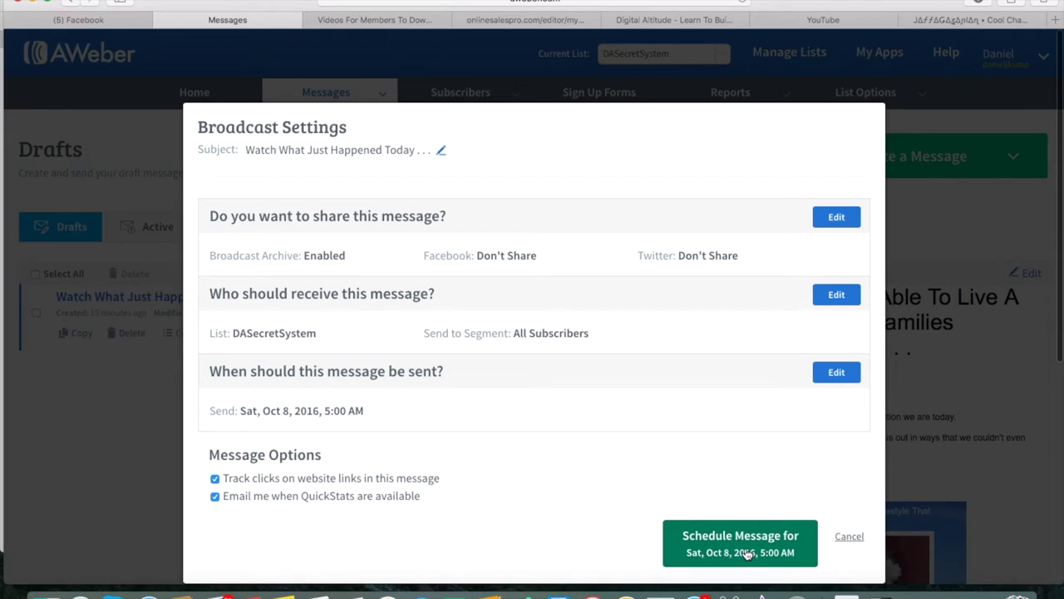
scroll(726, 550, "down", 2)
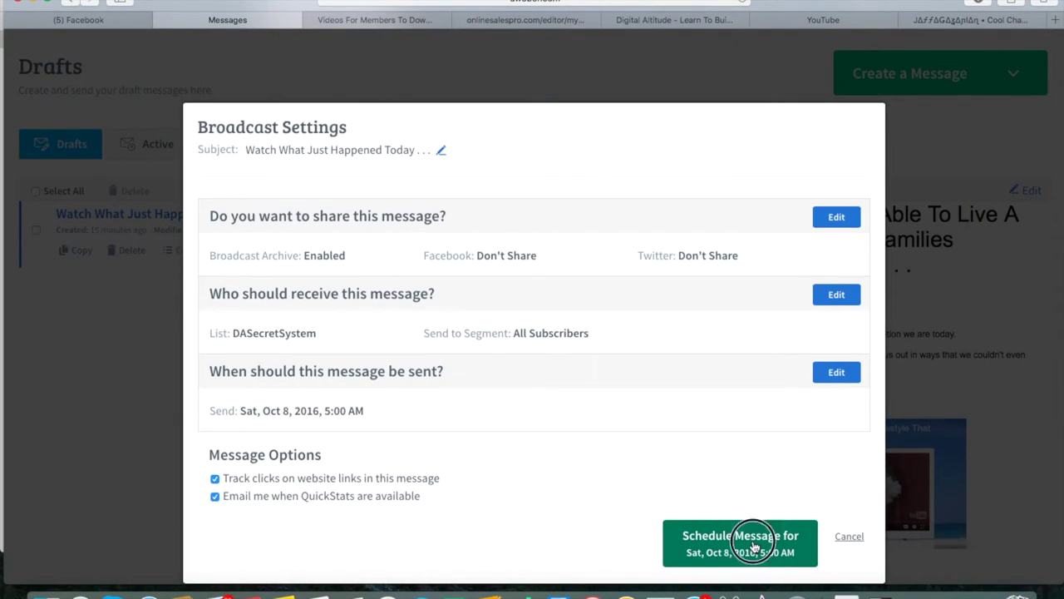
left_click(754, 545)
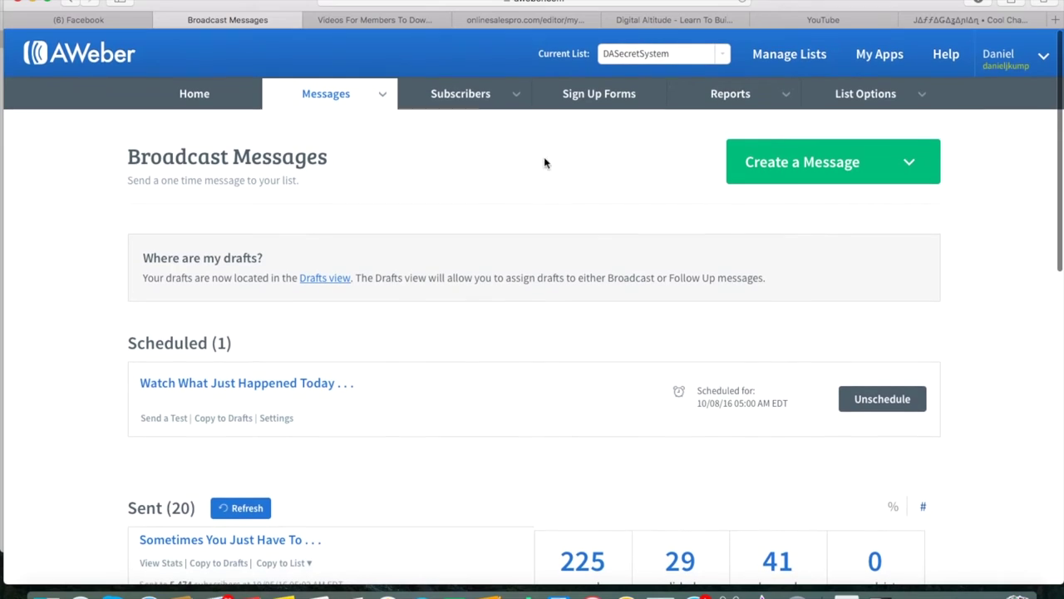
left_click(504, 25)
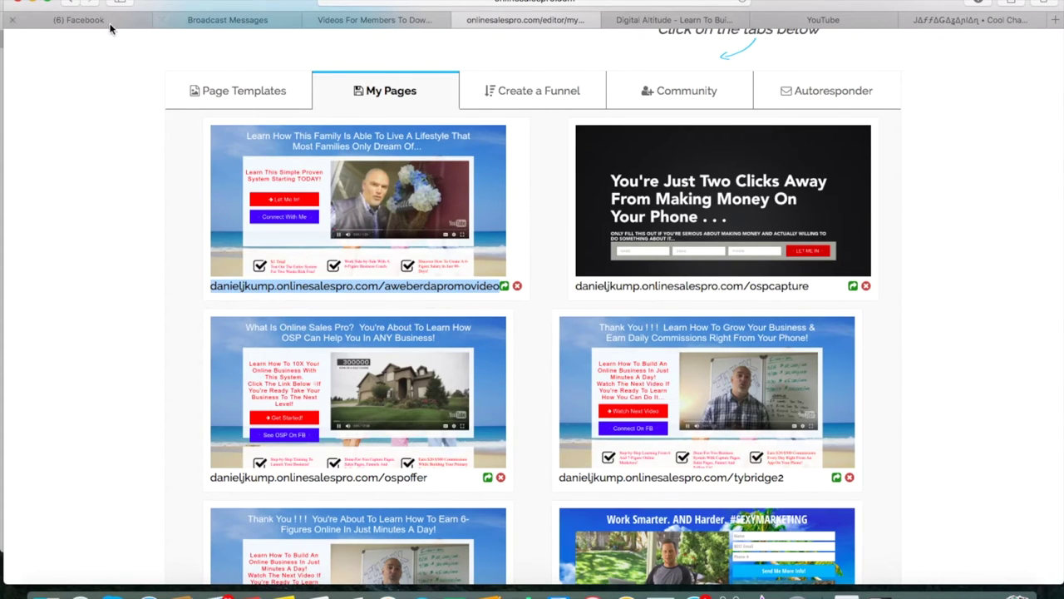
left_click(198, 29)
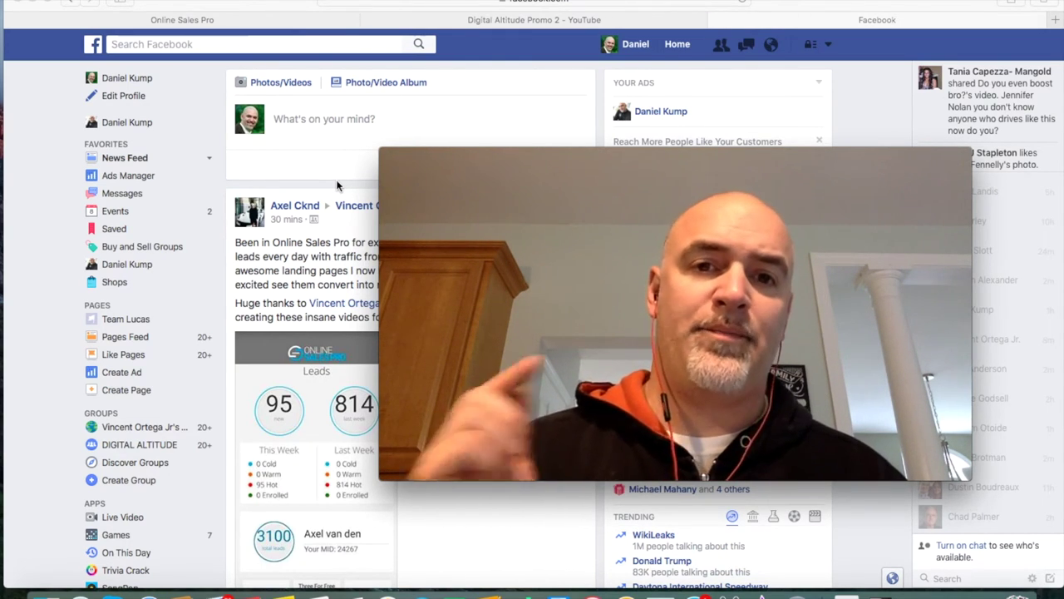
- Minimize the Movie Recording window and try to bring up Facebook's page and ad management options
mouse_move(421, 170)
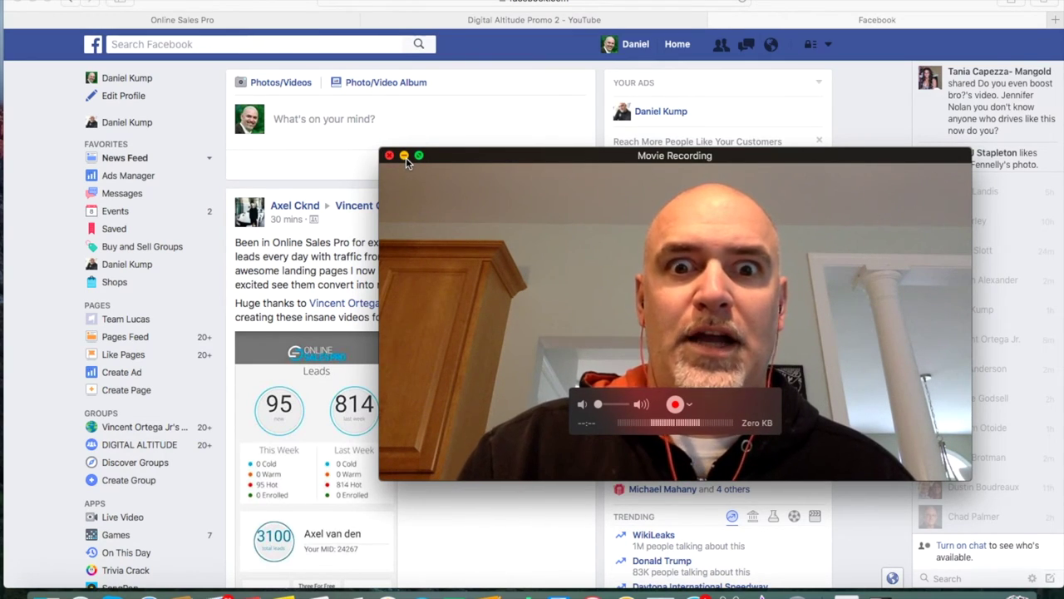
left_click(405, 156)
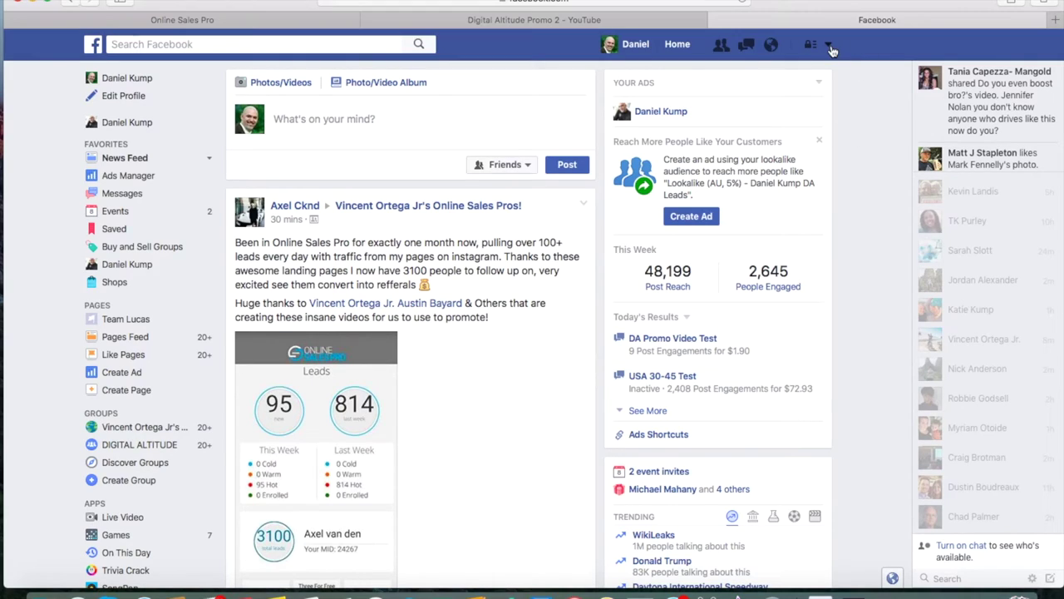
left_click(831, 49)
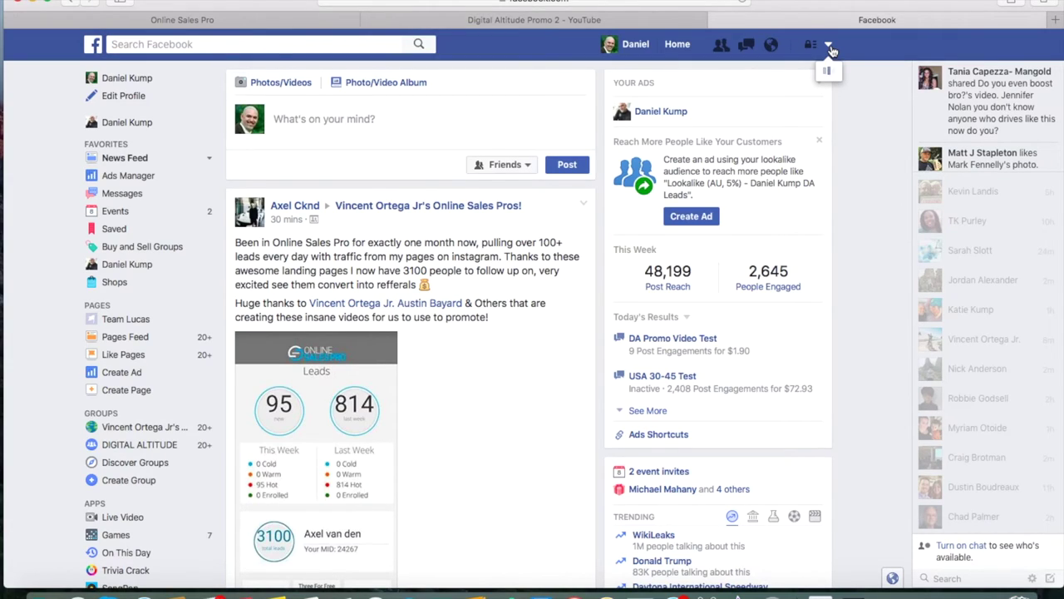
left_click(843, 144)
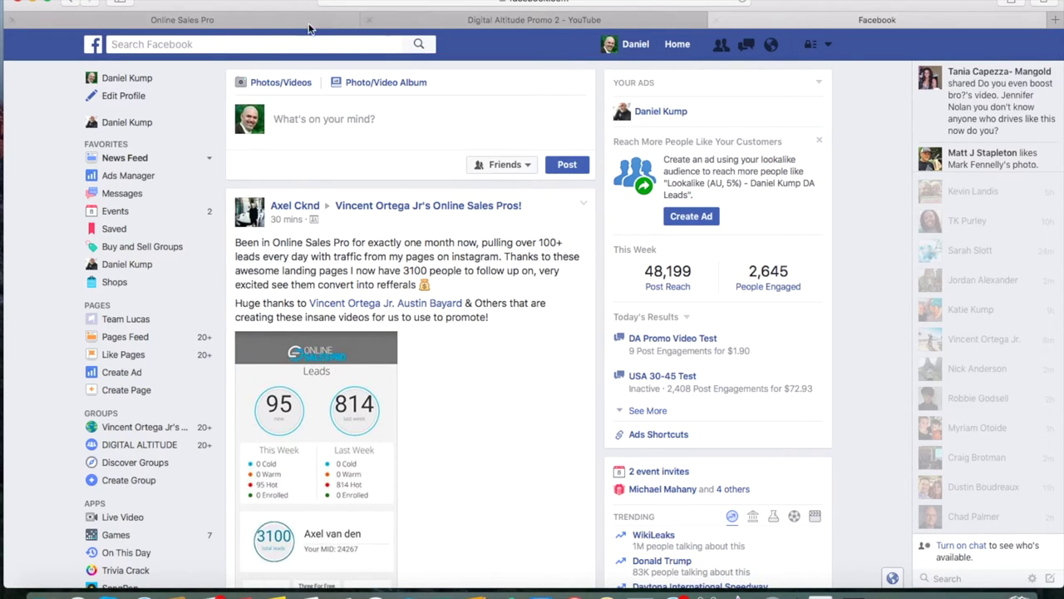
- Look over the Online Sales Pro dashboard and training resources and YouTube's home page, and return to Facebook
left_click(250, 20)
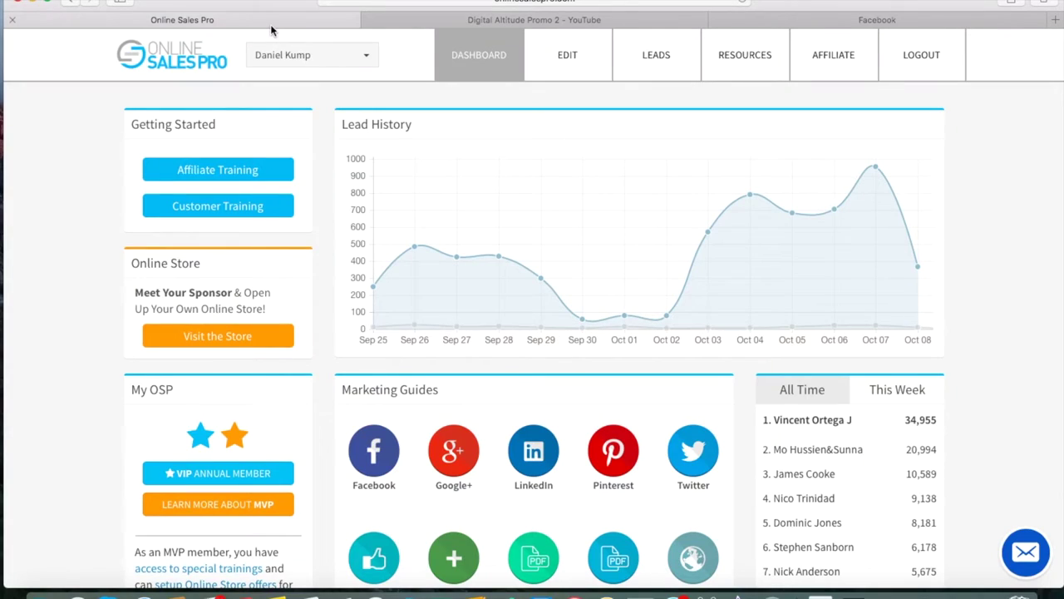
left_click(553, 54)
left_click(671, 55)
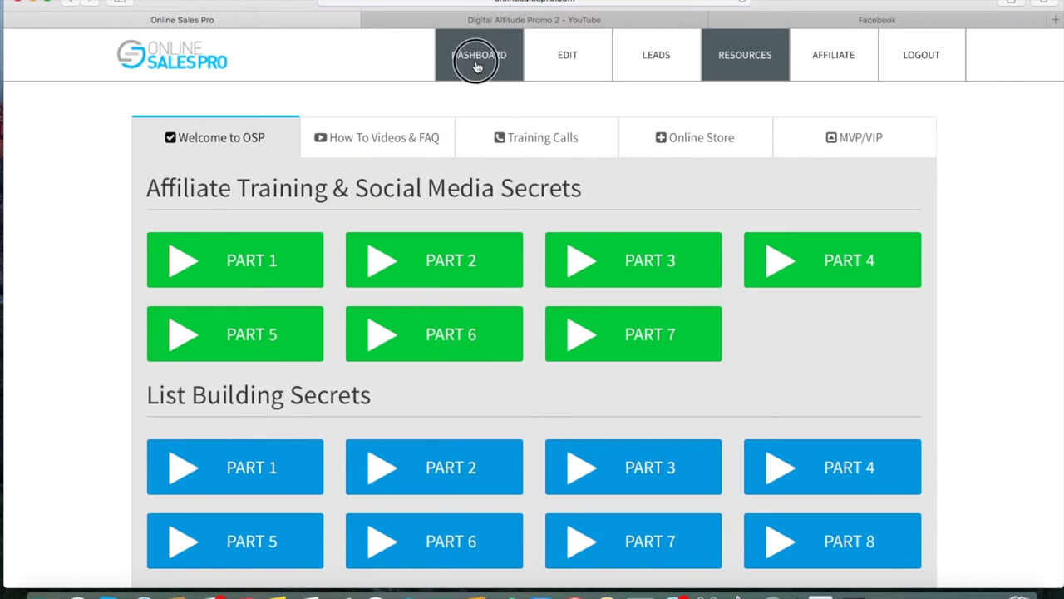
left_click(477, 60)
left_click(536, 21)
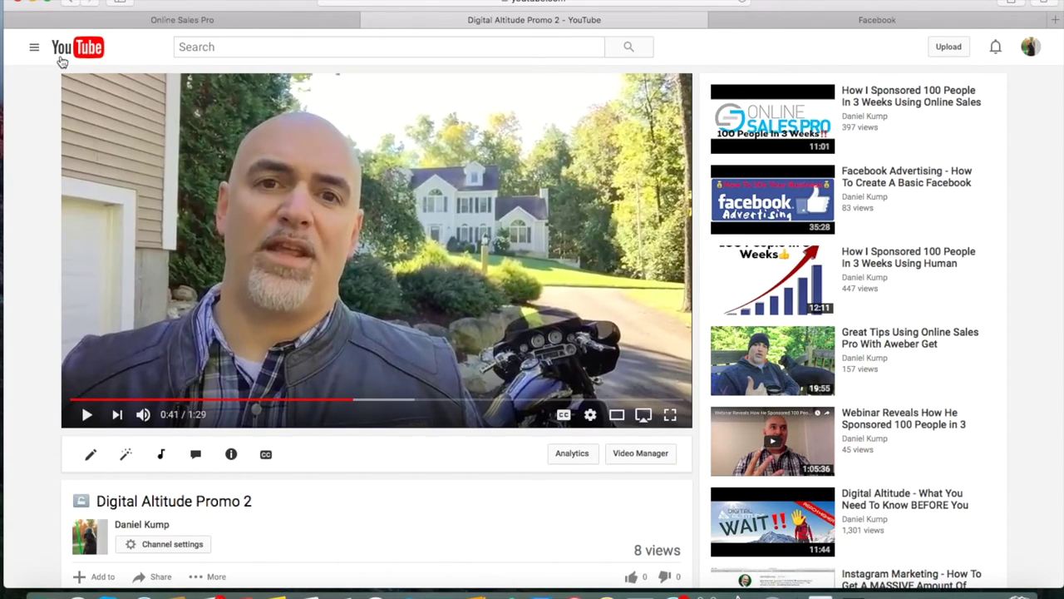
left_click(35, 50)
left_click(56, 88)
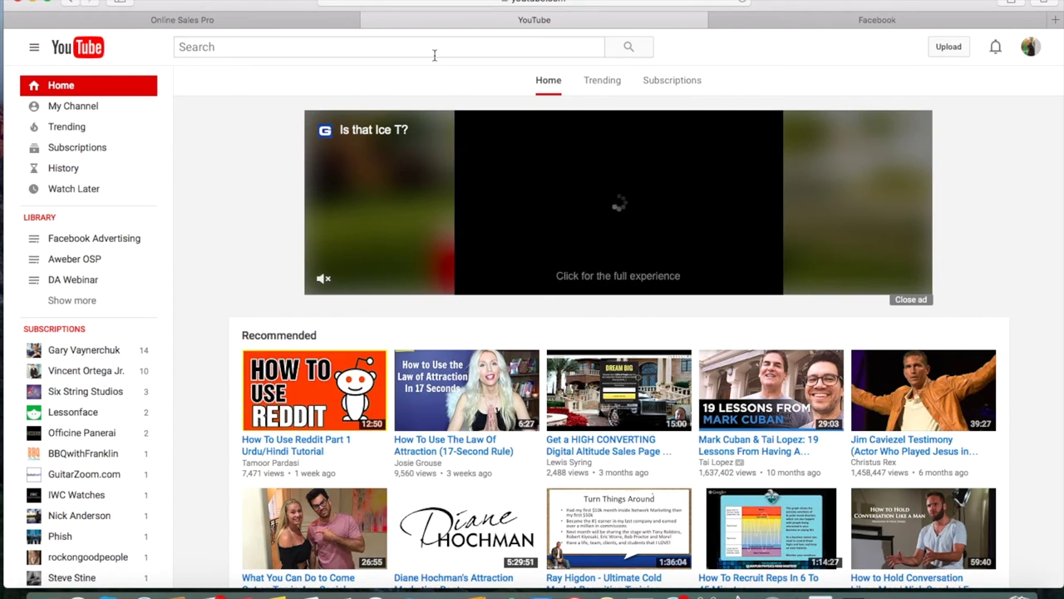
left_click(257, 22)
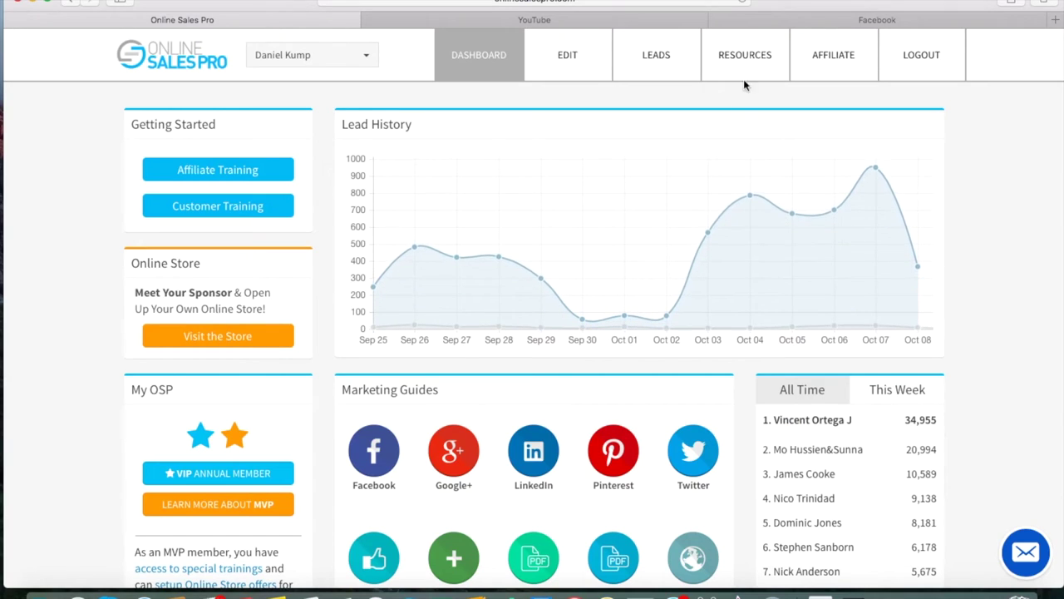
left_click(818, 24)
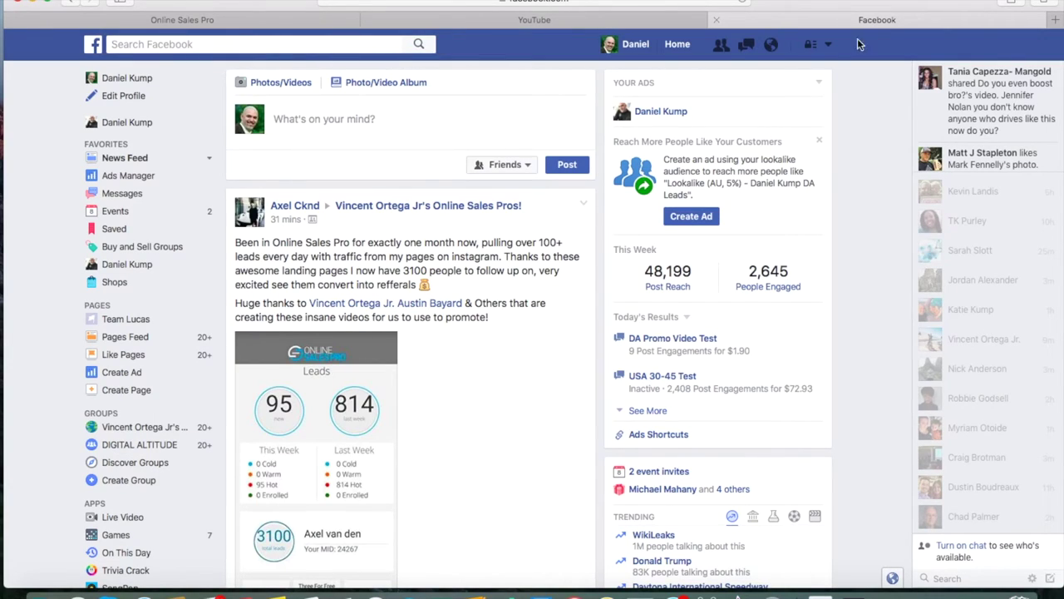
- Reload Facebook and start creating a new ad in Ads Manager
left_click(744, 1)
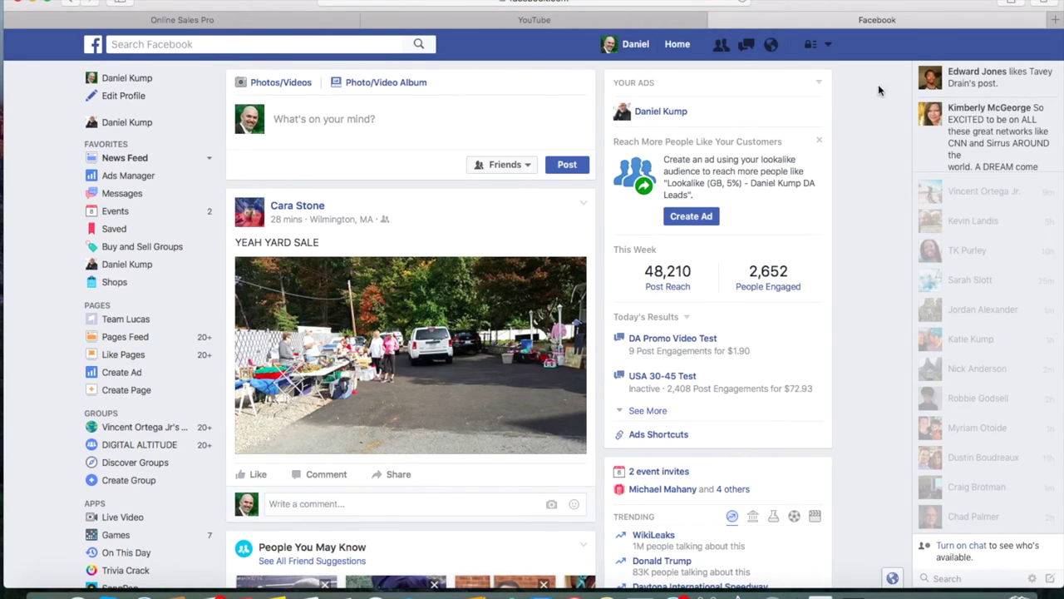
left_click(828, 44)
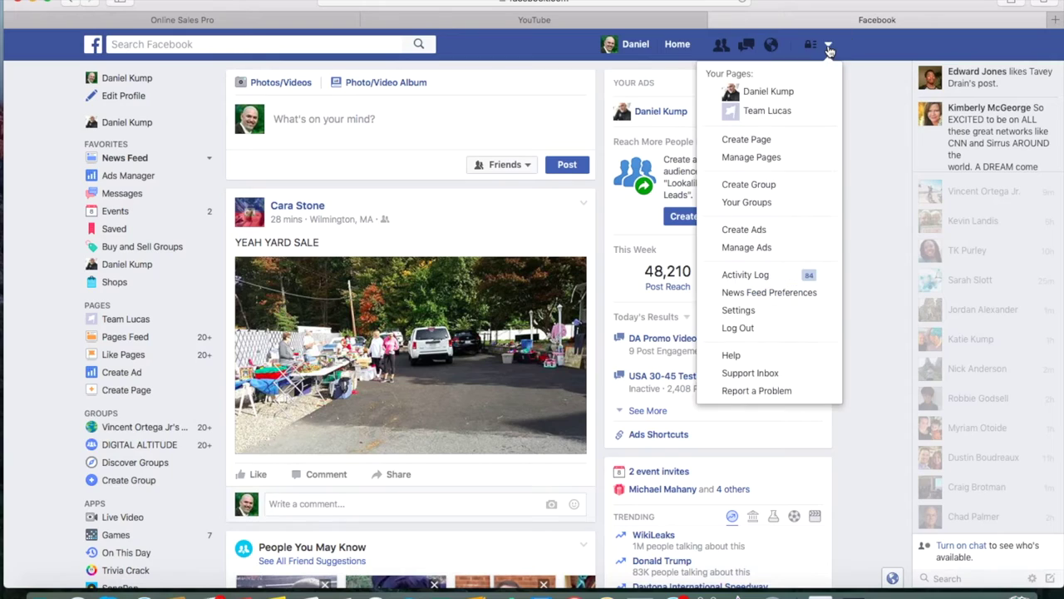
left_click(769, 233)
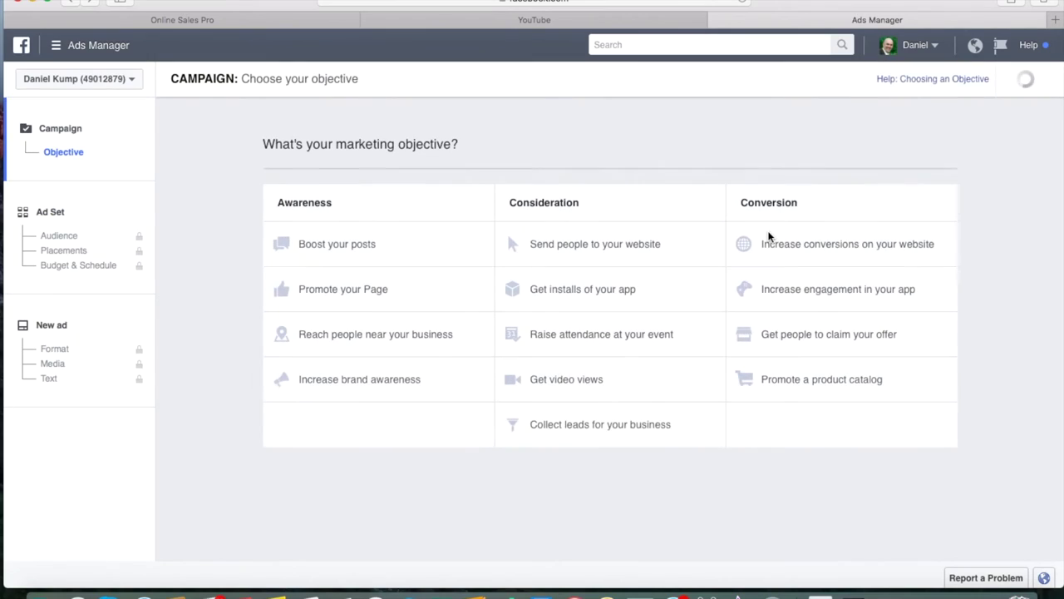
- Choose the Boost your posts objective, name the campaign DA Promo Video Test and continue to the ad set
left_click(376, 253)
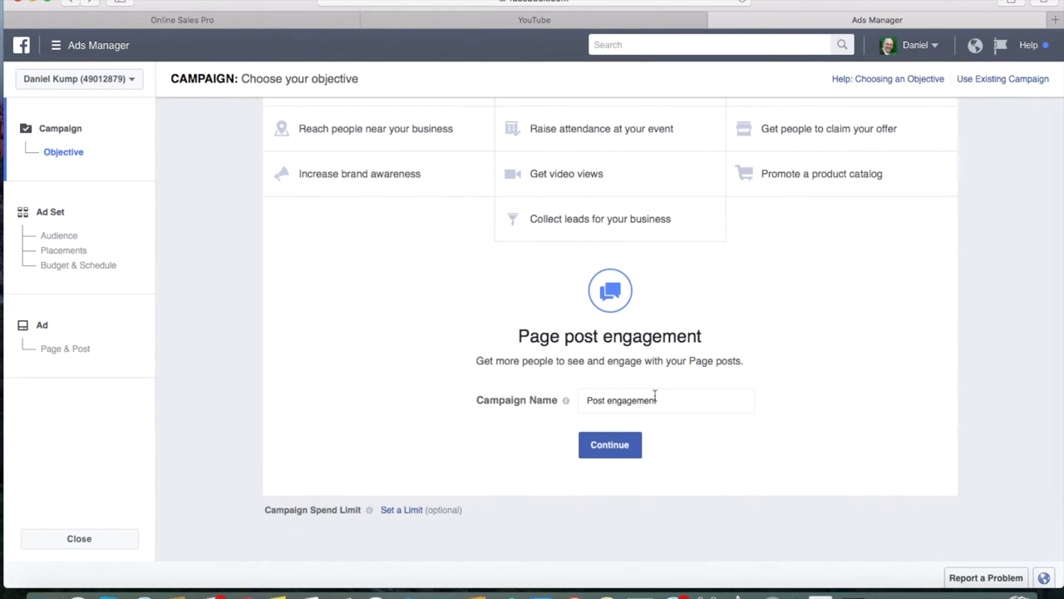
left_click_drag(661, 401, 582, 403)
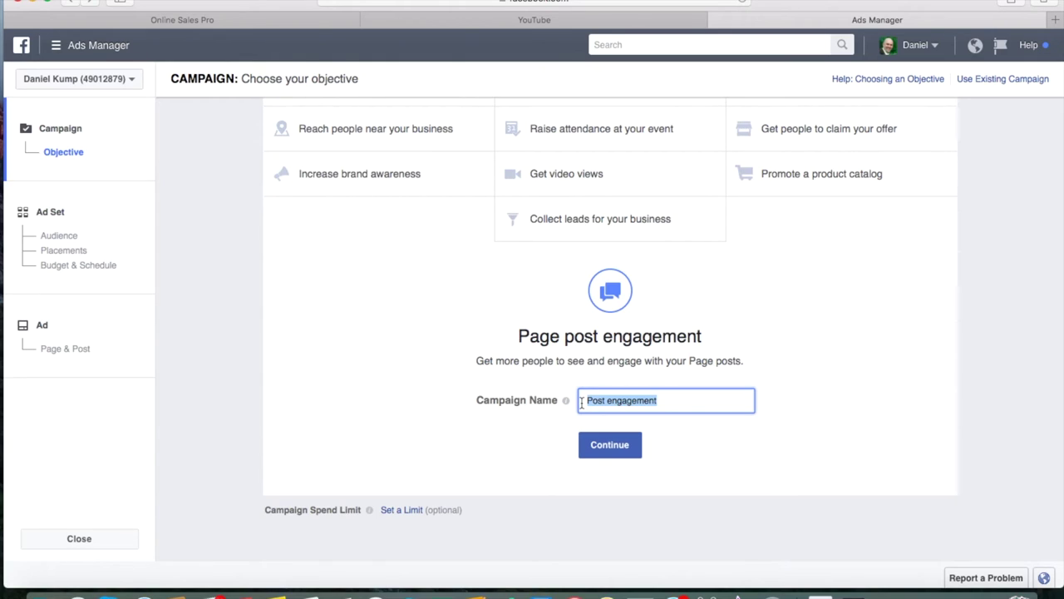
type("DA Promo Video Test")
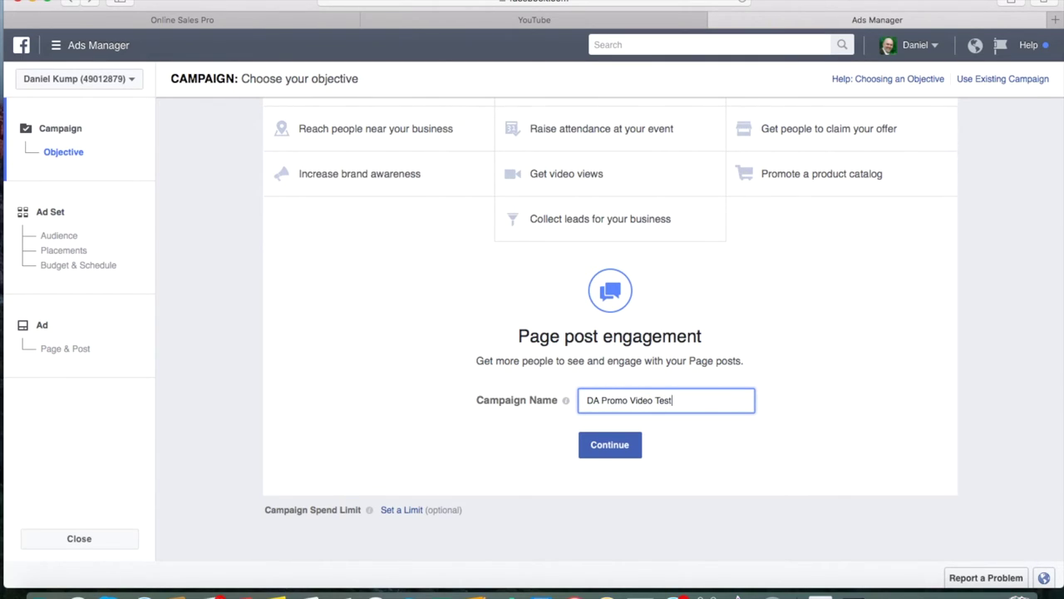
left_click(601, 446)
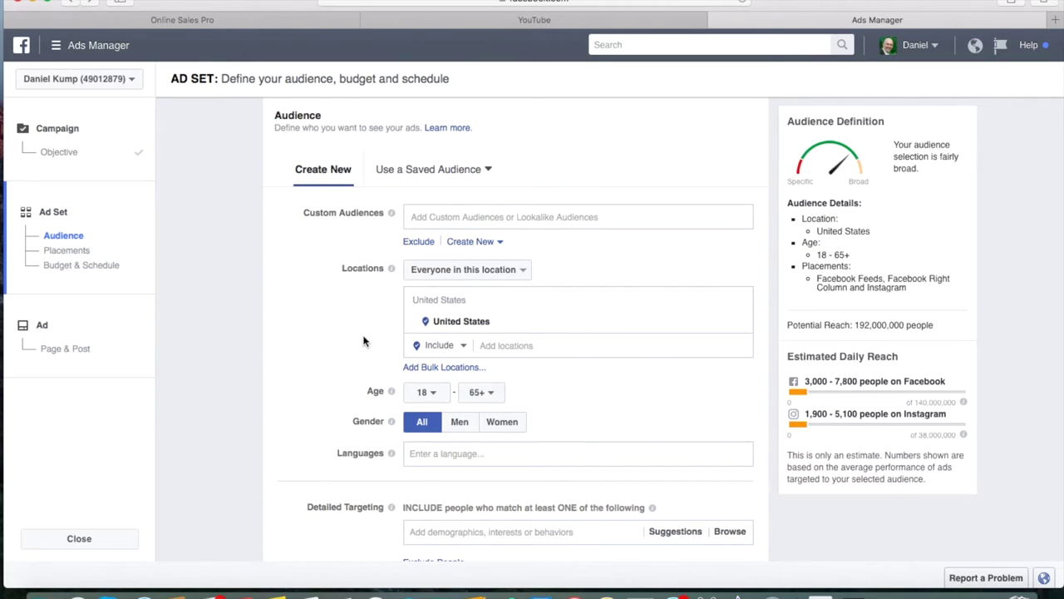
- Add Canada and United Kingdom to the audience locations alongside United States
scroll(363, 341, "down", 2)
scroll(363, 341, "up", 1)
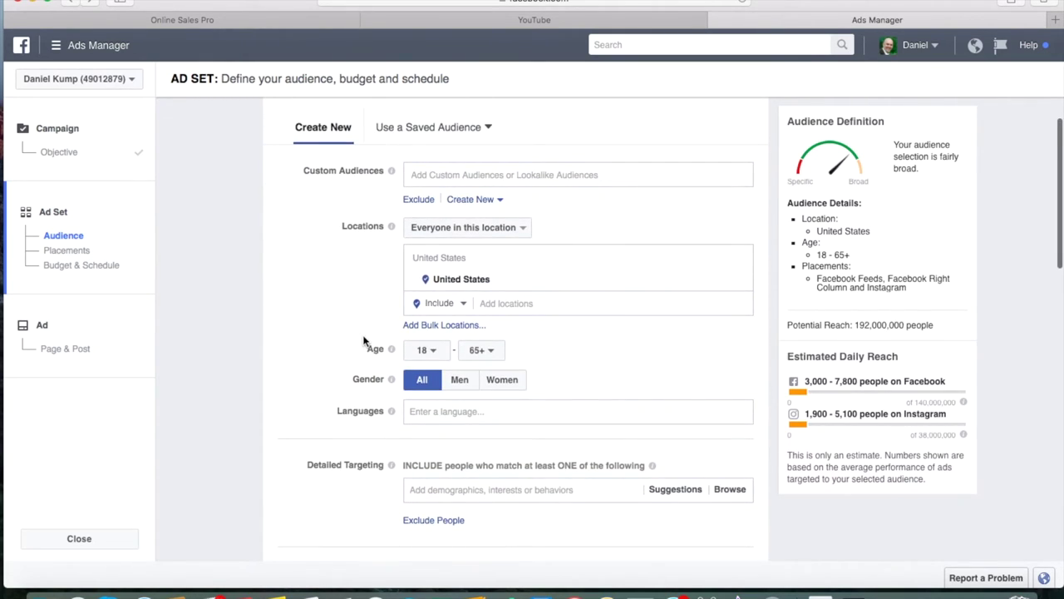
left_click(504, 303)
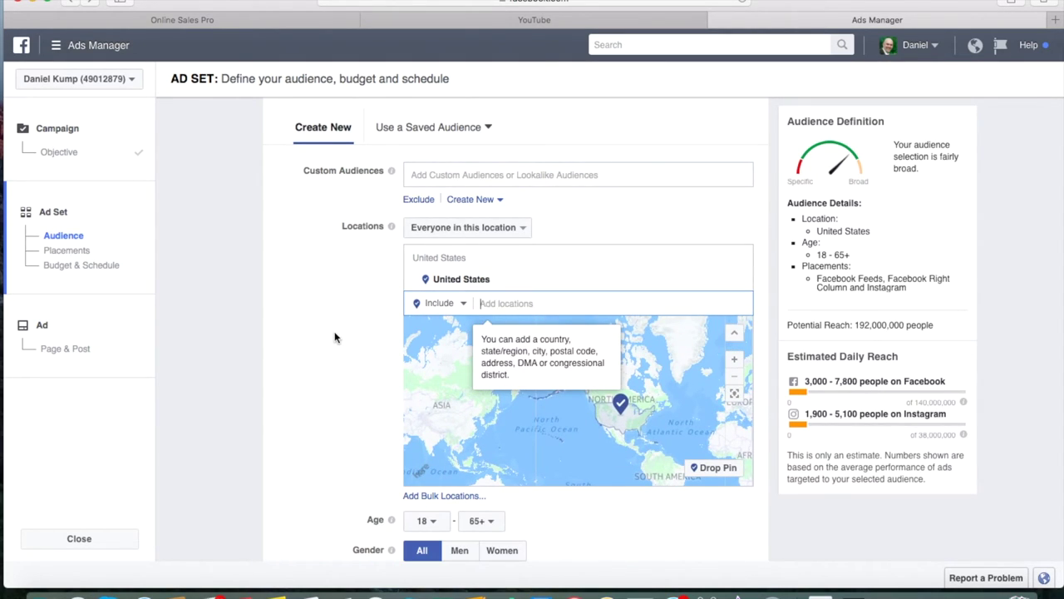
type("ca")
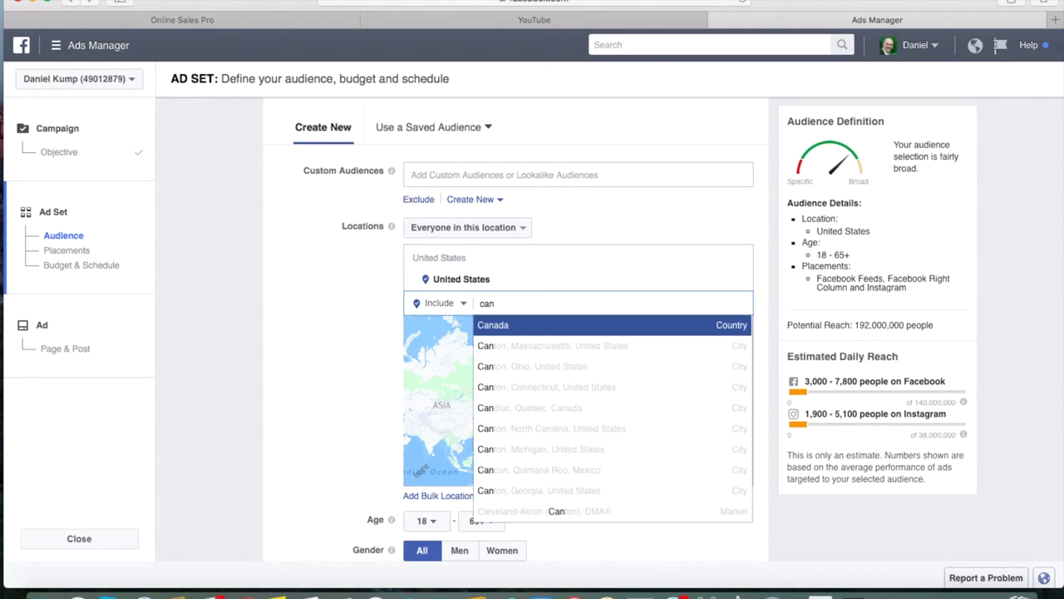
type("n")
left_click(497, 329)
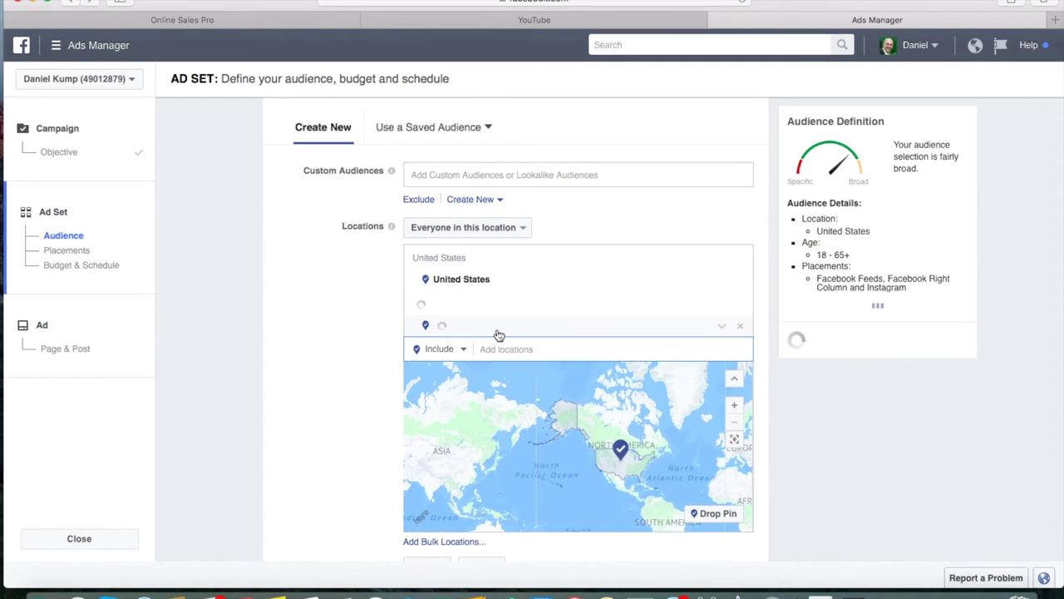
type("unit")
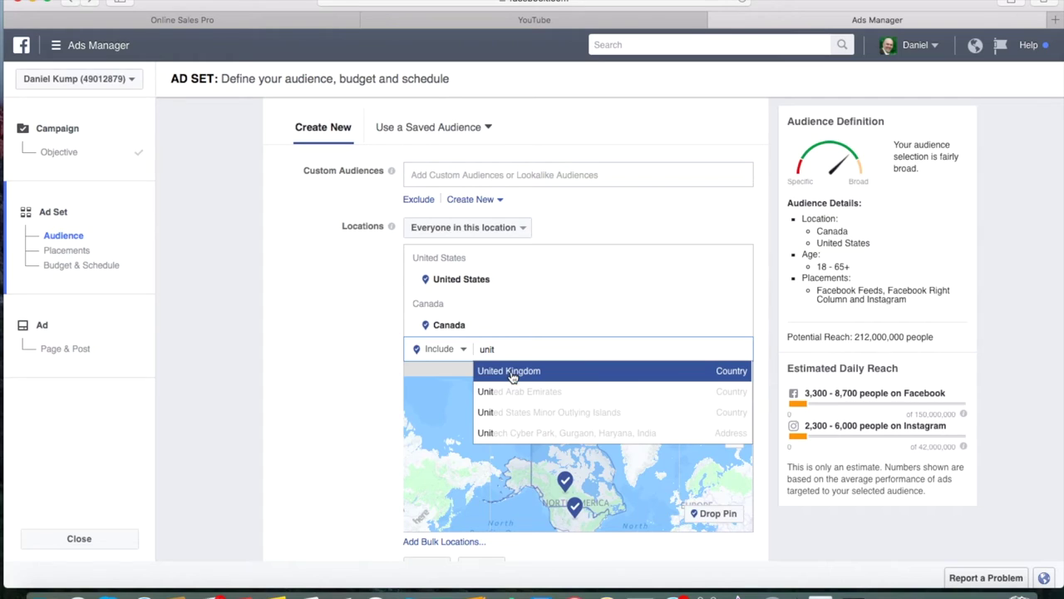
left_click(511, 372)
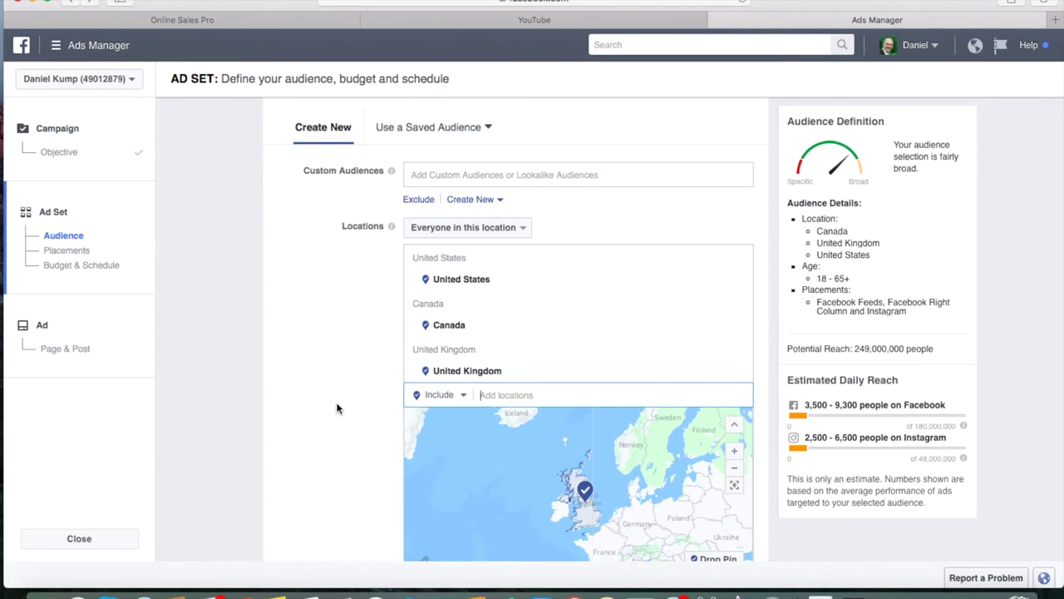
- Set the audience age range from 30 to 55
scroll(337, 408, "down", 5)
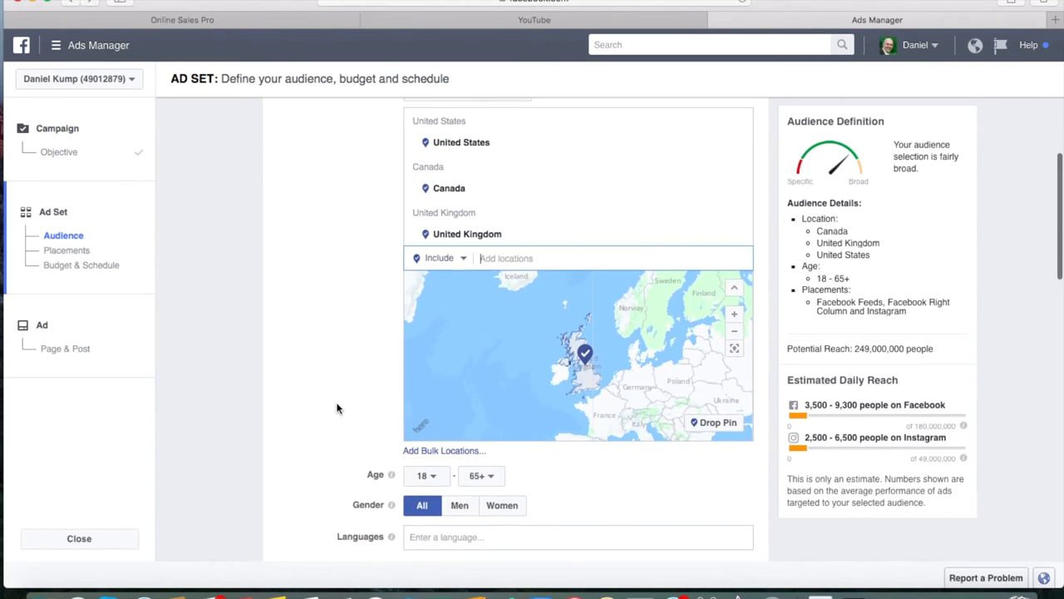
scroll(337, 408, "down", 1)
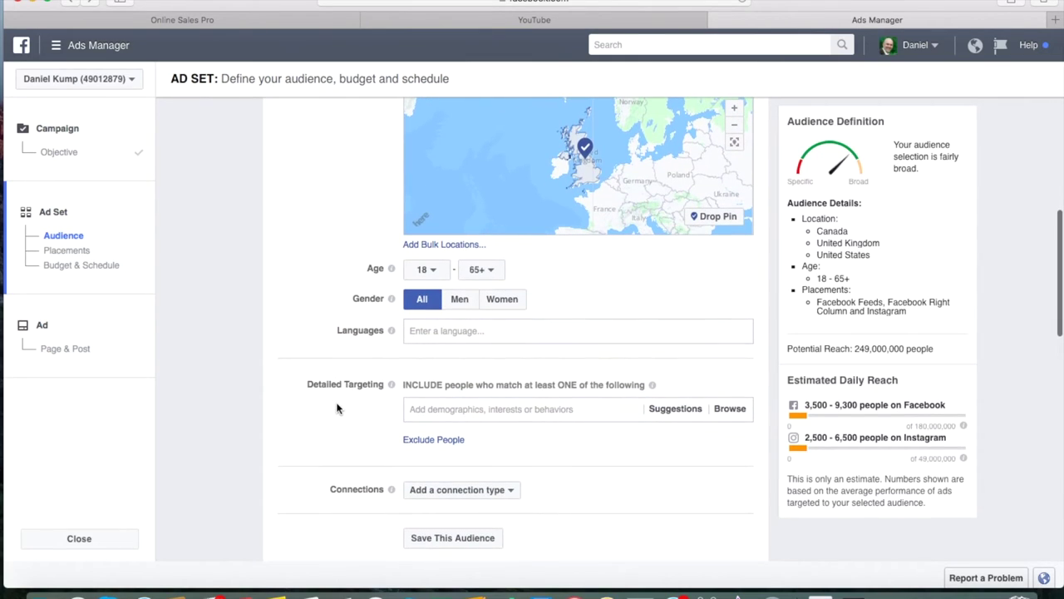
left_click(430, 270)
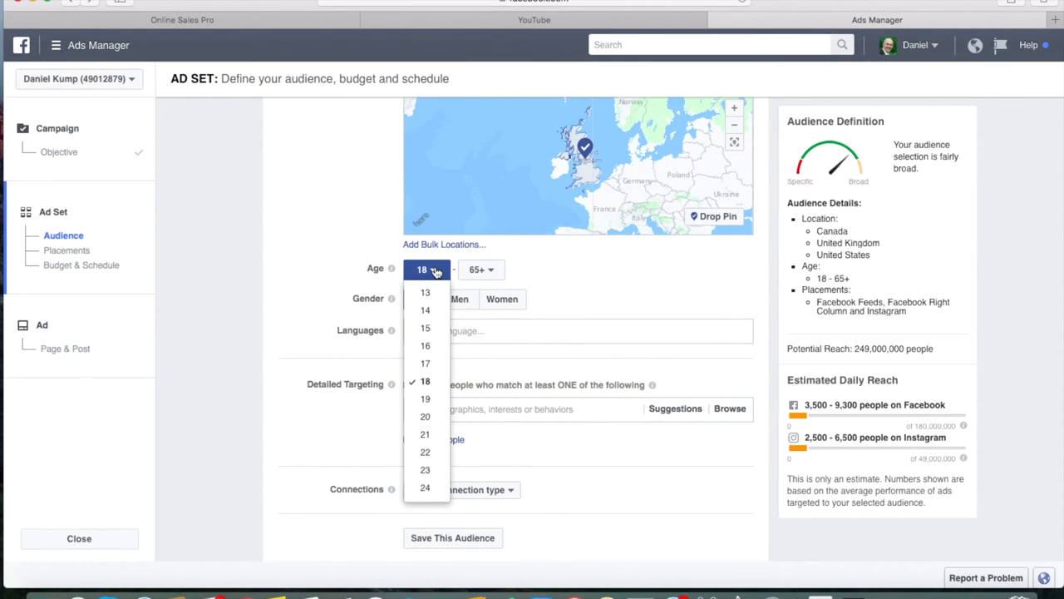
scroll(418, 475, "down", 5)
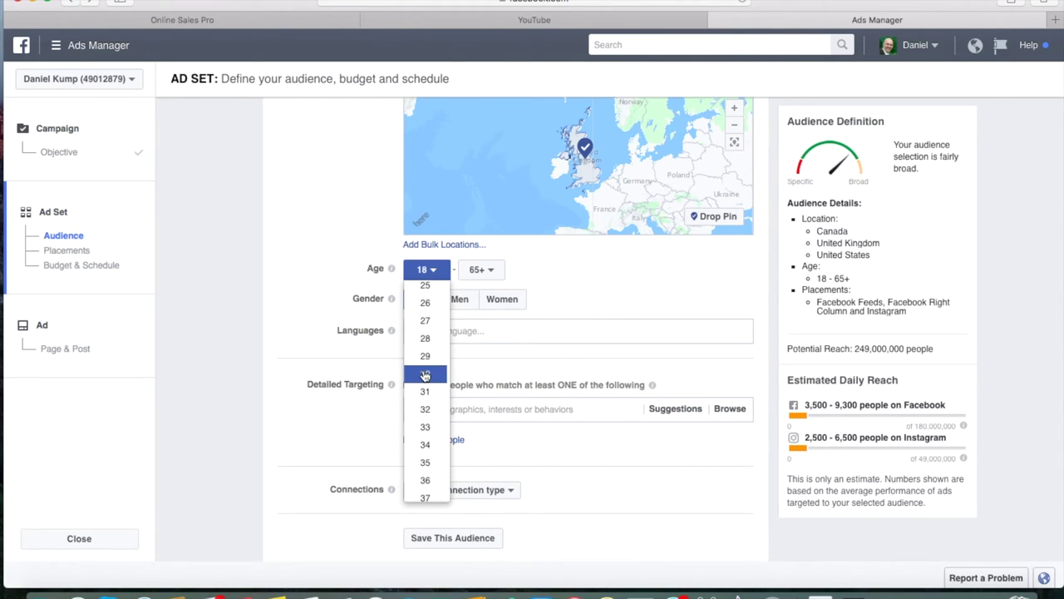
left_click(425, 376)
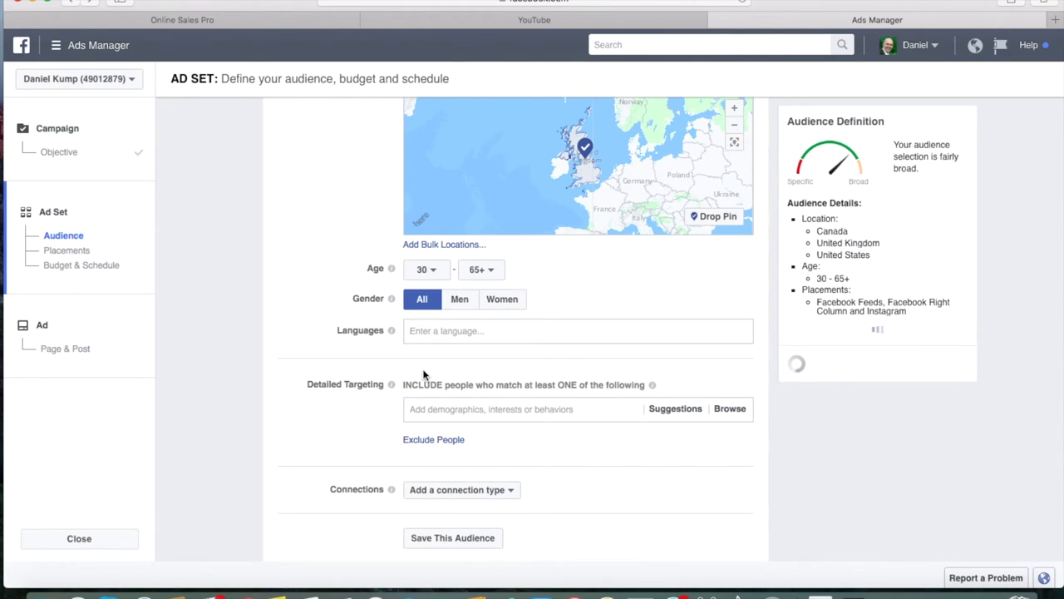
left_click(493, 271)
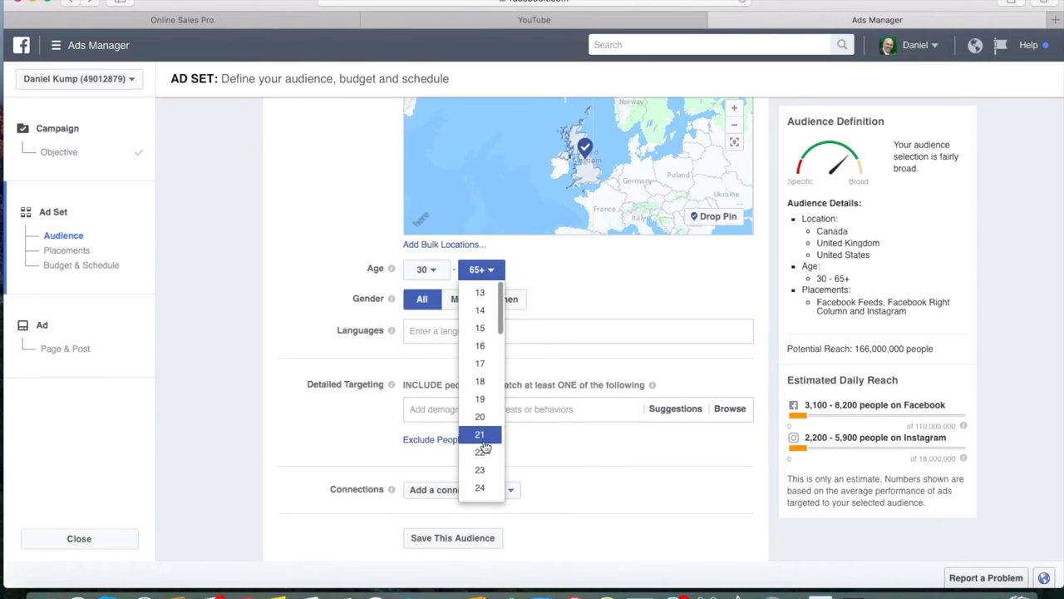
scroll(485, 447, "down", 10)
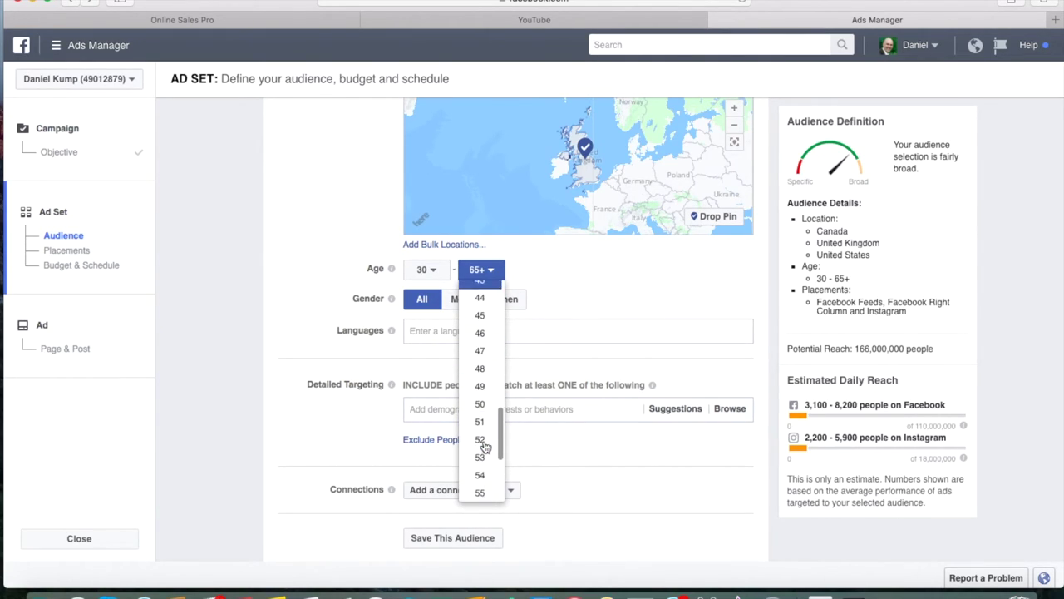
scroll(482, 445, "down", 3)
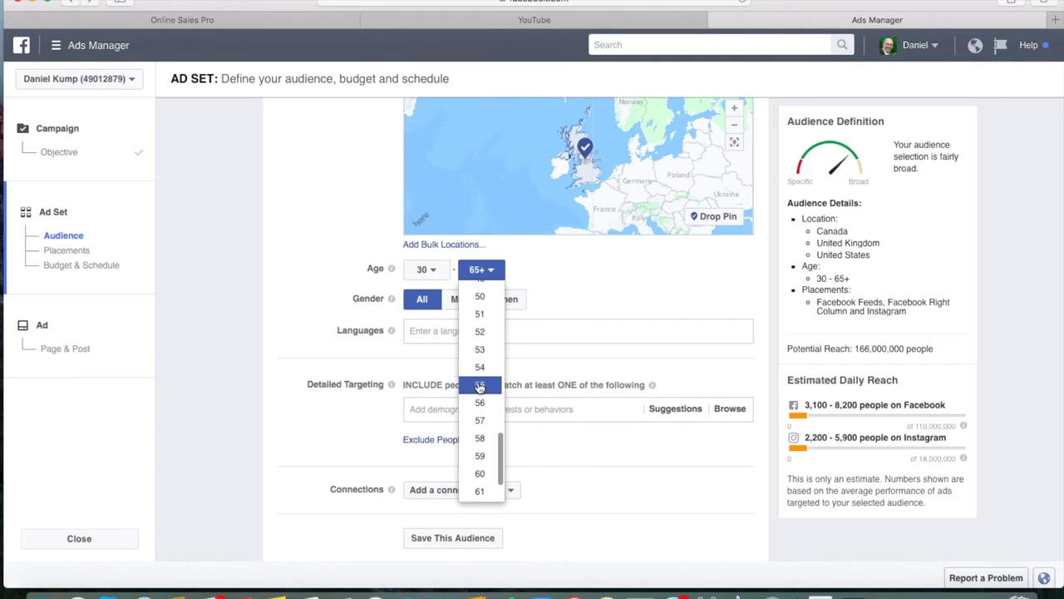
left_click(480, 386)
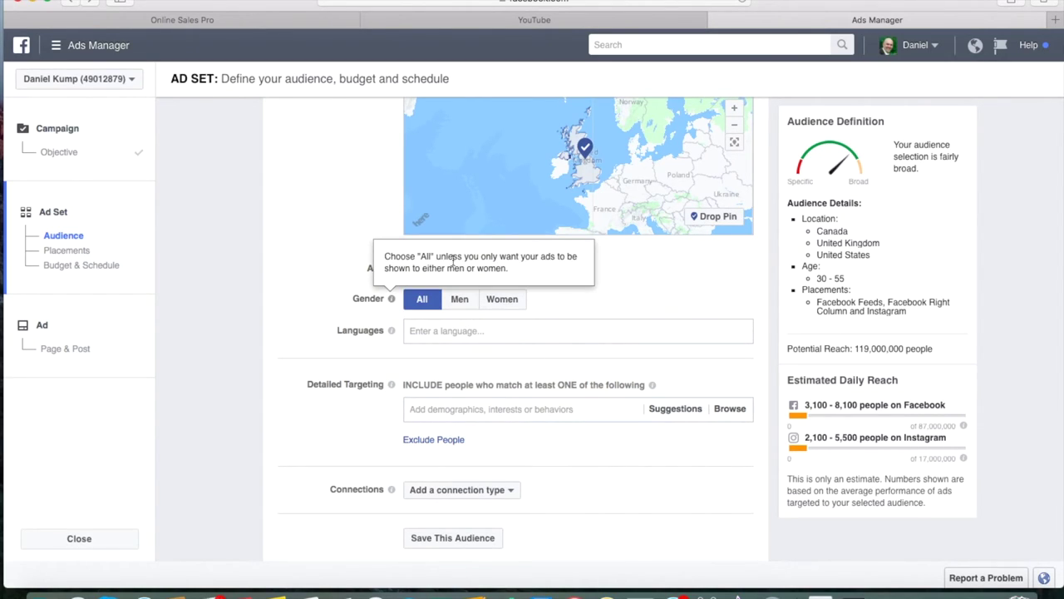
- Restrict the audience language to English (All)
scroll(342, 365, "down", 1)
left_click(426, 291)
type("eng")
left_click(443, 317)
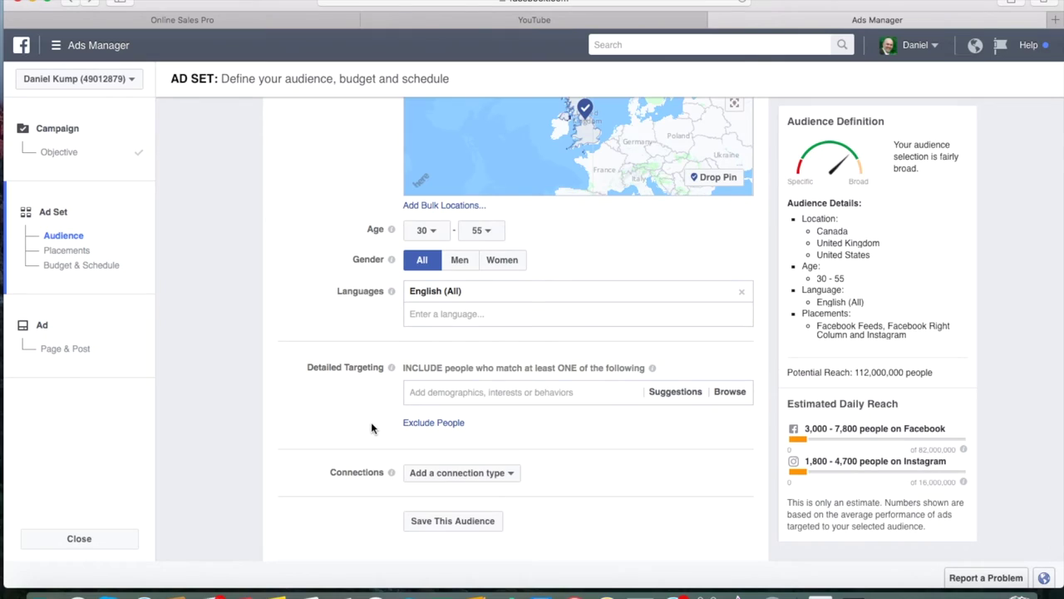
- Add the suggested interests Multi-level marketing, Affiliate marketing and Online advertising to the detailed targeting
scroll(371, 421, "down", 3)
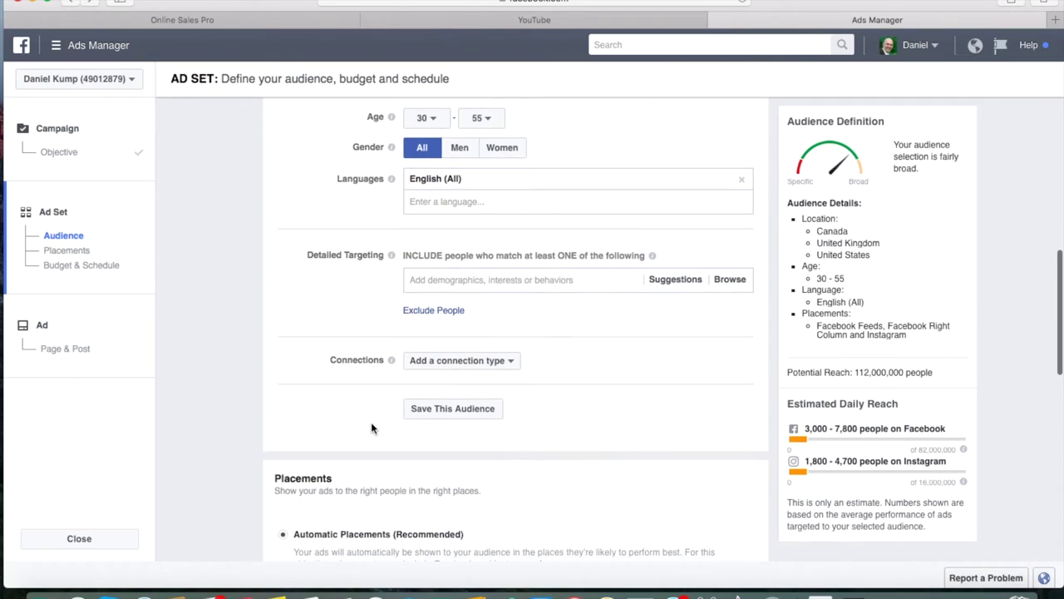
left_click(432, 275)
mouse_move(464, 309)
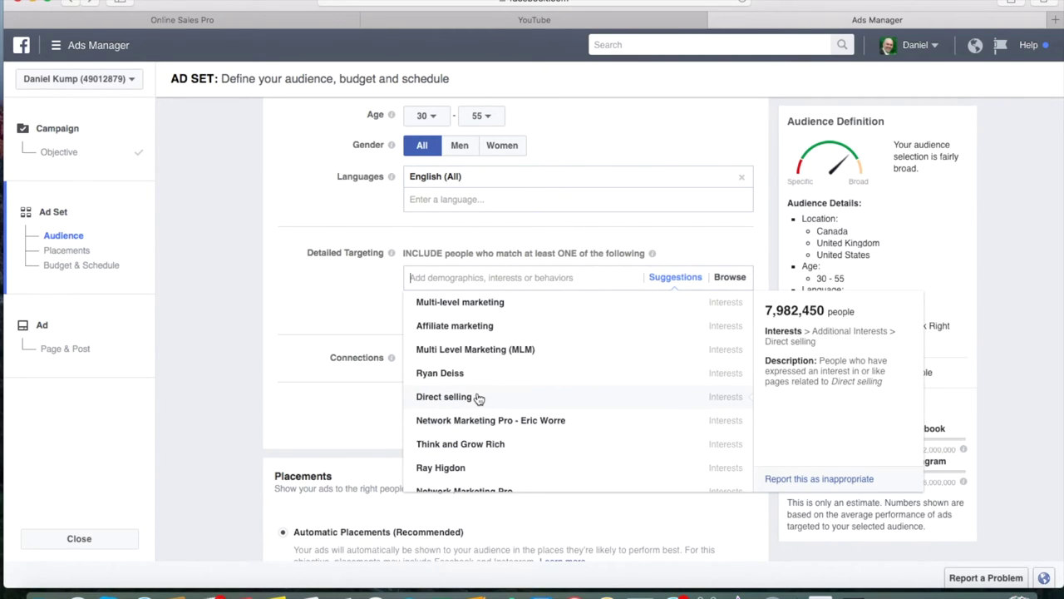
left_click(461, 307)
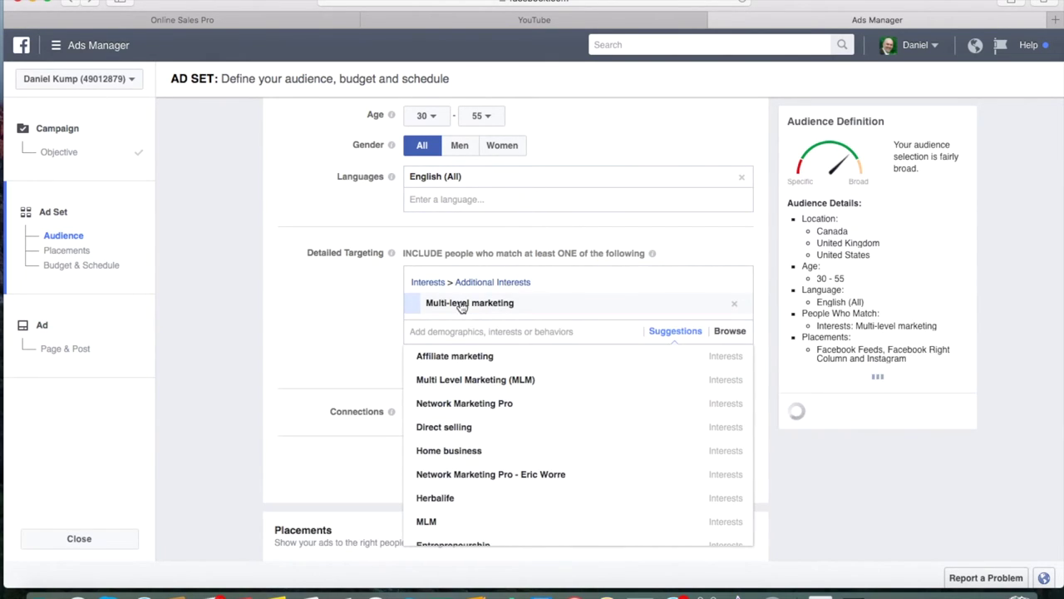
left_click(463, 361)
scroll(464, 415, "down", 3)
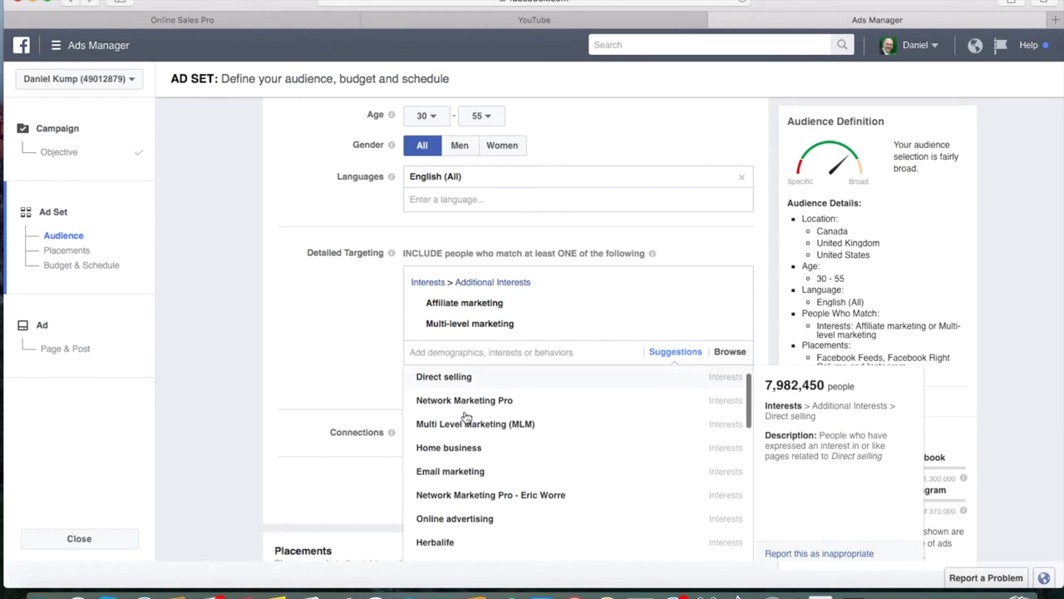
left_click(456, 504)
- Check the other suggested interests, and search for and add Tony Robbins to the detailed targeting
scroll(457, 506, "down", 2)
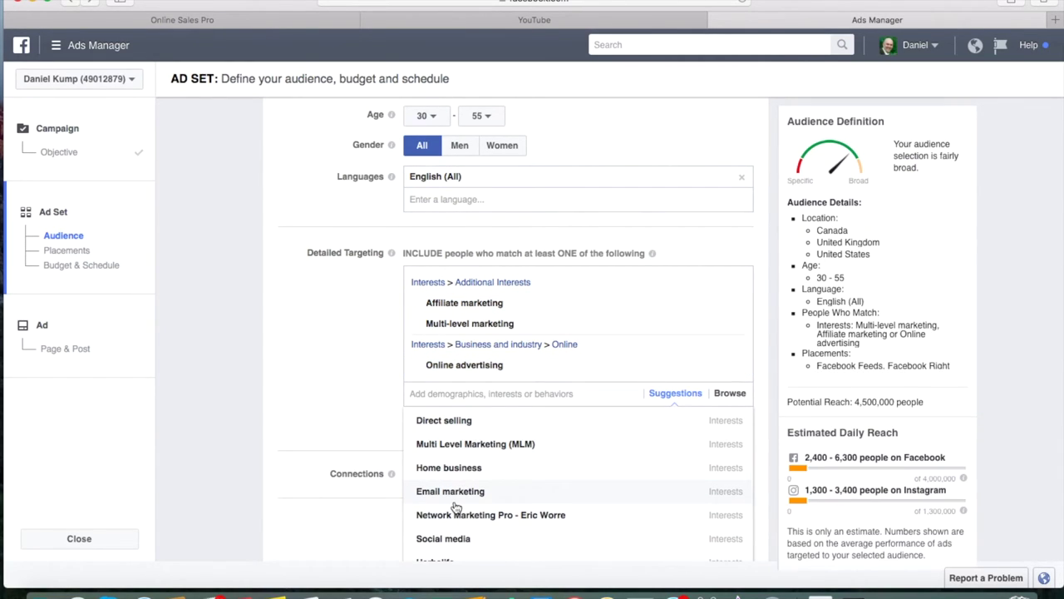
scroll(455, 508, "down", 6)
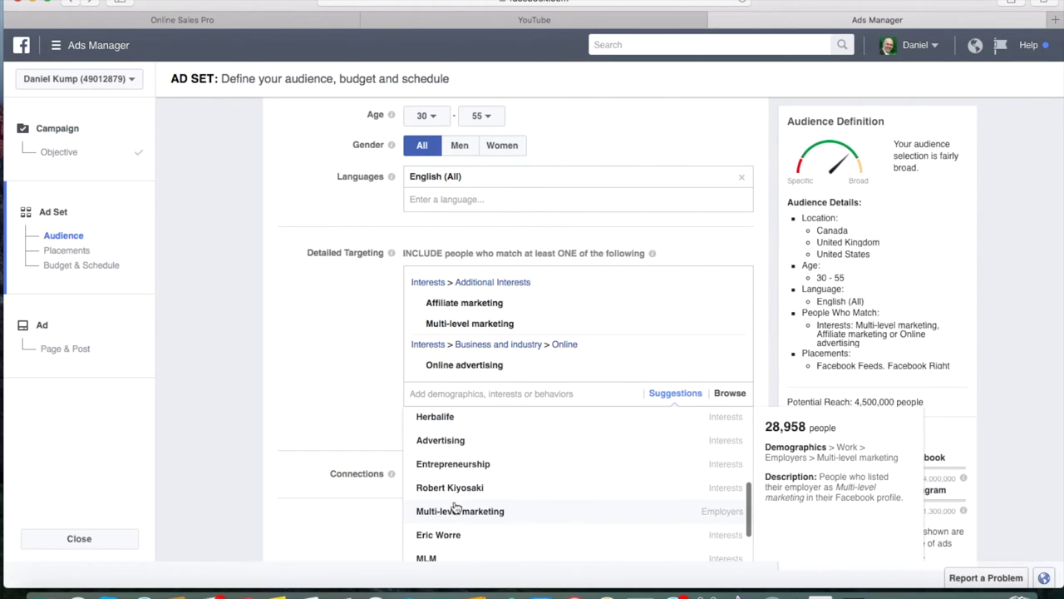
scroll(454, 507, "down", 5)
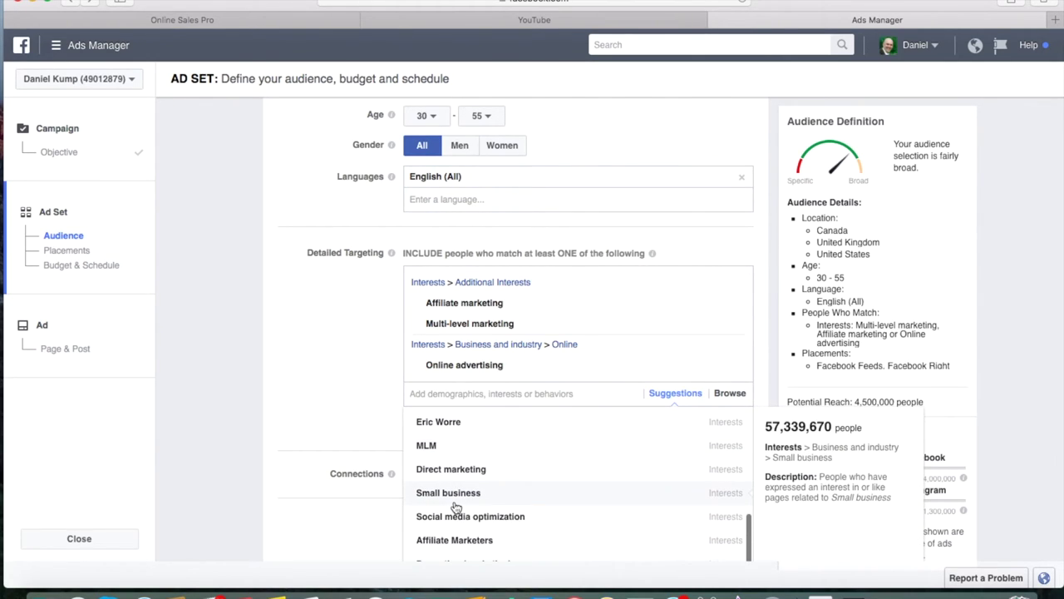
scroll(455, 507, "down", 2)
scroll(454, 509, "down", 6)
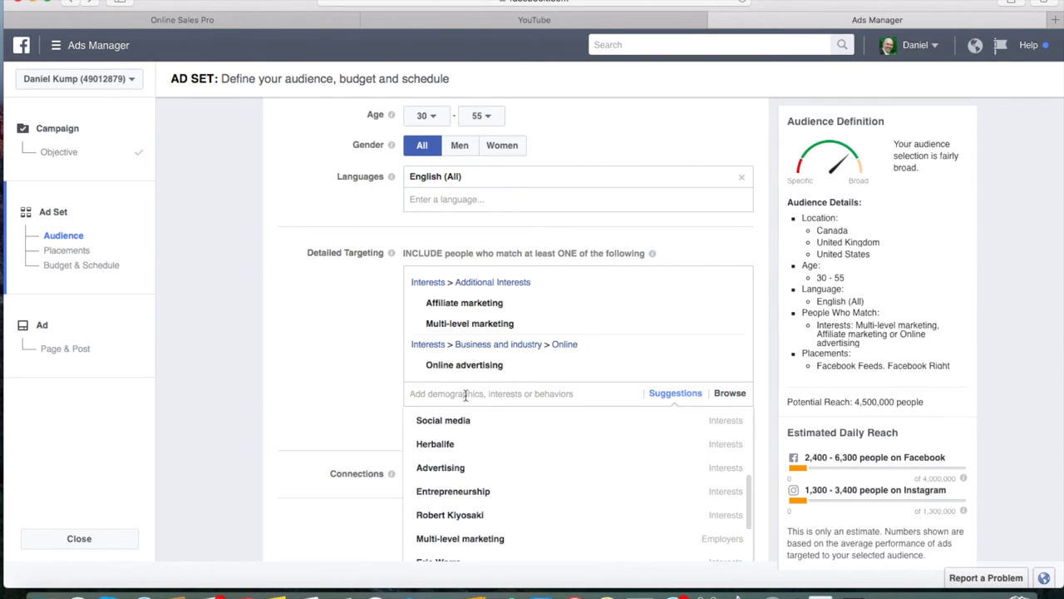
type("tony r")
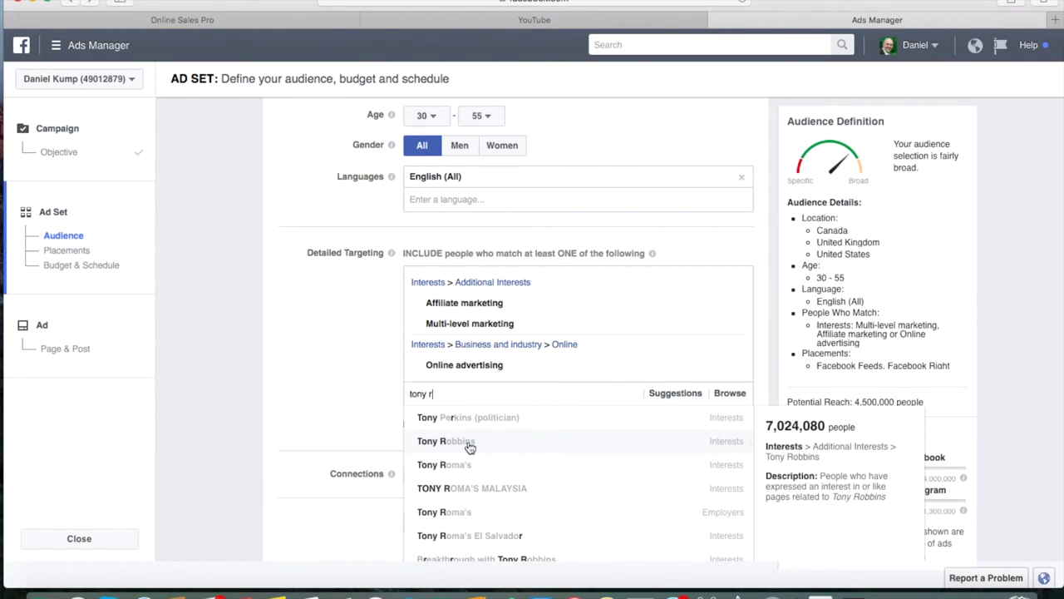
left_click(470, 447)
- Add the suggested interests Jim Rohn and T. Harv Eker to the detailed targeting
scroll(464, 504, "down", 3)
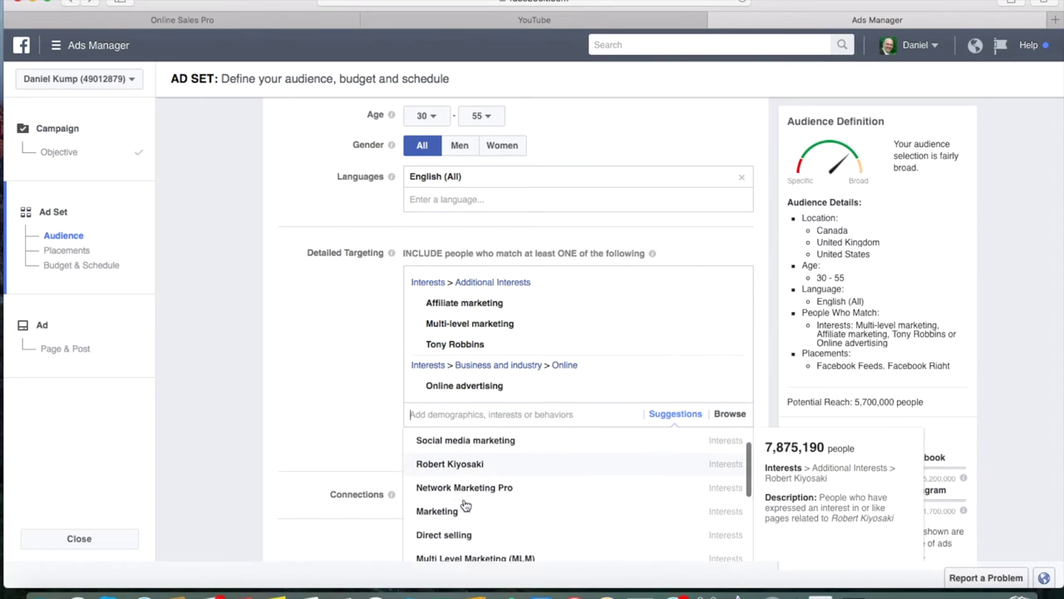
scroll(465, 503, "down", 3)
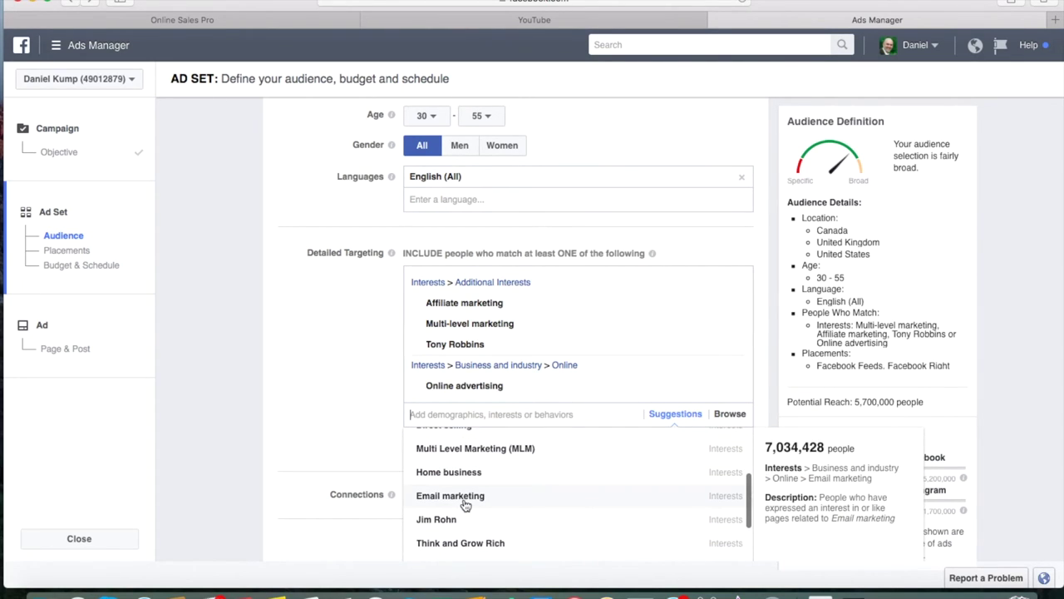
scroll(465, 503, "down", 1)
left_click(463, 495)
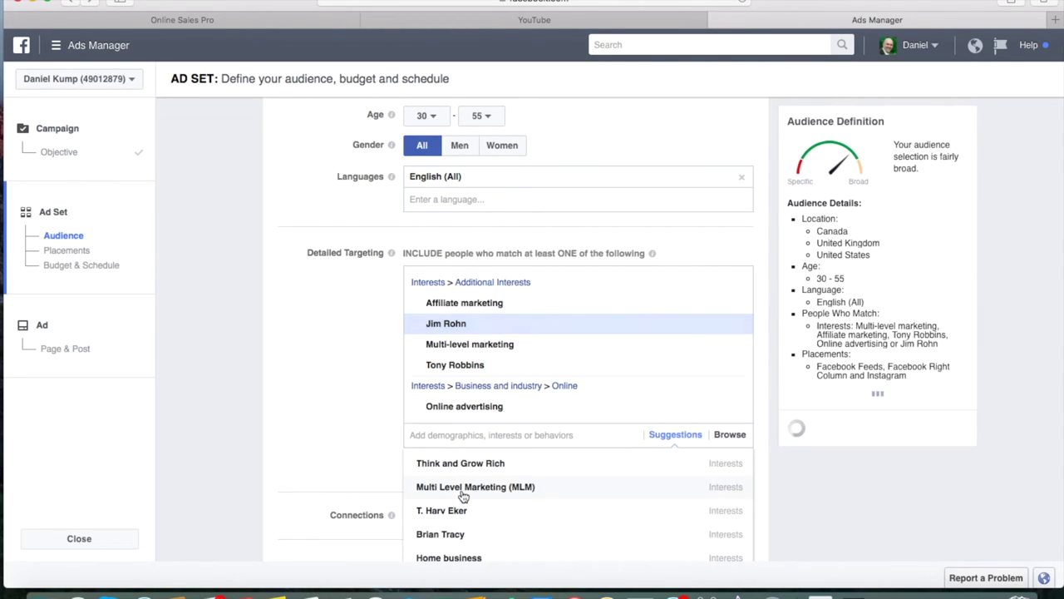
scroll(463, 499, "down", 2)
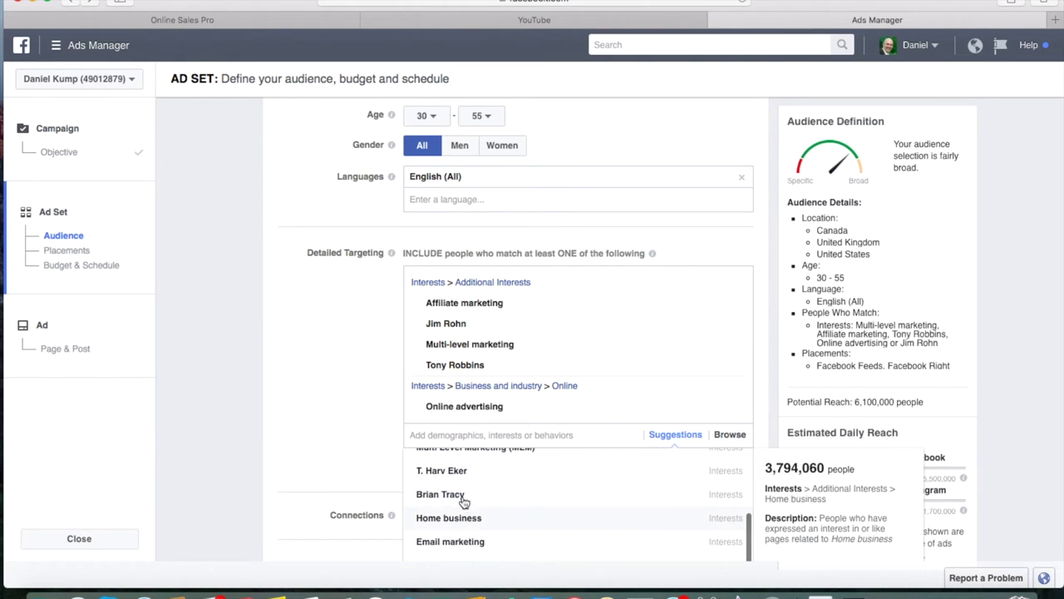
left_click(456, 481)
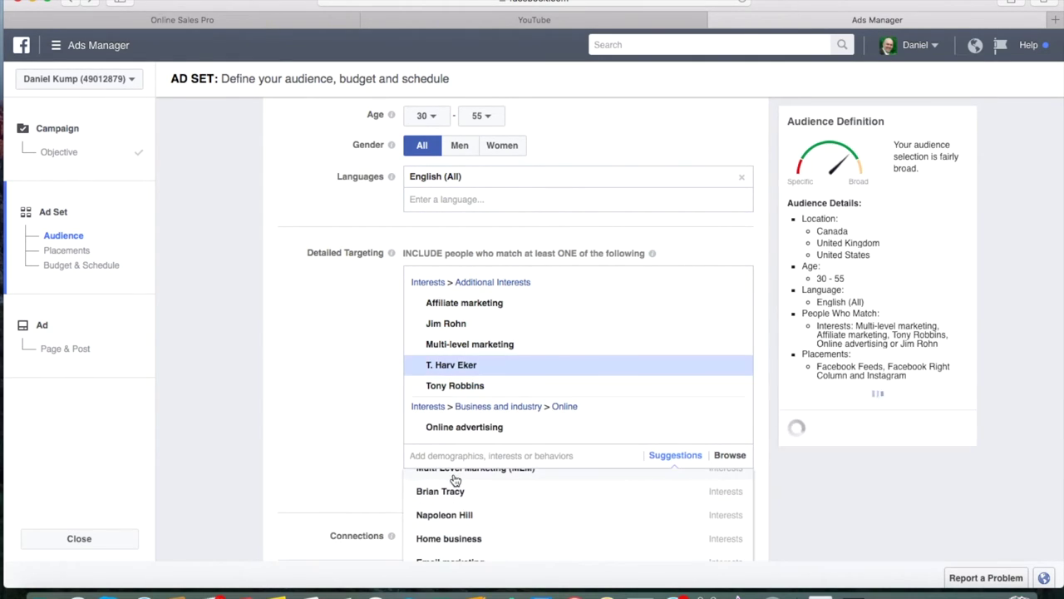
- Add the suggested interest Dale Carnegie to the detailed targeting
scroll(464, 514, "down", 1)
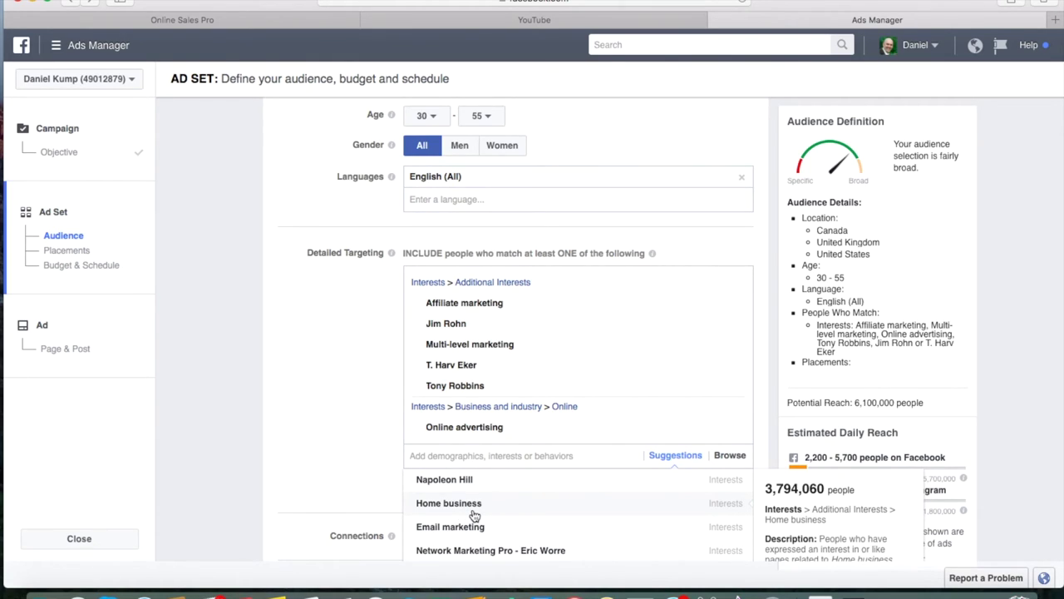
scroll(472, 532, "down", 4)
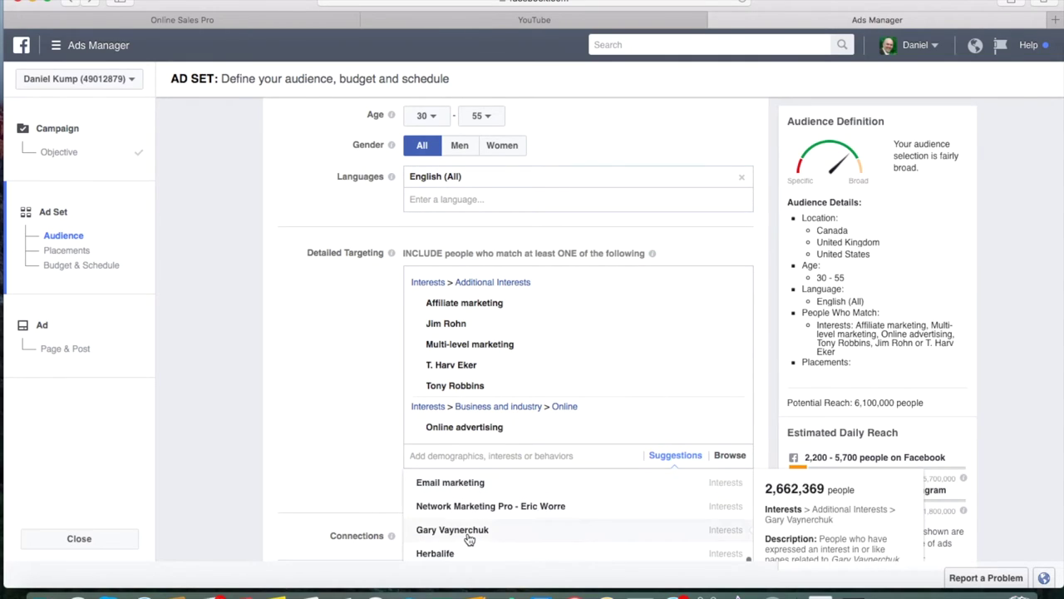
scroll(470, 540, "down", 2)
scroll(468, 539, "up", 1)
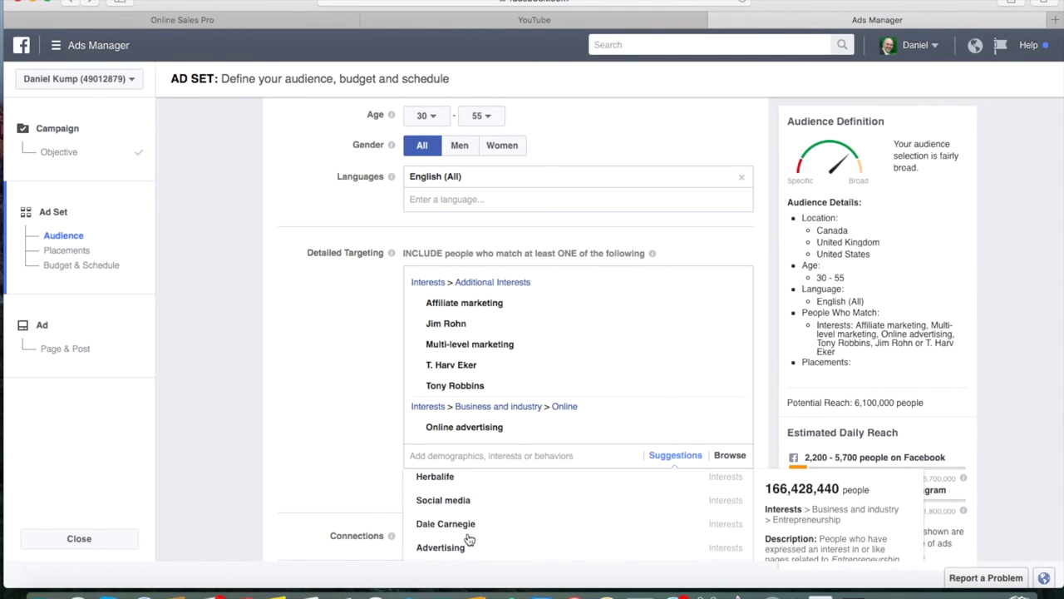
left_click(461, 526)
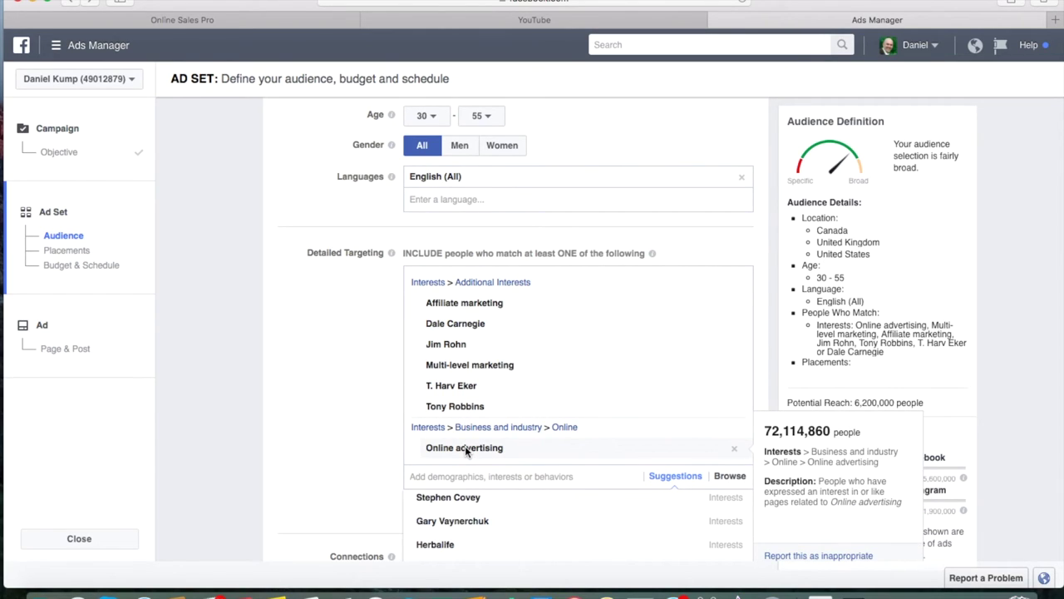
- Look through the remaining suggested interests and the Business and industry categories for the detailed targeting, and close the list
scroll(470, 545, "down", 5)
scroll(473, 546, "down", 1)
scroll(473, 546, "up", 7)
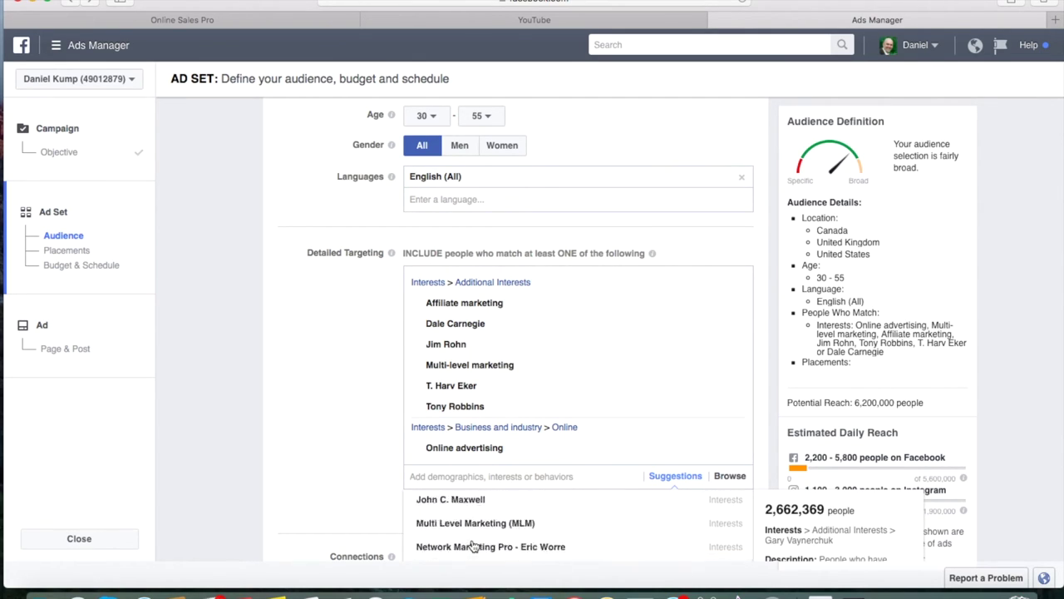
scroll(471, 545, "up", 10)
scroll(473, 546, "up", 3)
scroll(375, 507, "down", 4)
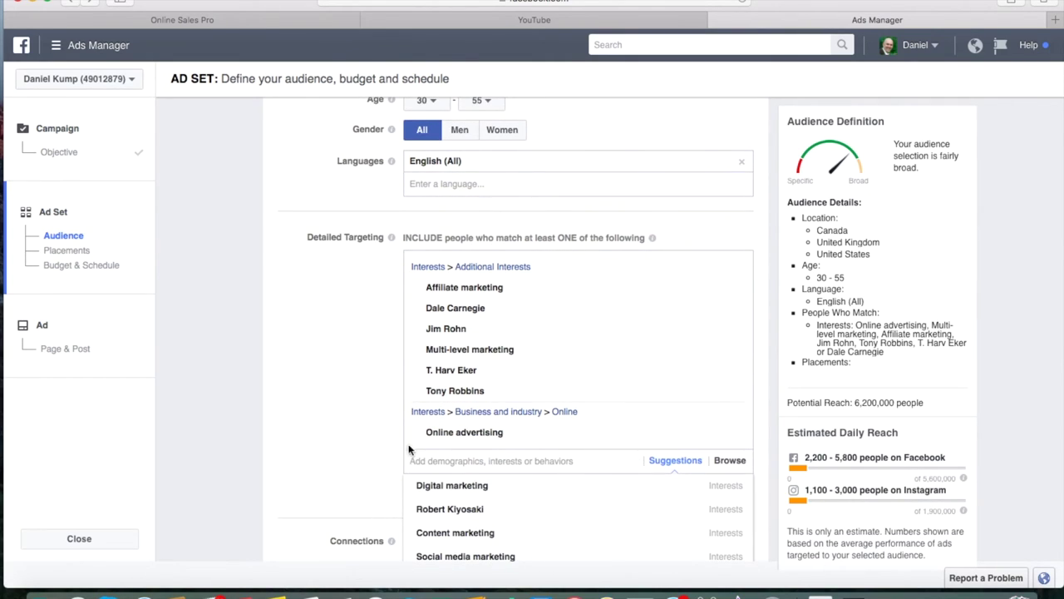
left_click(501, 413)
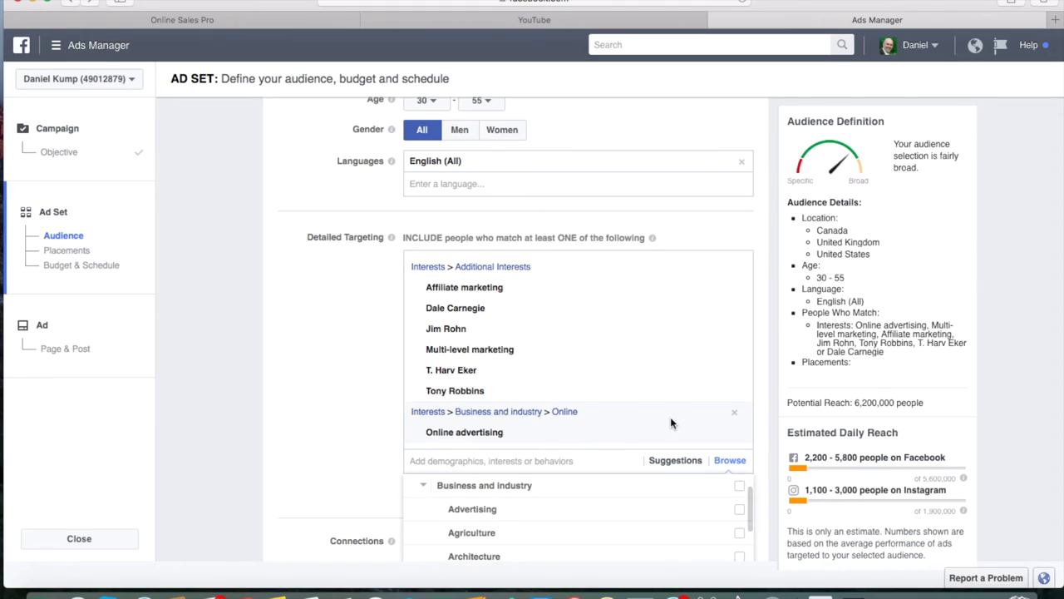
double_click(327, 407)
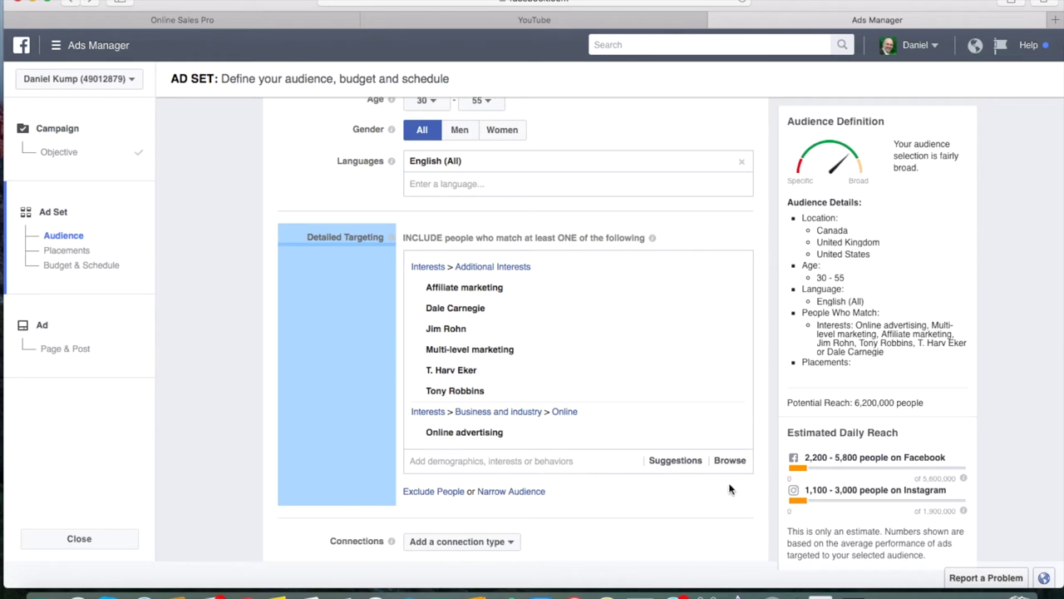
- Set the ad set's daily budget to $5.00
scroll(263, 481, "down", 6)
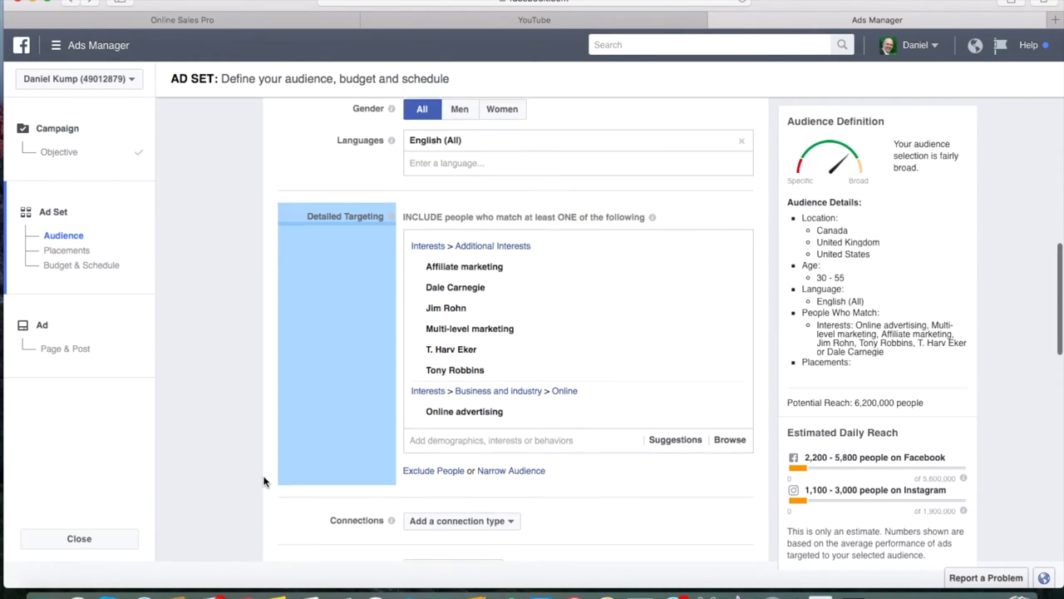
scroll(264, 481, "down", 2)
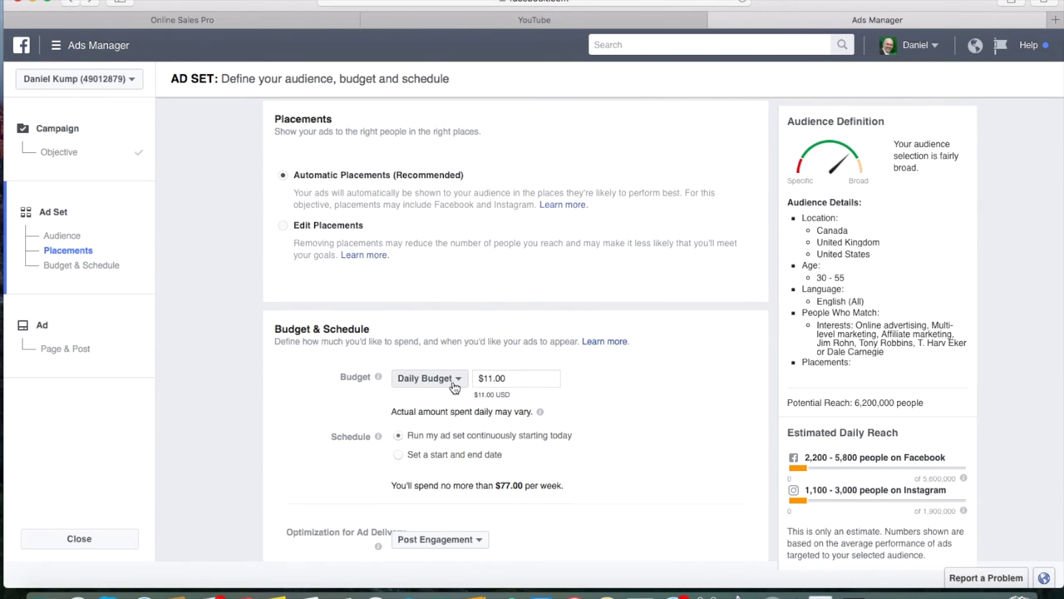
scroll(350, 230, "up", 4)
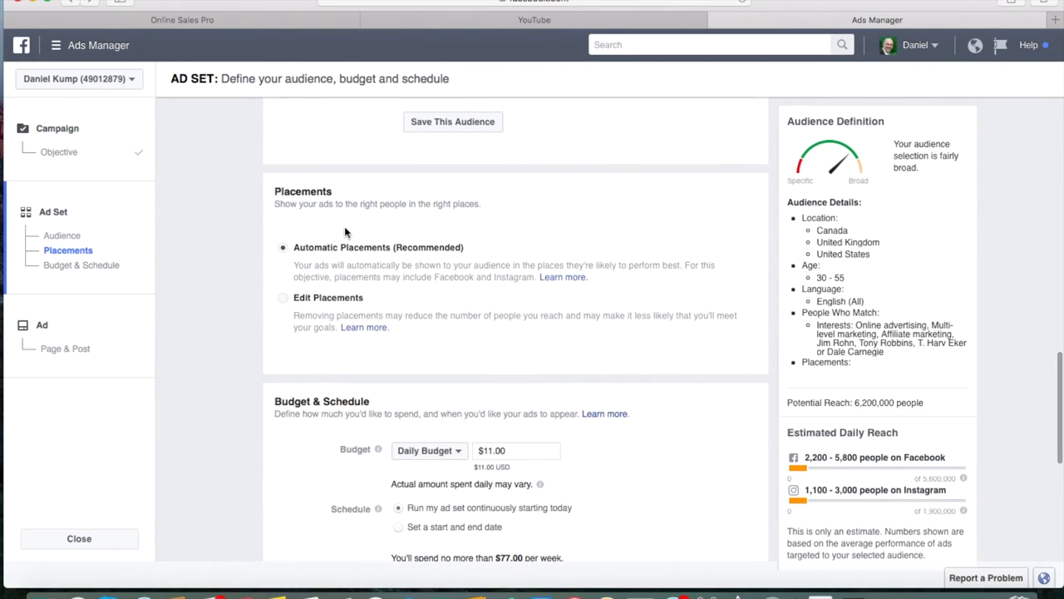
left_click(490, 451)
key("BackSpace")
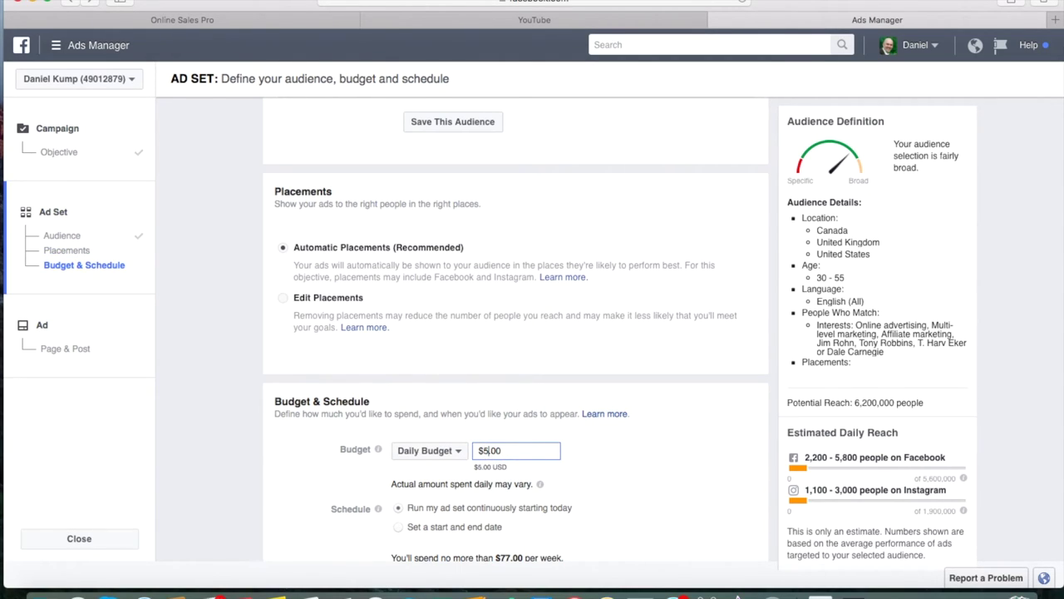
left_click(290, 472)
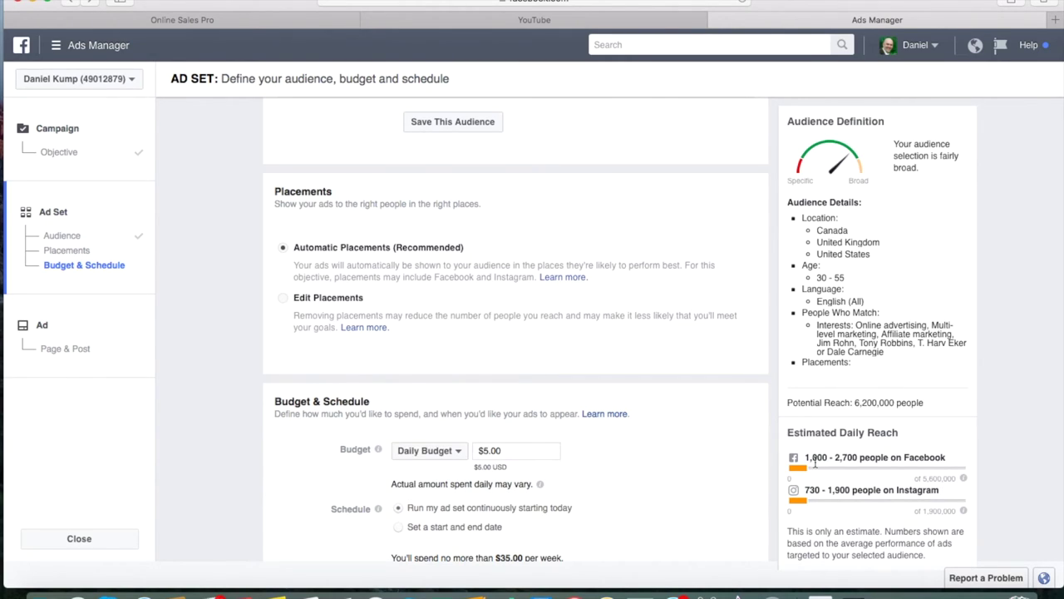
- Switch to edited placements and exclude Instagram and the Facebook Right Column, keeping only Facebook Feeds
left_click(287, 302)
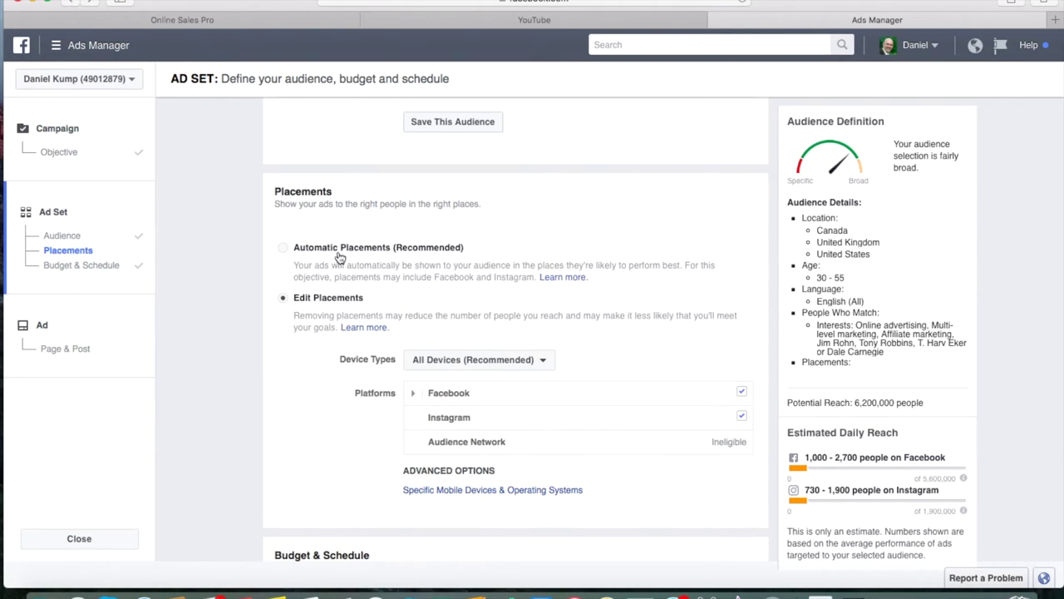
mouse_move(705, 420)
left_click(741, 416)
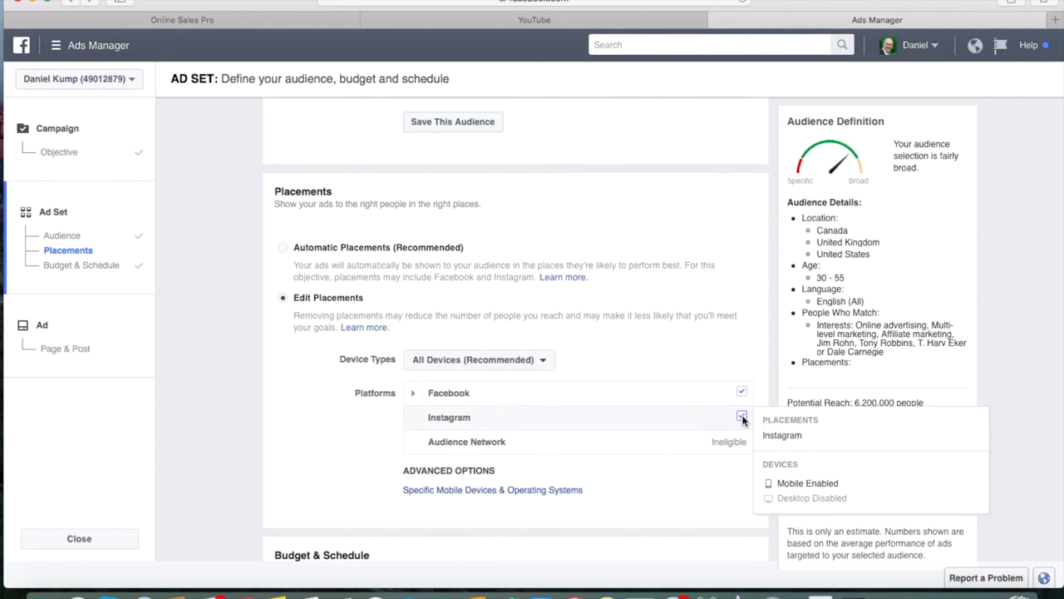
left_click(413, 392)
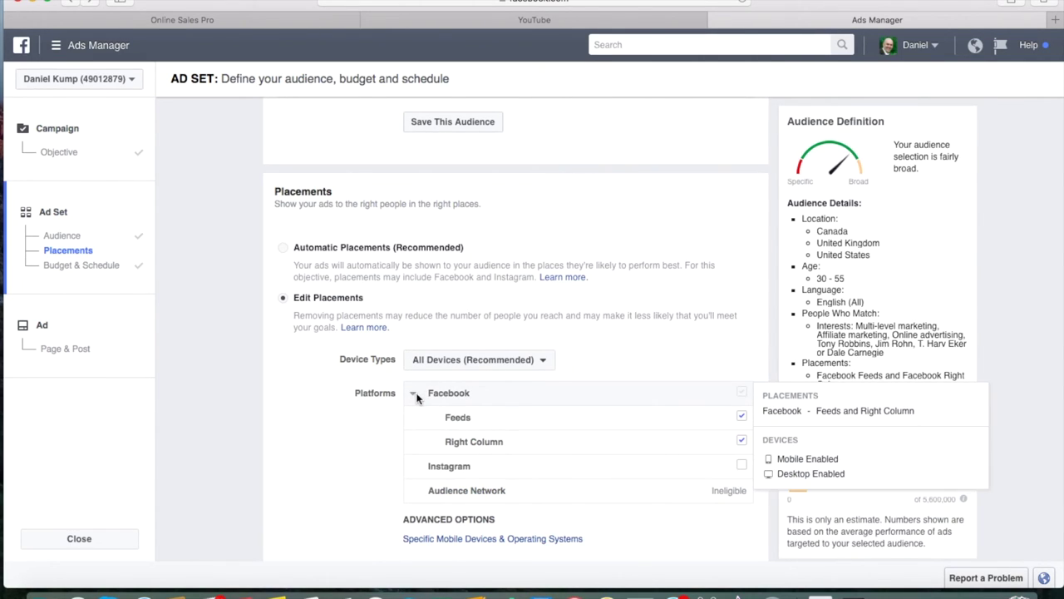
left_click(742, 441)
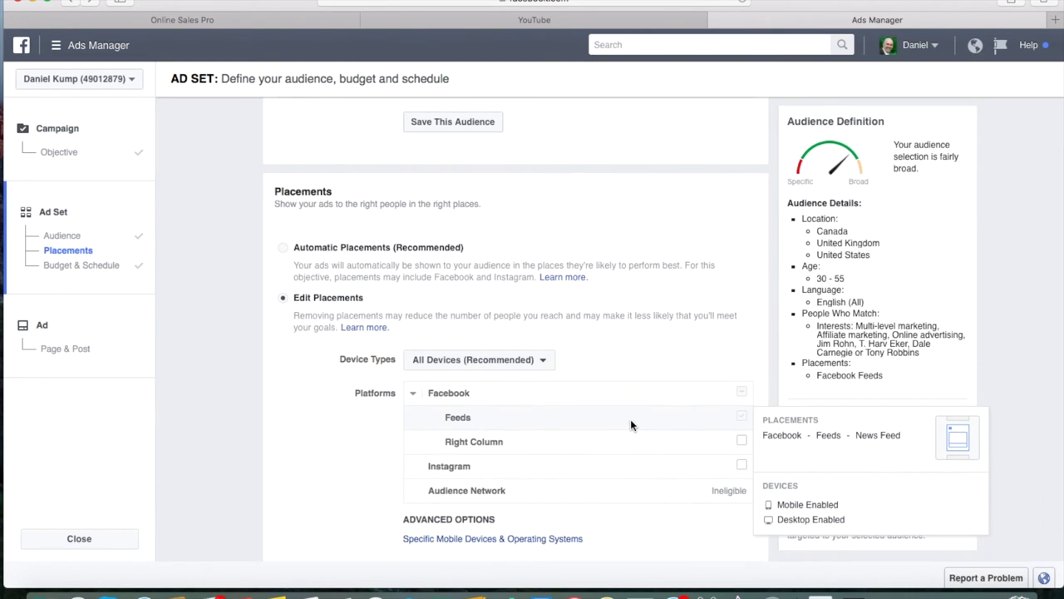
- Change when the ad set gets charged from impressions to Post Engagement
scroll(295, 424, "down", 5)
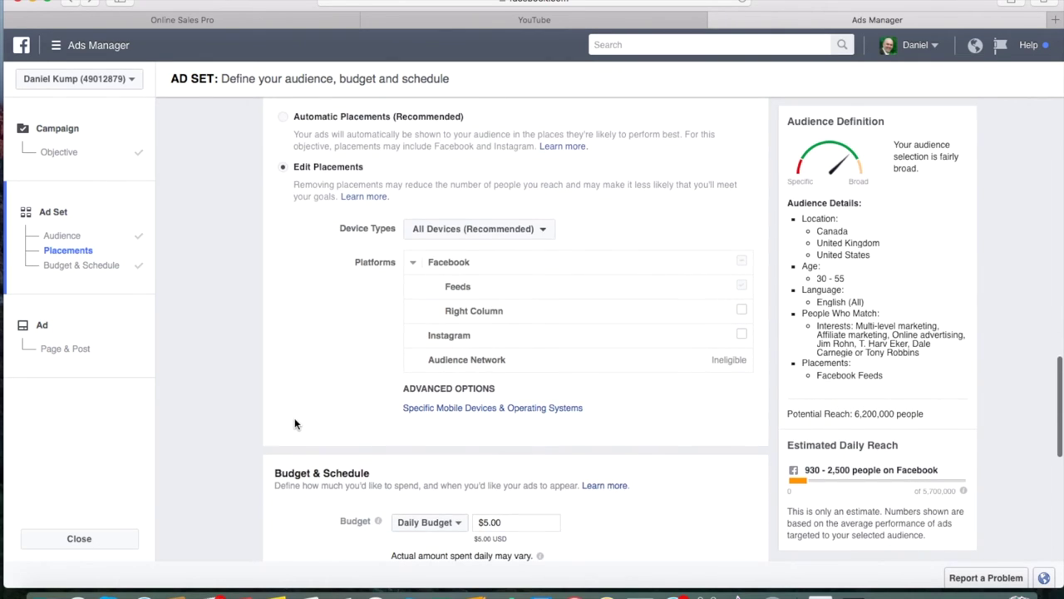
scroll(294, 424, "down", 3)
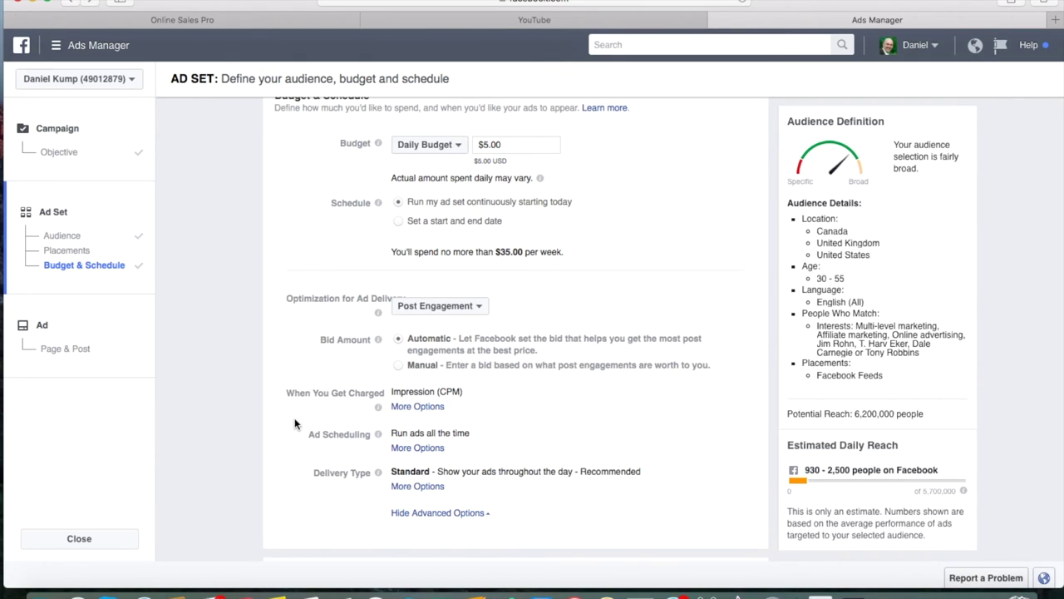
scroll(363, 451, "down", 2)
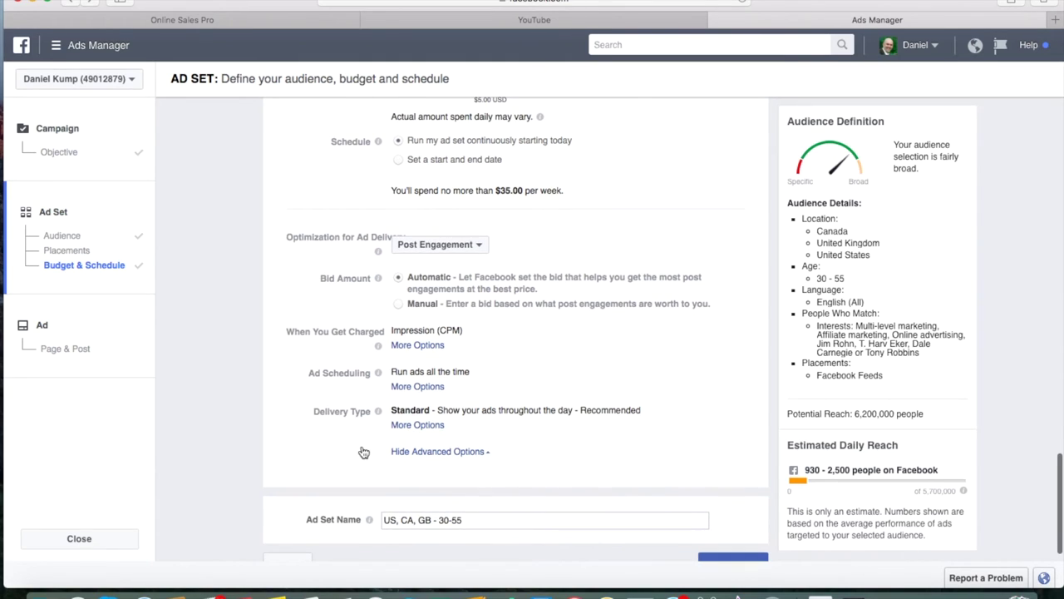
scroll(363, 451, "down", 1)
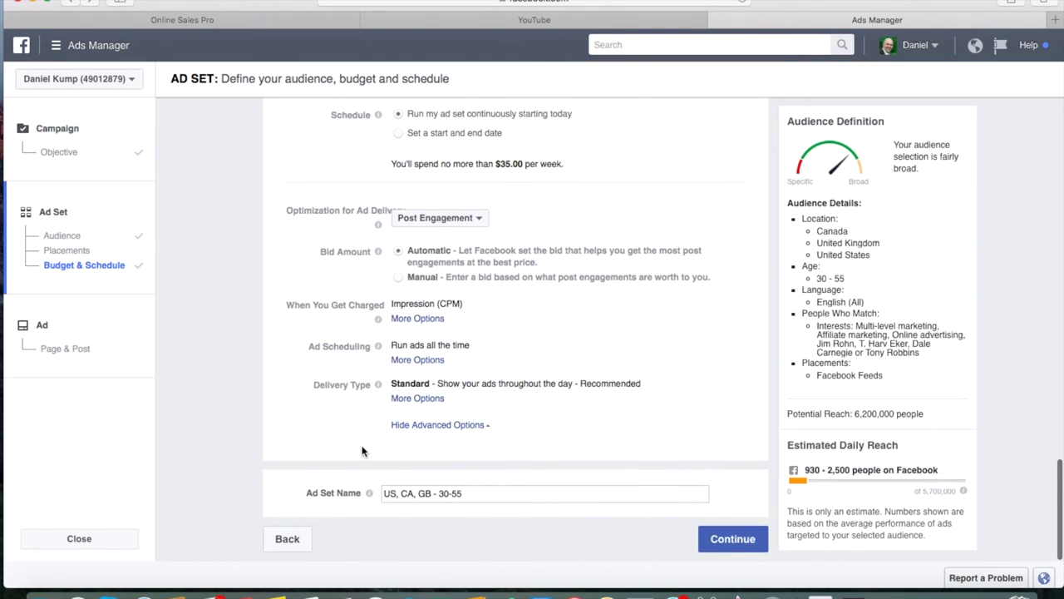
left_click(405, 318)
left_click(401, 320)
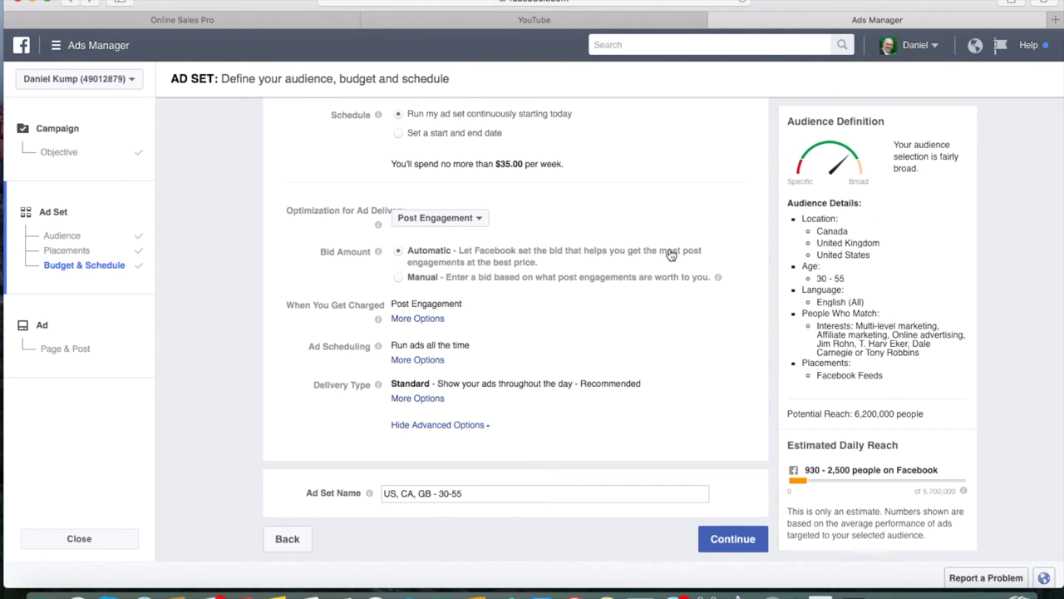
- Review the ad set's locations, age range, interests, placements, budget and delivery settings
scroll(637, 190, "up", 15)
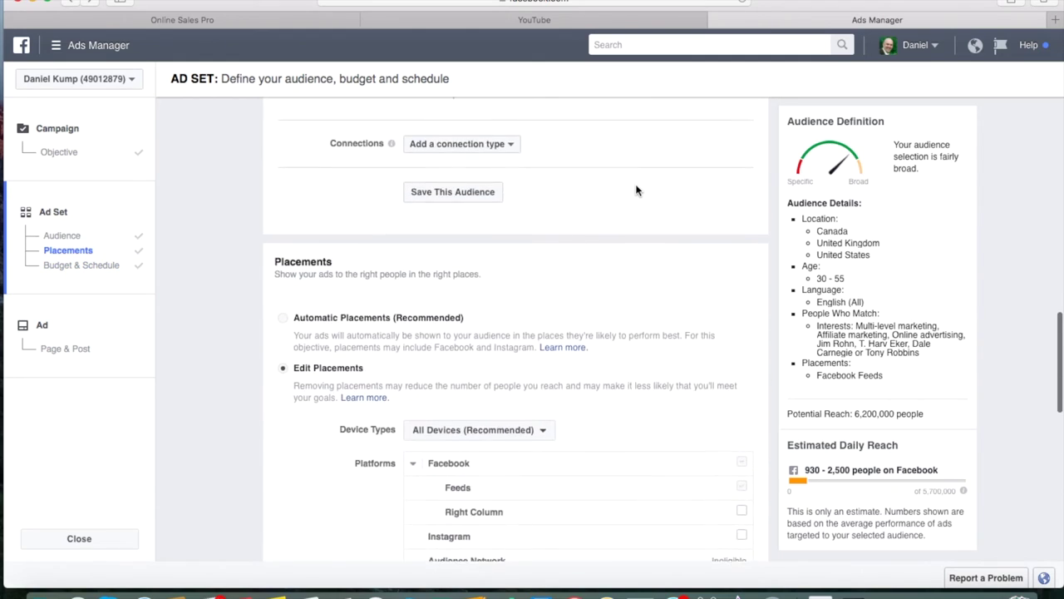
scroll(636, 191, "up", 10)
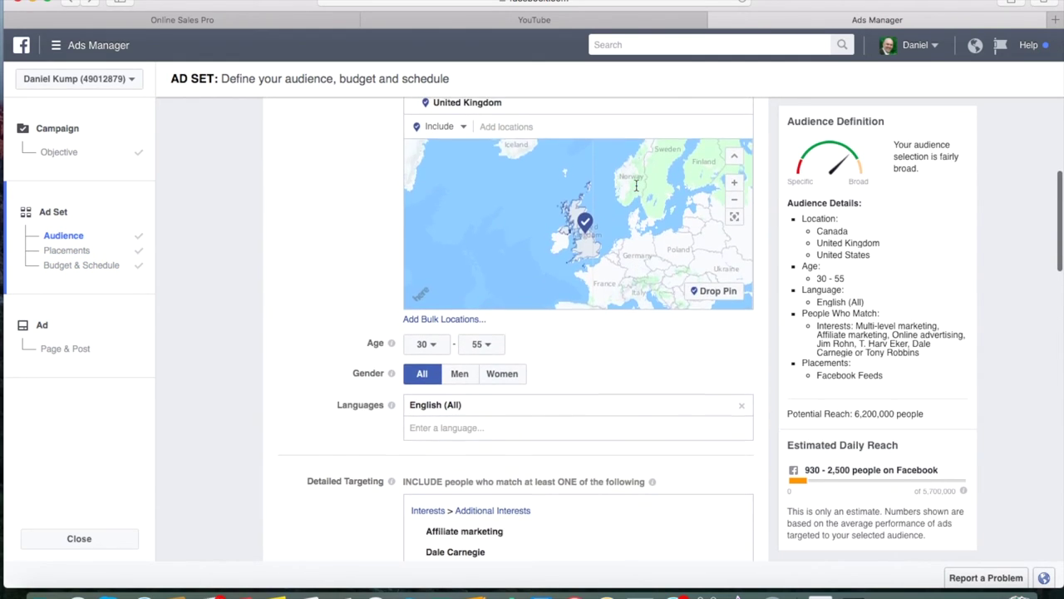
scroll(359, 233, "up", 4)
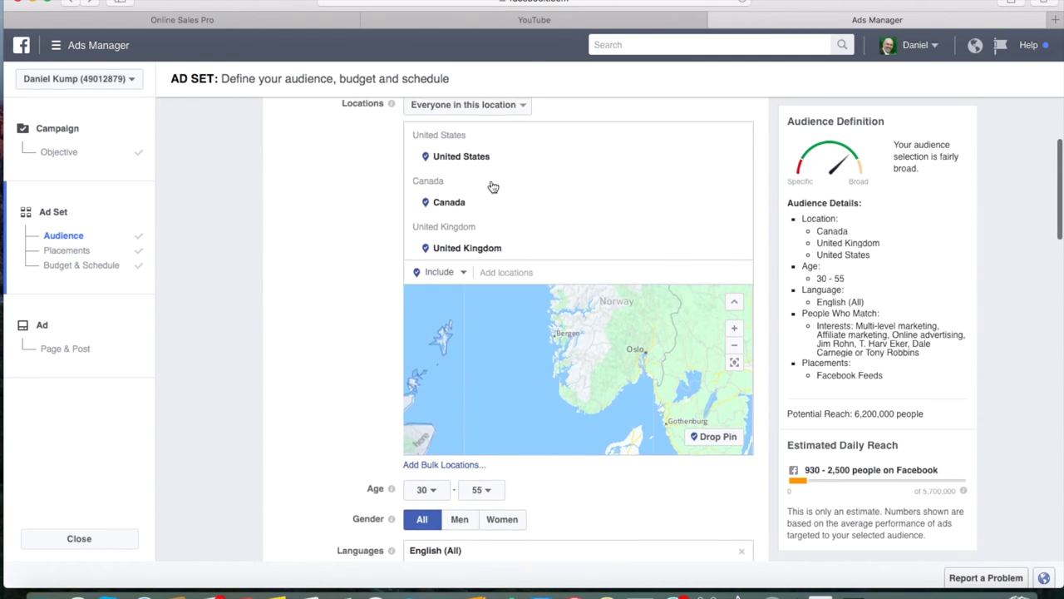
scroll(221, 388, "down", 8)
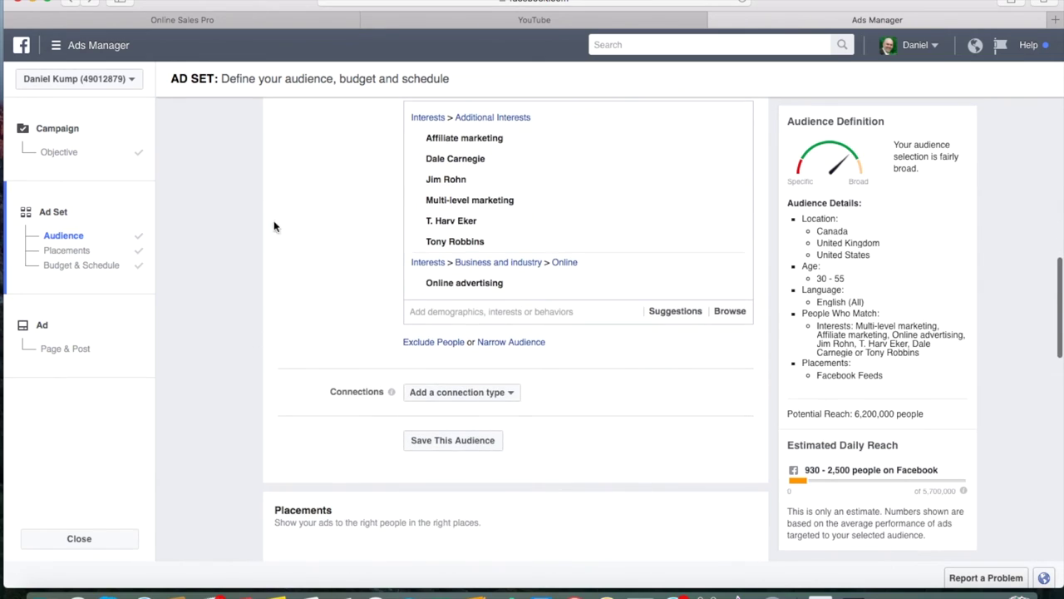
scroll(346, 278, "down", 3)
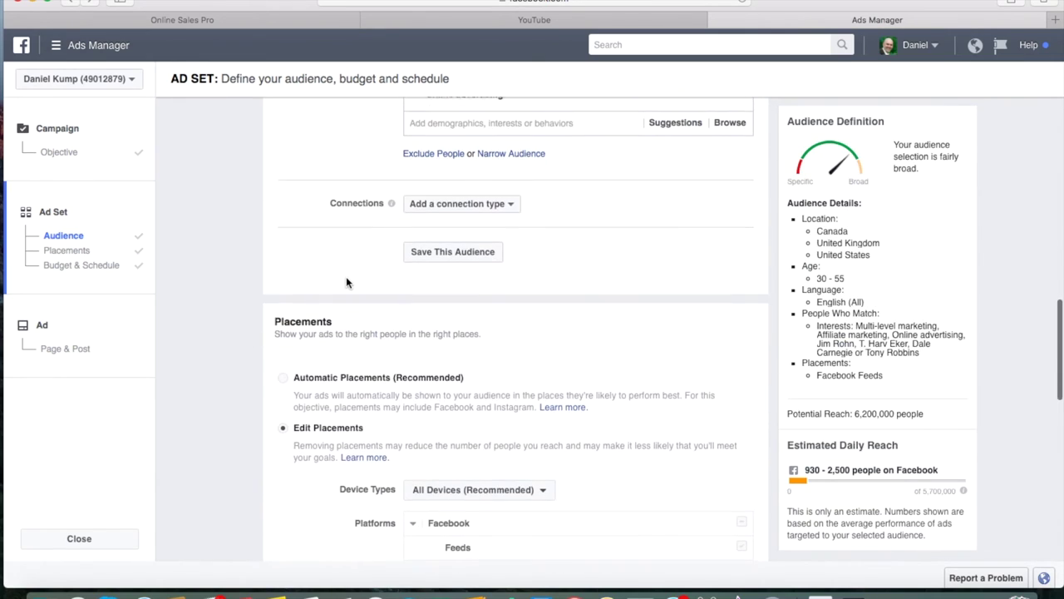
scroll(346, 279, "down", 5)
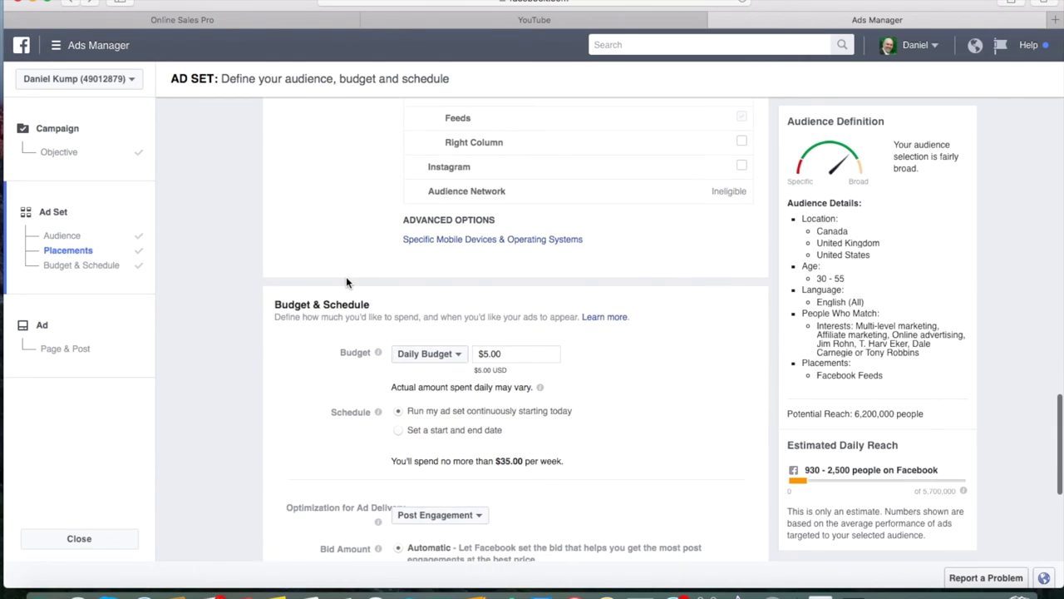
scroll(348, 283, "down", 1)
scroll(713, 366, "down", 4)
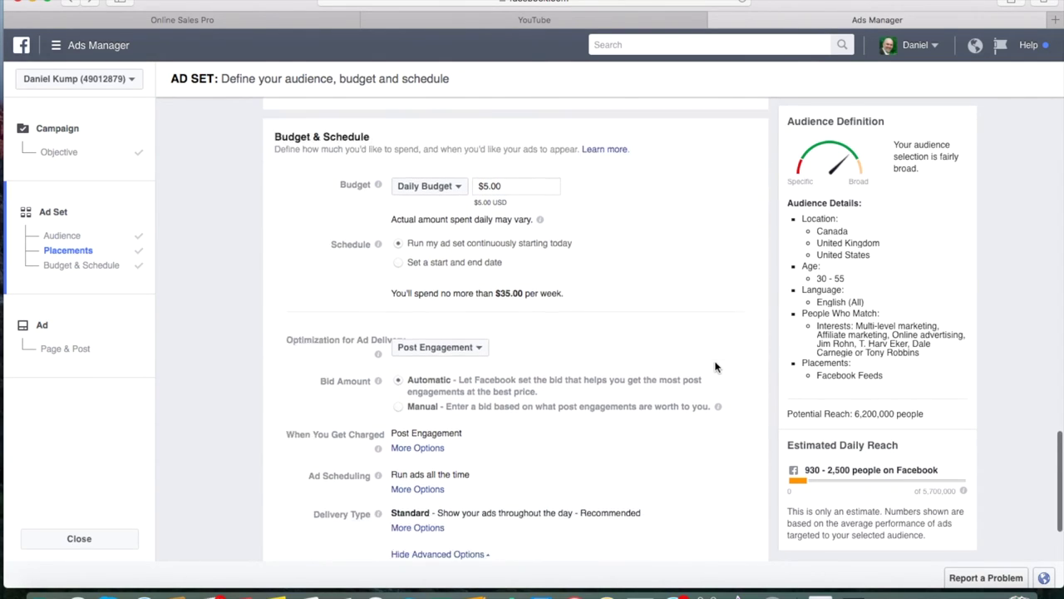
scroll(715, 366, "down", 1)
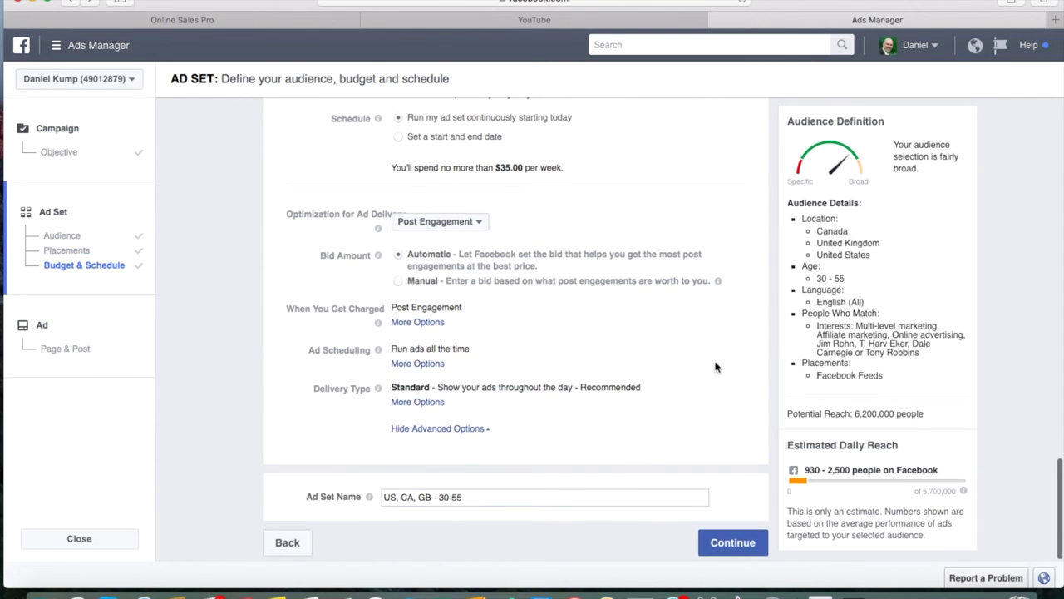
- Continue to the ad setup and create a new ad in the Single Video format
left_click(740, 549)
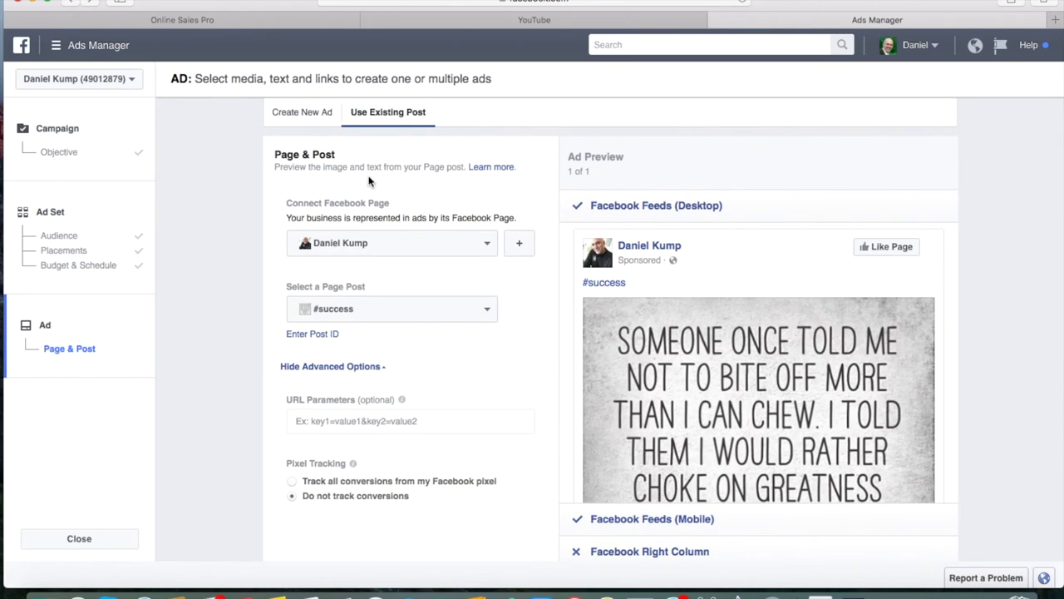
left_click(304, 119)
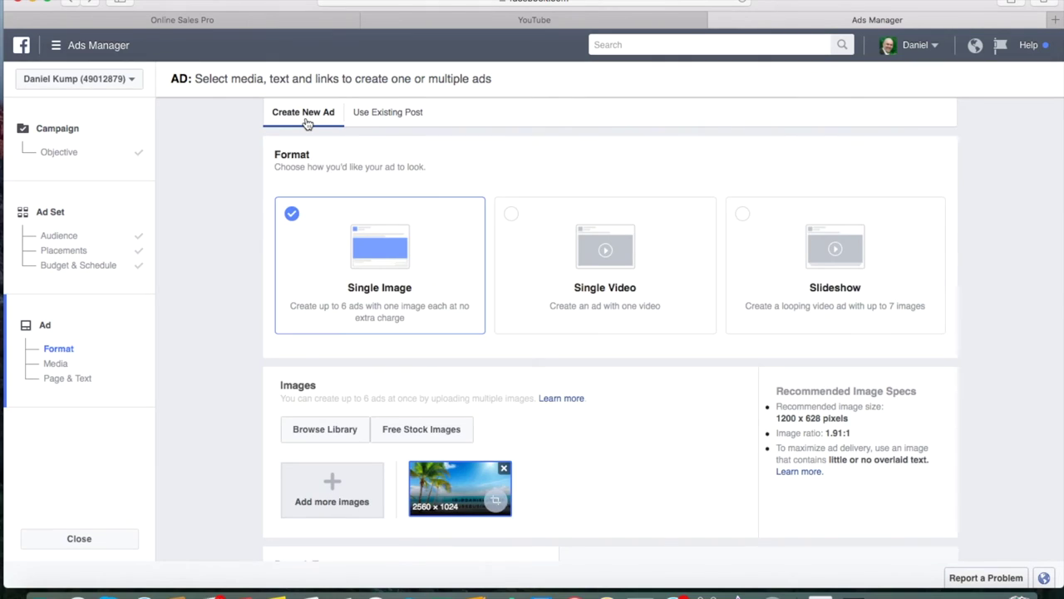
left_click(512, 220)
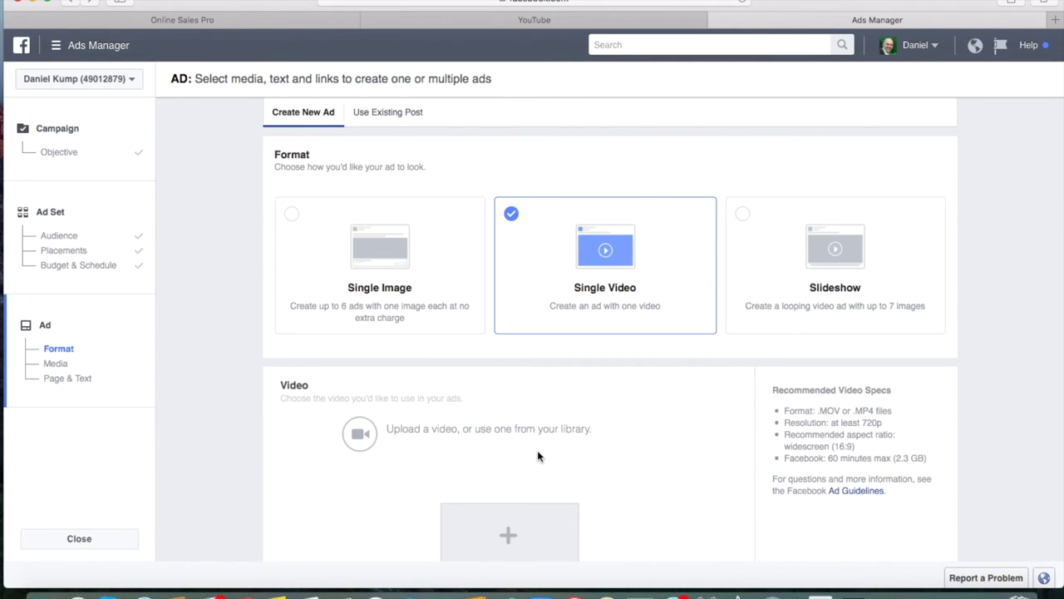
- Replace the ad's text with the "Learn The Tips That This Family Is Using" message and its link, copied from the Notes app
scroll(537, 450, "down", 6)
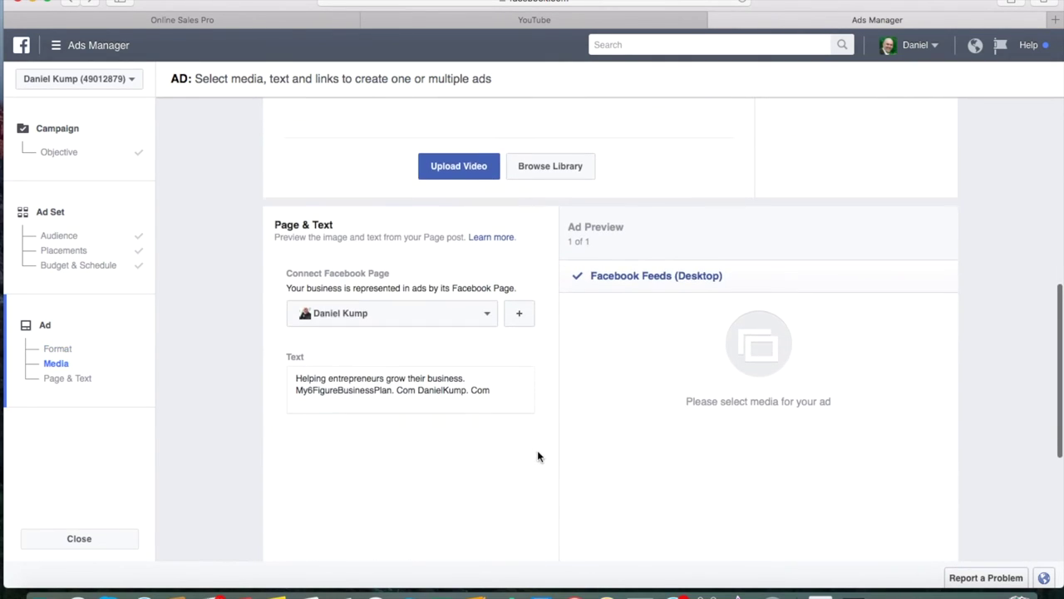
triple_click(416, 385)
key("BackSpace")
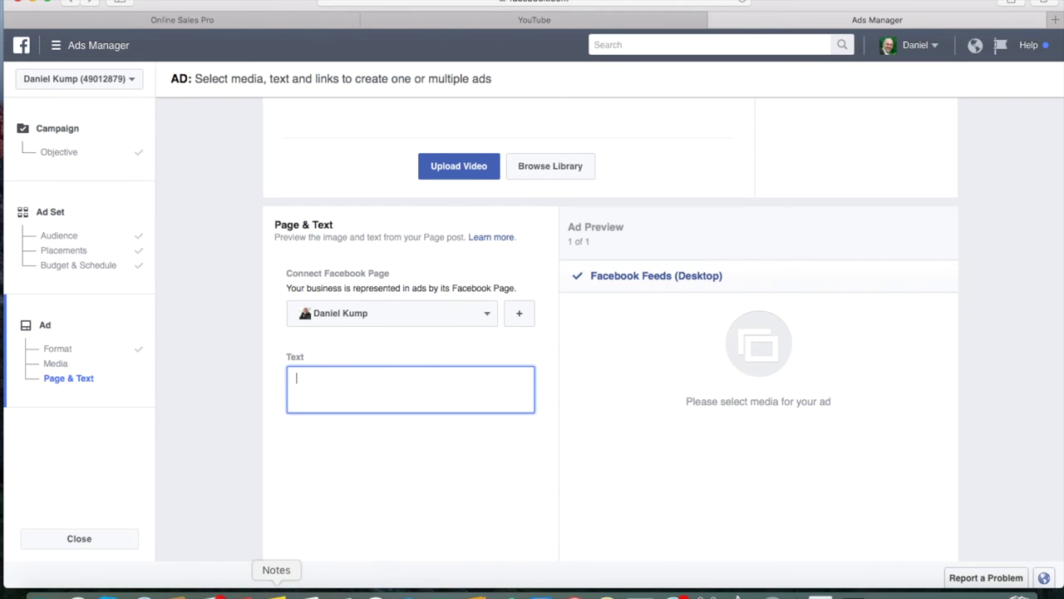
left_click(288, 591)
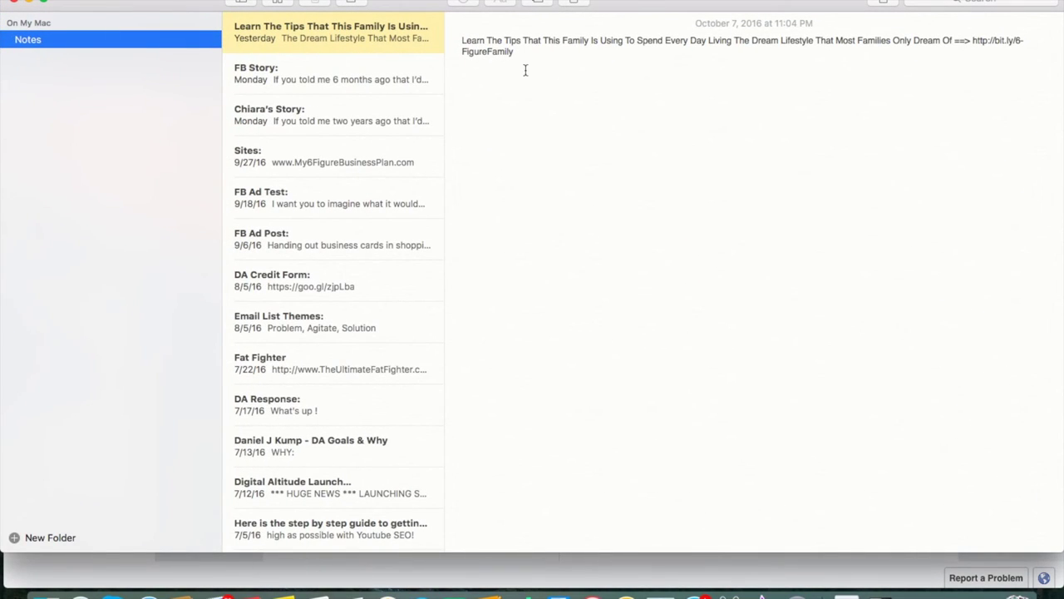
left_click_drag(462, 40, 527, 52)
key("super+c")
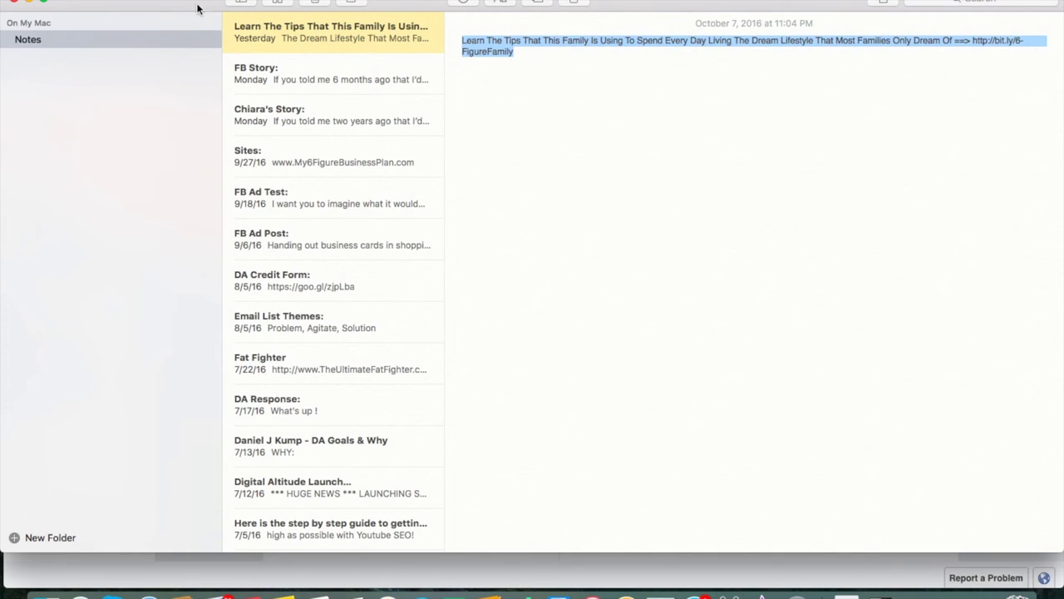
left_click(27, 2)
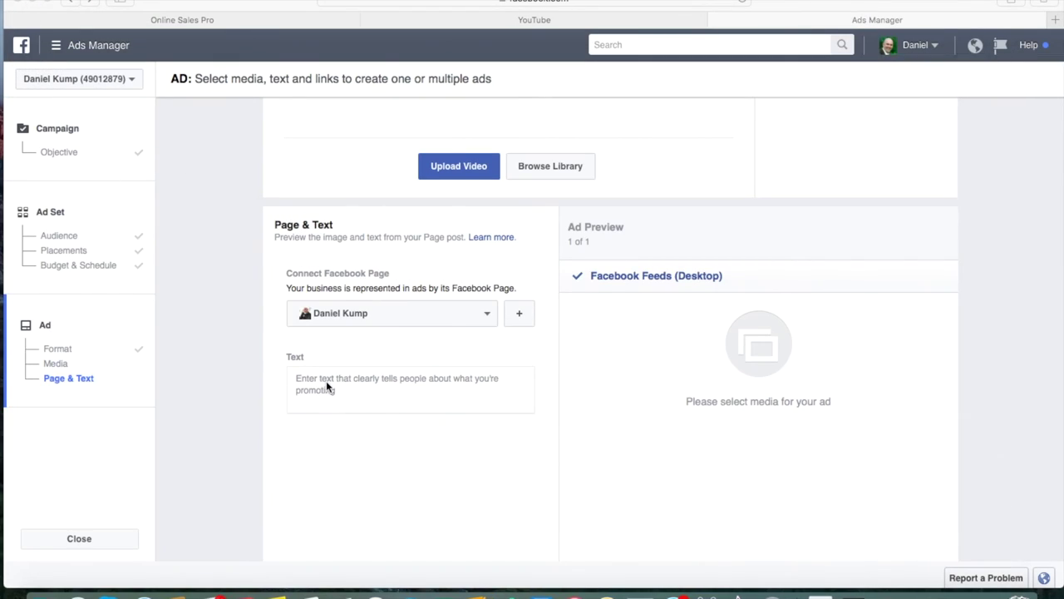
left_click(327, 384)
key("super+v")
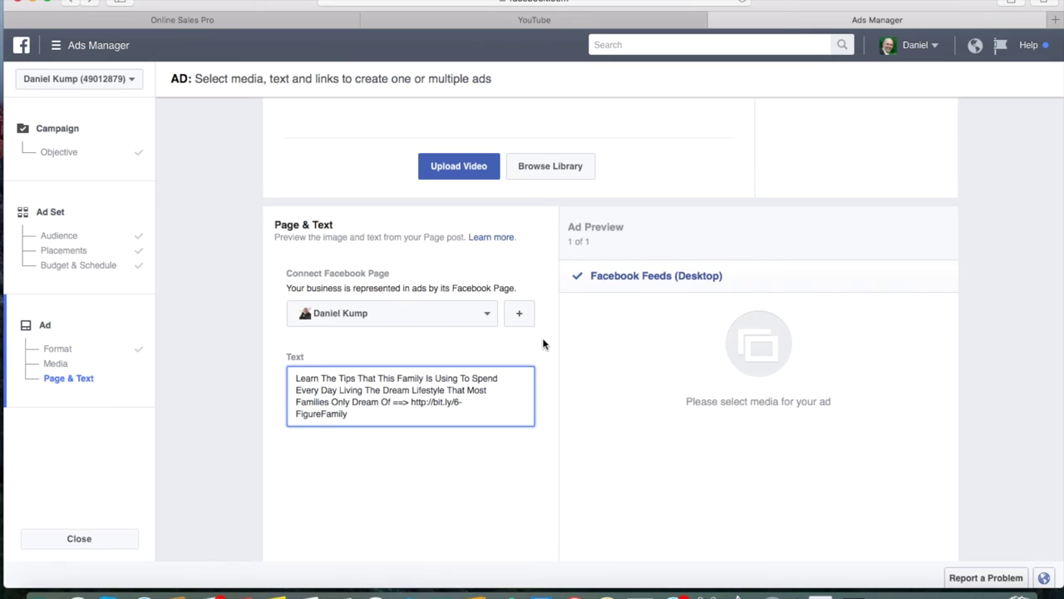
- Upload the video file Digital Altitude Promo-2.mp4 from the Documents folder as the ad's media
scroll(544, 343, "up", 5)
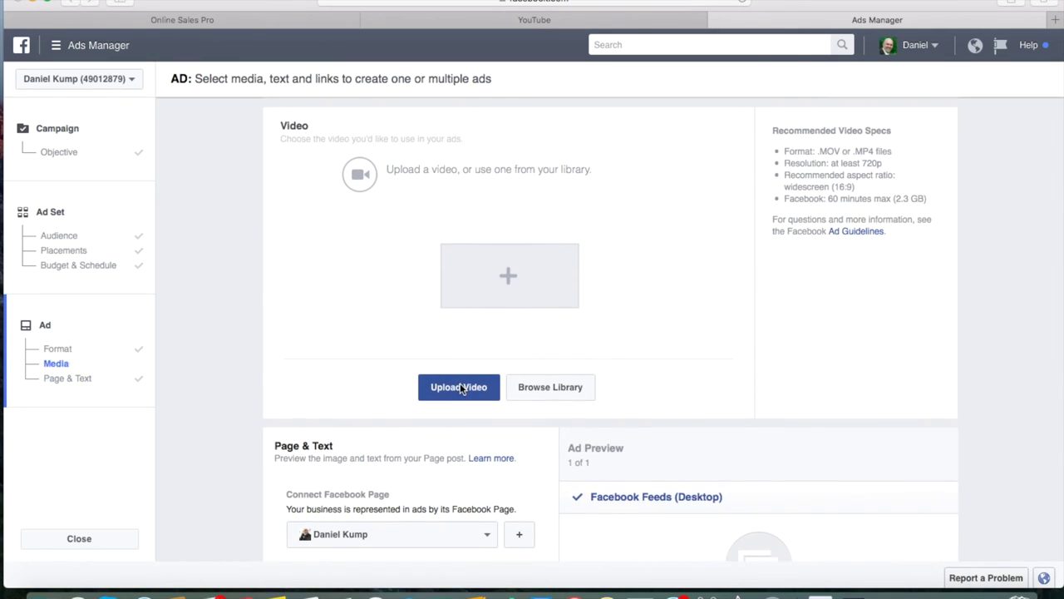
left_click(460, 388)
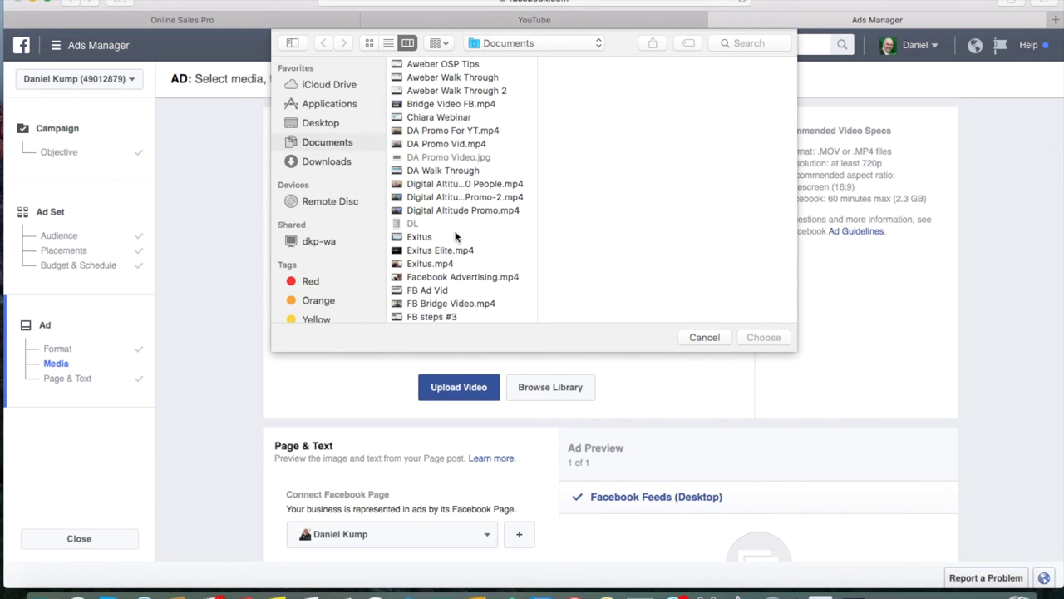
scroll(460, 243, "down", 3)
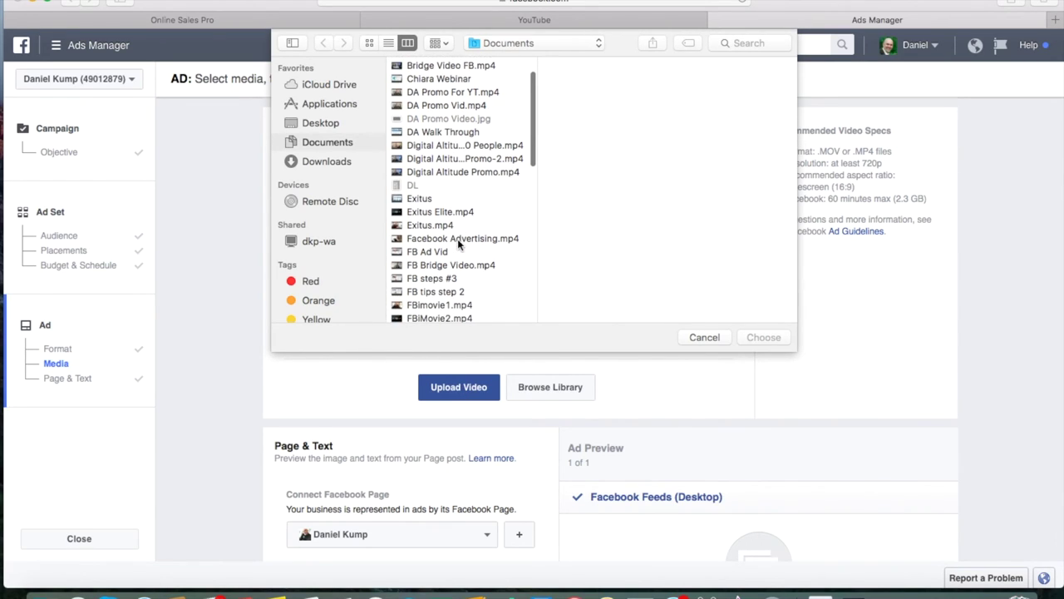
left_click(459, 159)
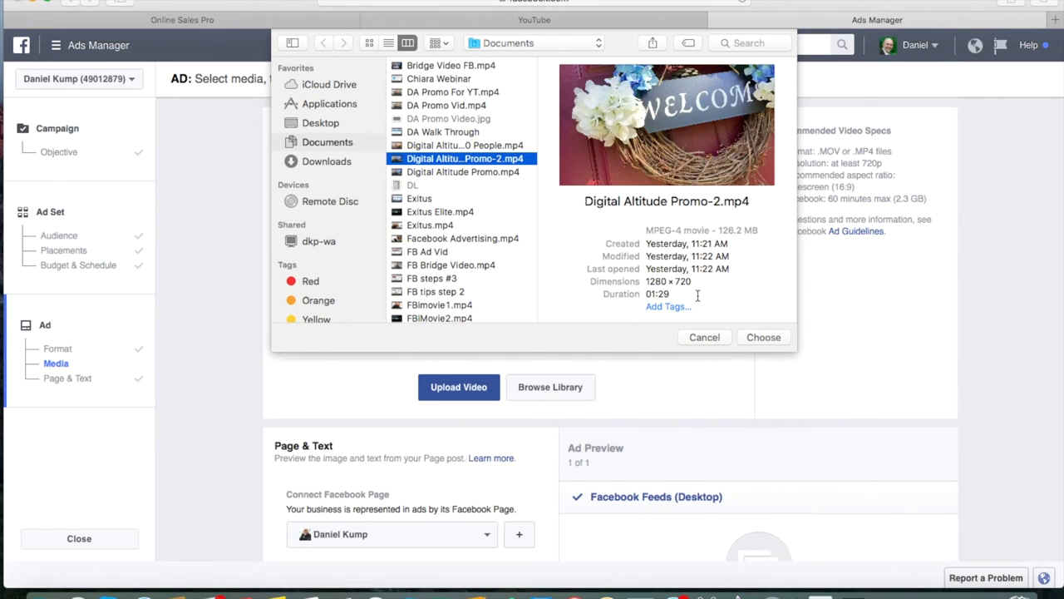
left_click(753, 338)
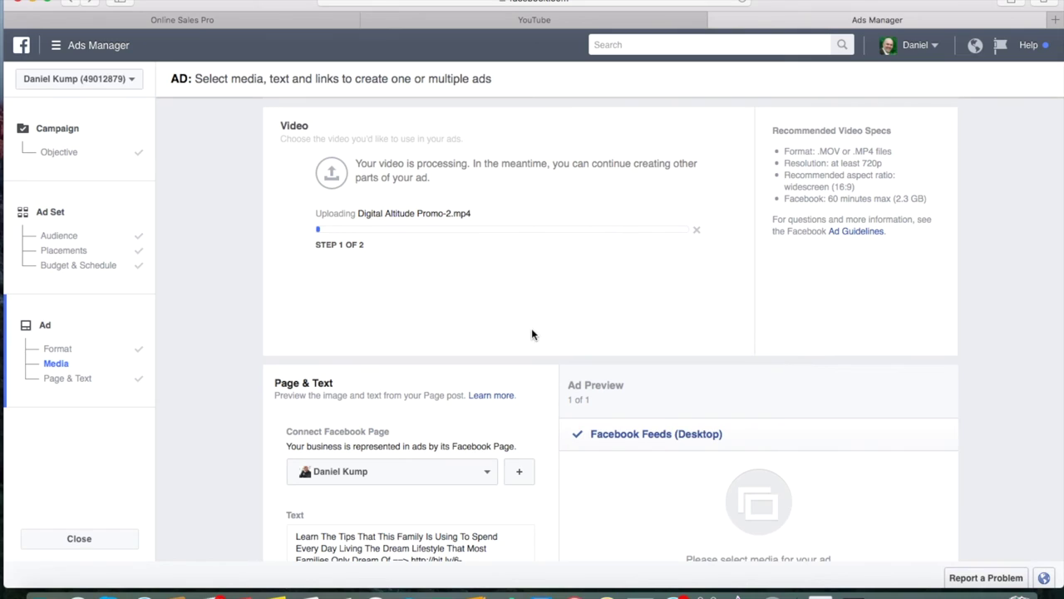
scroll(549, 373, "down", 10)
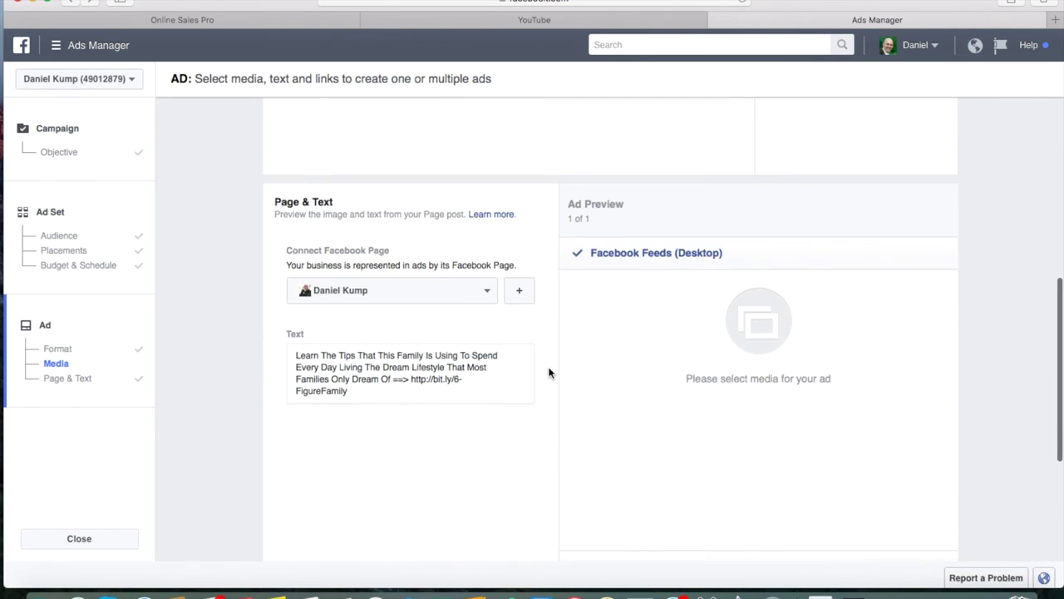
scroll(549, 372, "up", 10)
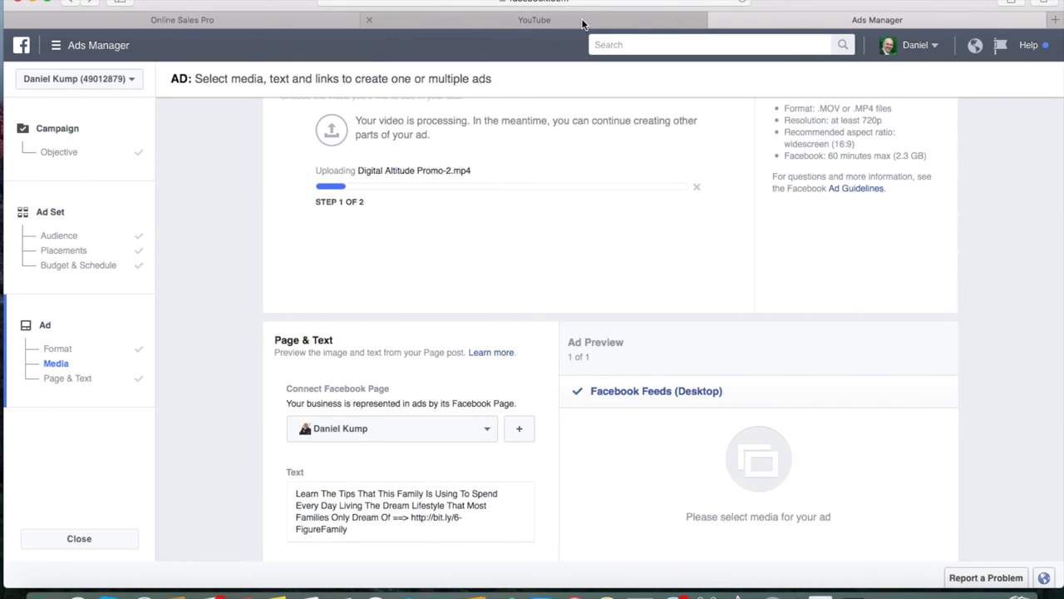
- Switch to YouTube and open the channel's Creator Studio dashboard
left_click(585, 22)
left_click(1031, 47)
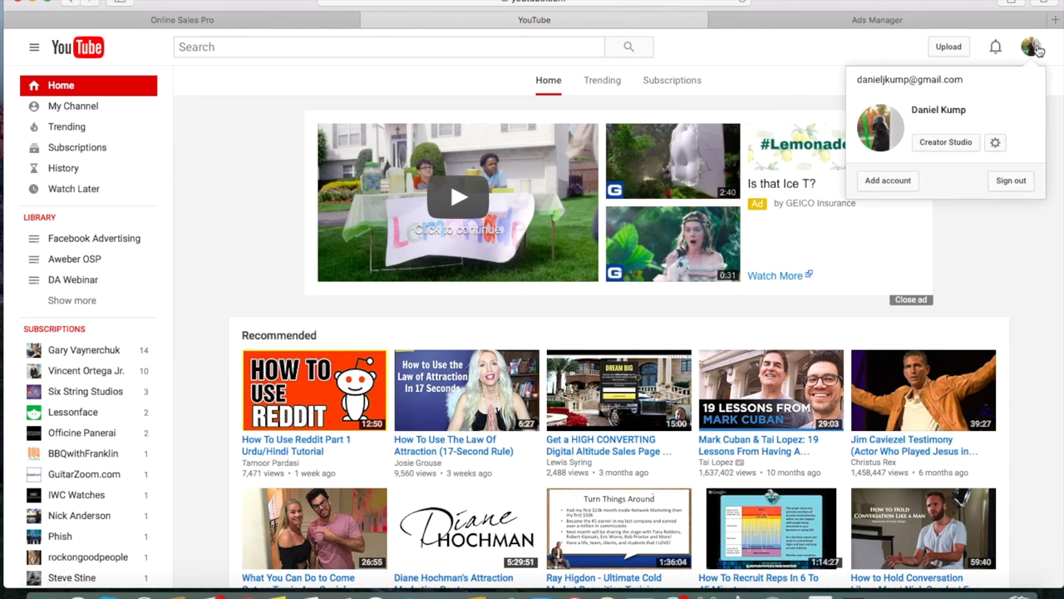
left_click(957, 146)
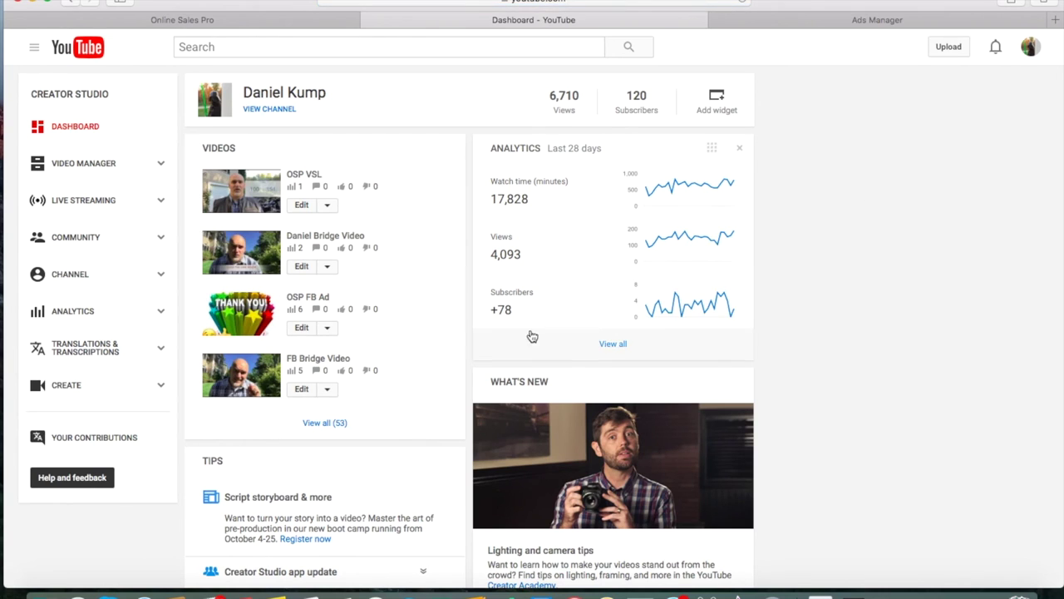
- Switch to Online Sales Pro and open the list of saved pages under My Pages in its page editor
left_click(241, 23)
left_click(590, 63)
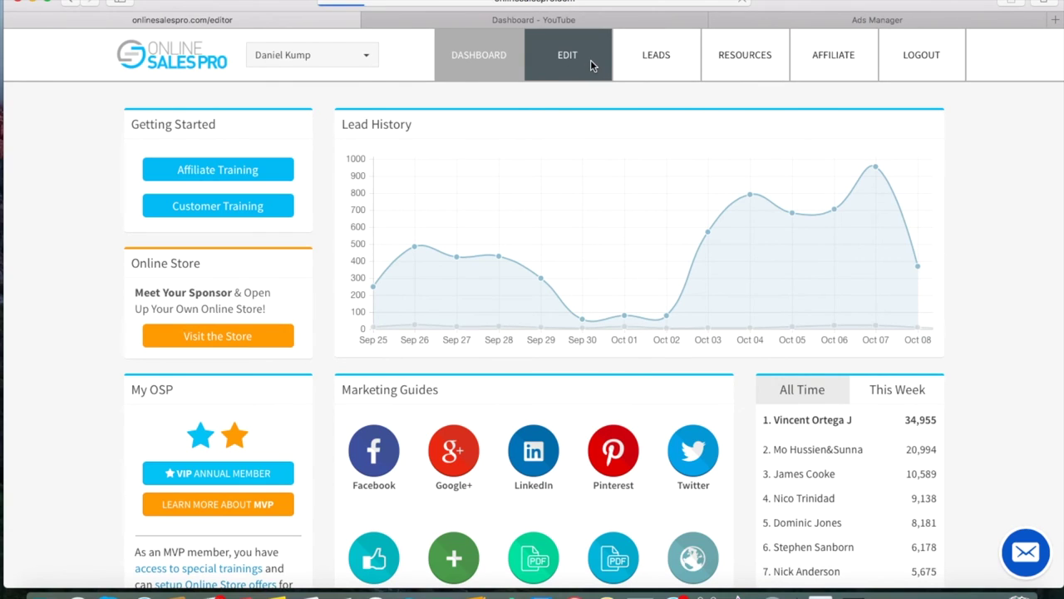
left_click(397, 218)
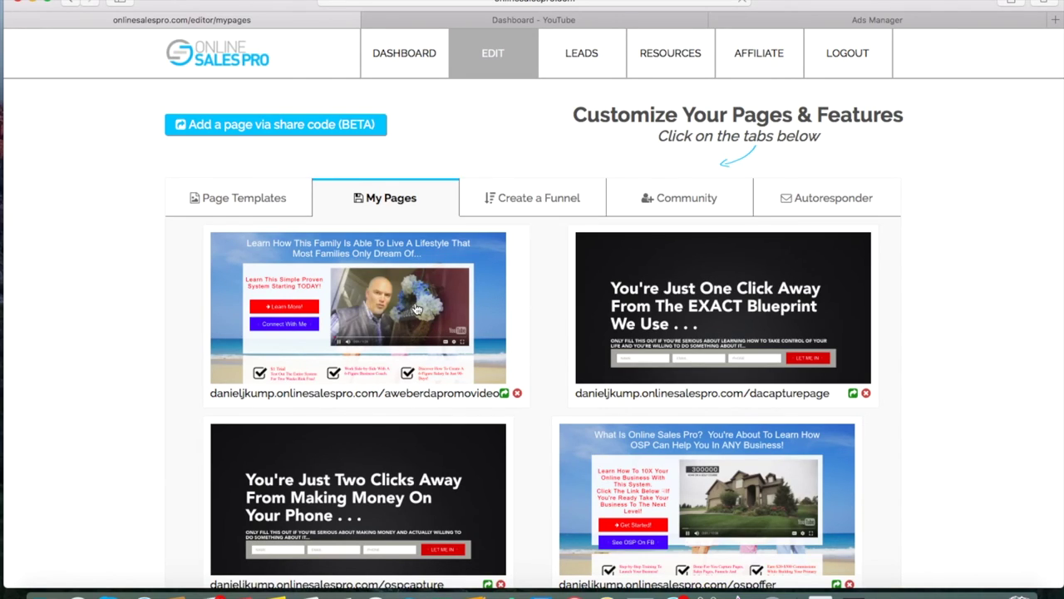
- Return to YouTube, view all of the channel's videos and locate Digital Altitude Promo 2
left_click(618, 20)
left_click(333, 423)
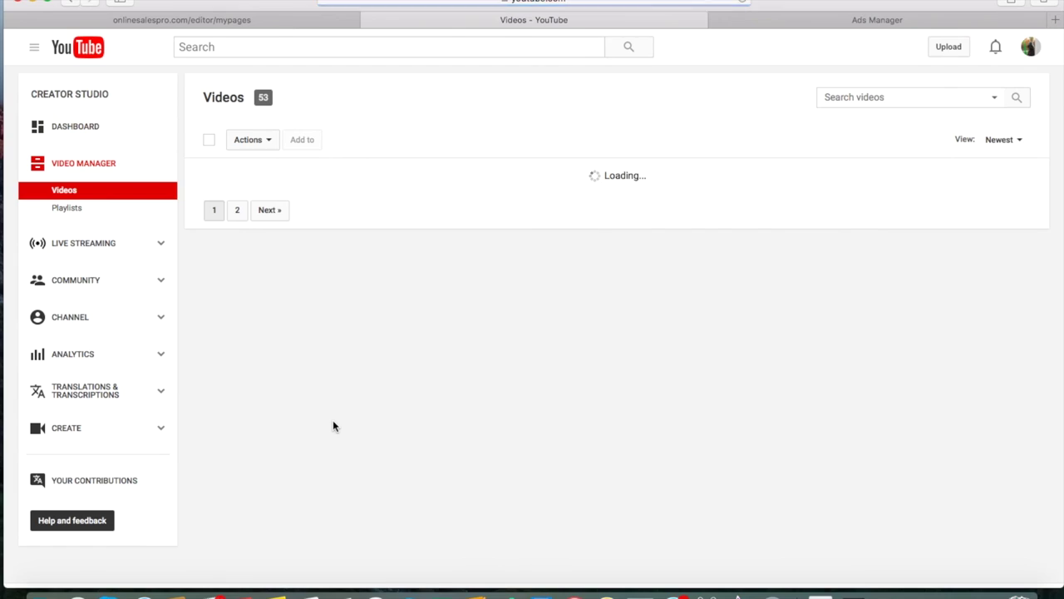
scroll(485, 345, "down", 3)
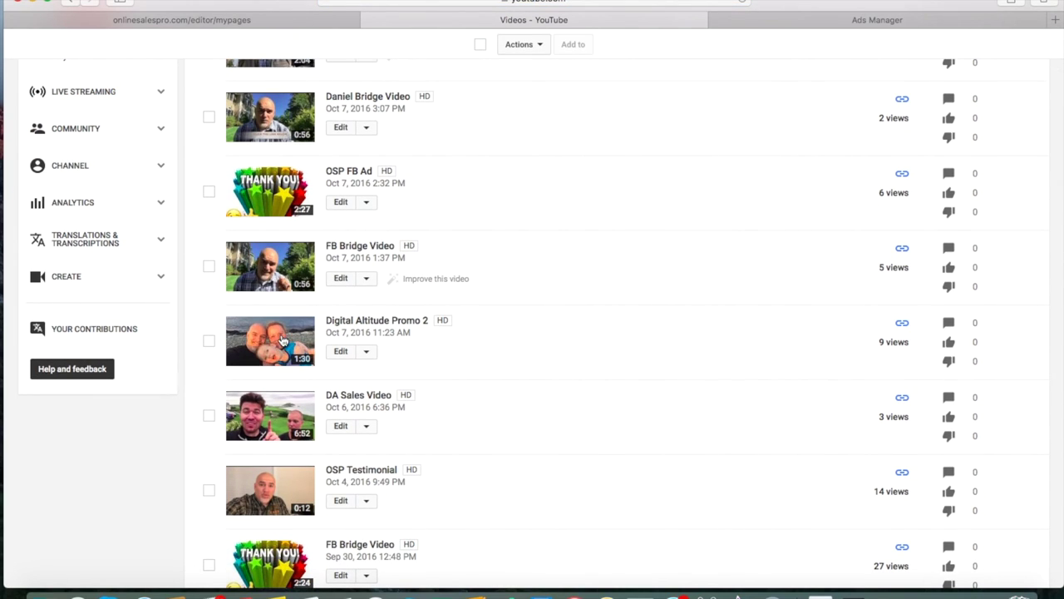
- Review the ad's video upload, text and preview placements in Ads Manager, consulting the saved landing pages in Online Sales Pro in between
left_click(804, 21)
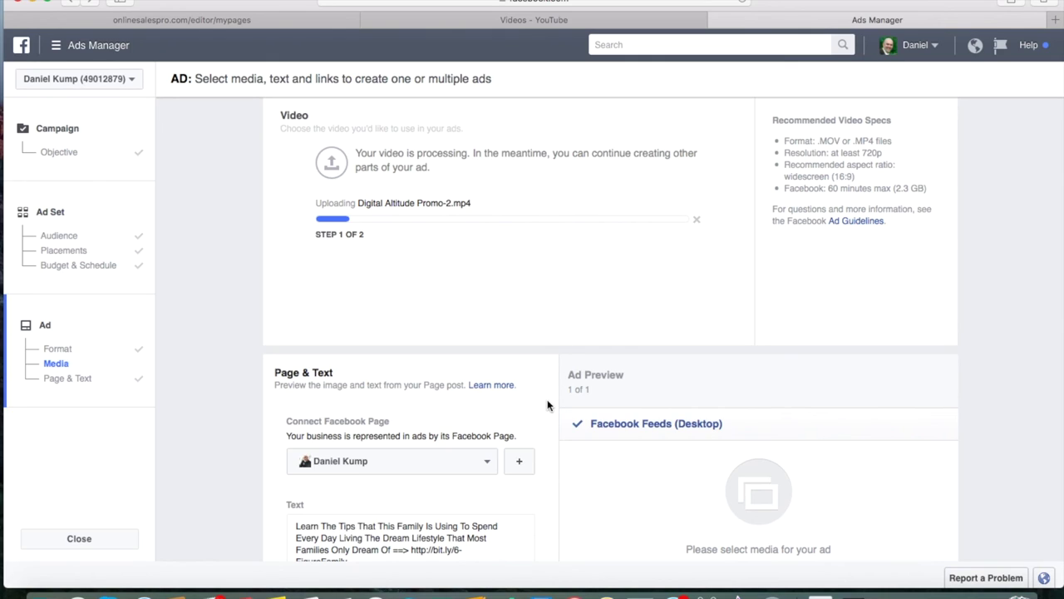
scroll(482, 519, "down", 3)
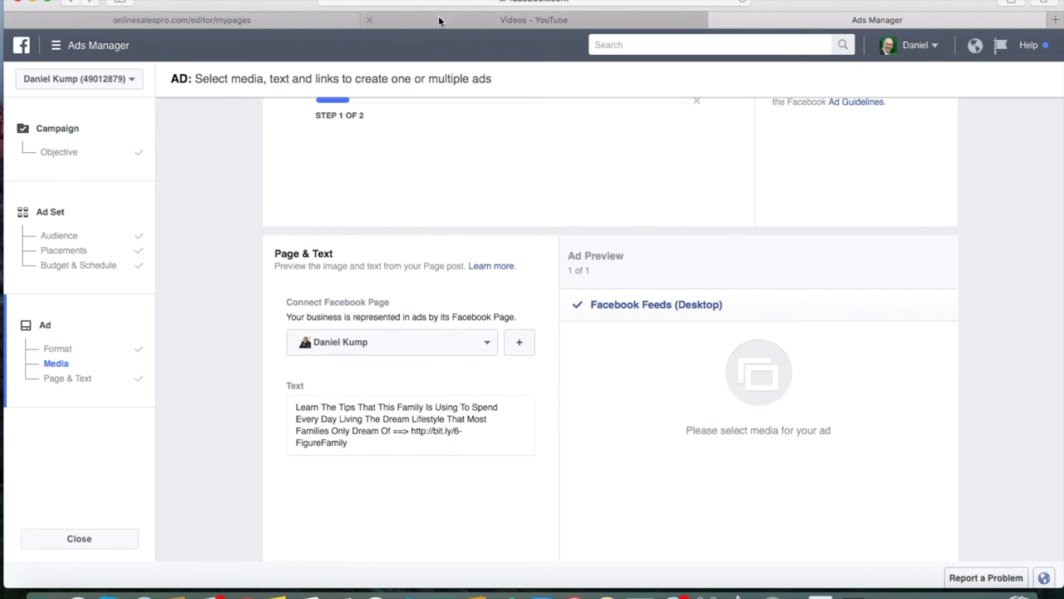
left_click(324, 21)
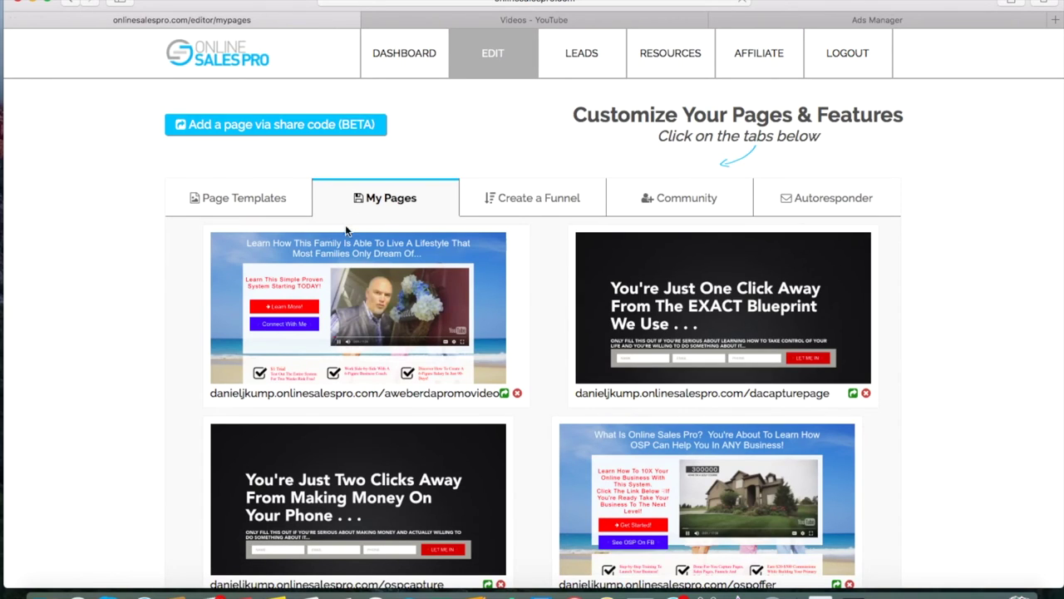
left_click(892, 23)
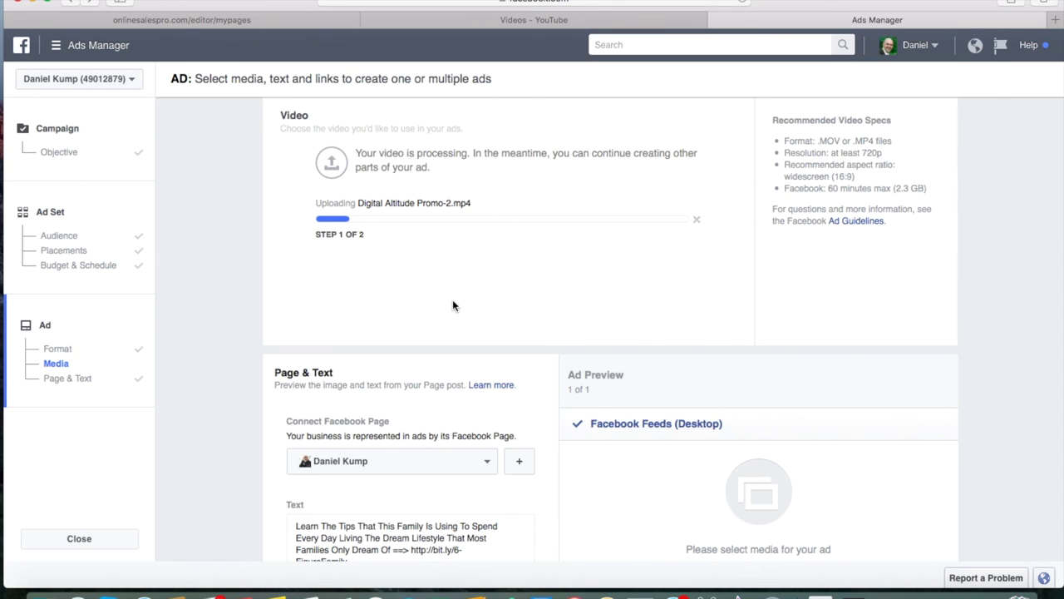
scroll(542, 559, "down", 5)
scroll(543, 557, "down", 6)
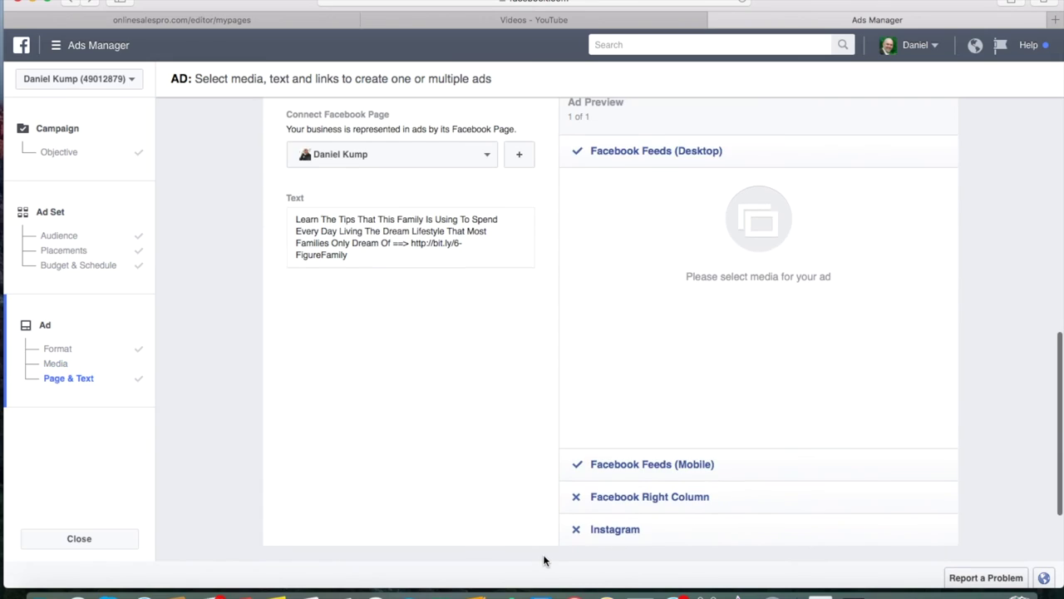
scroll(543, 556, "up", 5)
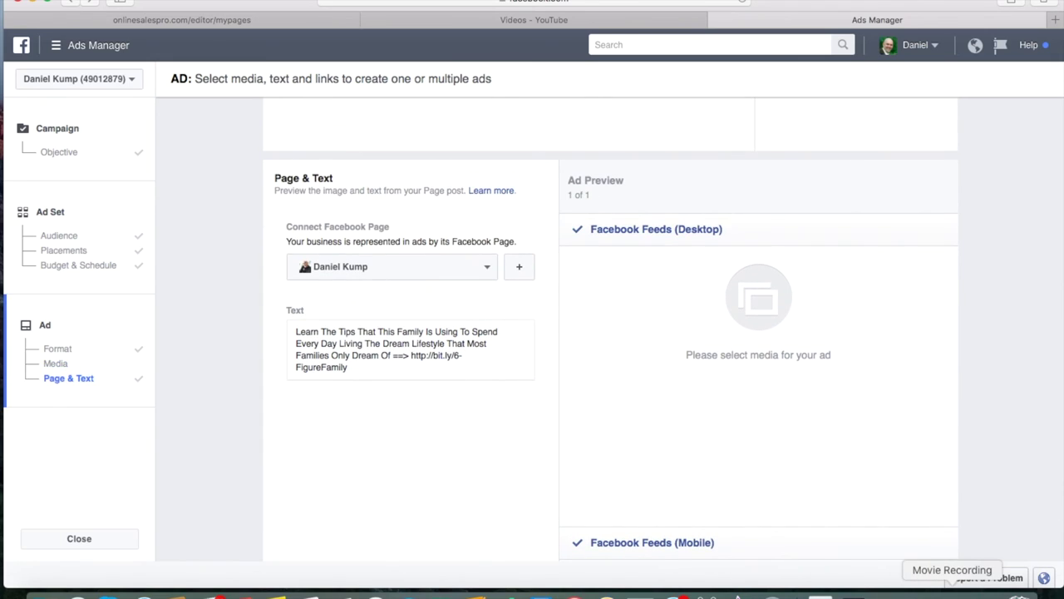
left_click(903, 592)
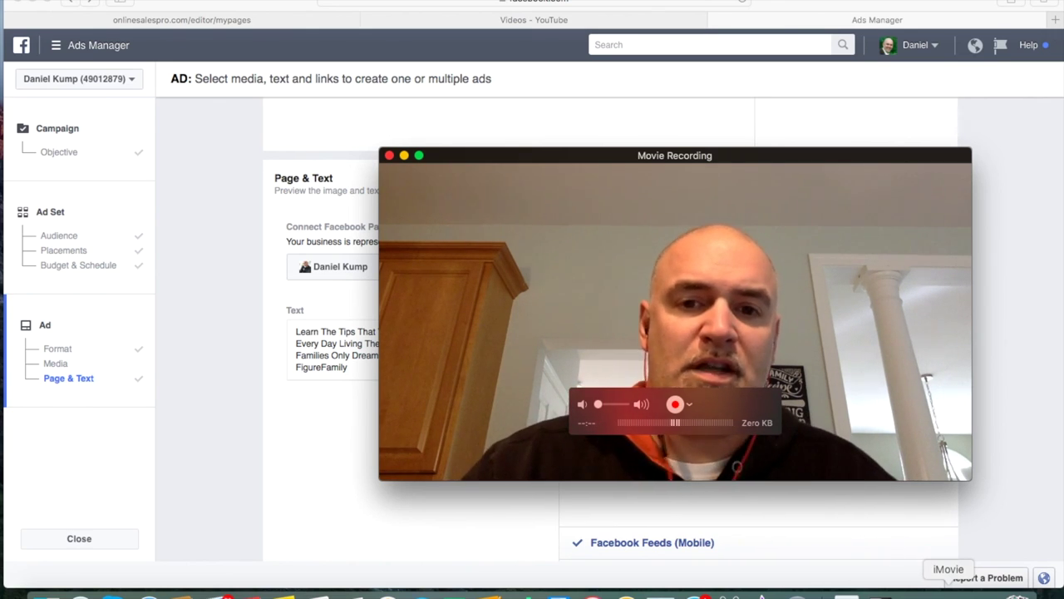
left_click_drag(554, 155, 491, 341)
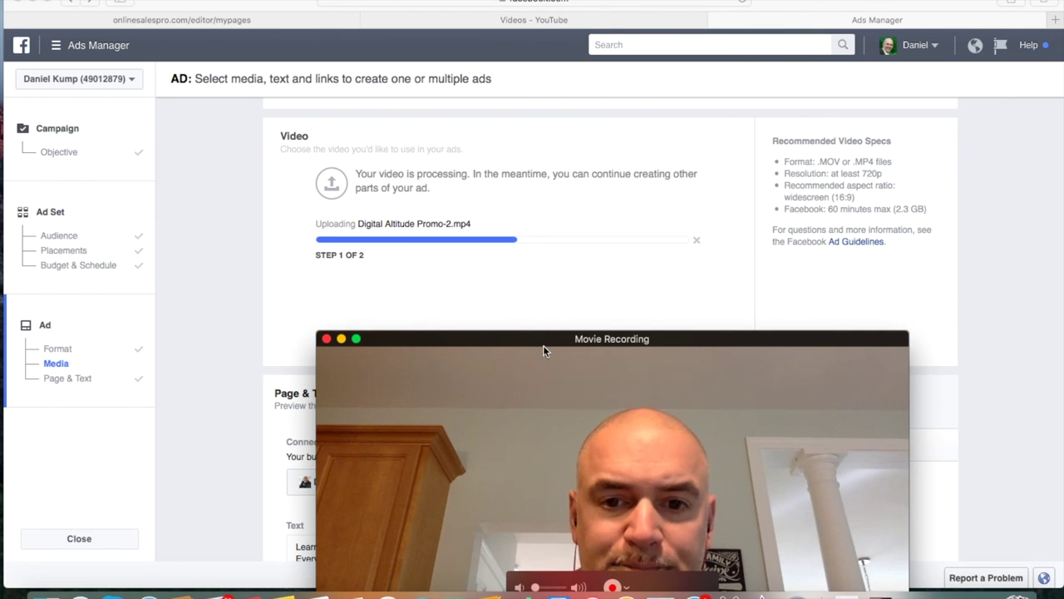
left_click_drag(542, 339, 541, 180)
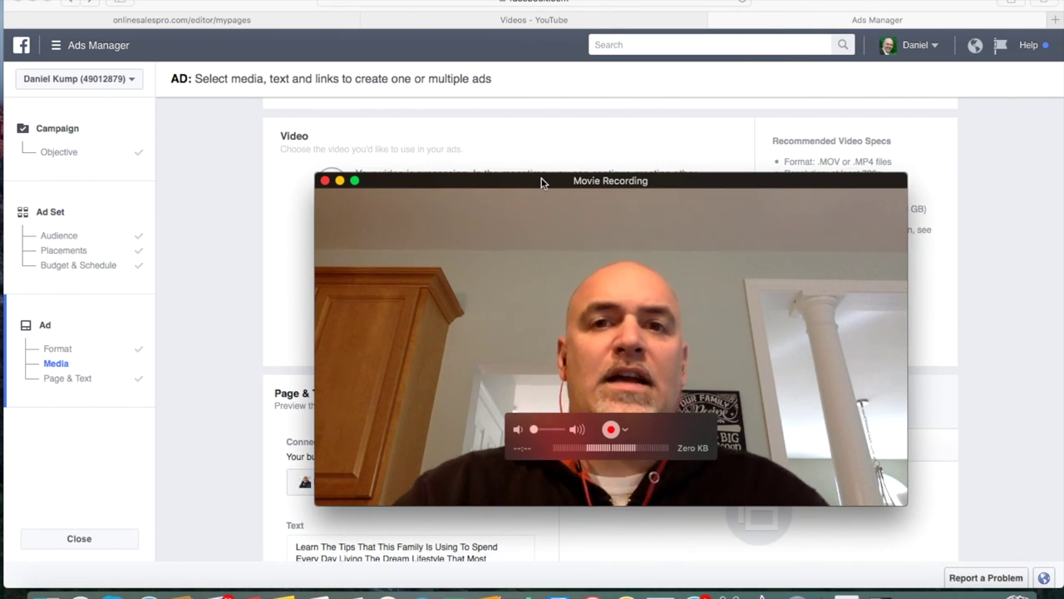